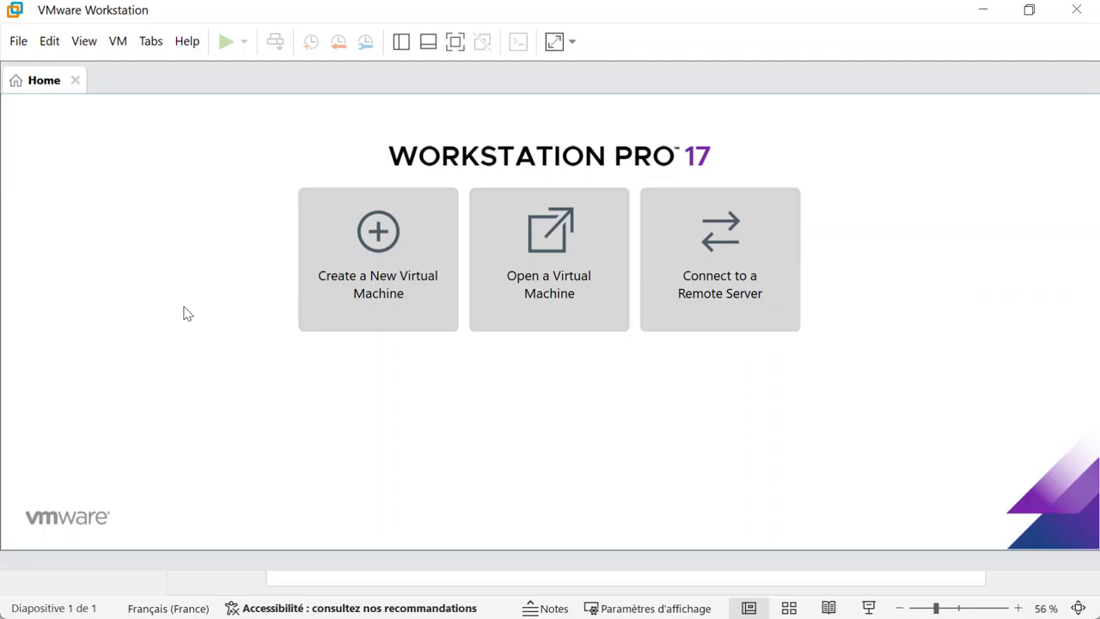
Step: Open the Windows Start menu over VMware Workstation Pro 17's Home screen
key("super")
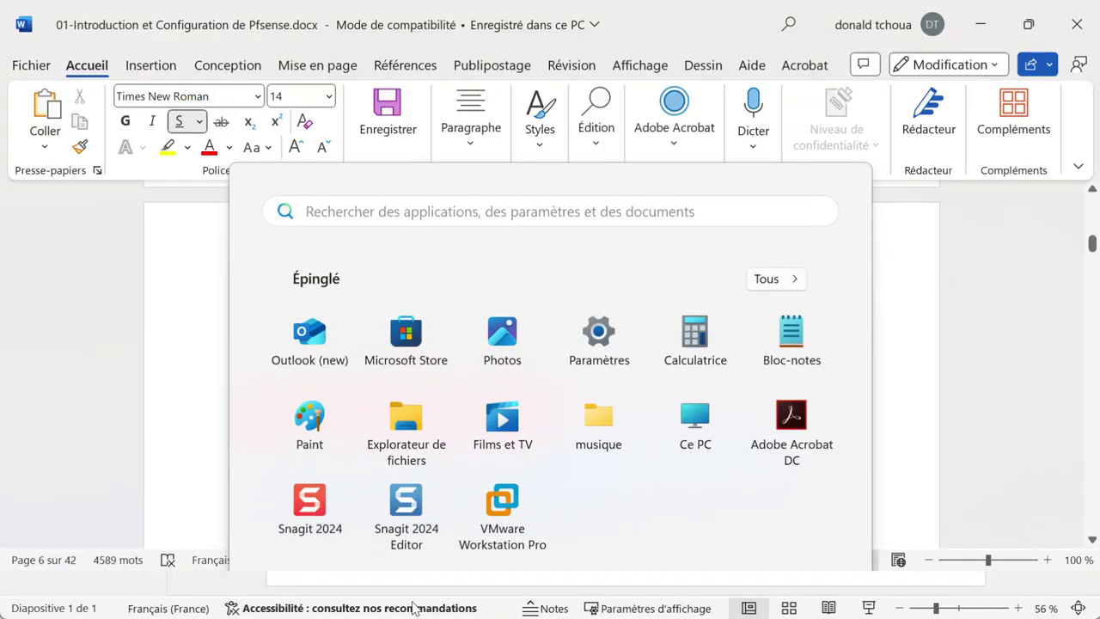
Step: Open the repo.ialab.dsu.edu/pfsense link from the Word guide, skipping the link safety check
key("Escape")
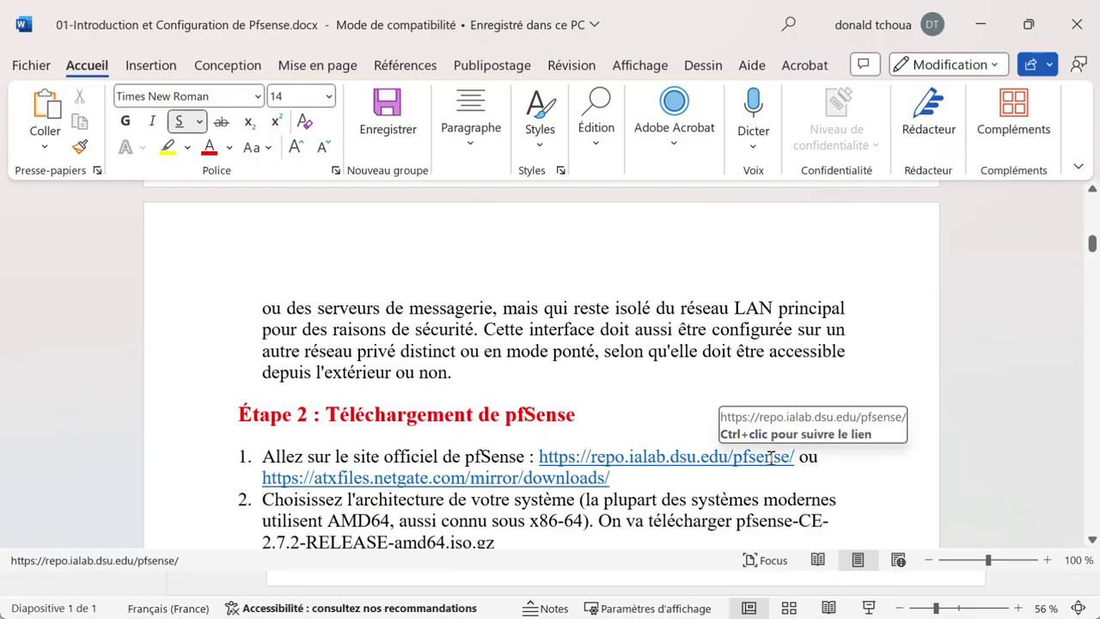
right_click(762, 460)
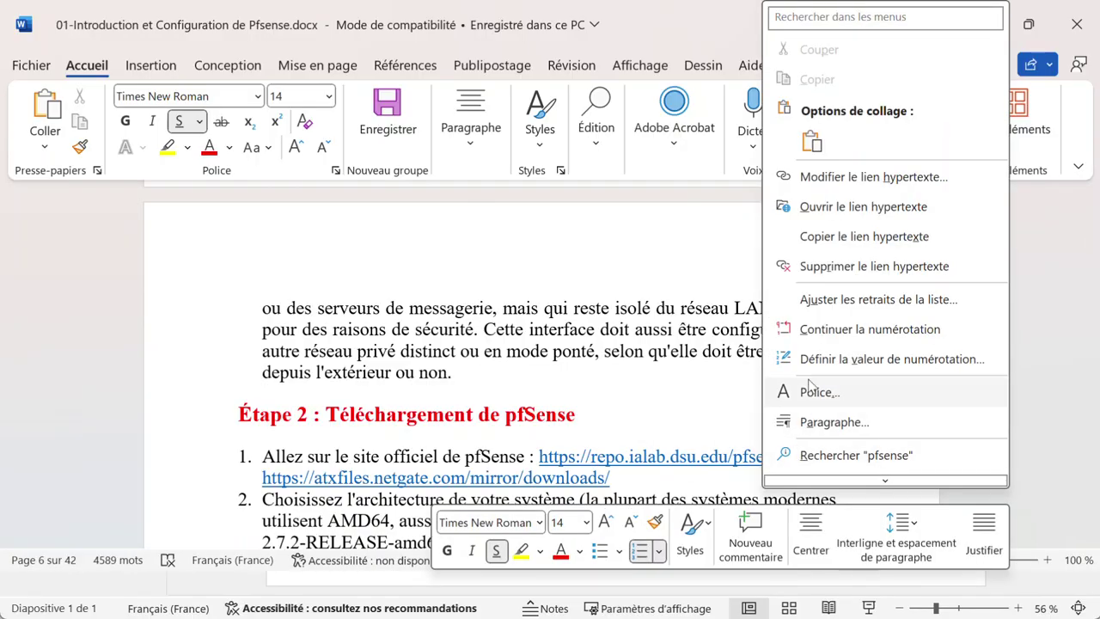
left_click(909, 206)
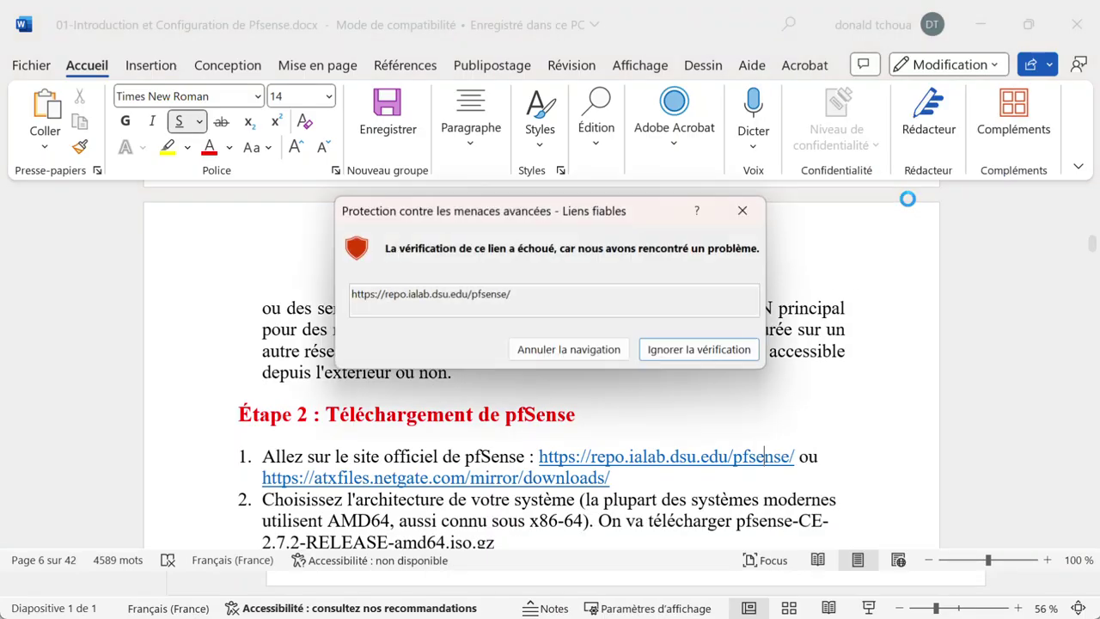
left_click(698, 352)
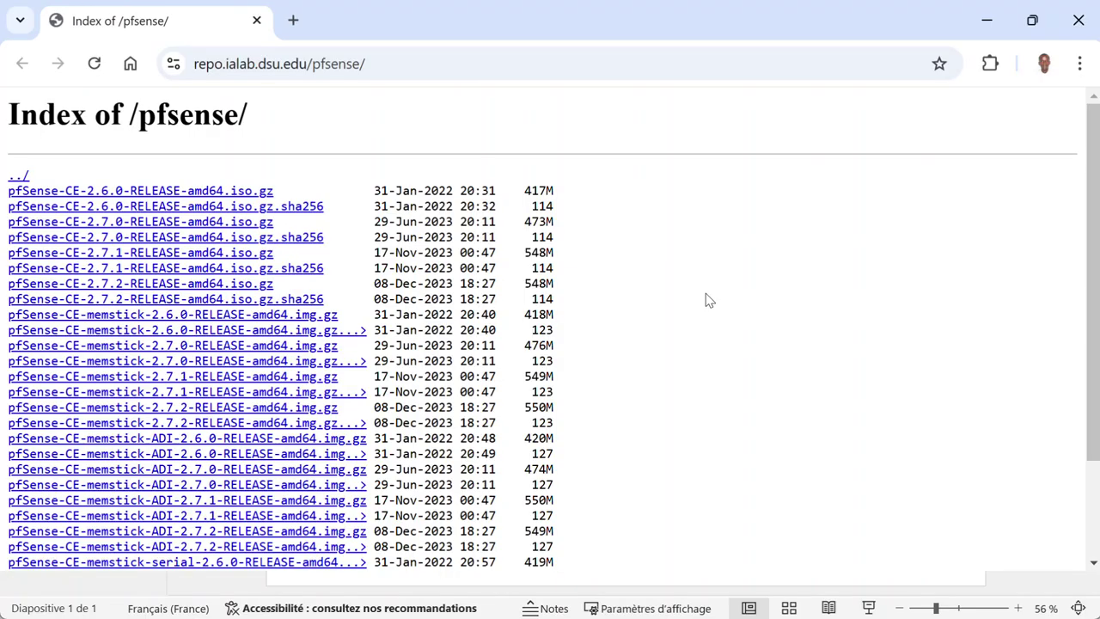
key("super")
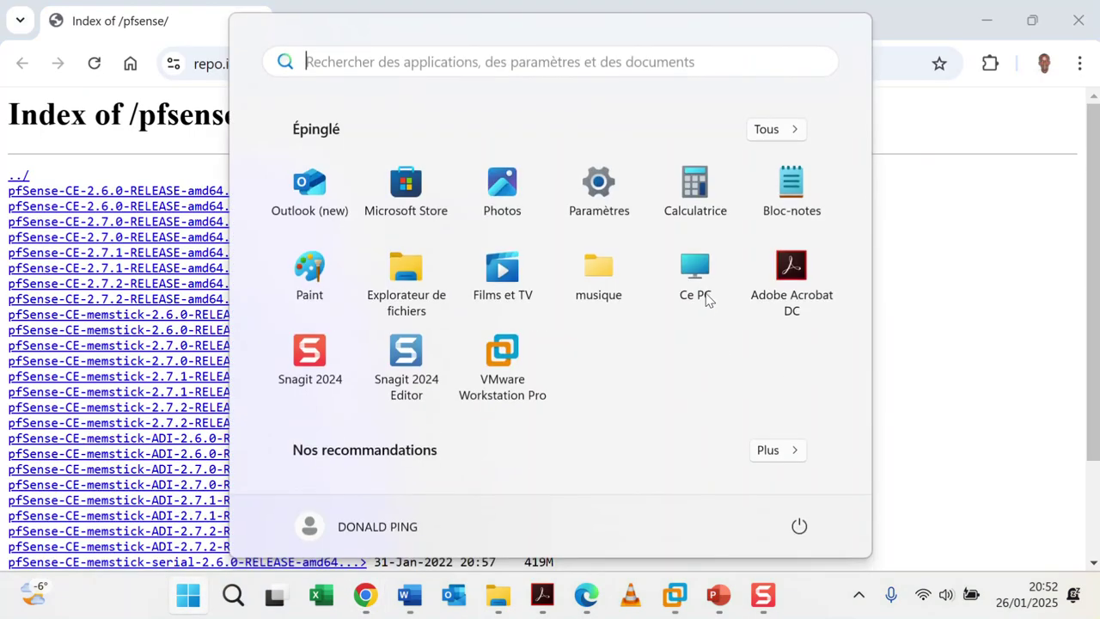
left_click(420, 599)
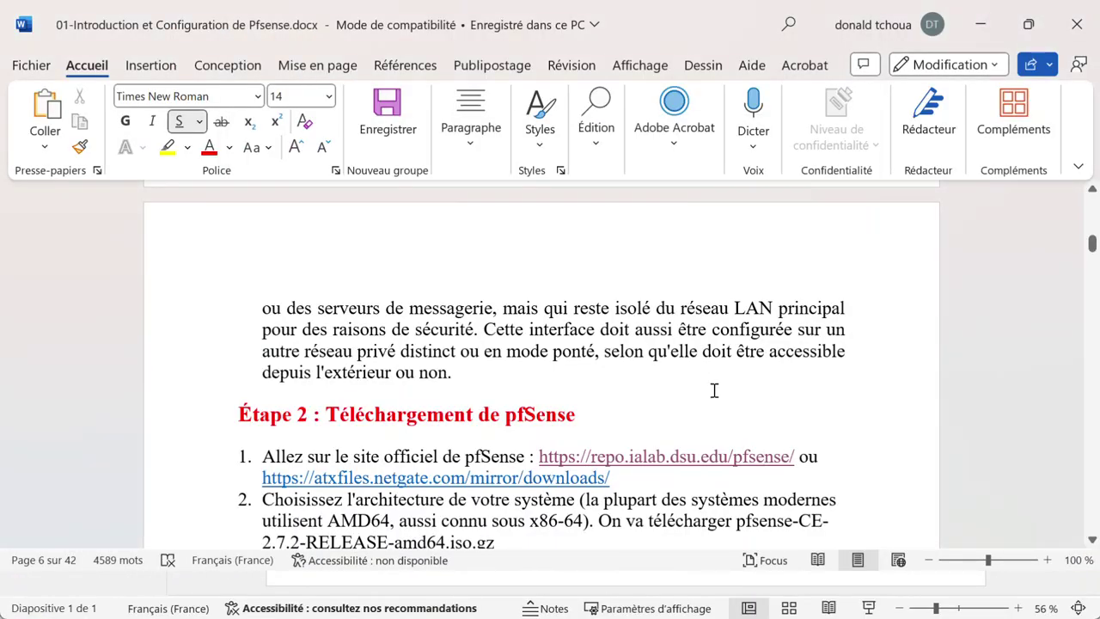
scroll(714, 391, "down", 5)
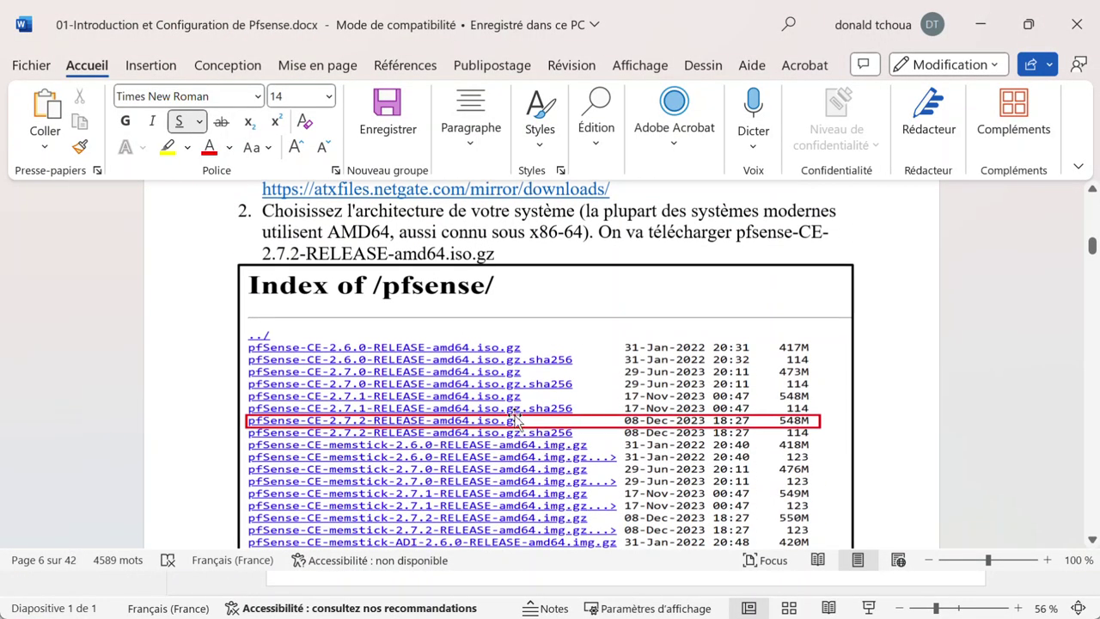
scroll(390, 426, "down", 1)
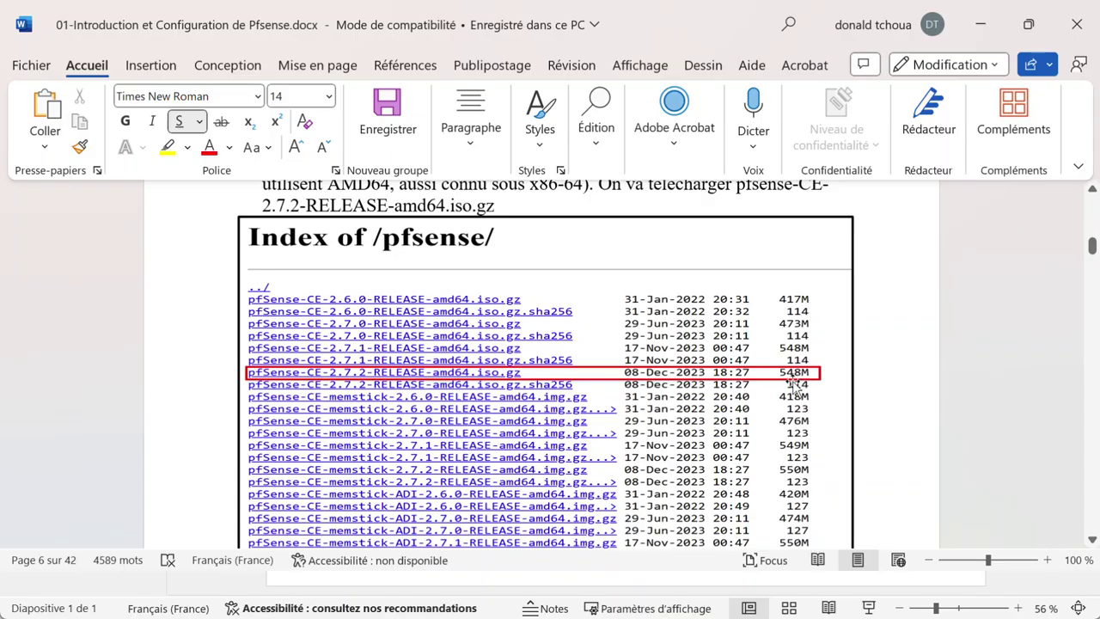
left_click(981, 24)
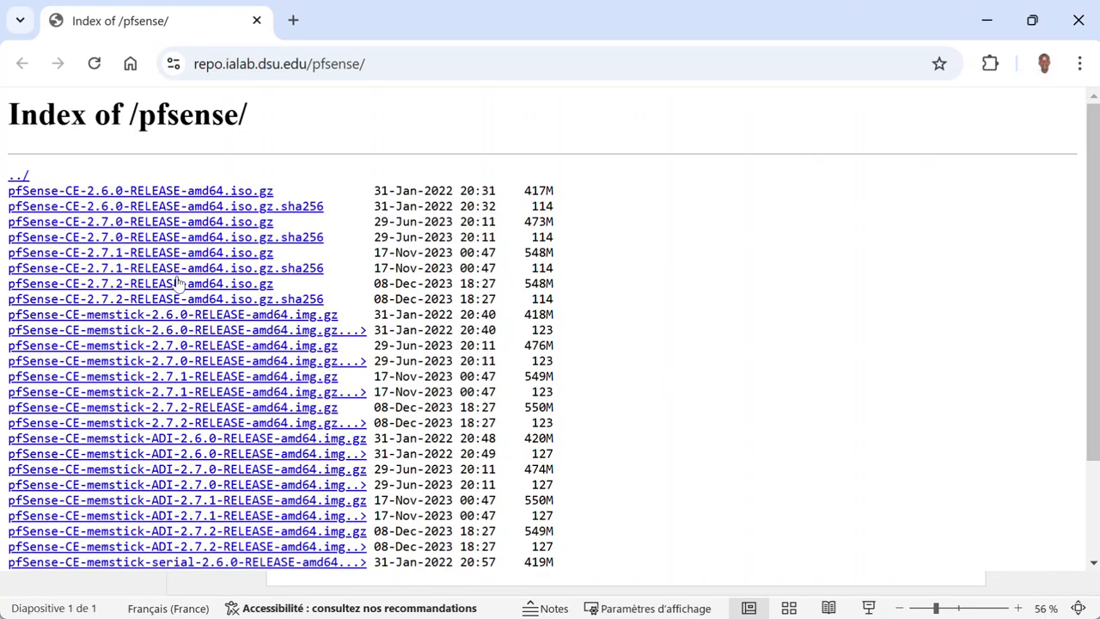
Step: Download pfSense-CE-2.7.2-RELEASE-amd64.iso.gz from the index through the download manager
left_click(101, 288)
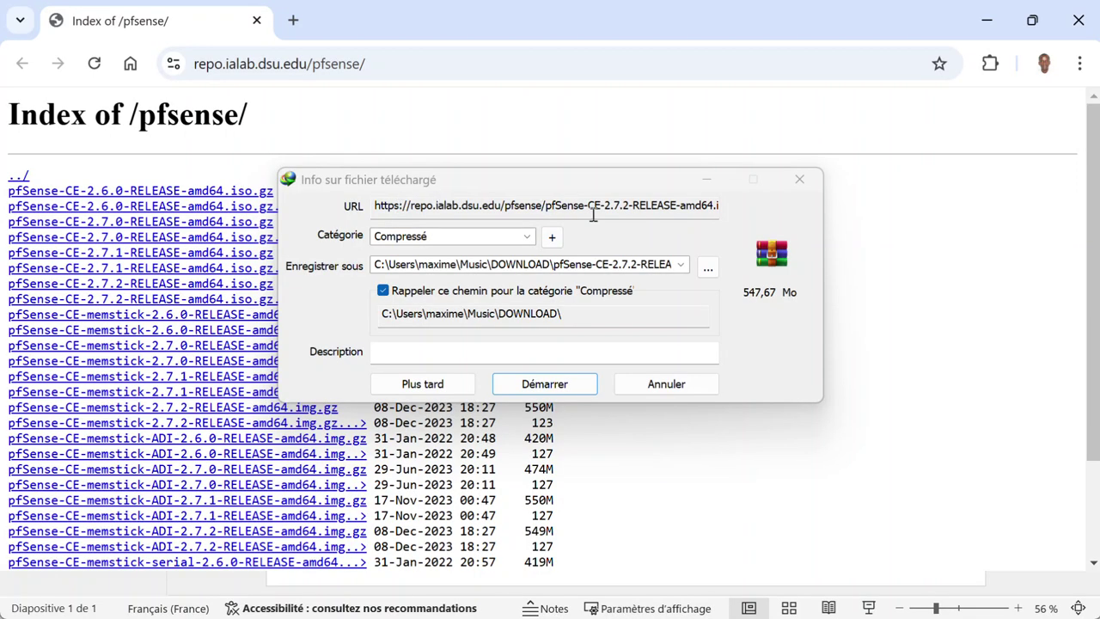
left_click(1081, 65)
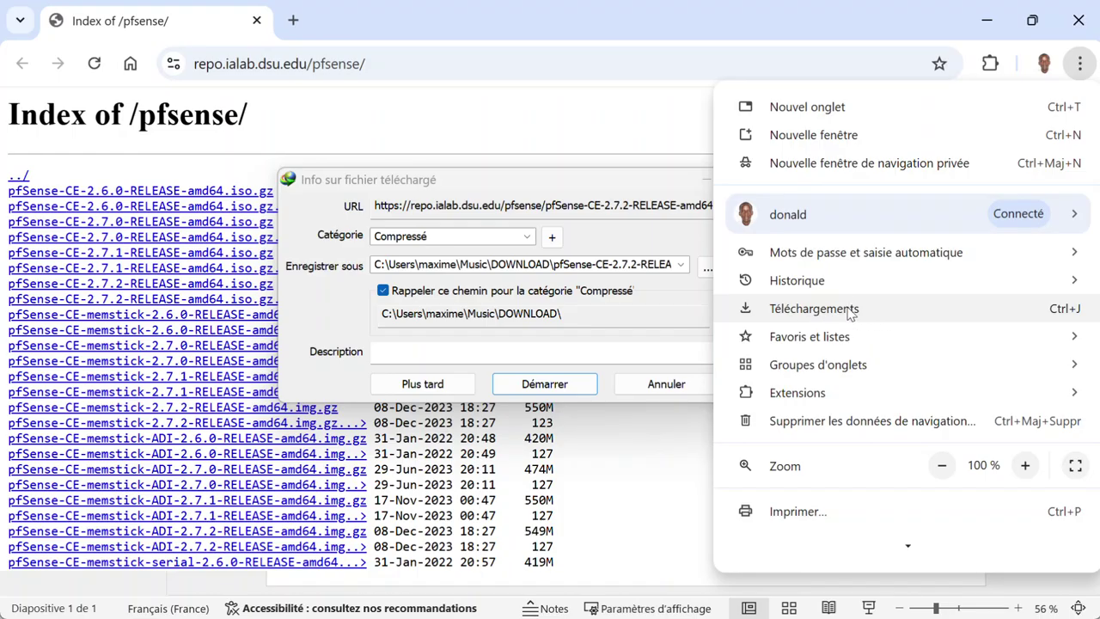
left_click(588, 184)
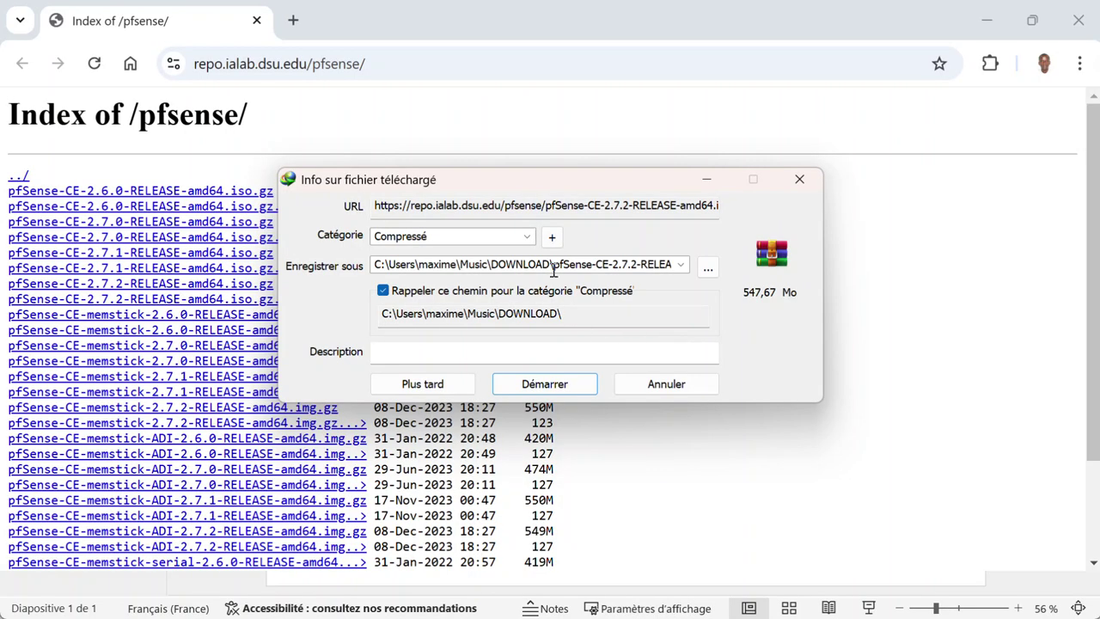
left_click(550, 387)
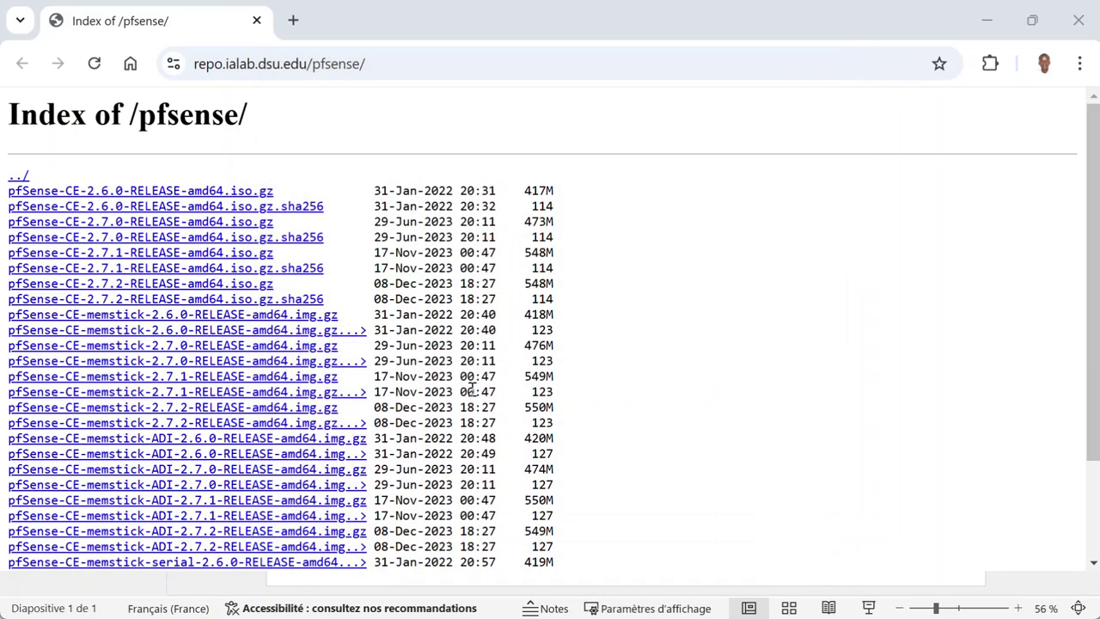
Step: Minimize Chrome, dismiss the broken Musique shortcut error, and preview the open File Explorer windows
left_click(988, 22)
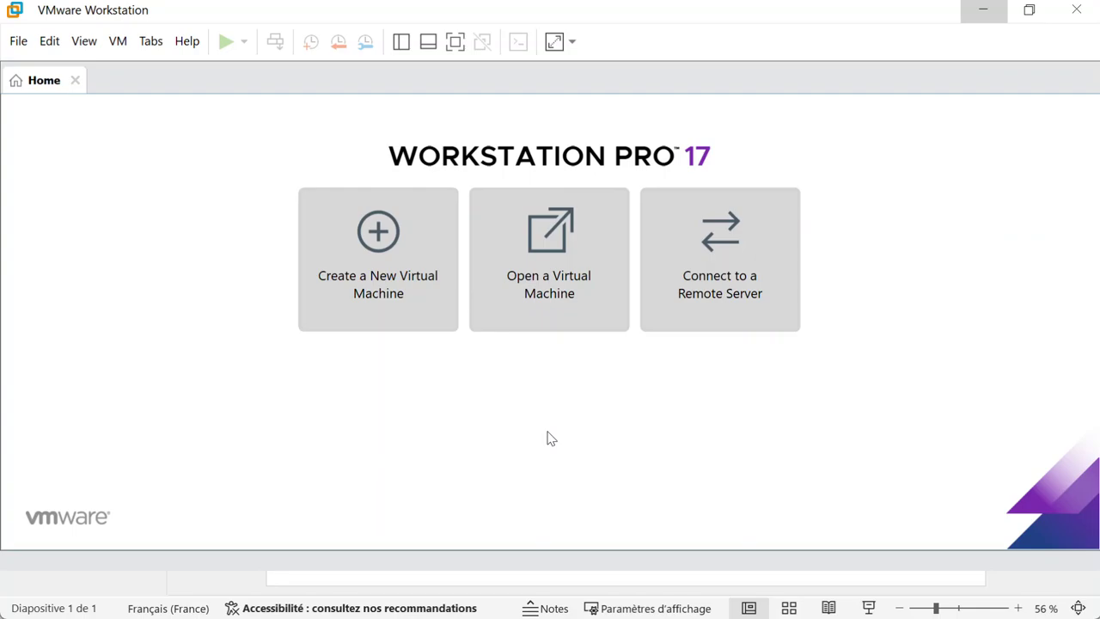
key("super")
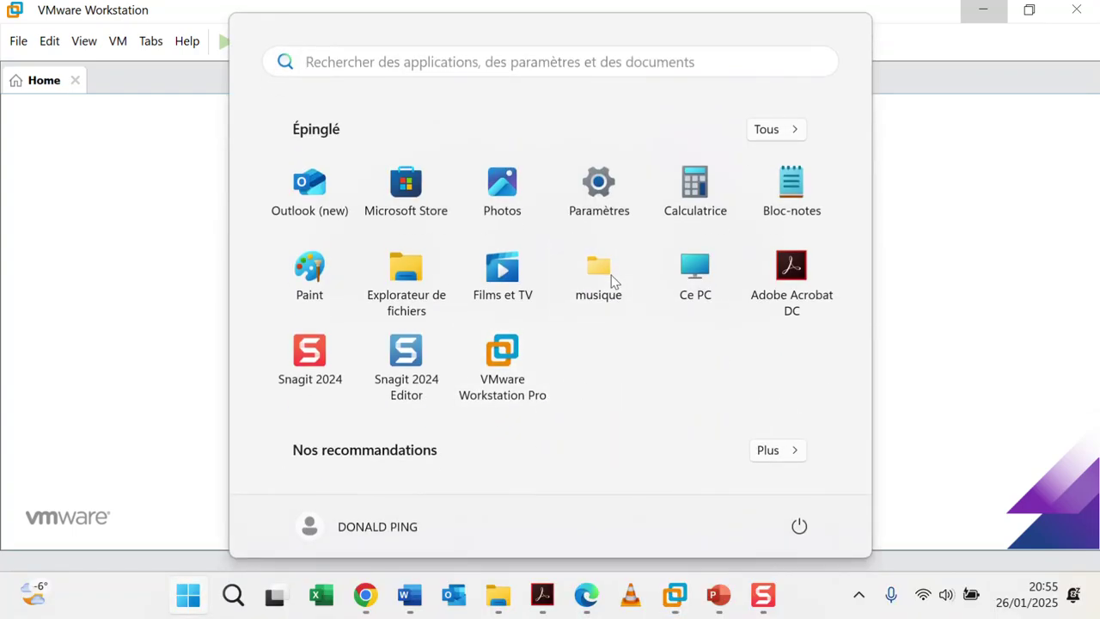
left_click(613, 281)
left_click(807, 189)
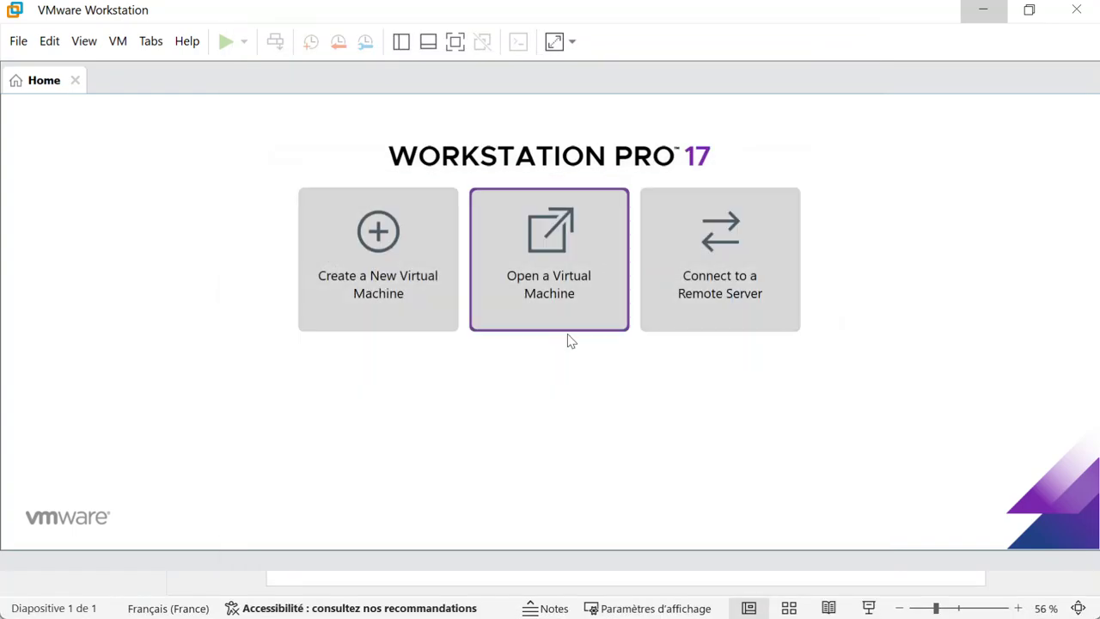
key("super")
mouse_move(499, 604)
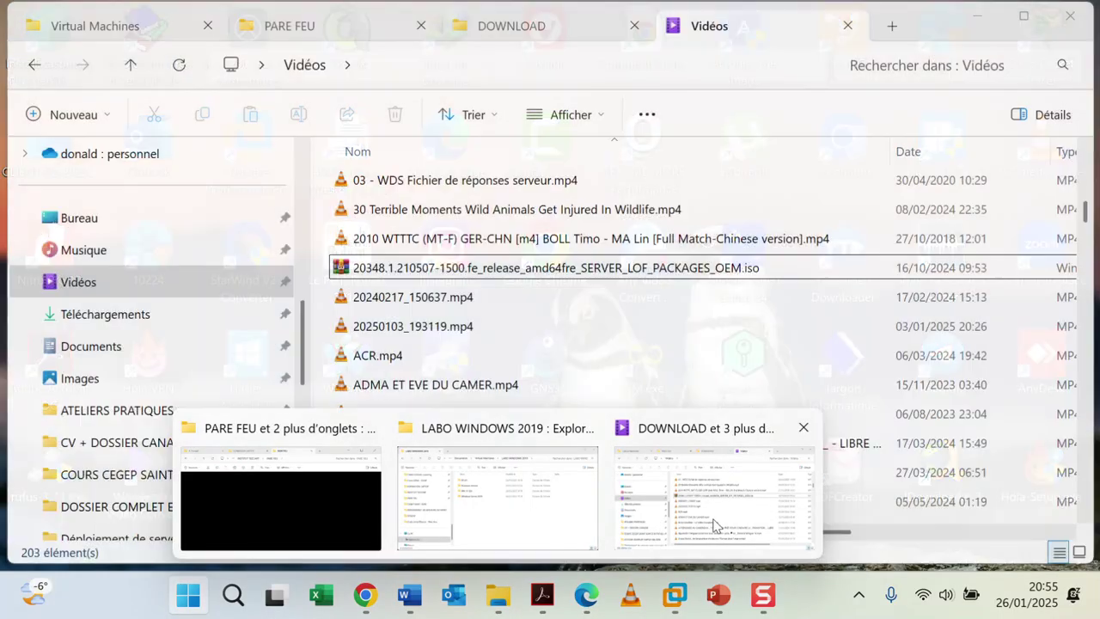
Step: Open Musique › DOWNLOAD, widen the Name column, and bring up the pfSense .iso.gz archive's options
left_click(713, 499)
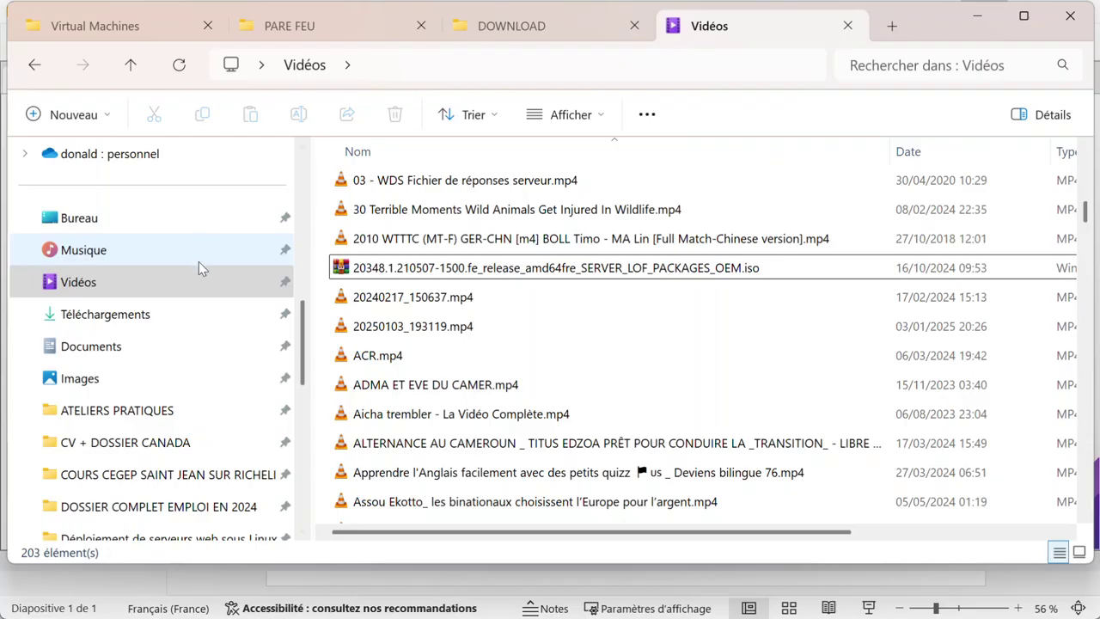
left_click(103, 250)
double_click(402, 417)
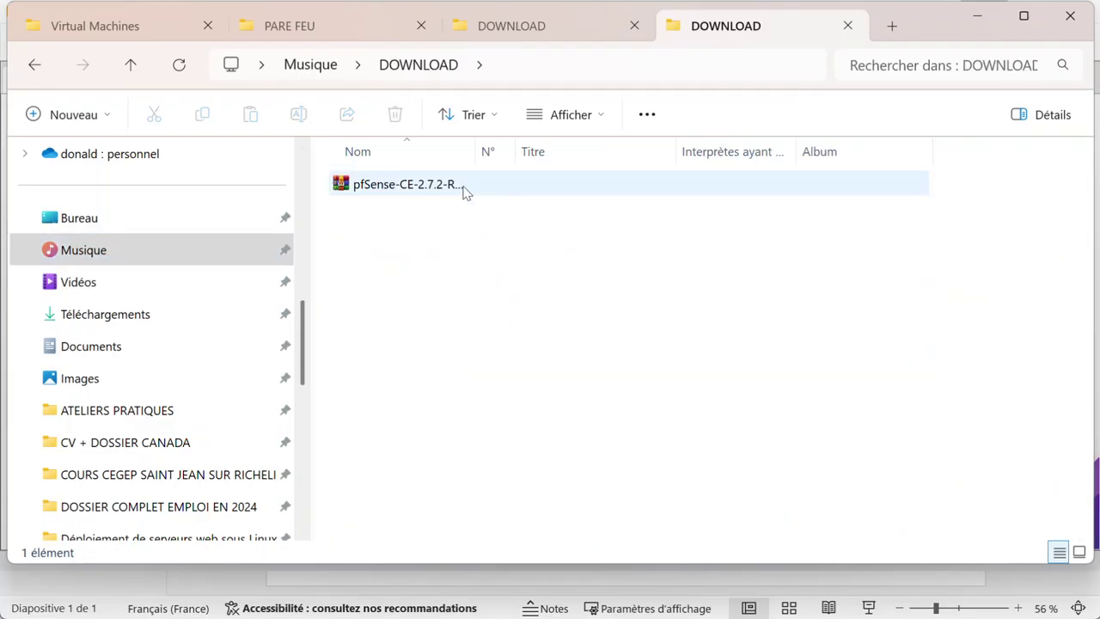
left_click_drag(476, 152, 706, 152)
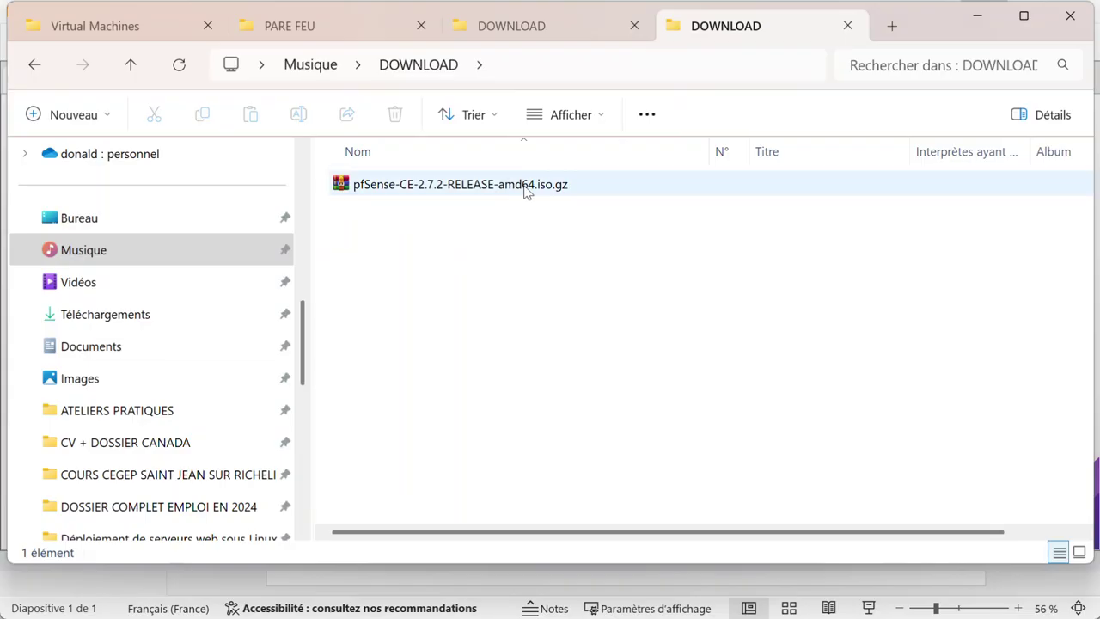
mouse_move(421, 187)
right_click(572, 189)
Step: Extract pfSense-CE-2.7.2-RELEASE-amd64.iso.gz in place with WinRAR's Extract Here
left_click(555, 185)
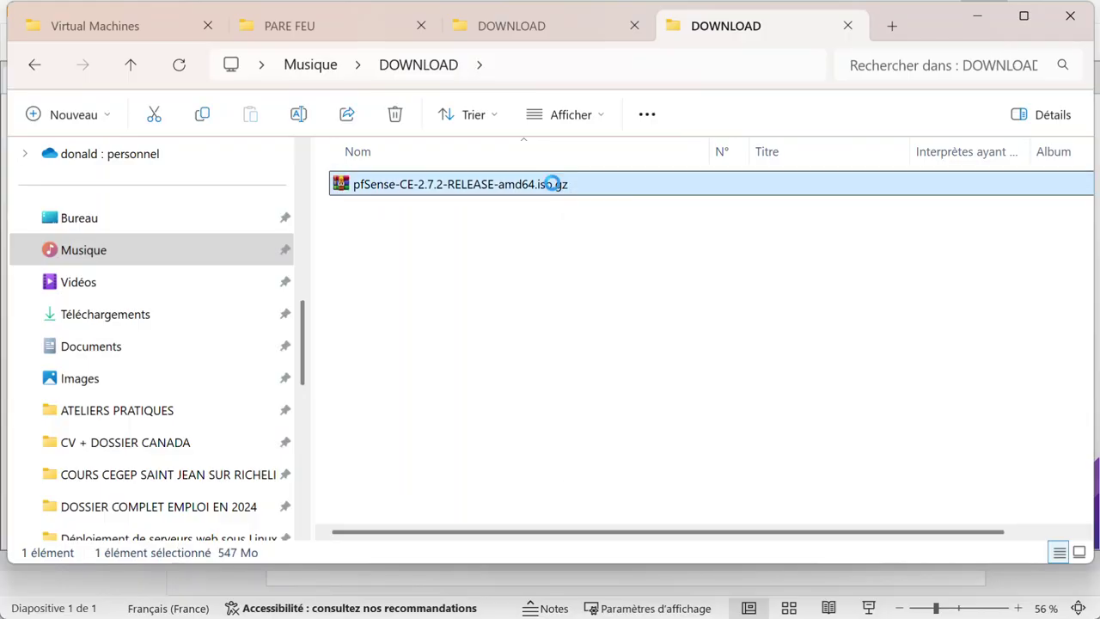
right_click(554, 187)
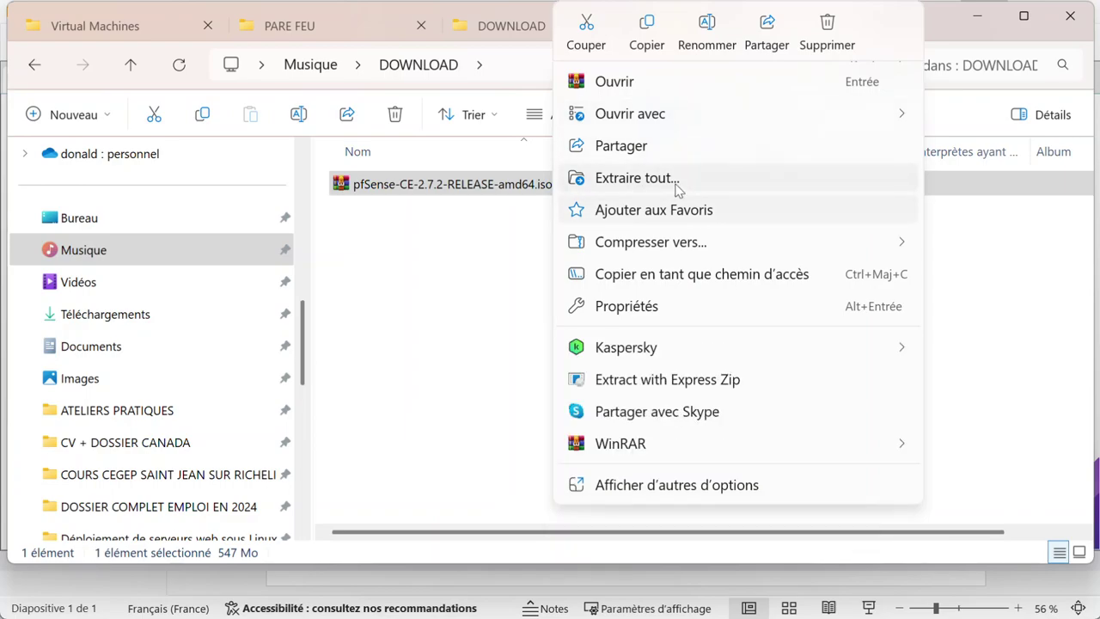
mouse_move(668, 445)
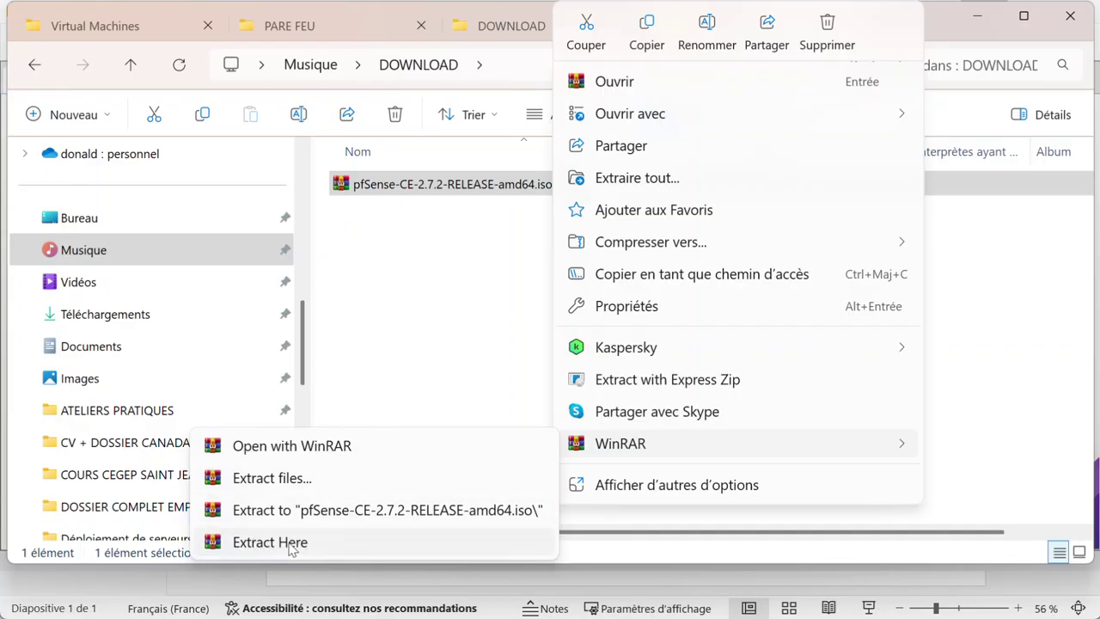
left_click(336, 542)
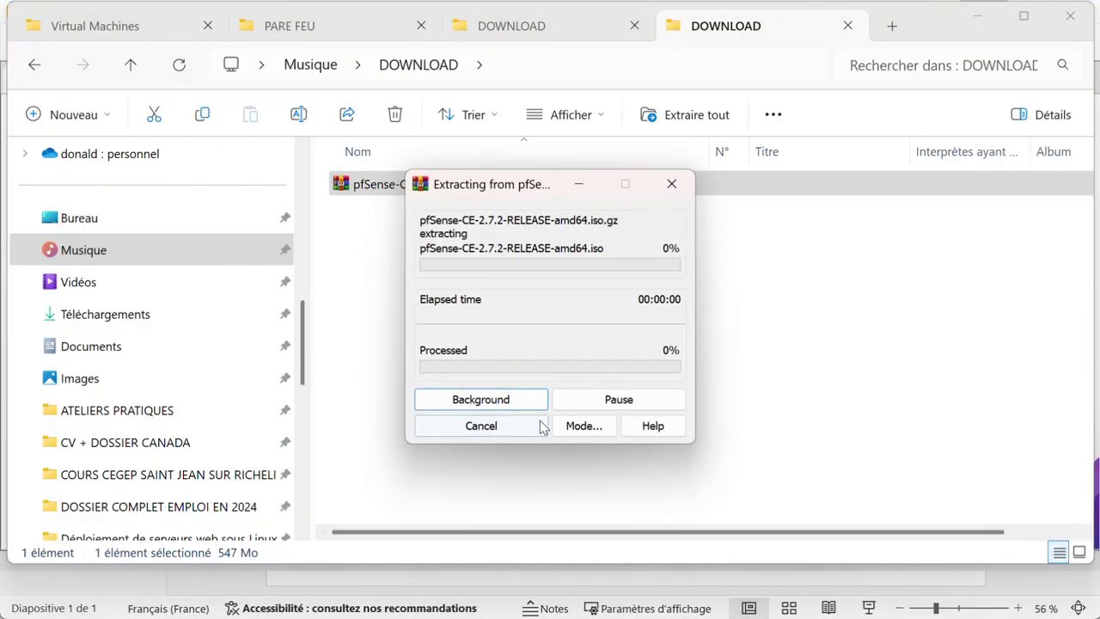
left_click_drag(507, 187, 646, 256)
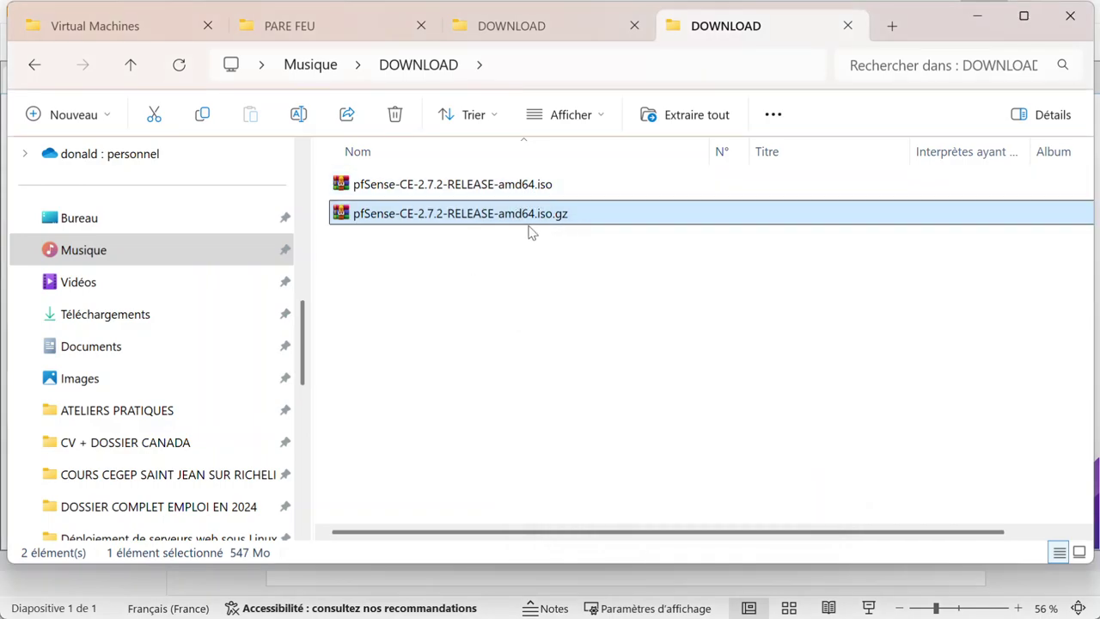
Step: Select the extracted pfSense .iso file to check its size
left_click(518, 297)
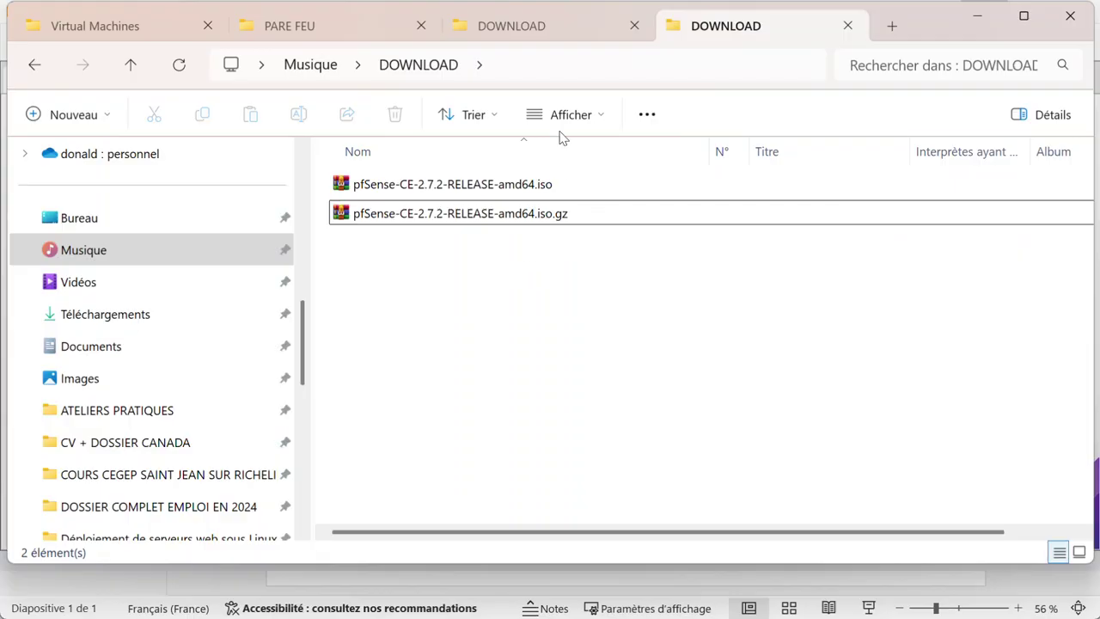
left_click(533, 184)
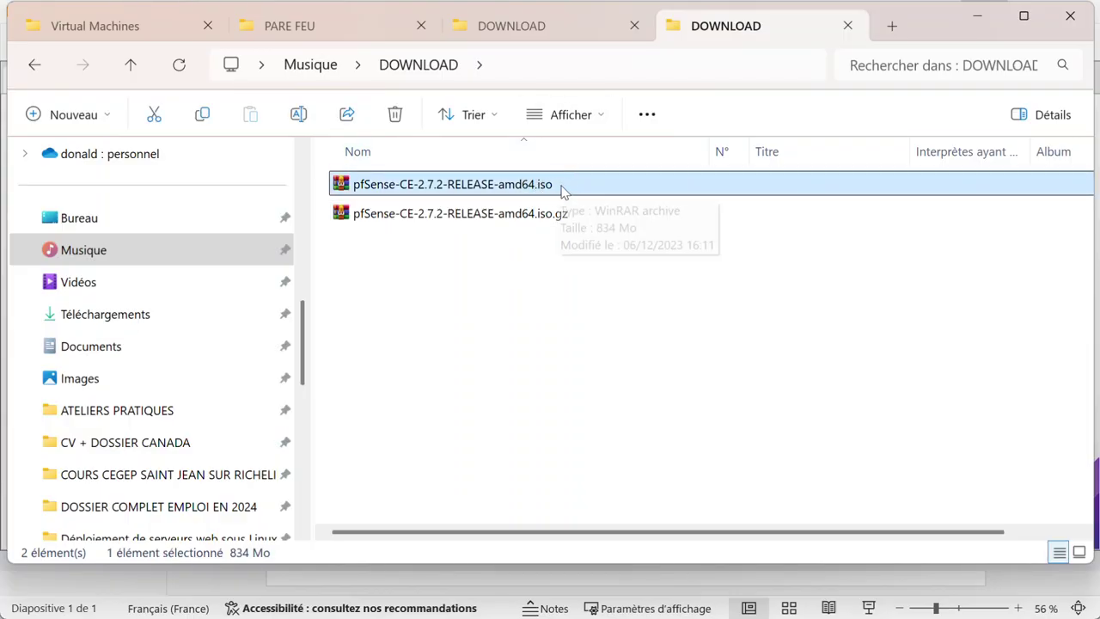
left_click(542, 282)
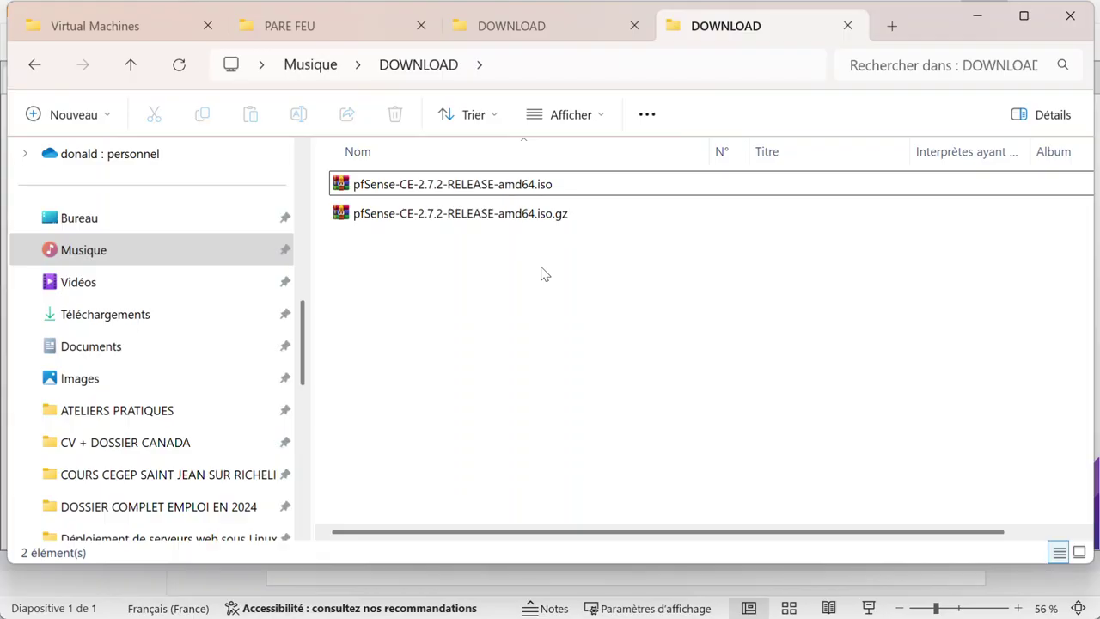
Step: Review the pfSense setup guide in Word, then minimize it and bring up the Start menu
key("super")
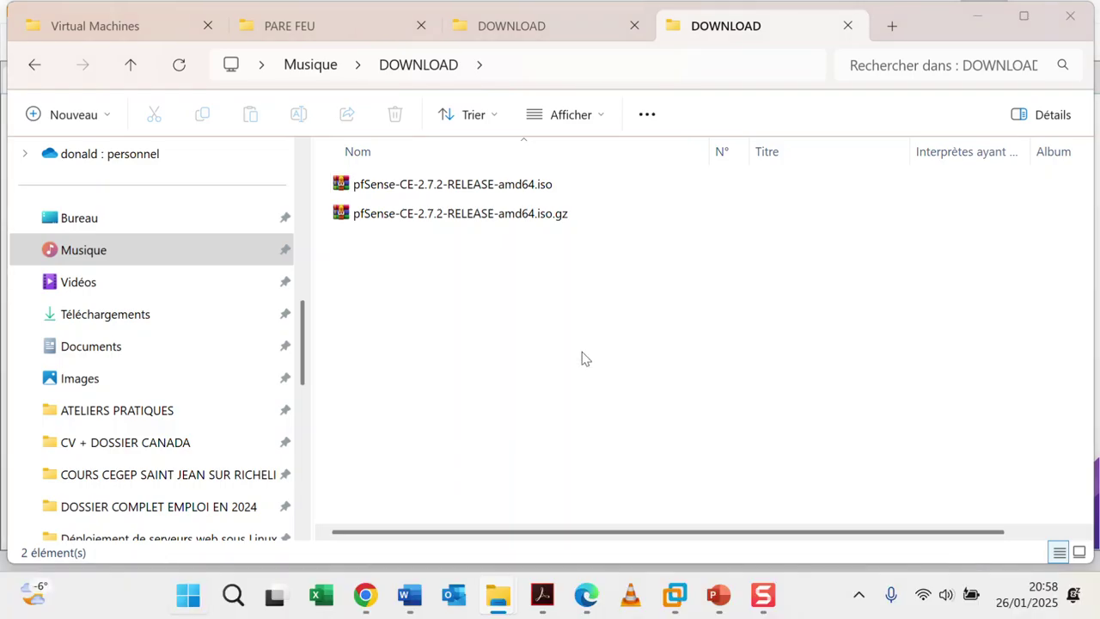
left_click(409, 595)
scroll(683, 415, "up", 10)
scroll(682, 416, "up", 6)
scroll(683, 415, "down", 2)
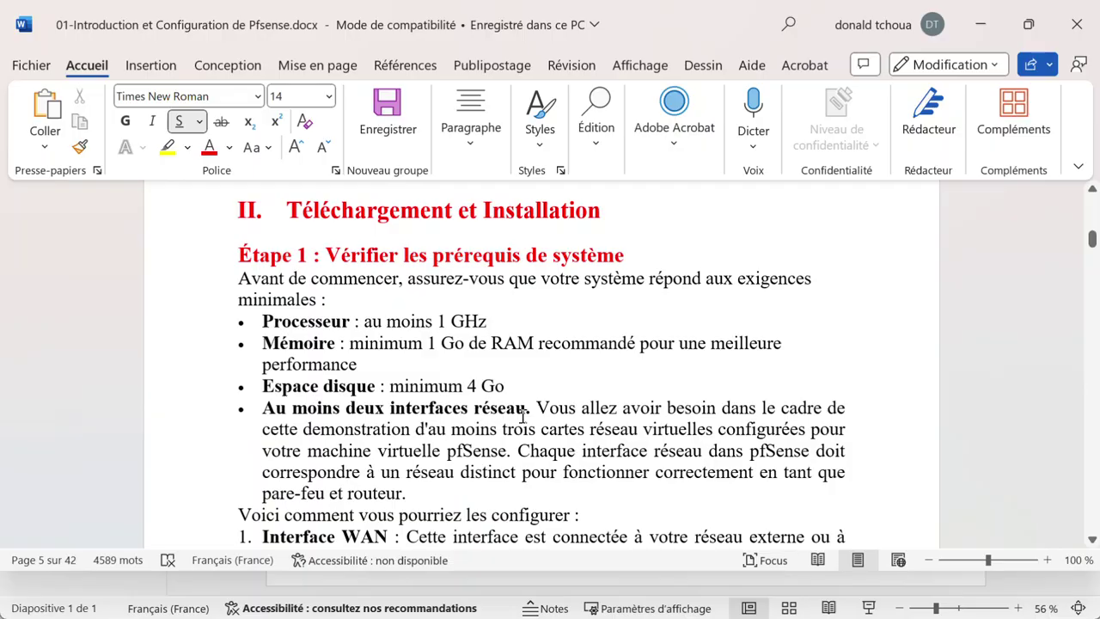
left_click(981, 24)
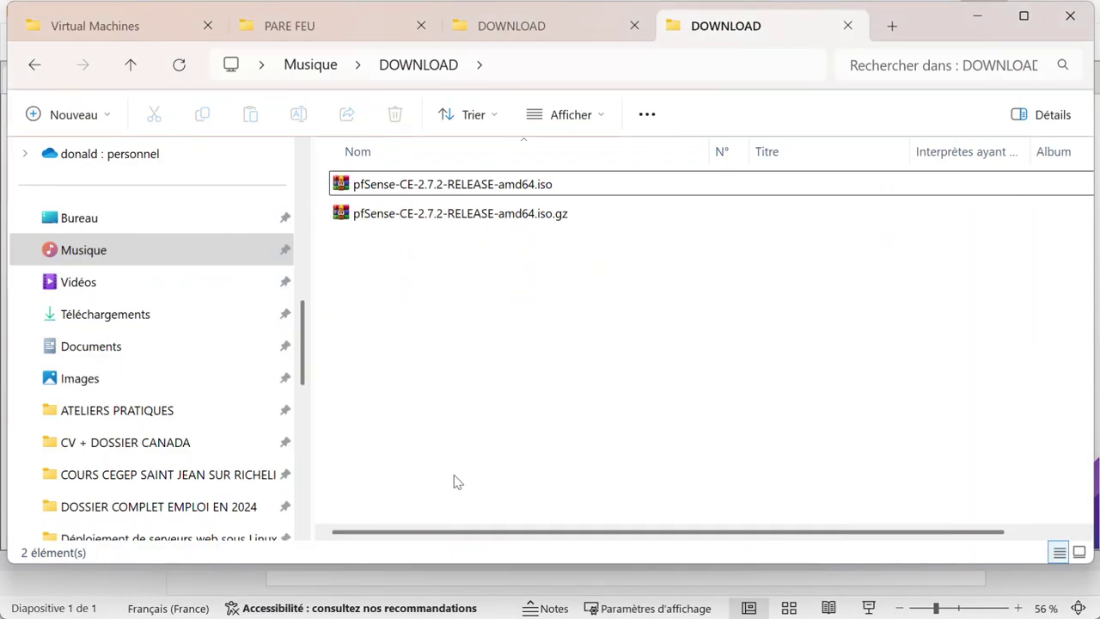
key("super")
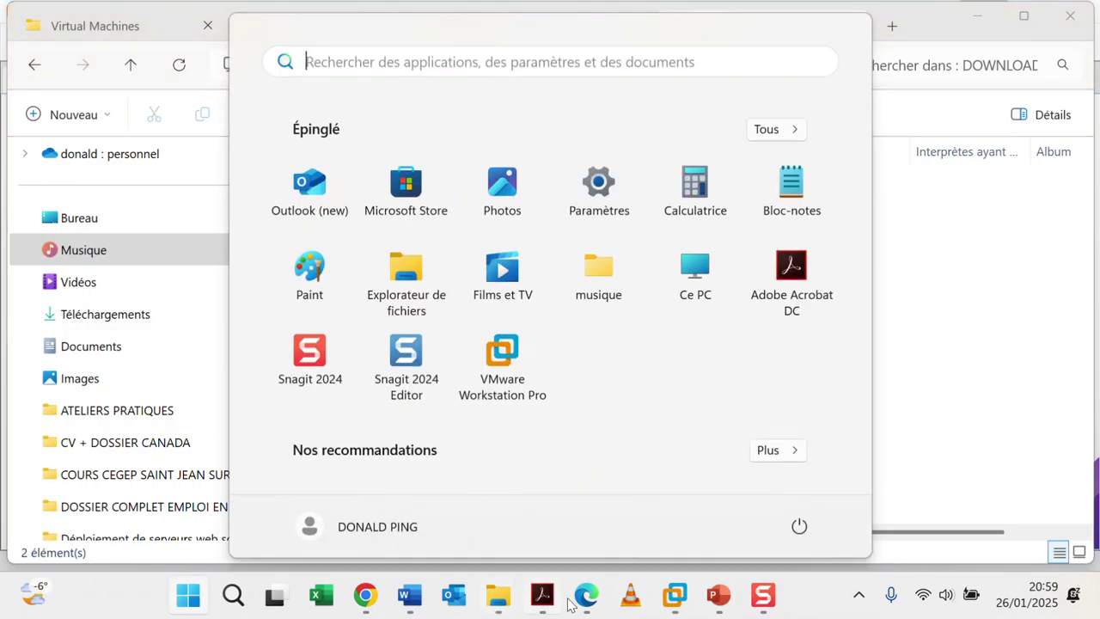
Step: Start a Custom (advanced) new virtual machine, keeping Workstation 17.5.x hardware compatibility
mouse_move(675, 595)
left_click(913, 473)
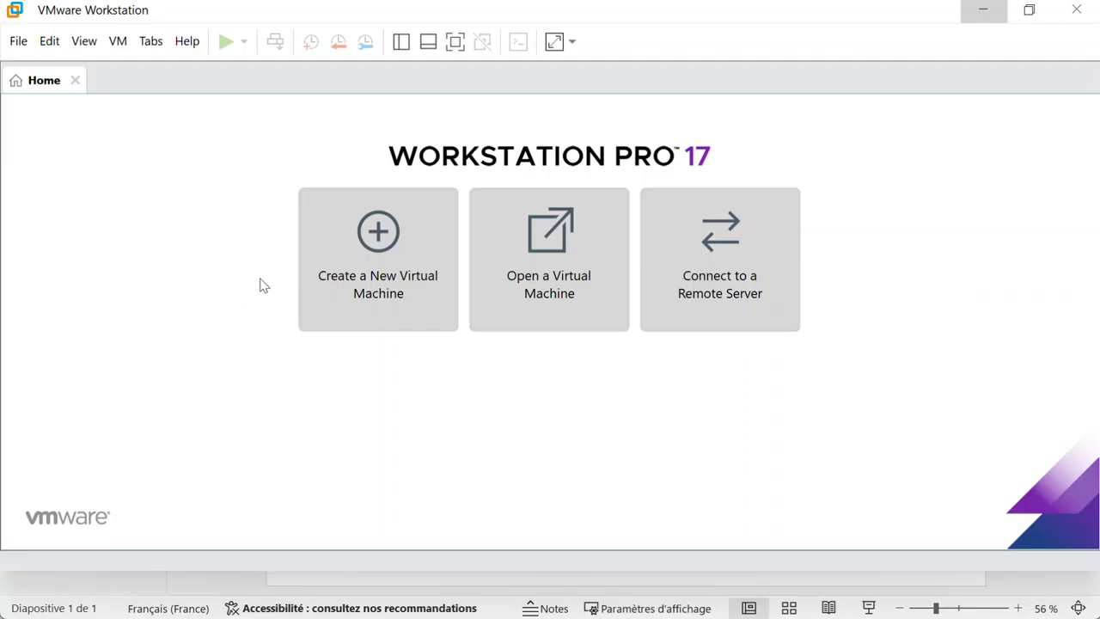
left_click(381, 280)
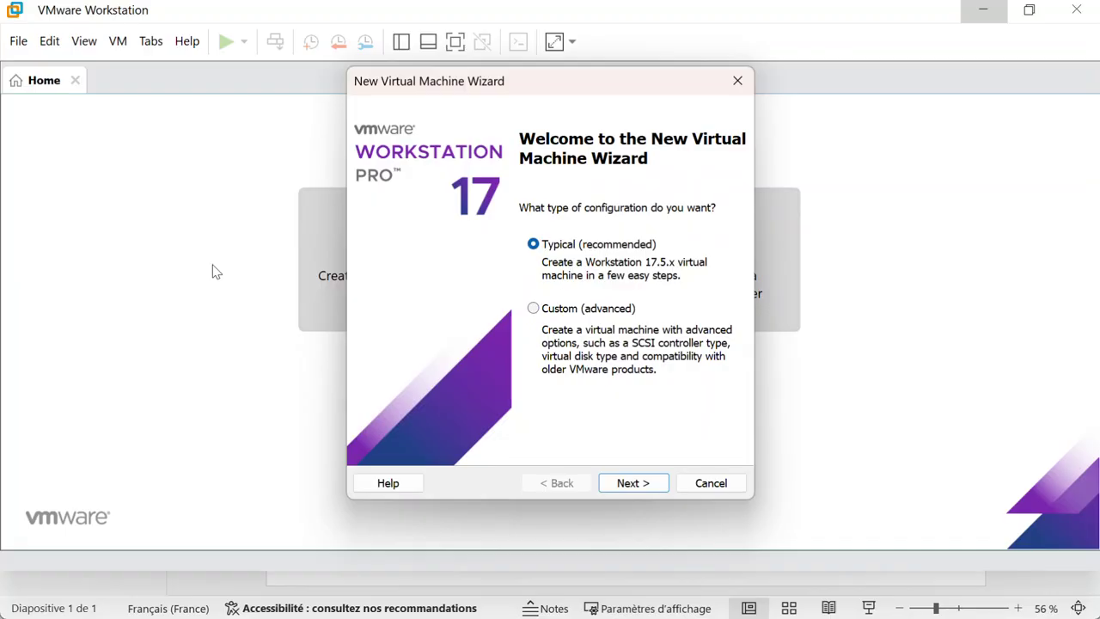
left_click(534, 311)
left_click(631, 483)
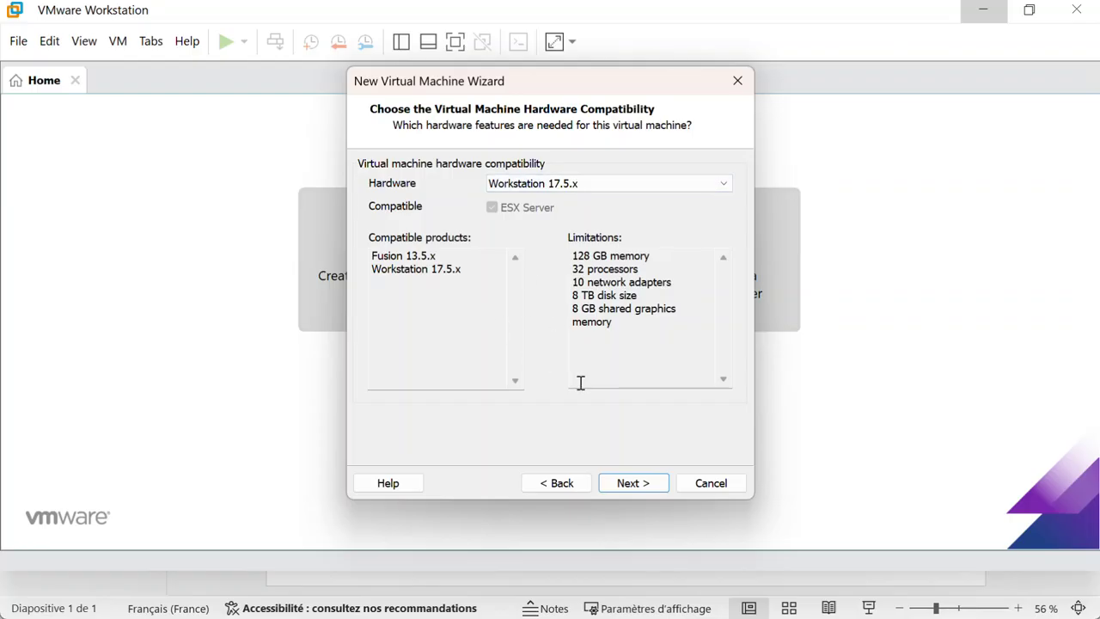
left_click(633, 484)
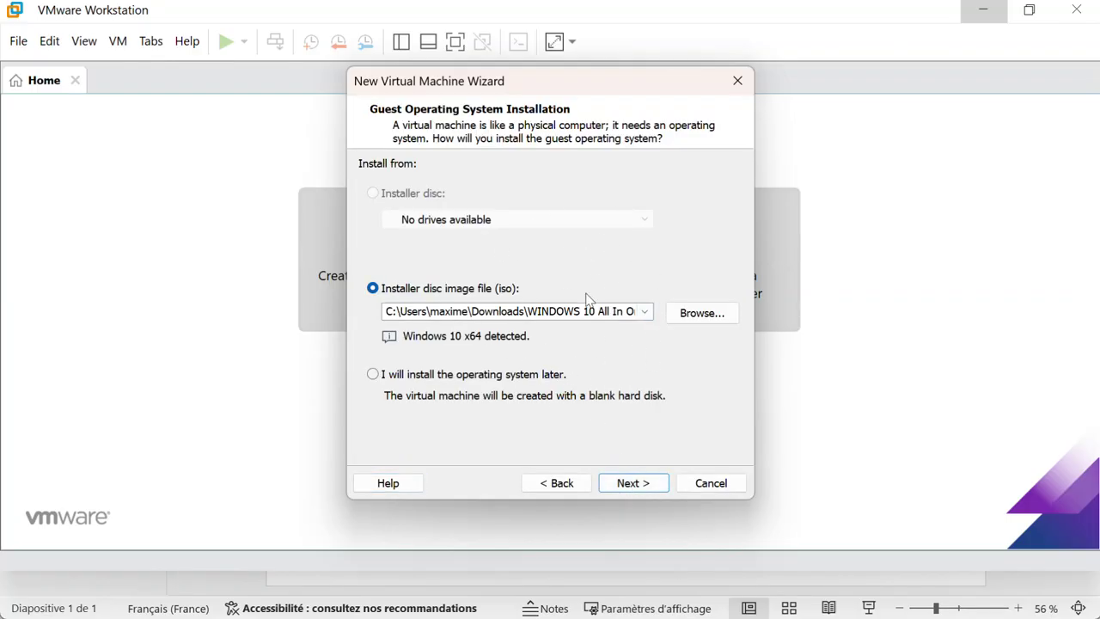
Step: Browse for the installer disc image and navigate into the Musique › DOWNLOAD folder
left_click(690, 318)
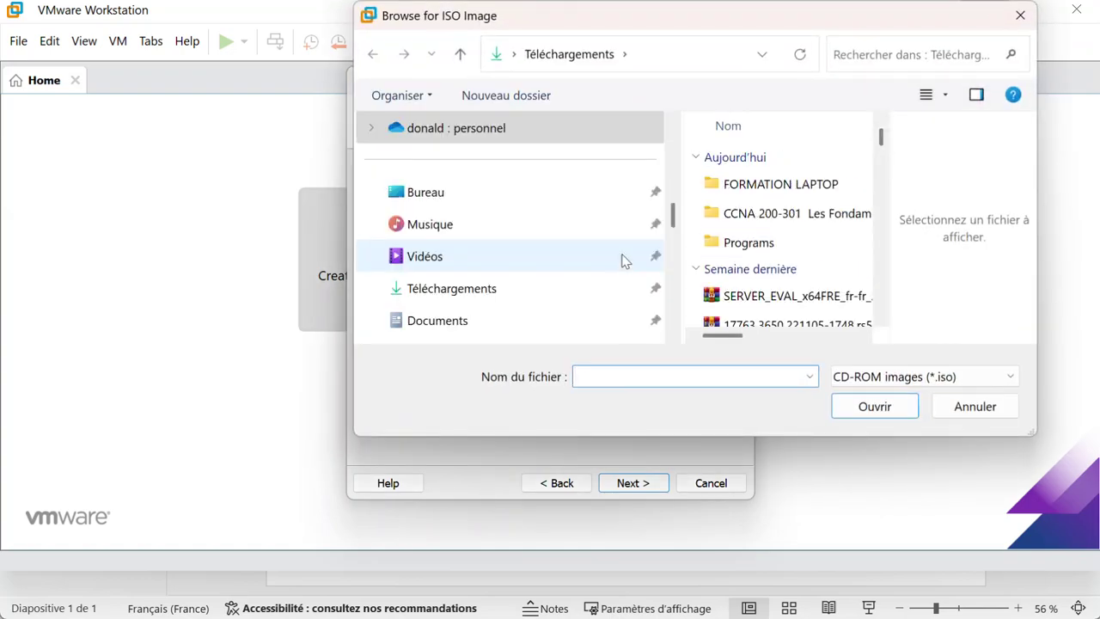
left_click(450, 324)
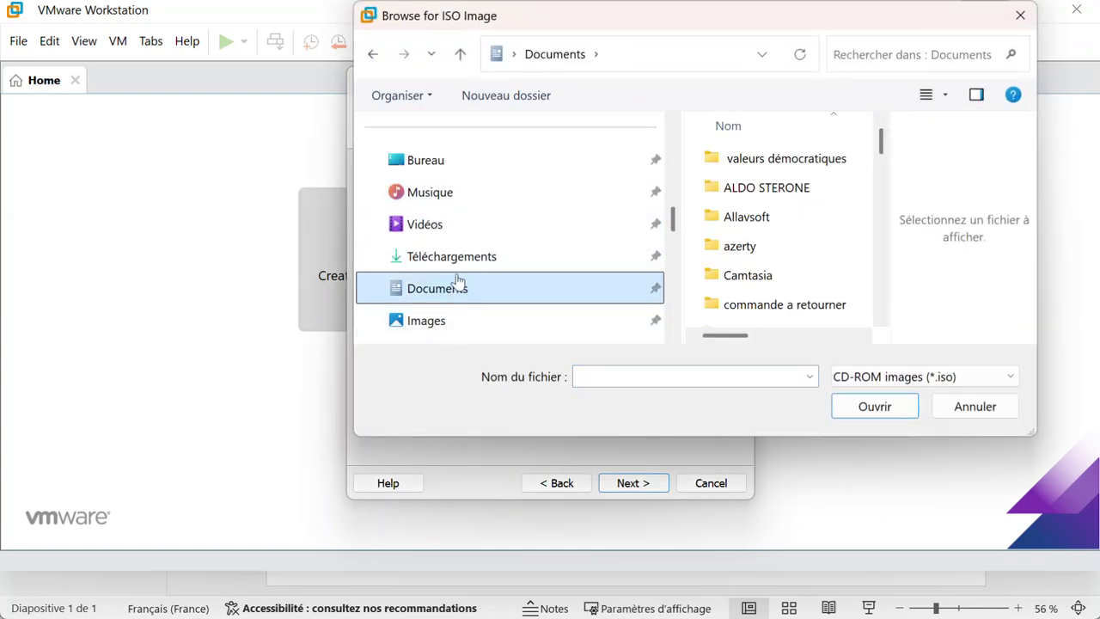
left_click(444, 194)
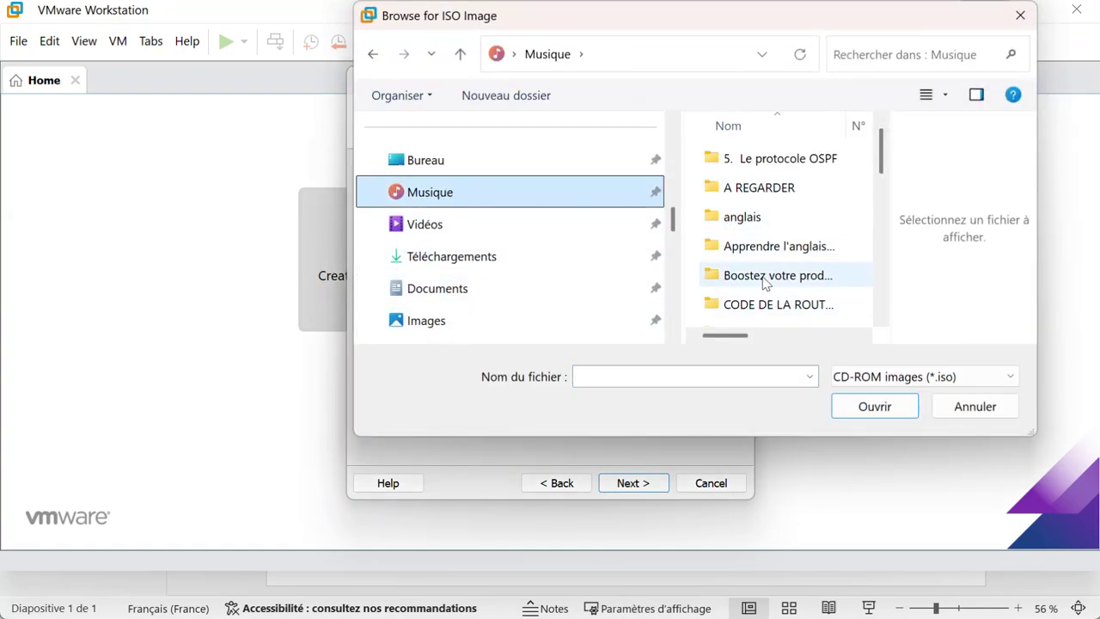
scroll(765, 284, "down", 3)
scroll(768, 288, "down", 3)
scroll(771, 294, "down", 1)
scroll(771, 294, "up", 10)
scroll(771, 294, "down", 2)
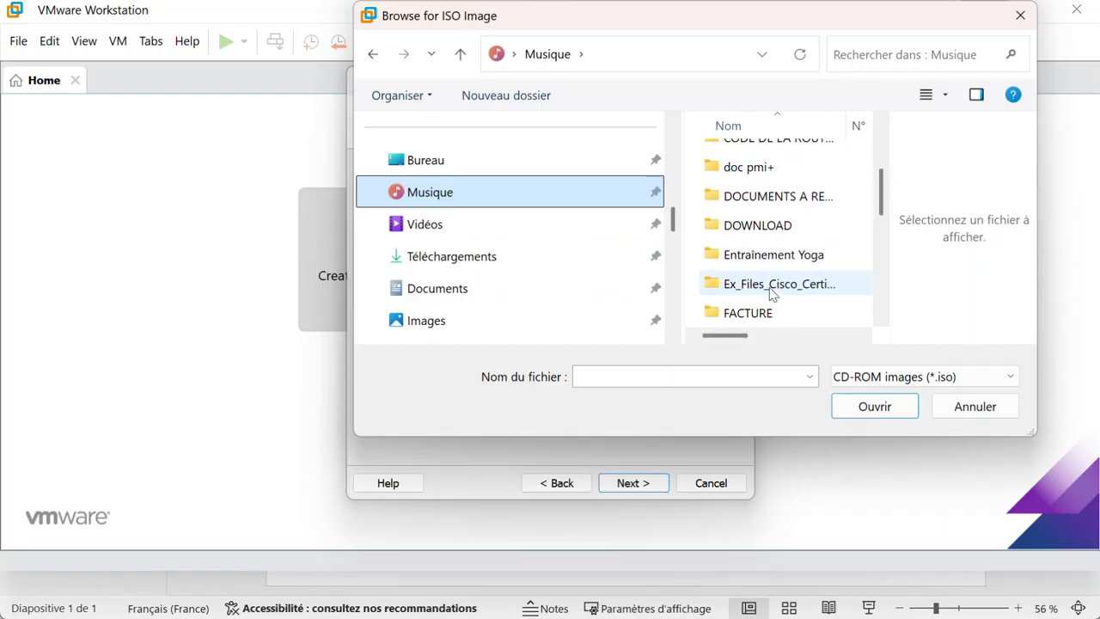
double_click(760, 229)
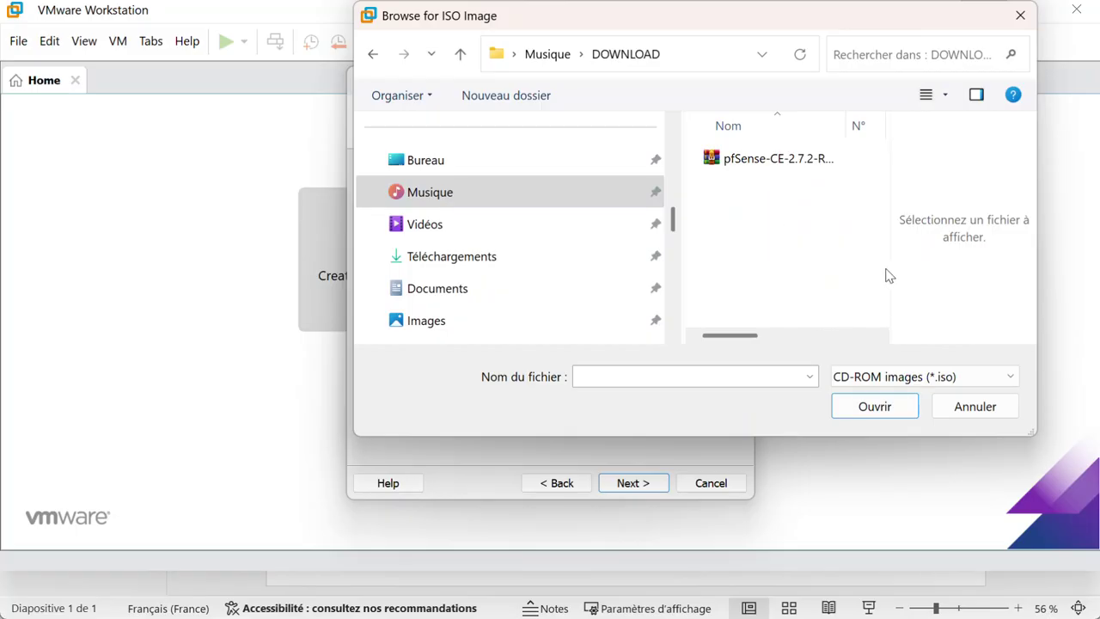
Step: Choose pfSense-CE-2.7.2-RELEASE-amd64.iso as the installer image, detected as FreeBSD 64-bit
left_click_drag(891, 267, 950, 268)
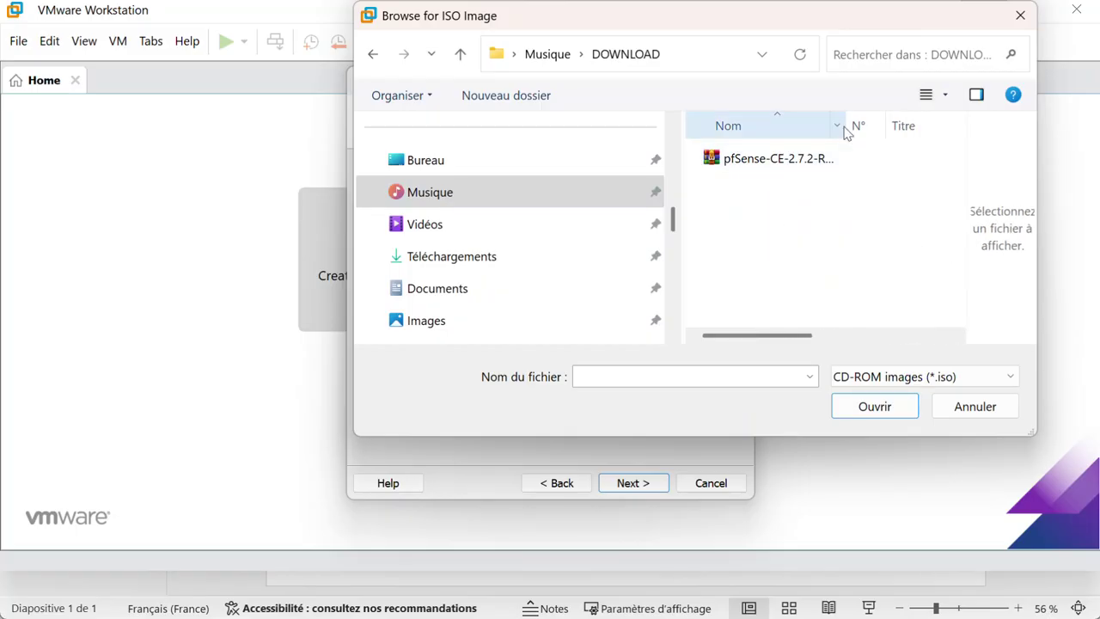
left_click_drag(845, 126, 955, 138)
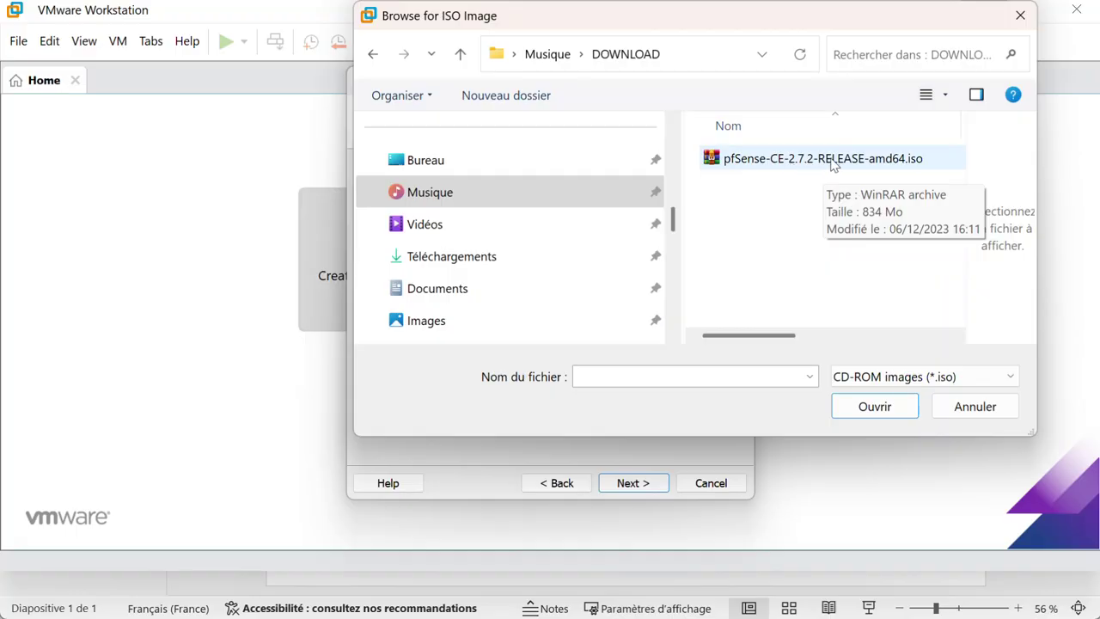
left_click(831, 162)
left_click(874, 407)
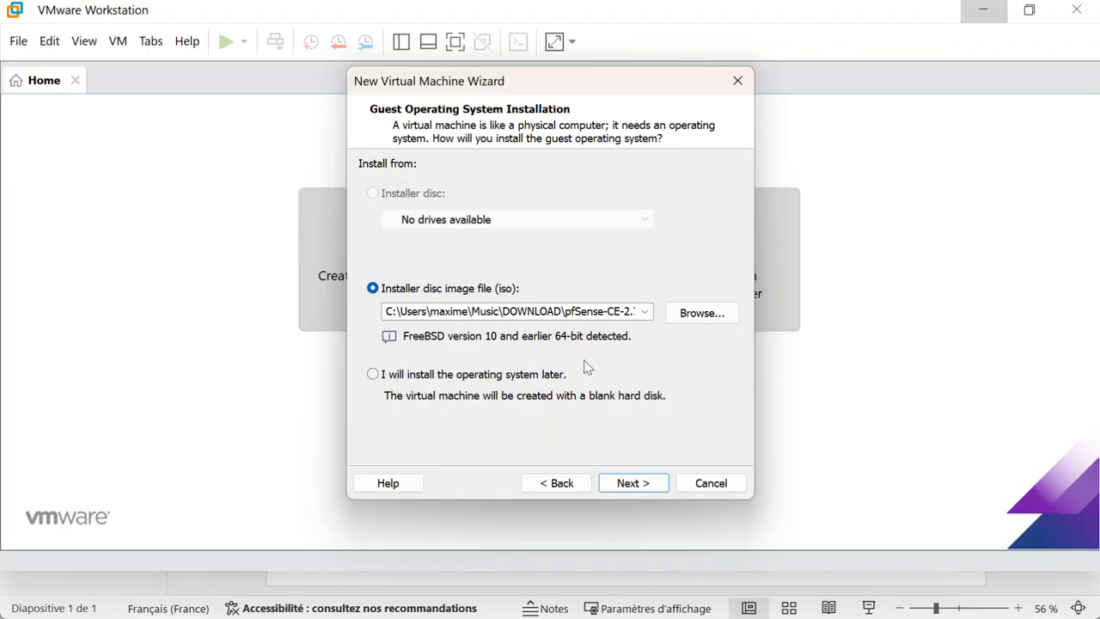
Step: Enter PSENSE as the virtual machine name, stored under Virtual Machines\PSENSE
left_click(622, 484)
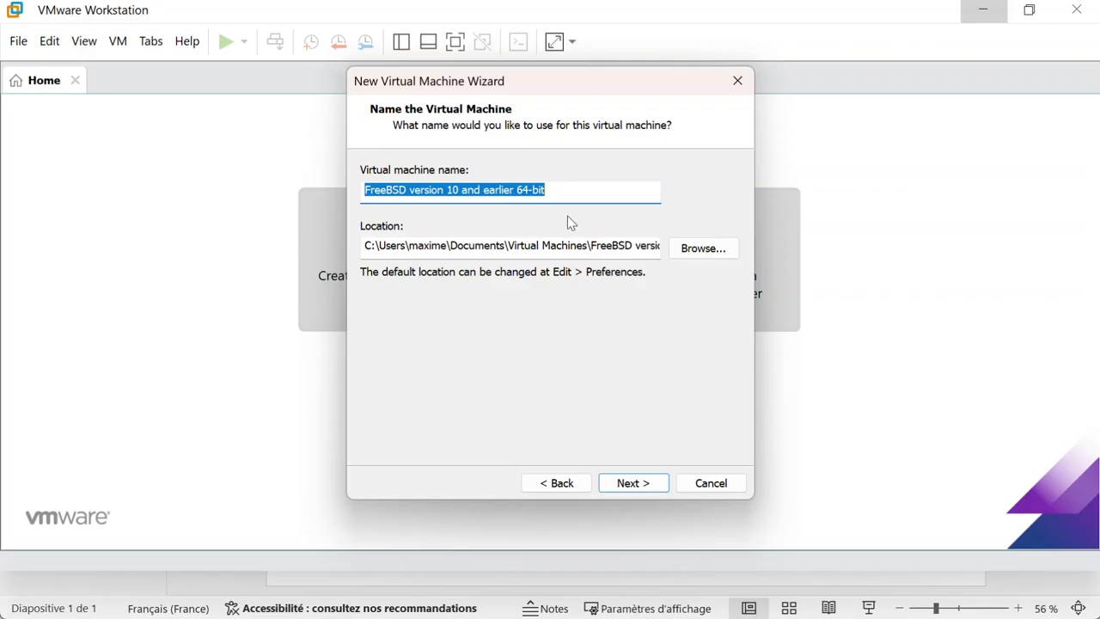
type("pf")
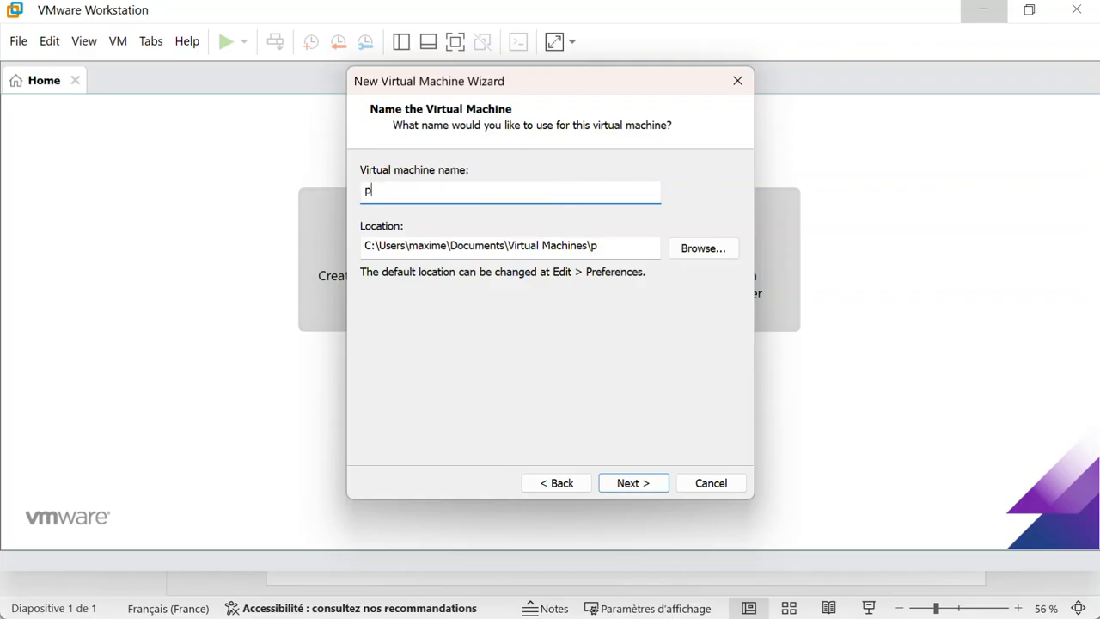
key("BackSpace")
key("BackSpace")
type("PSENSE")
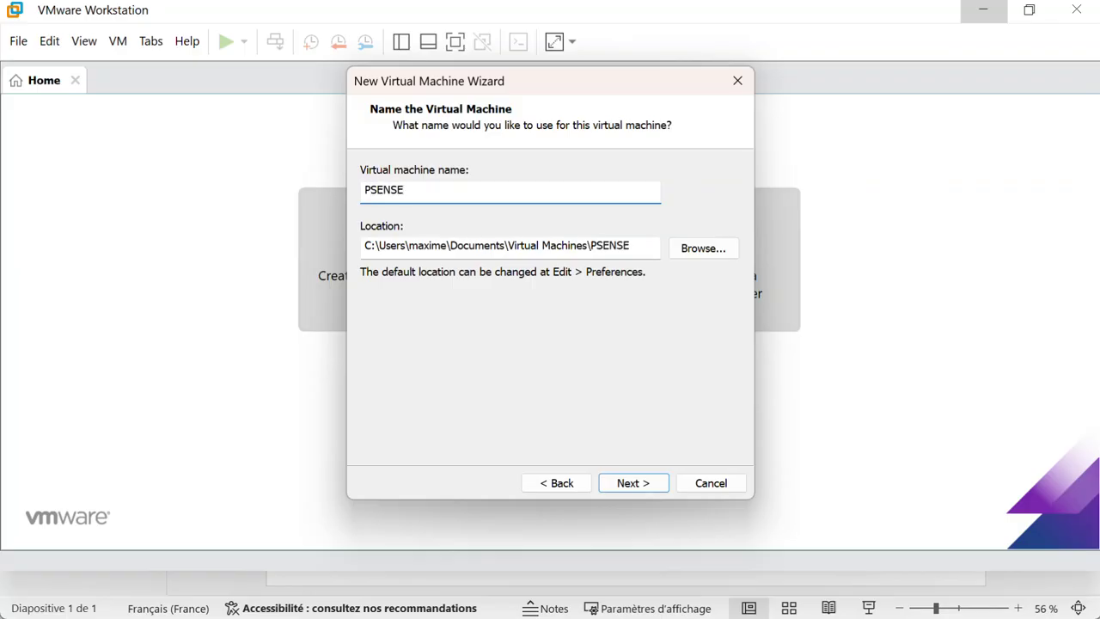
Step: Browse to the existing Virtual Machines > PFSENSE folder as the storage location
left_click(685, 248)
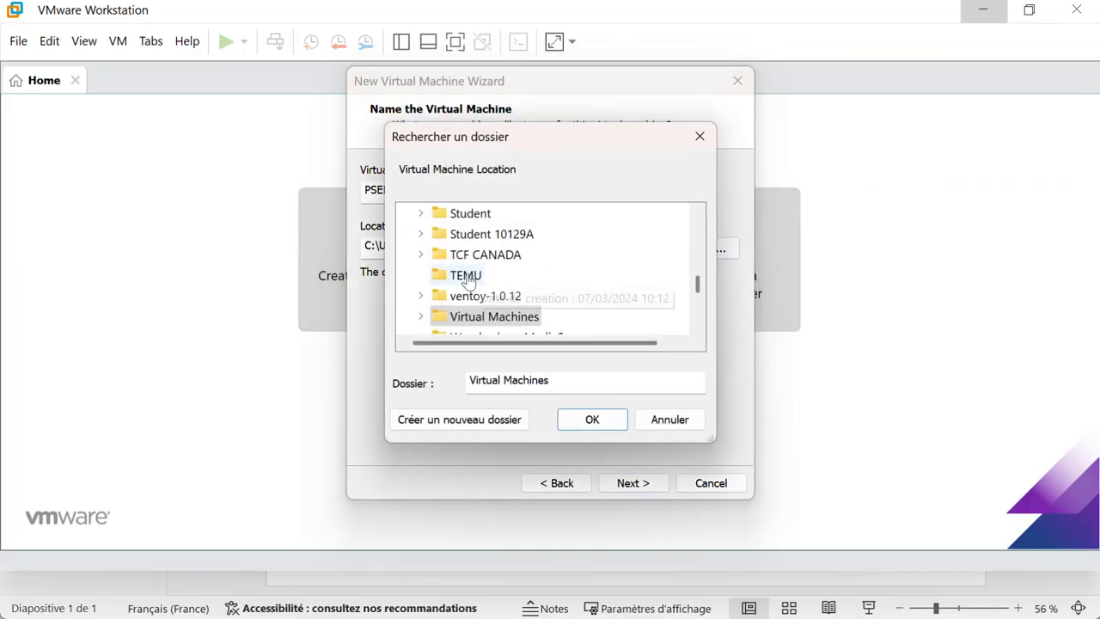
scroll(447, 288, "down", 2)
scroll(429, 275, "up", 1)
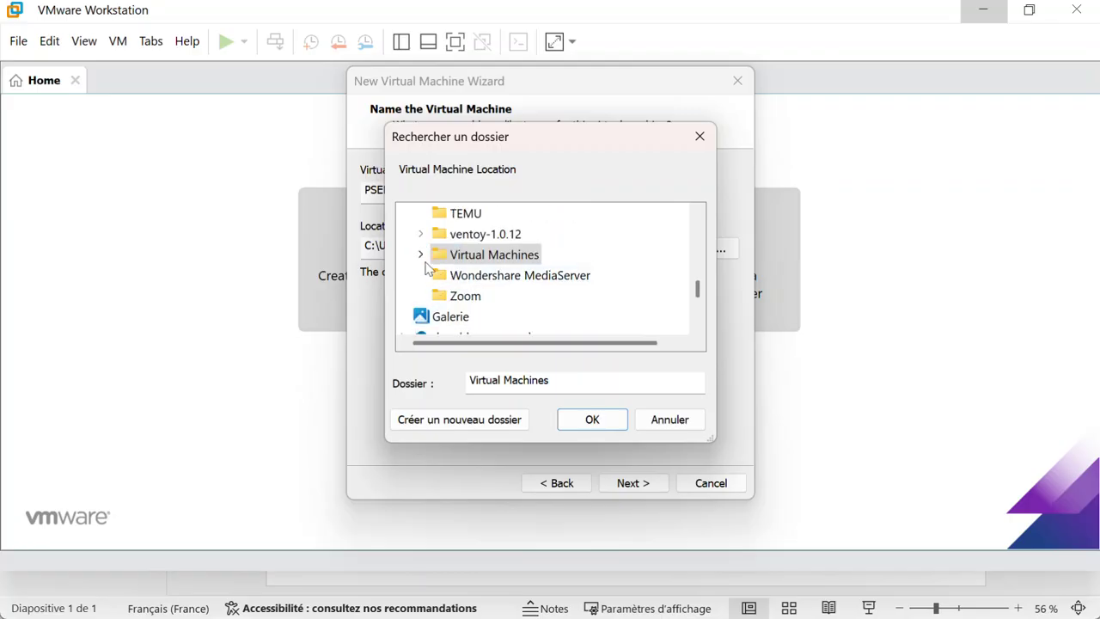
left_click(421, 256)
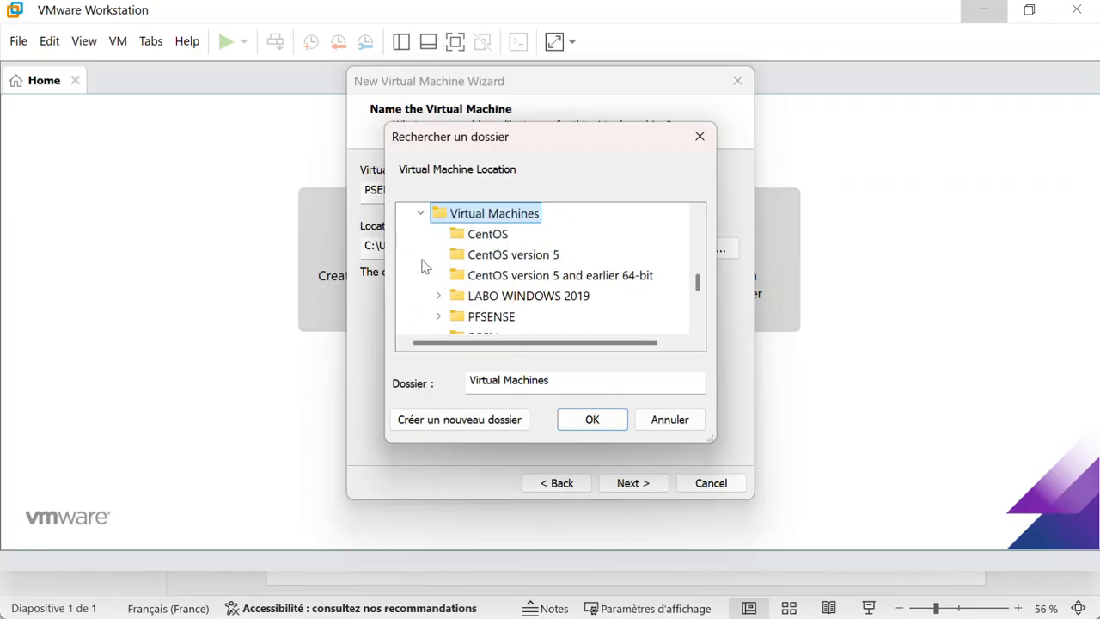
left_click(440, 316)
left_click(486, 275)
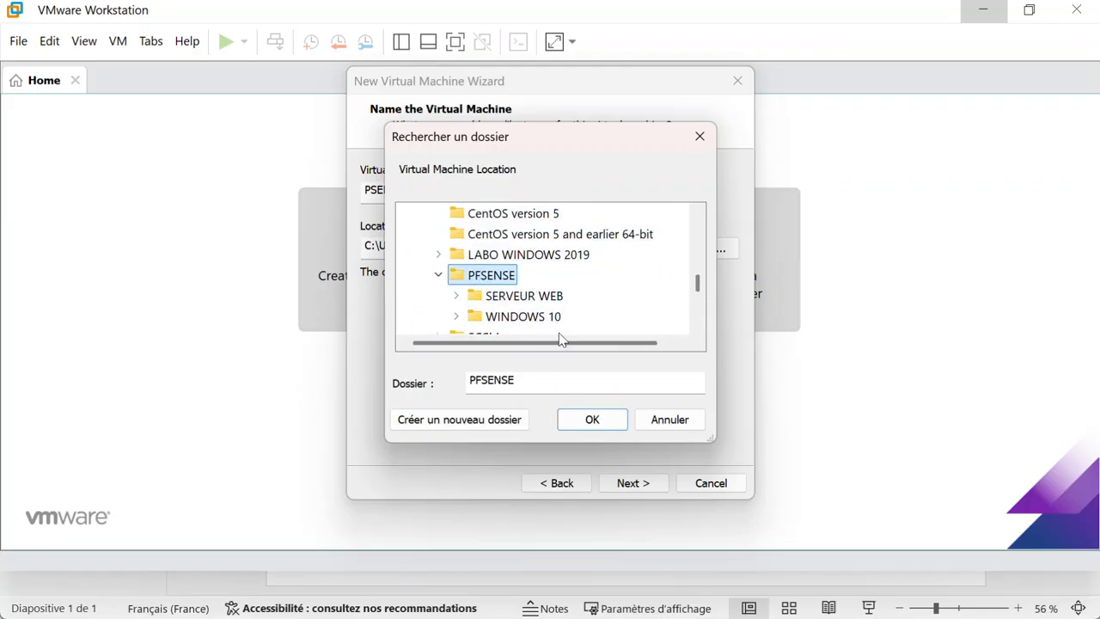
Step: Create a new folder named PFSENSE inside it and confirm it as the VM location
left_click(465, 420)
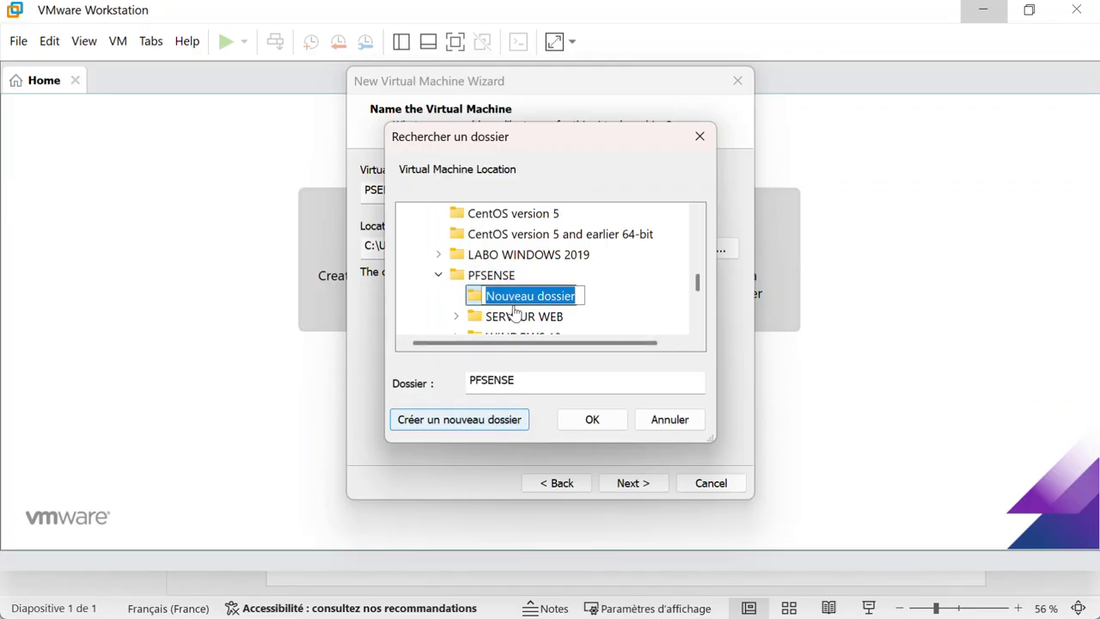
type("p")
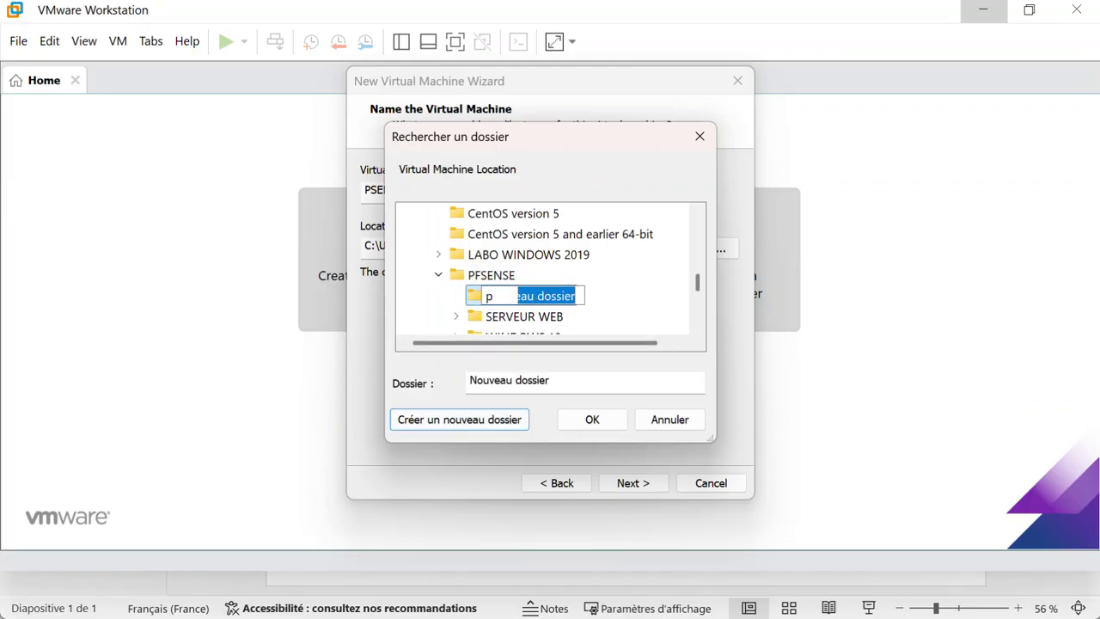
key("BackSpace")
type("PS")
key("BackSpace")
type("FSENSE")
key("Return")
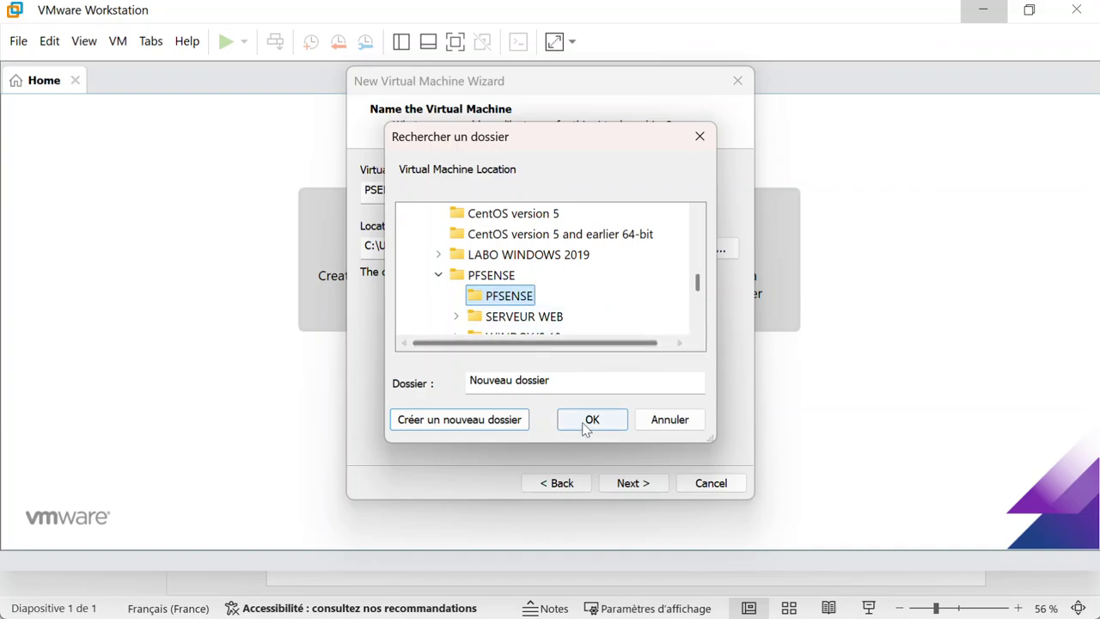
left_click(588, 418)
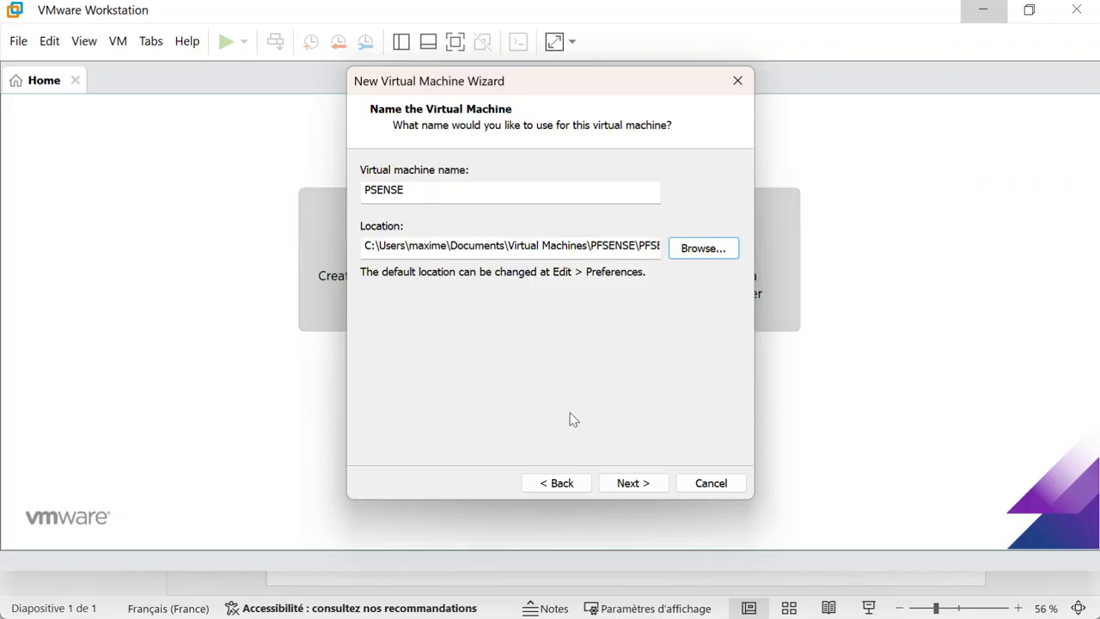
Step: Keep 1 processor and raise the VM memory to 2048 MB (2 GB)
left_click(656, 484)
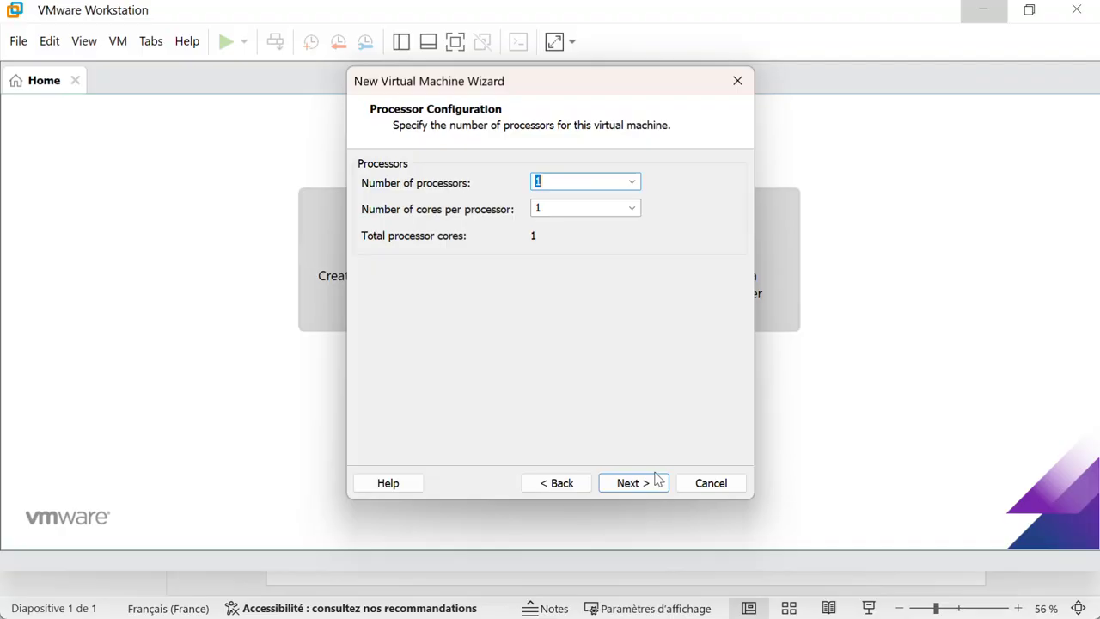
left_click(620, 183)
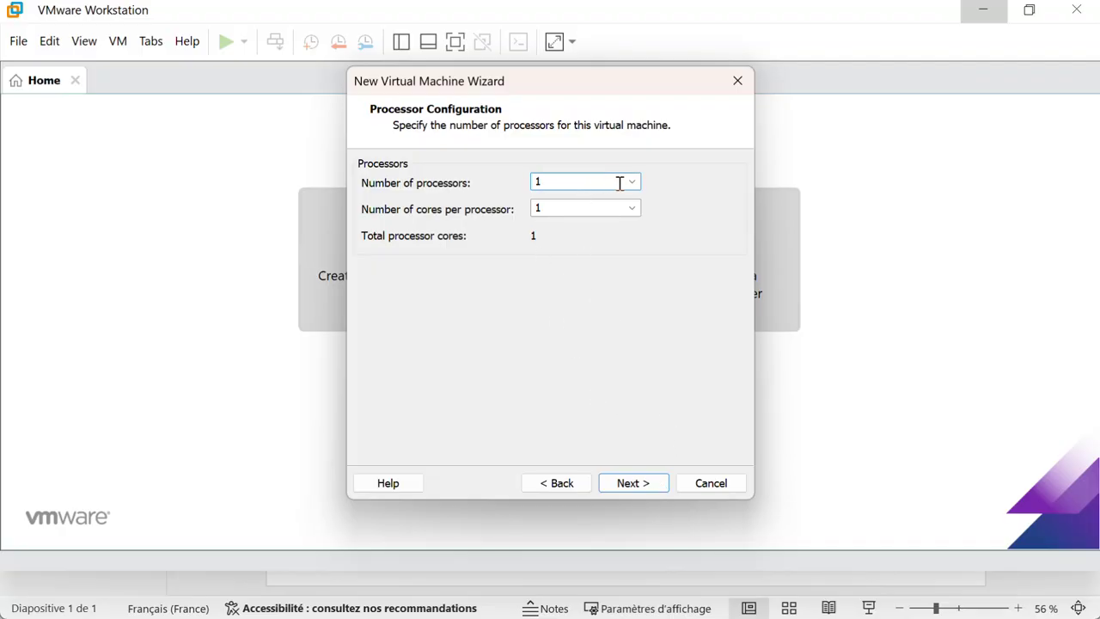
left_click(634, 484)
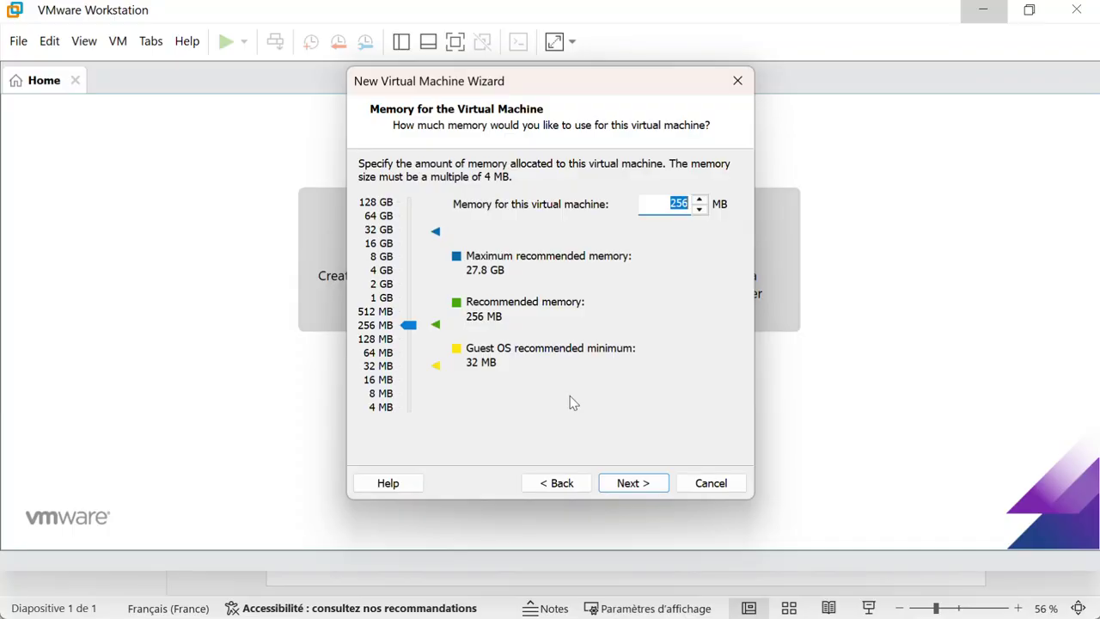
left_click_drag(410, 327, 420, 286)
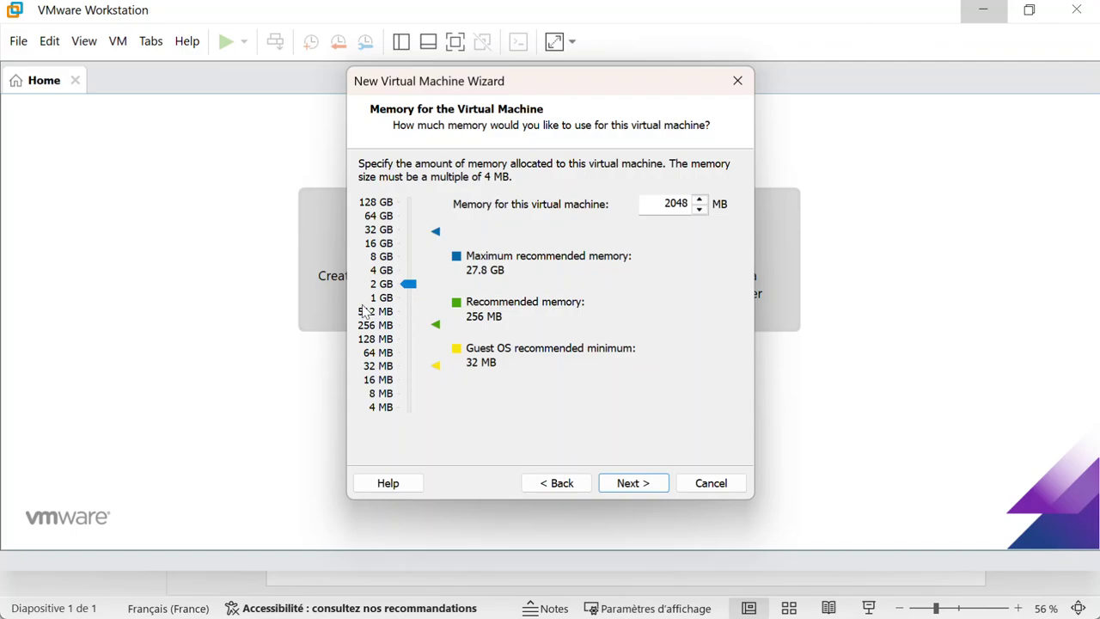
left_click(630, 486)
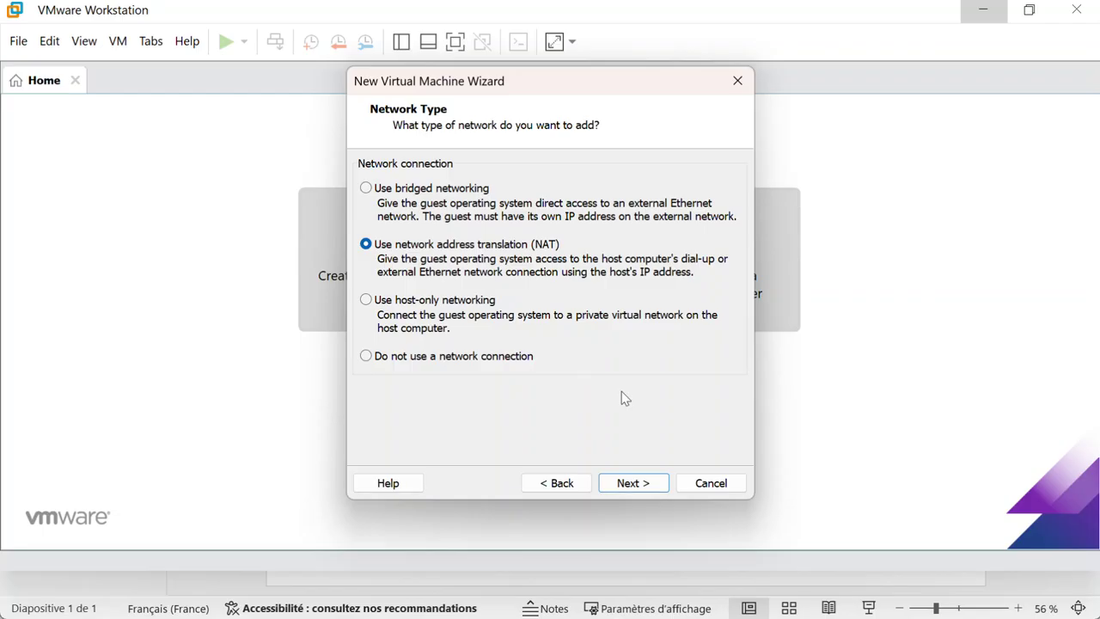
Step: Accept the defaults: NAT networking, LSI Logic controller and SCSI disk type
left_click(630, 482)
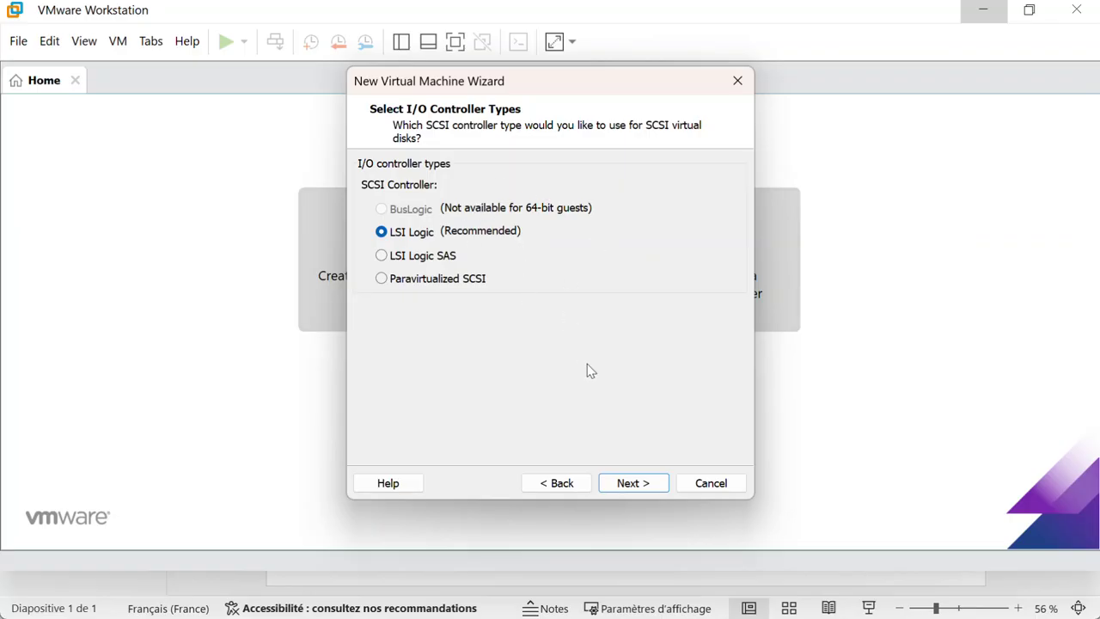
left_click(630, 484)
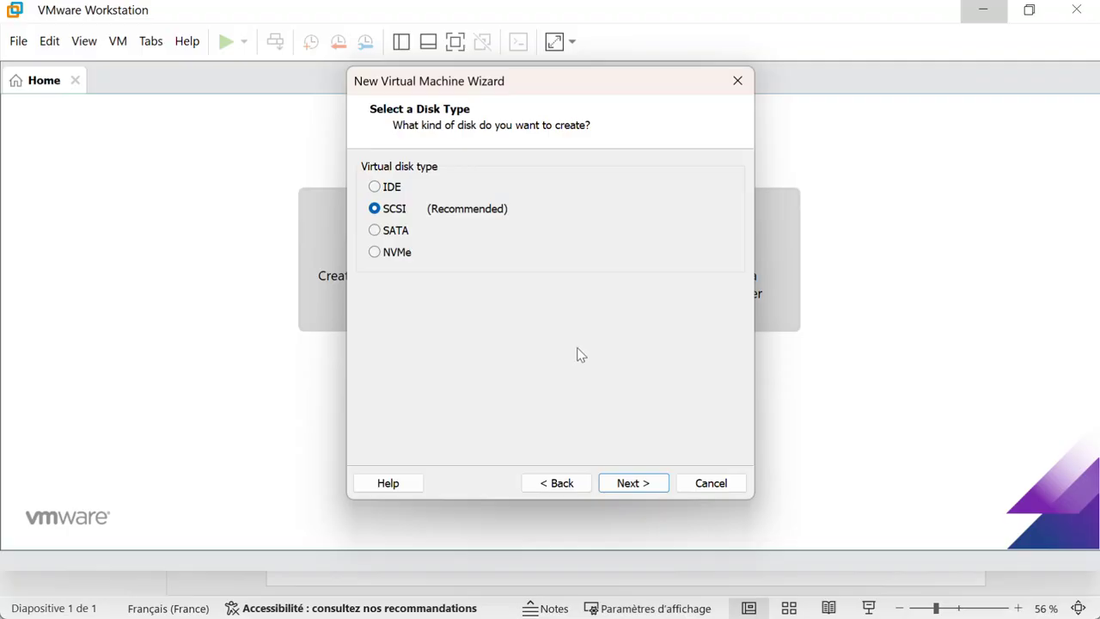
left_click(632, 484)
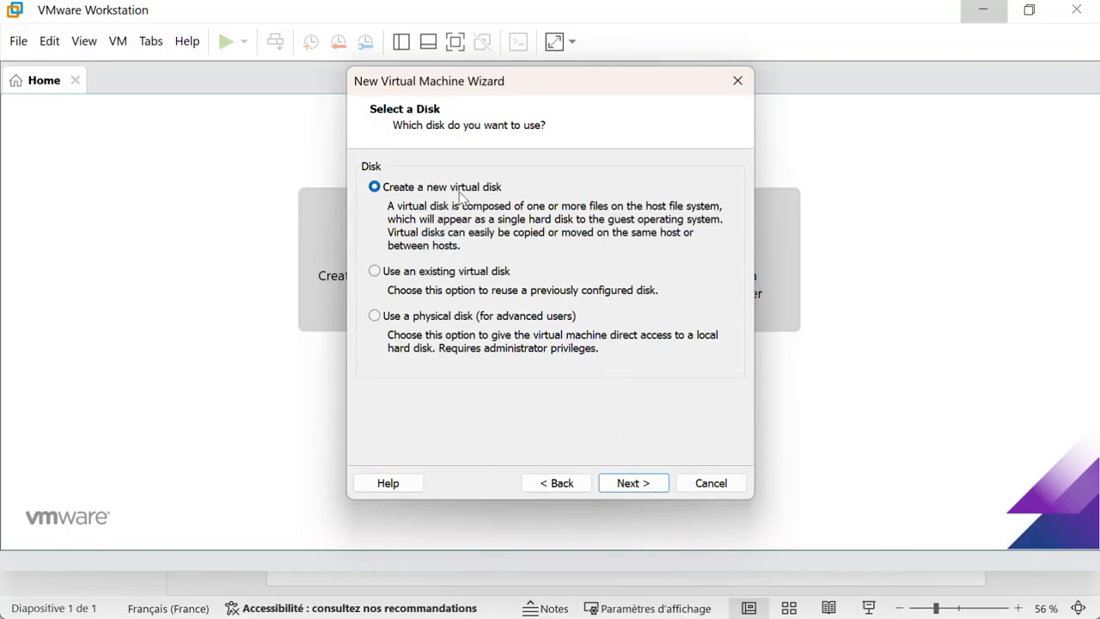
Step: Create a new 20 GB virtual disk stored as PSENSE.vmdk
left_click(625, 484)
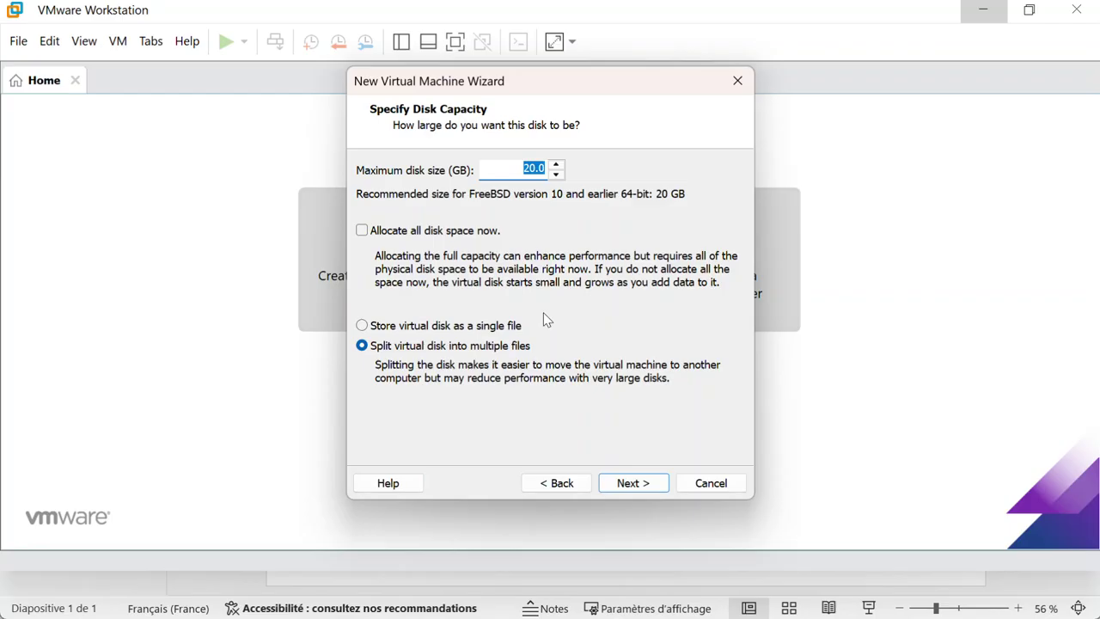
left_click(508, 169)
left_click(630, 483)
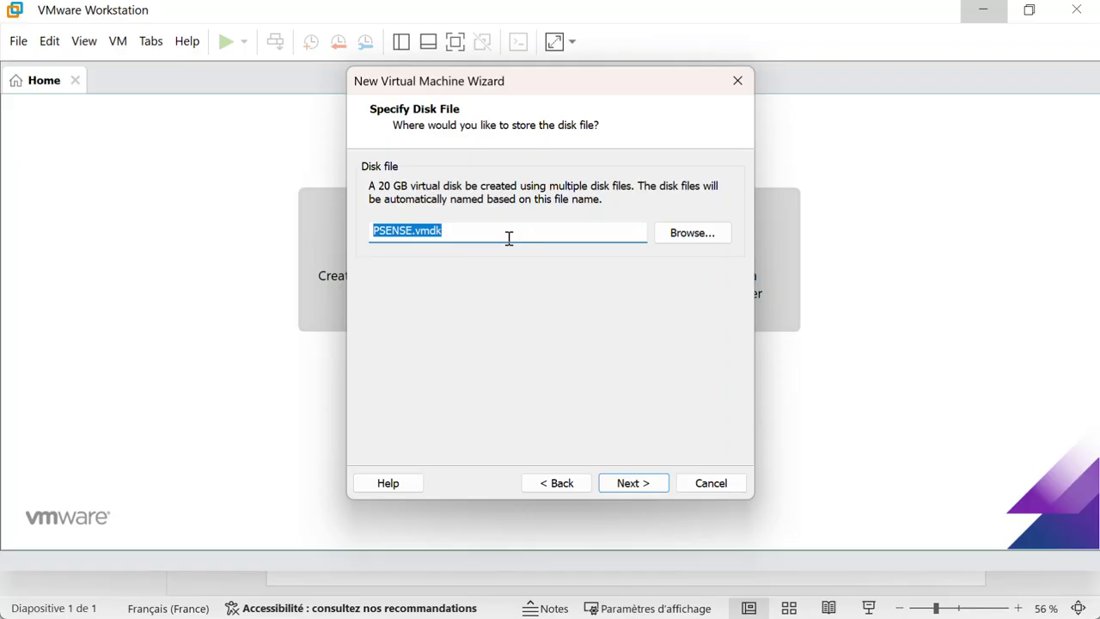
left_click(628, 484)
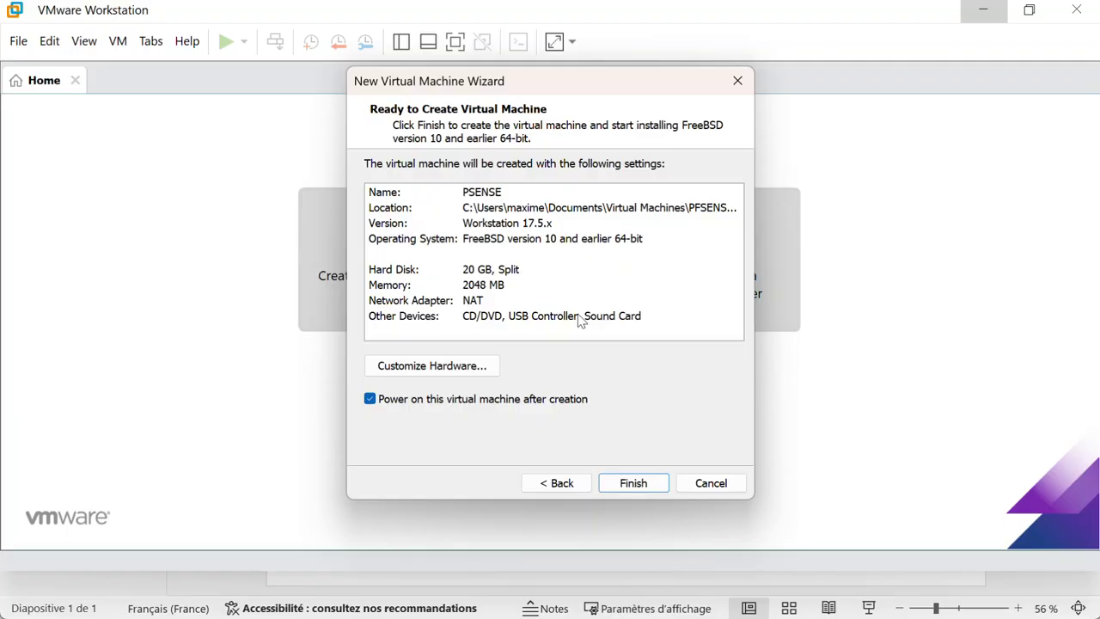
Step: In Customize Hardware, add a second network adapter to the VM
left_click(461, 368)
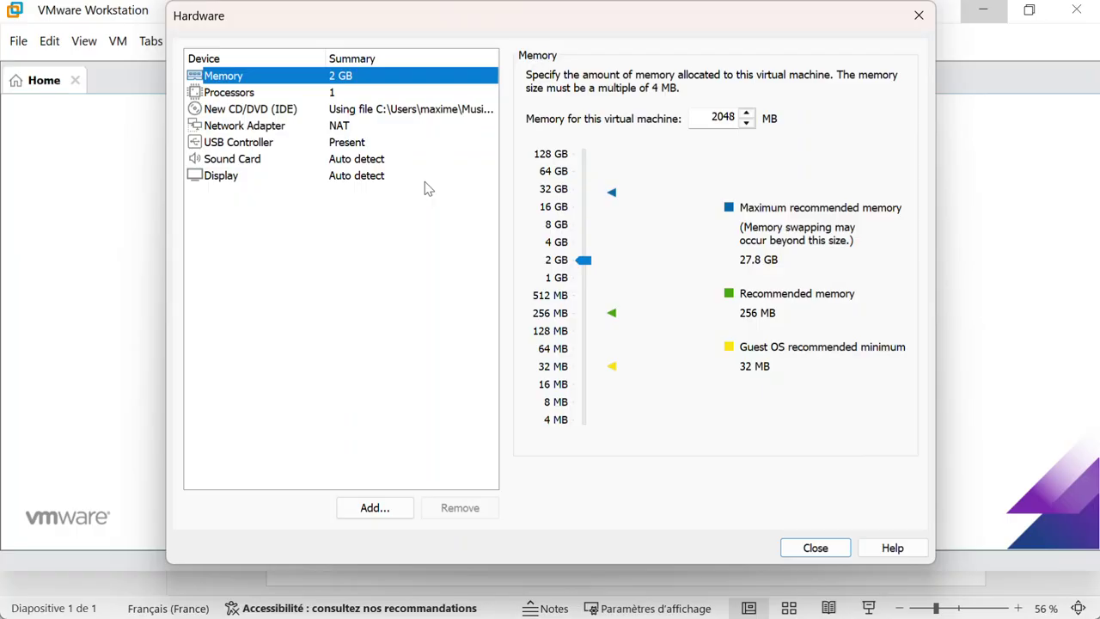
left_click(372, 508)
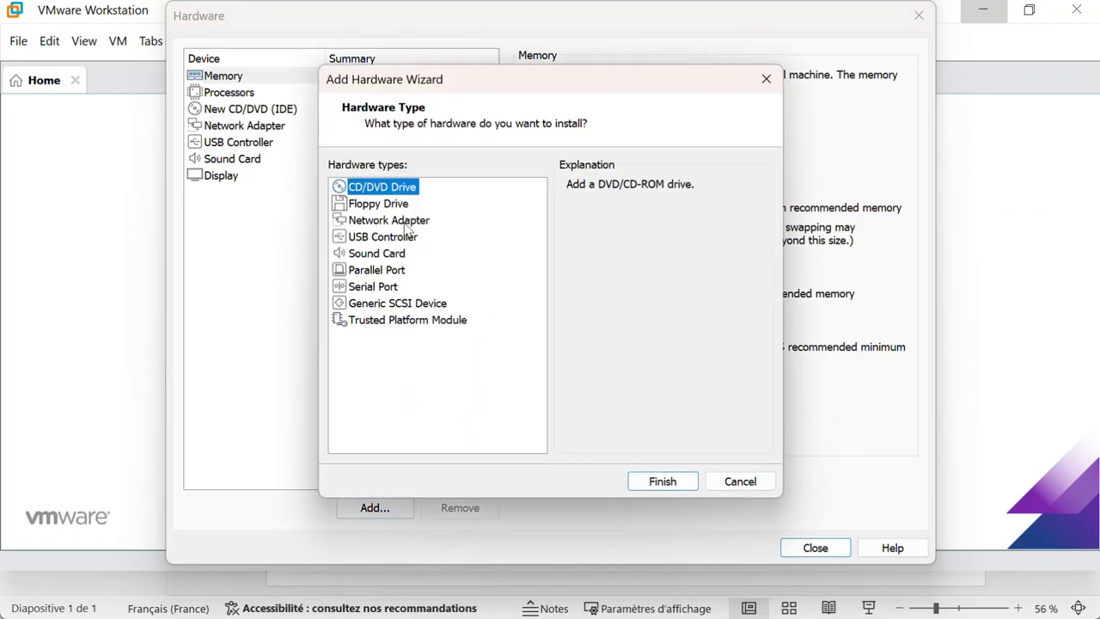
left_click(408, 226)
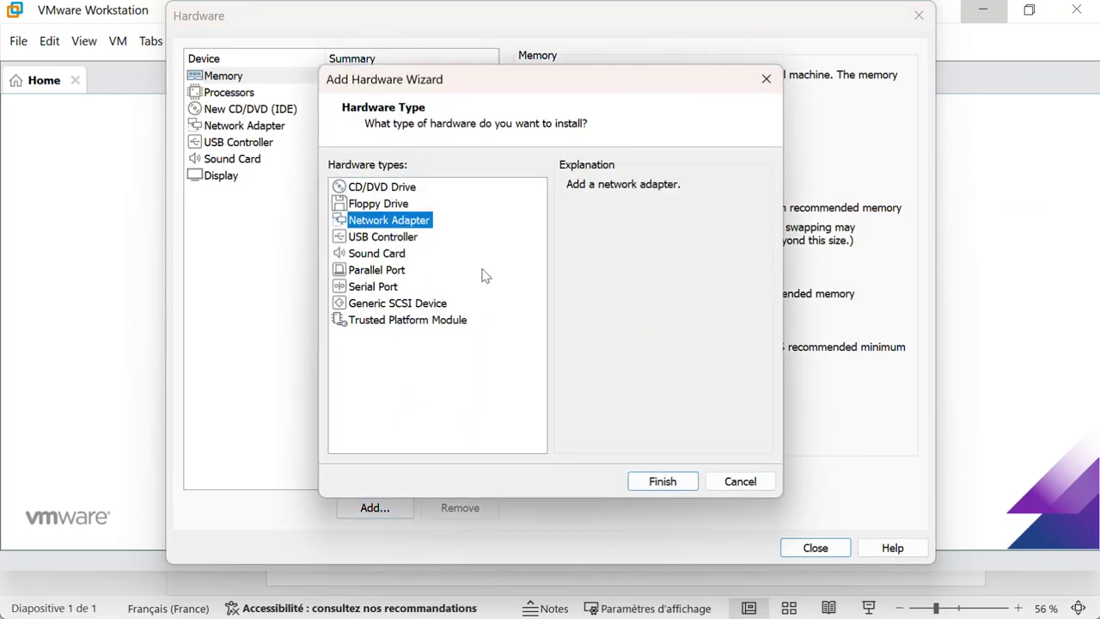
left_click(646, 484)
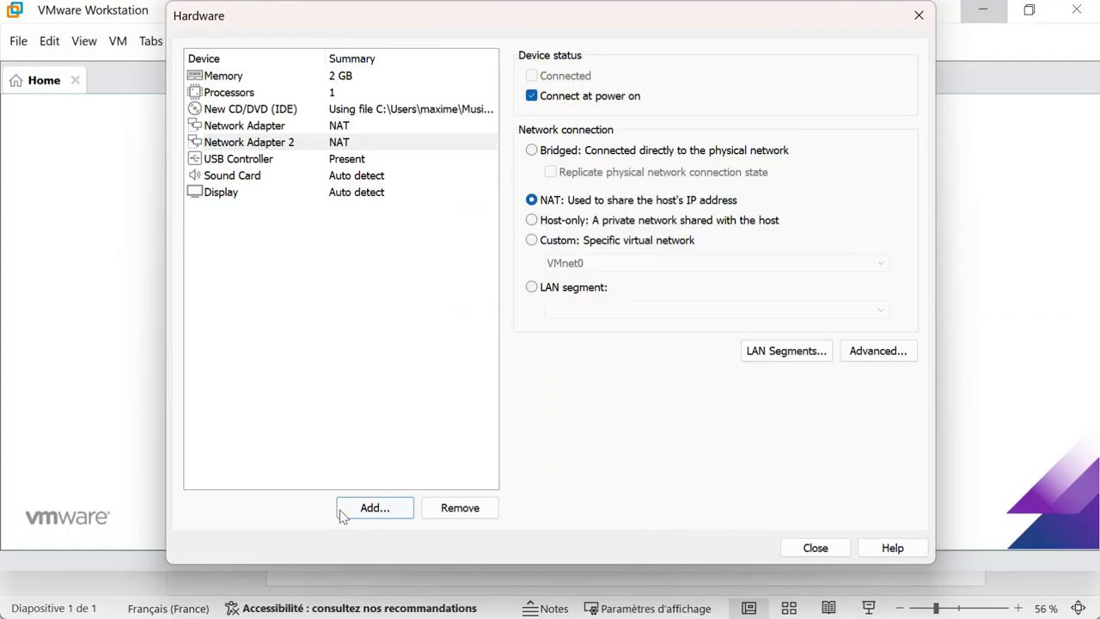
Step: Add a third network adapter and close the hardware settings
left_click(344, 511)
left_click(389, 221)
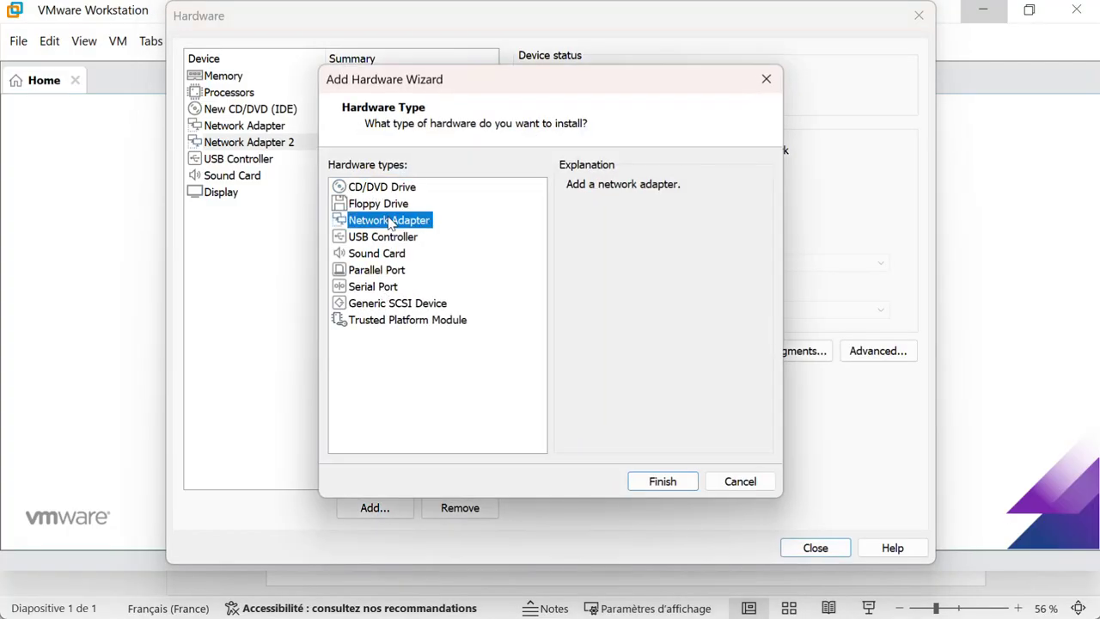
left_click(655, 483)
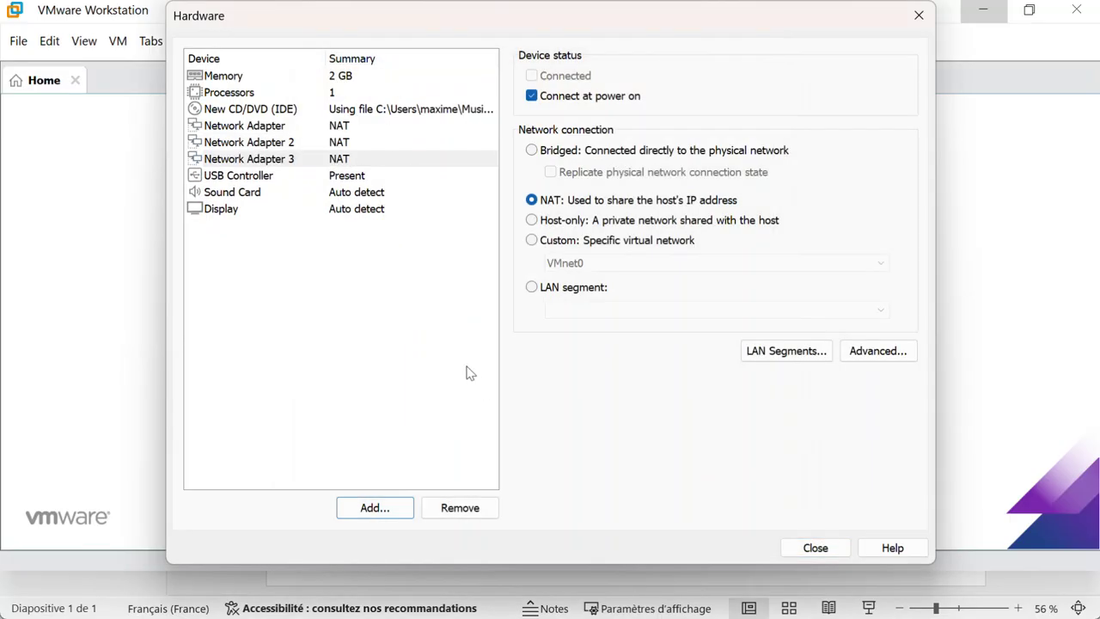
left_click(799, 553)
left_click(800, 548)
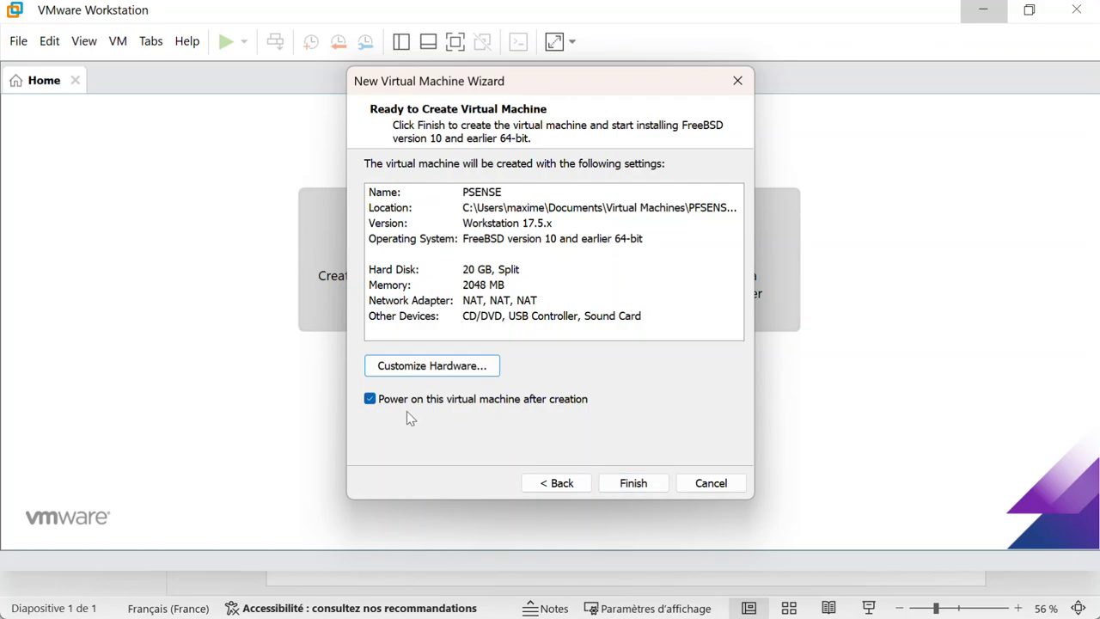
Step: Finish the wizard to create the PSENSE VM and power it on
left_click(631, 481)
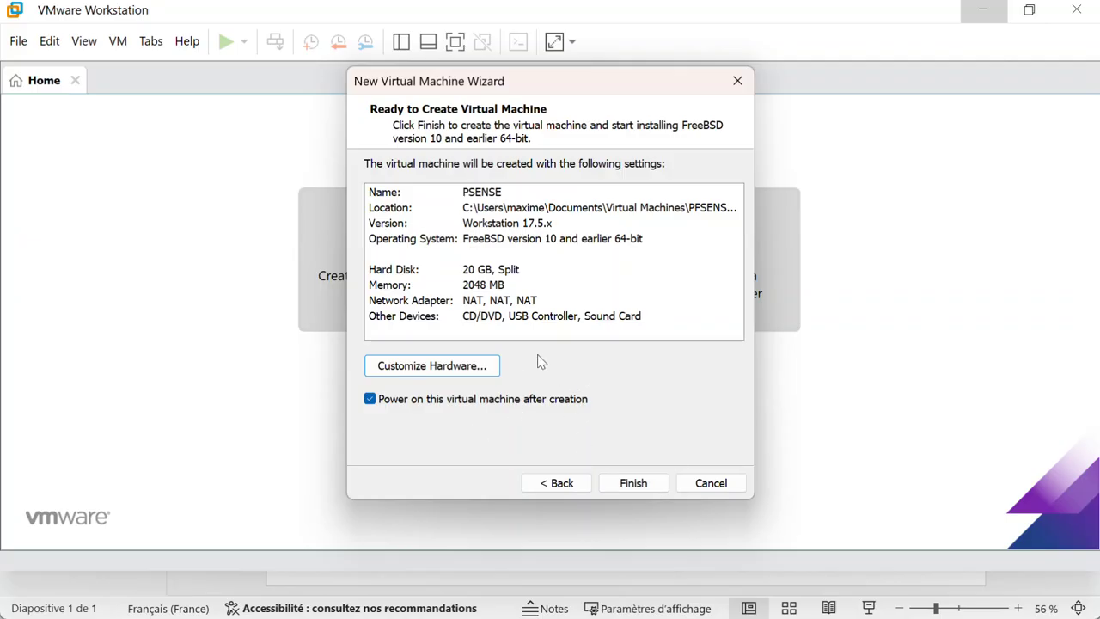
left_click(632, 484)
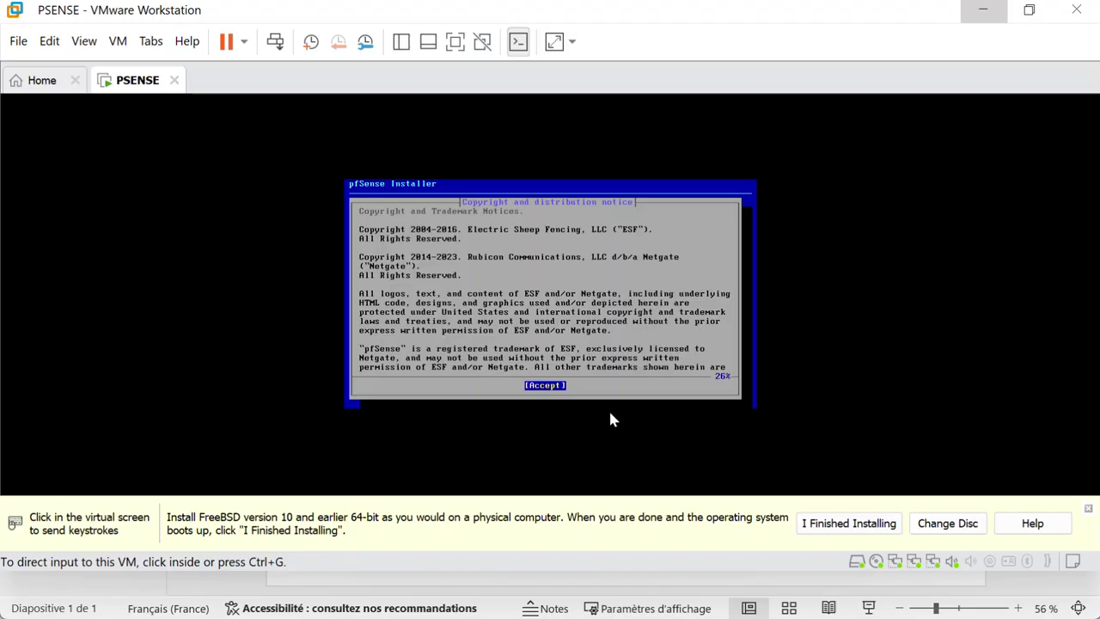
Step: Give the VM keyboard focus and accept the pfSense copyright notice
left_click(667, 307)
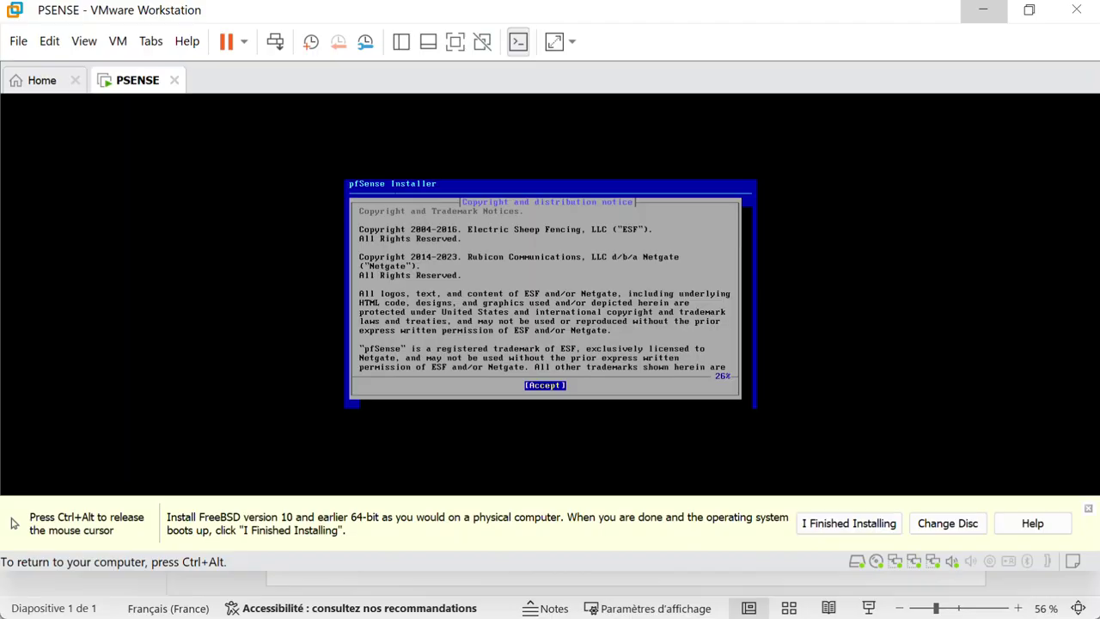
key("Return")
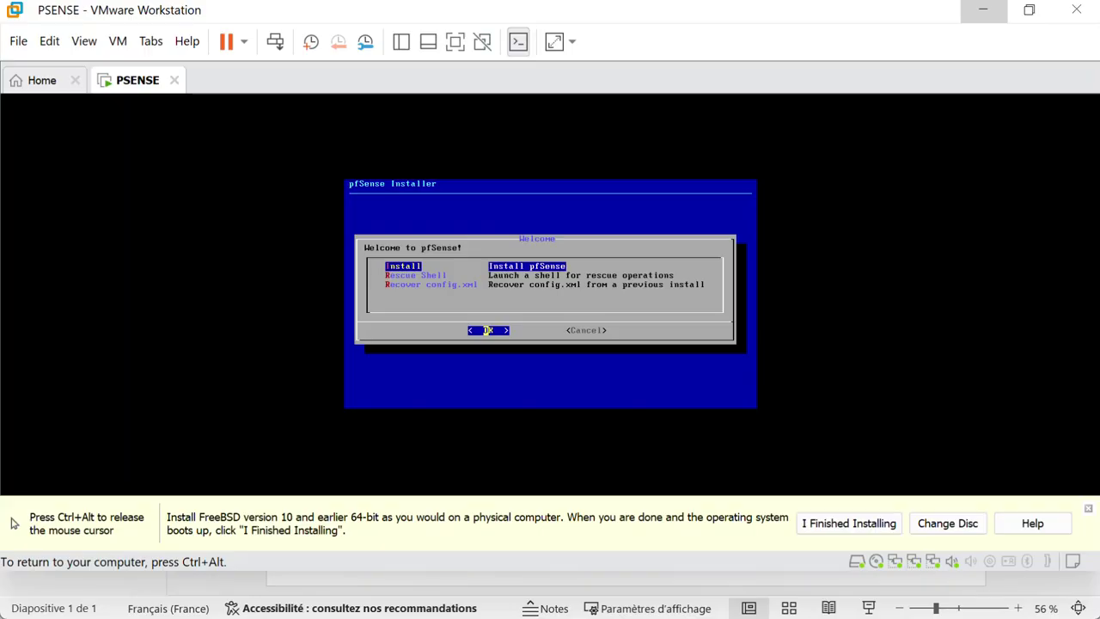
Step: Review the Rescue Shell and Recover config.xml options, then choose Install
key("Down")
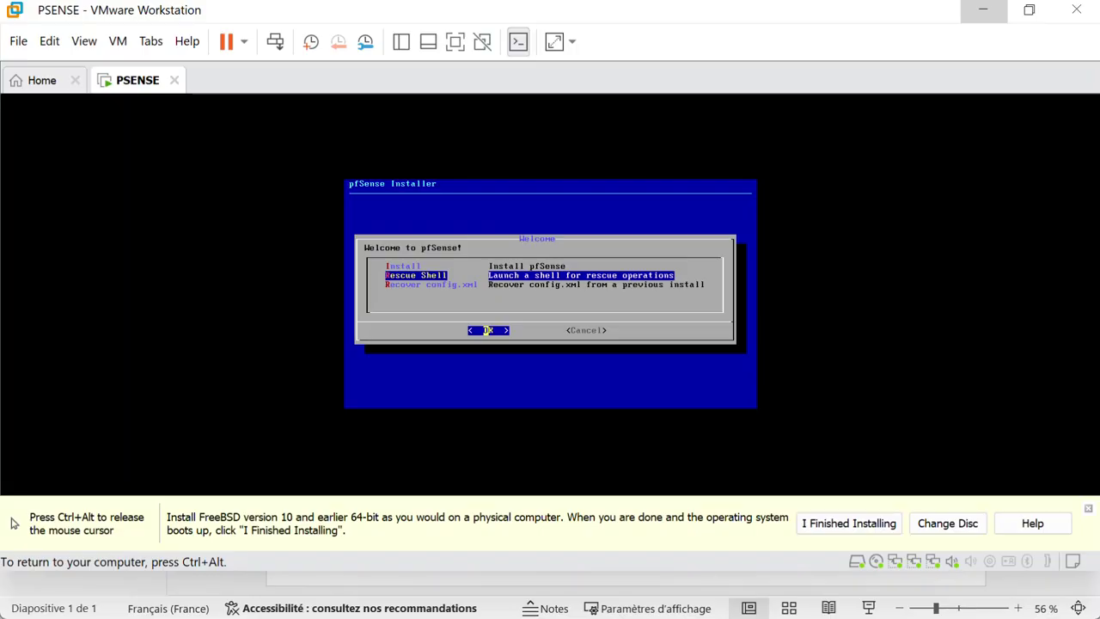
key("Down")
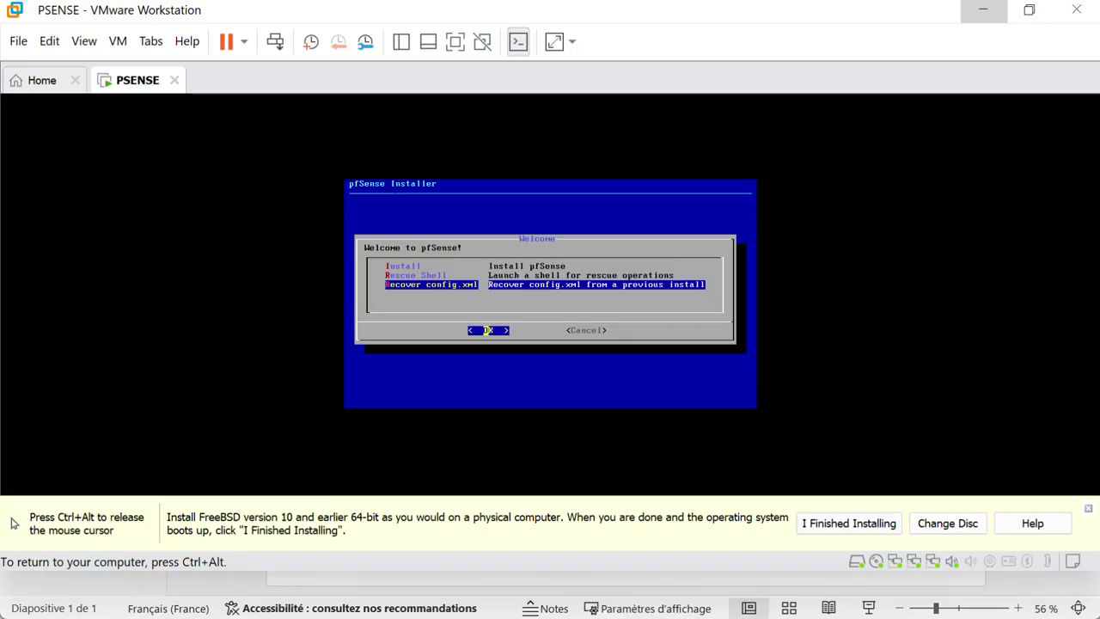
key("Up")
key("Up")
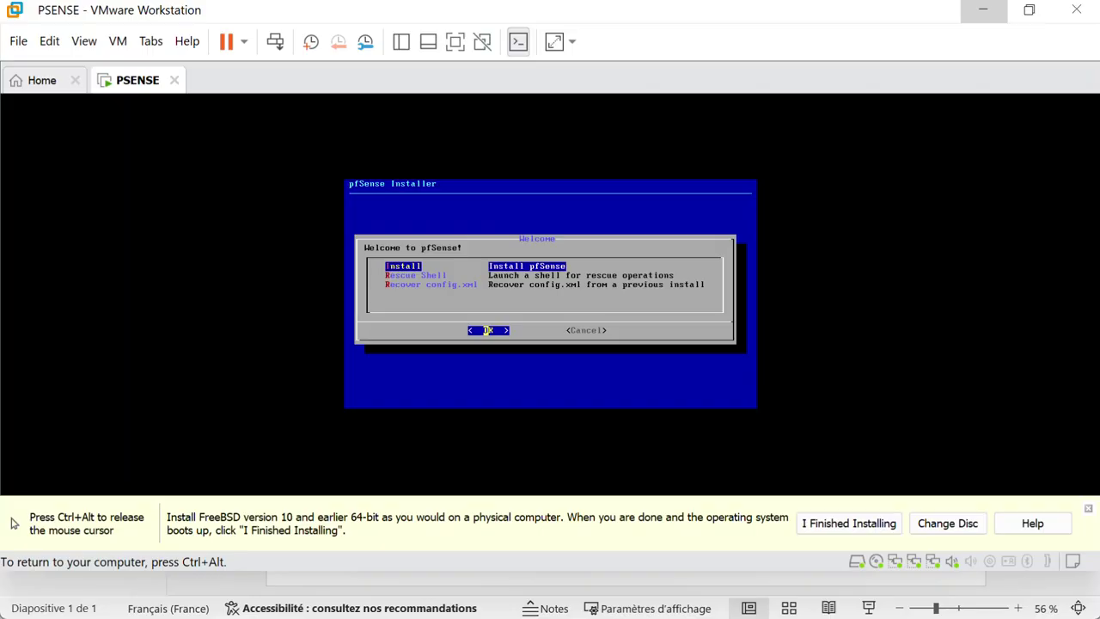
key("Return")
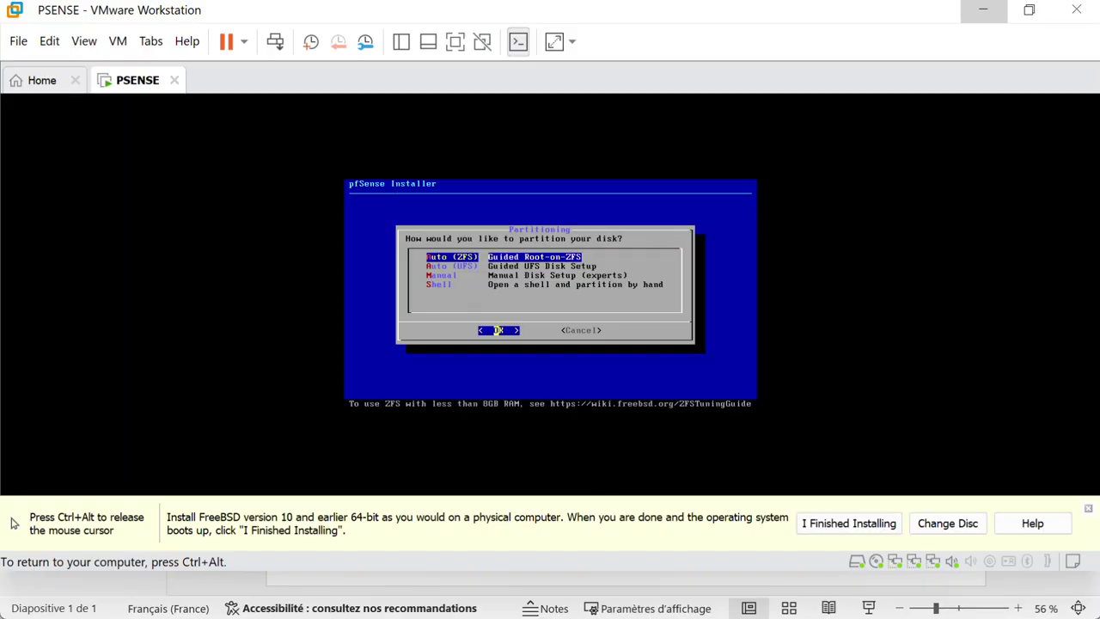
Step: Look over the Auto (UFS) and Manual options, then choose Auto (ZFS) partitioning
key("Down")
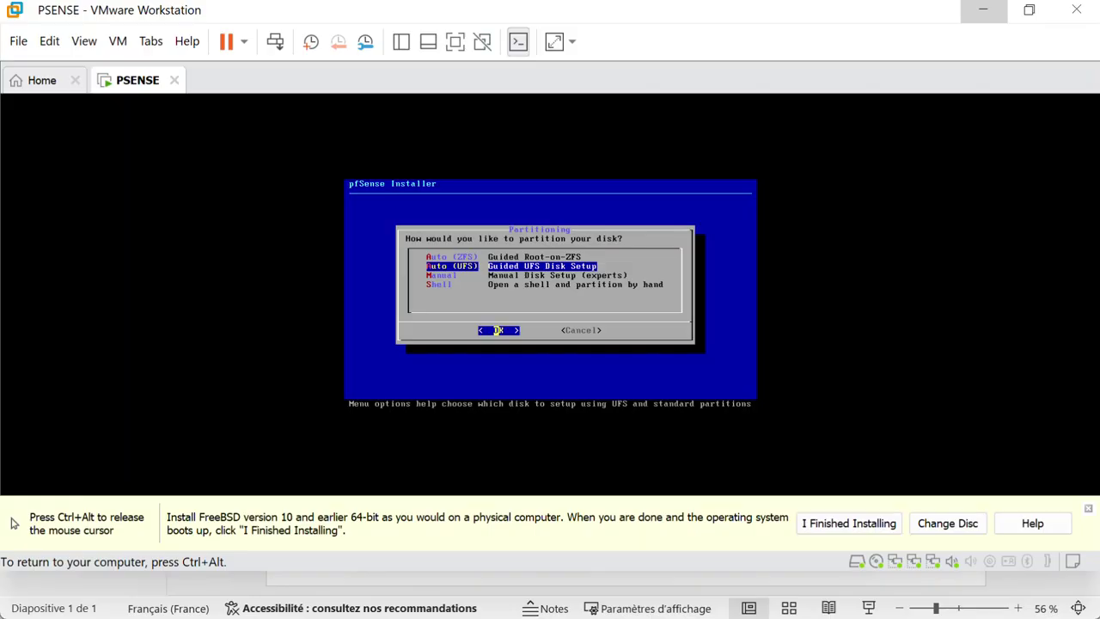
key("Down")
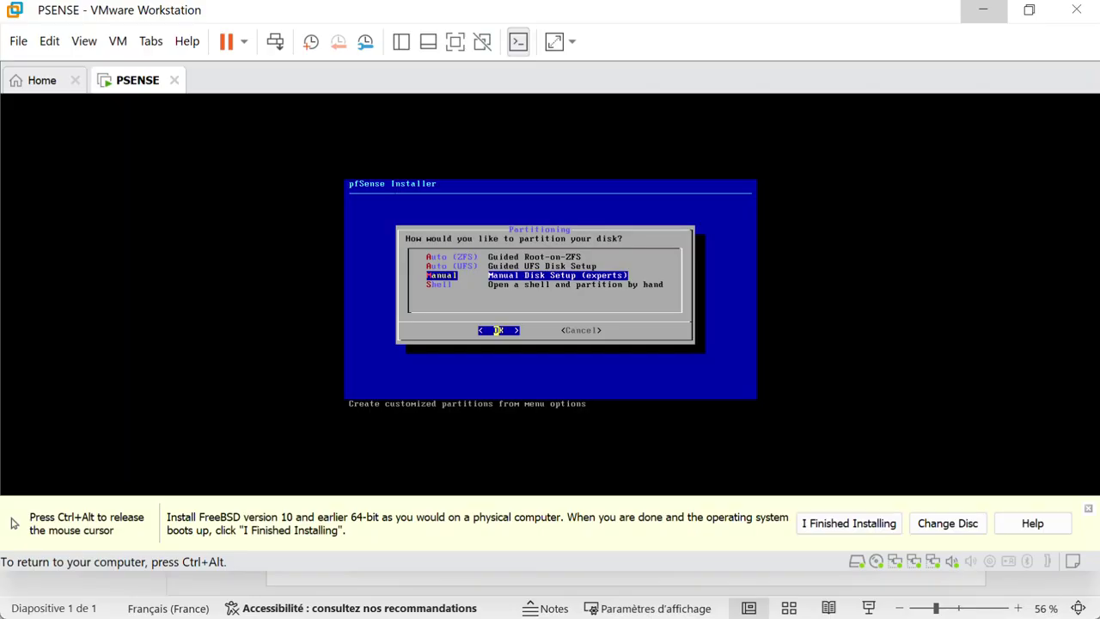
key("Down")
key("Up")
key("Up")
key("Up")
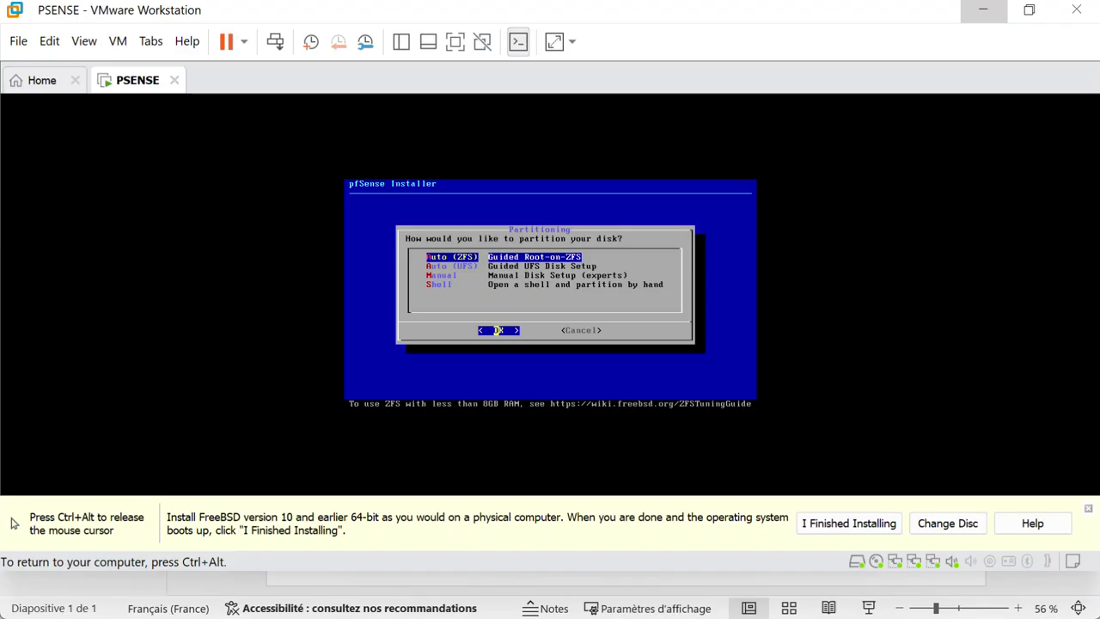
key("Return")
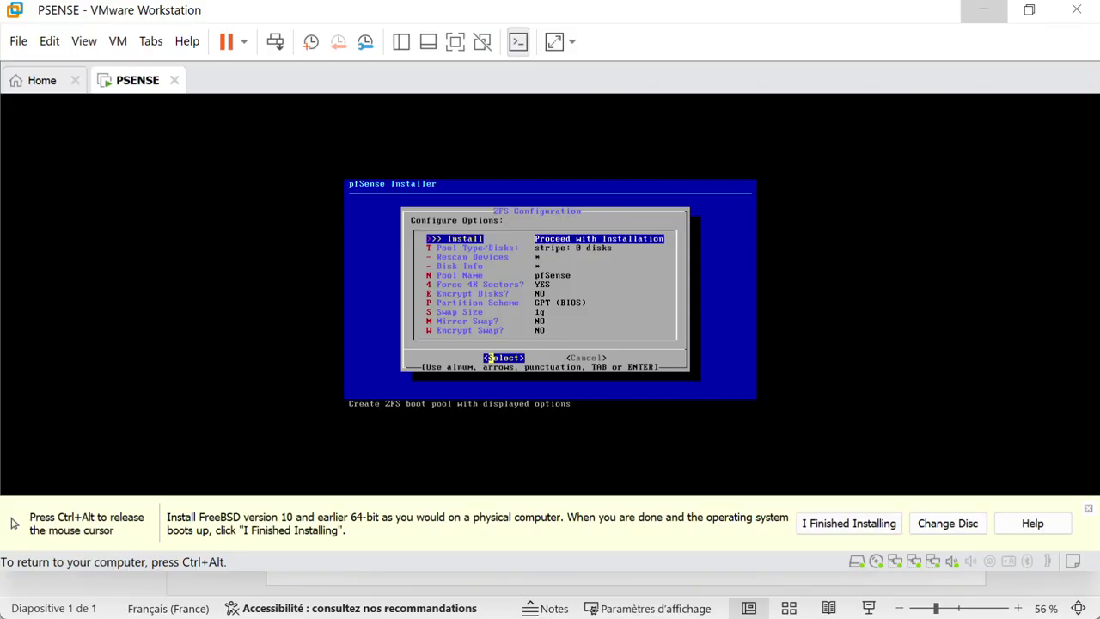
Step: Select Pool Type/Disks in the ZFS Configuration menu
key("Down")
key("Return")
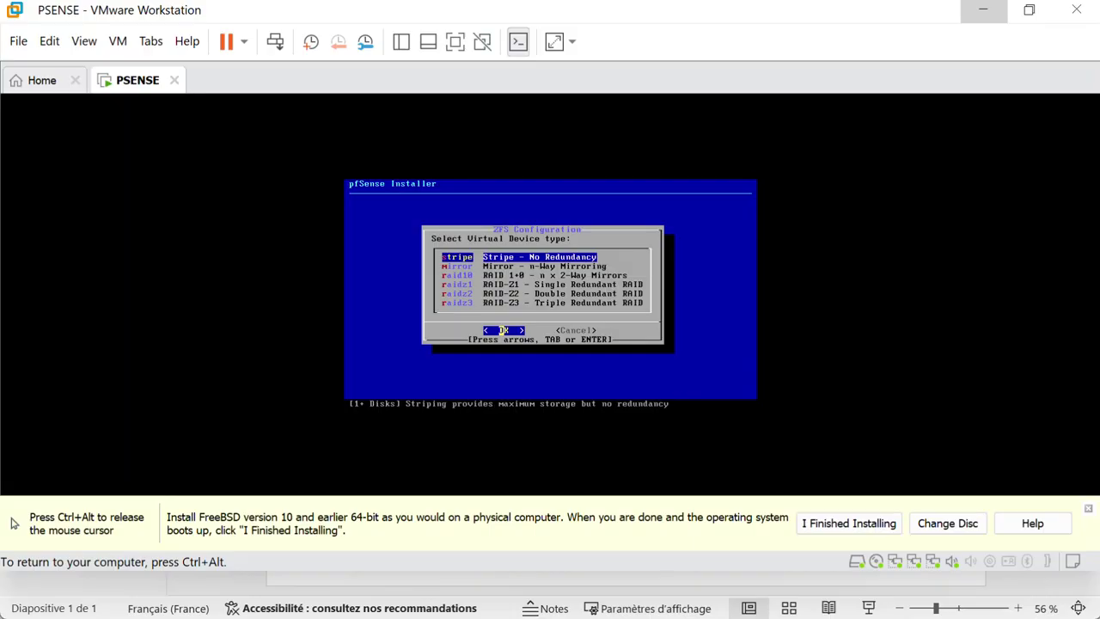
Step: Move the ZFS device type highlight down from Stripe to Mirror to read its description
key("Down")
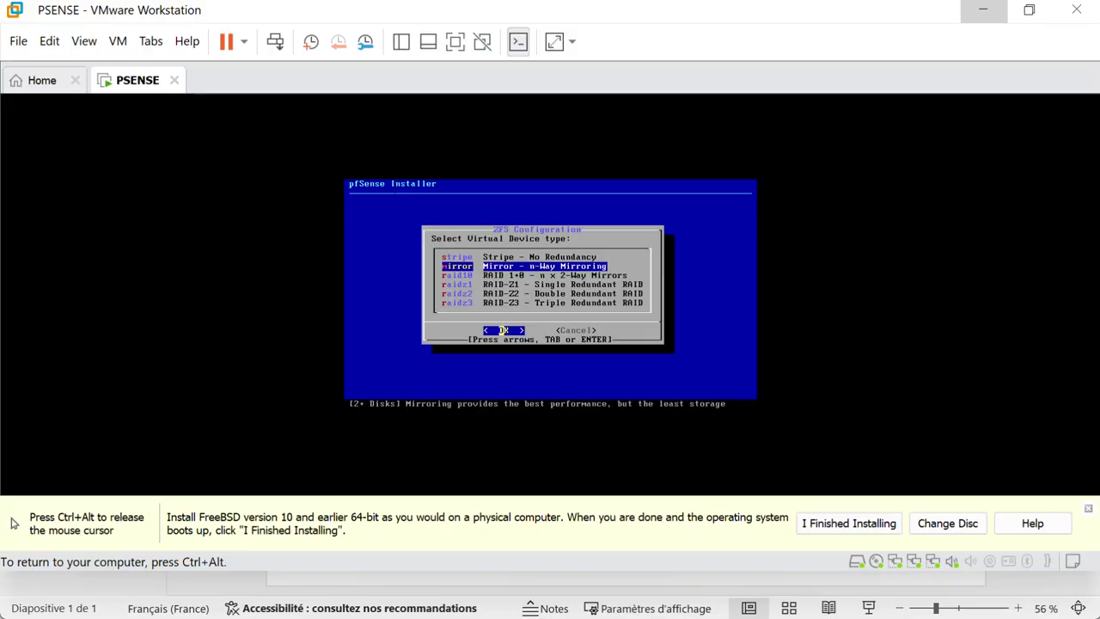
Step: Step down the device type list past RAID 1+0 to RAID-Z1, reading each description
key("Down")
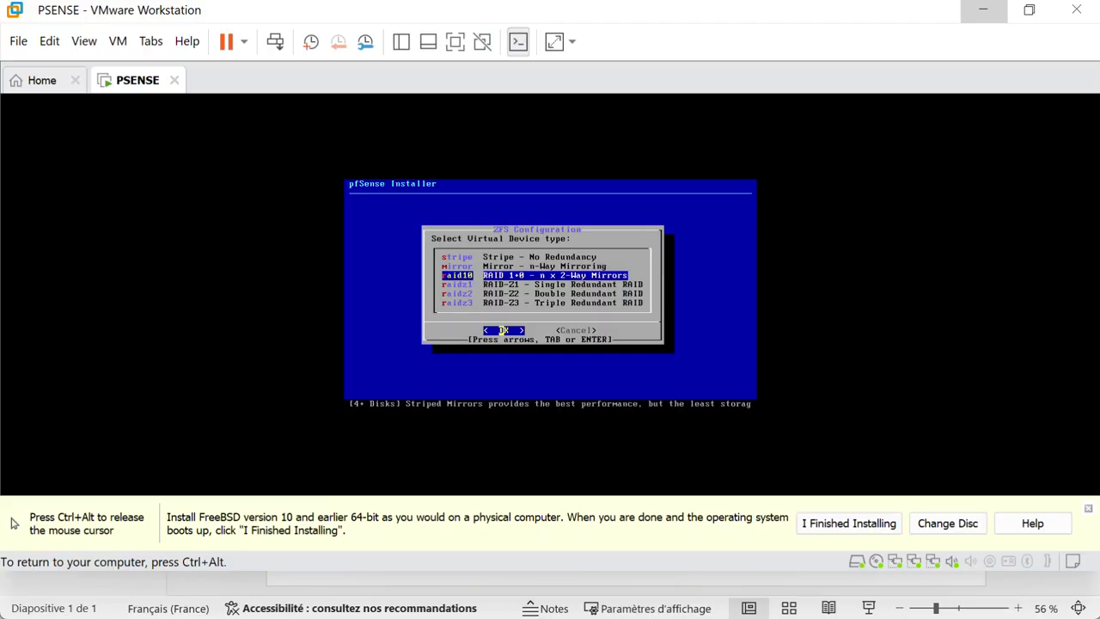
key("Down")
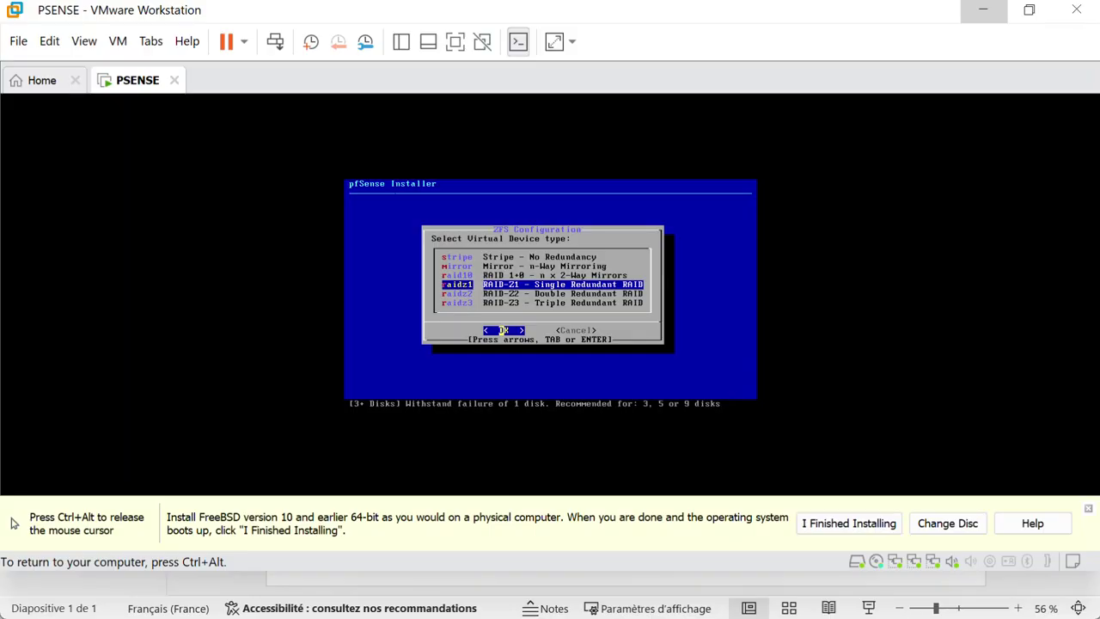
key("Up")
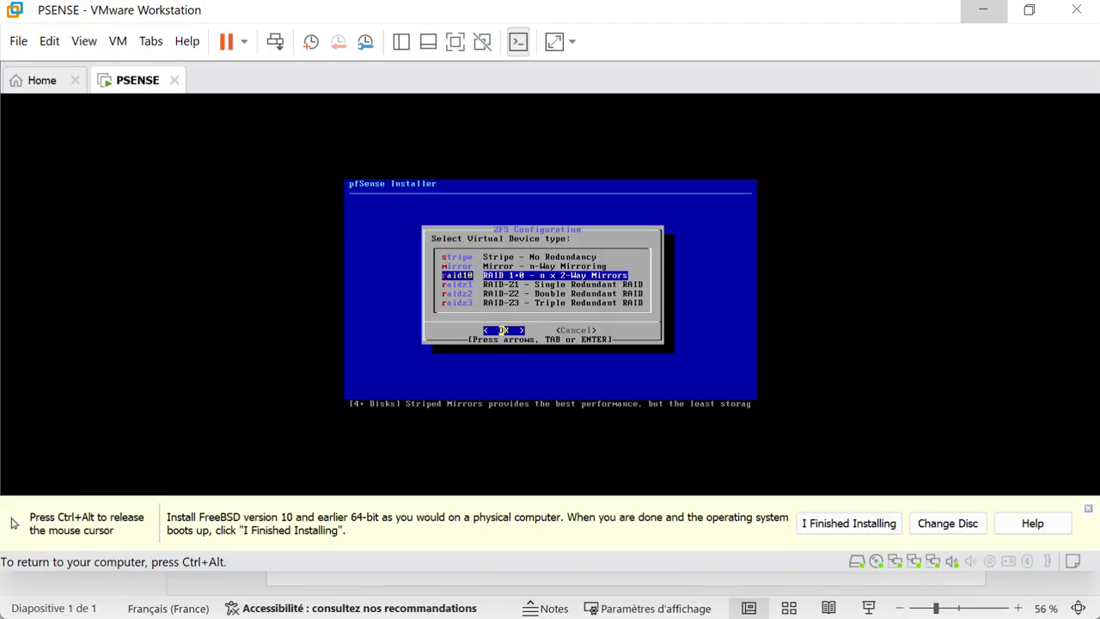
key("Up")
key("Down")
key("Down")
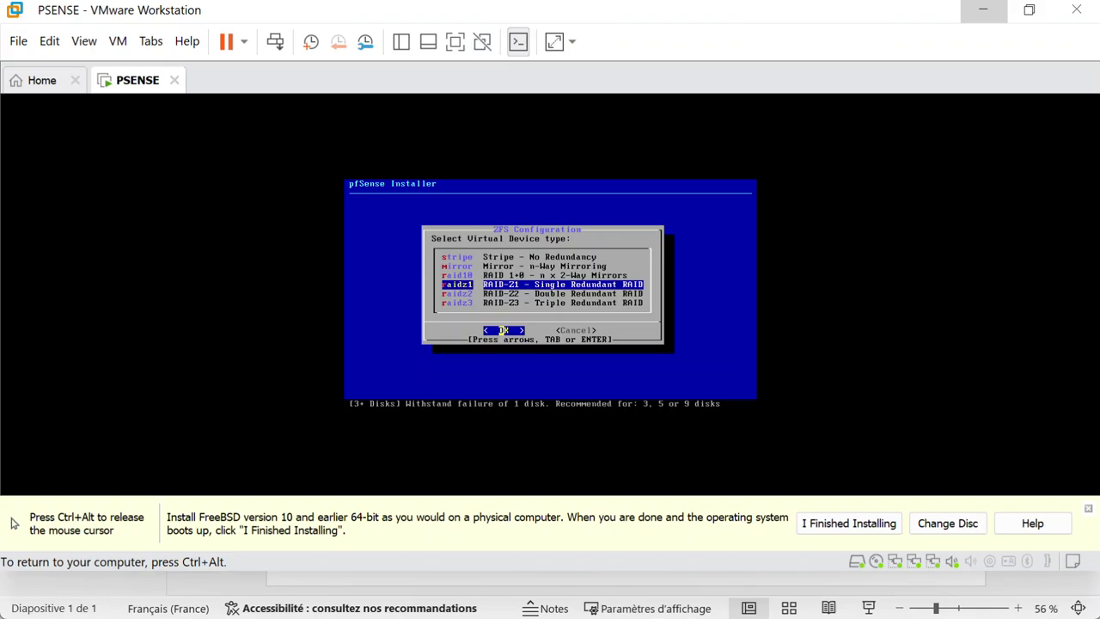
Step: Browse down to RAID-Z2 and RAID-Z3, then back up to Stripe – No Redundancy
key("Down")
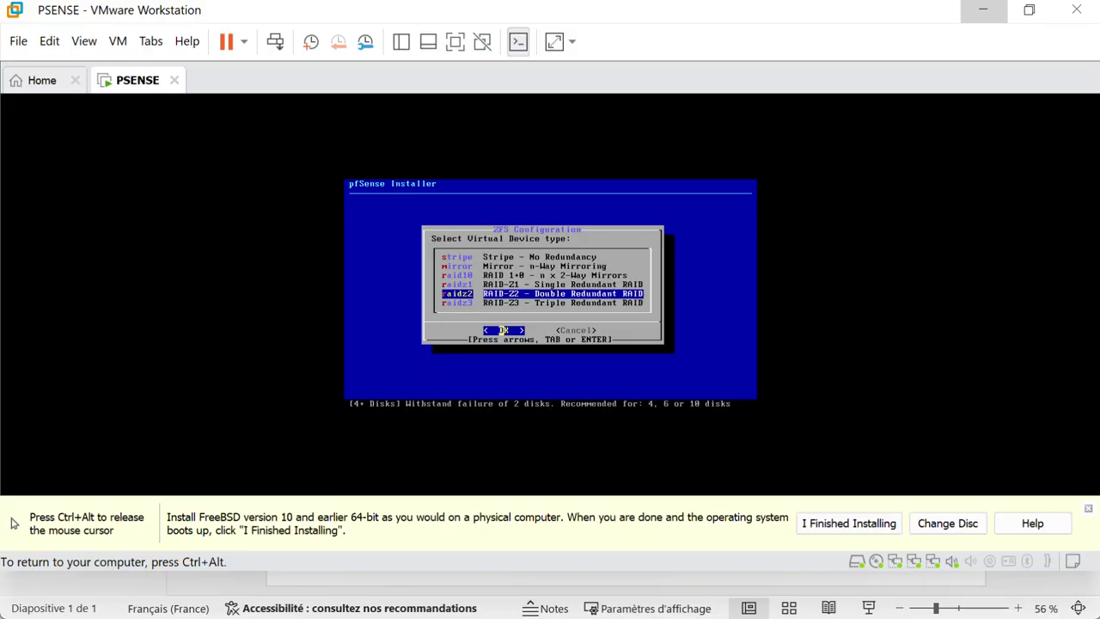
key("Down")
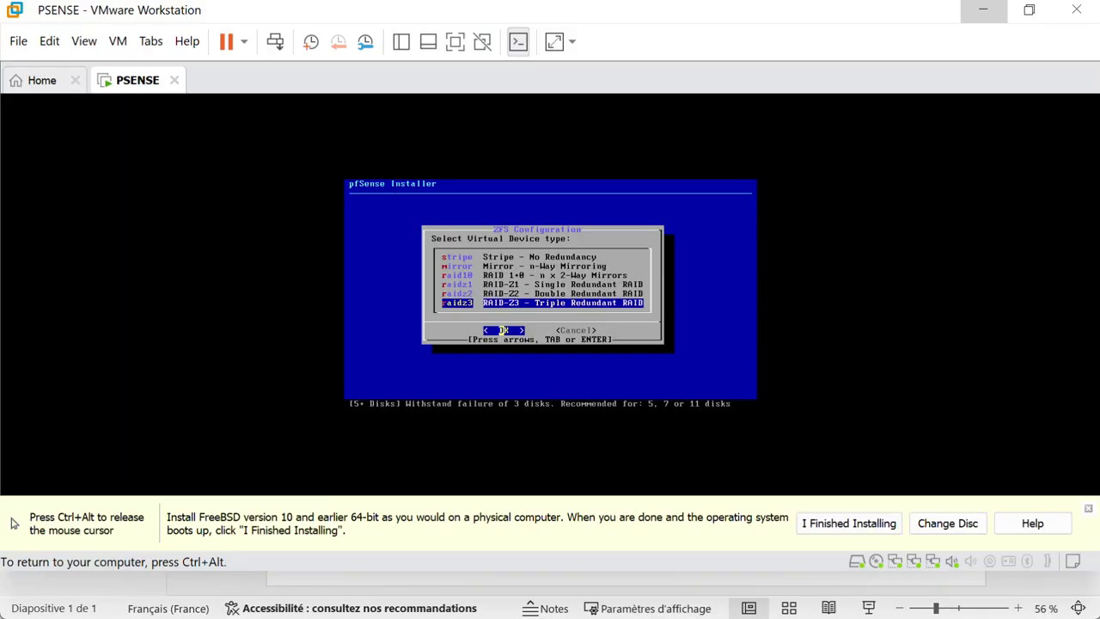
key("Up")
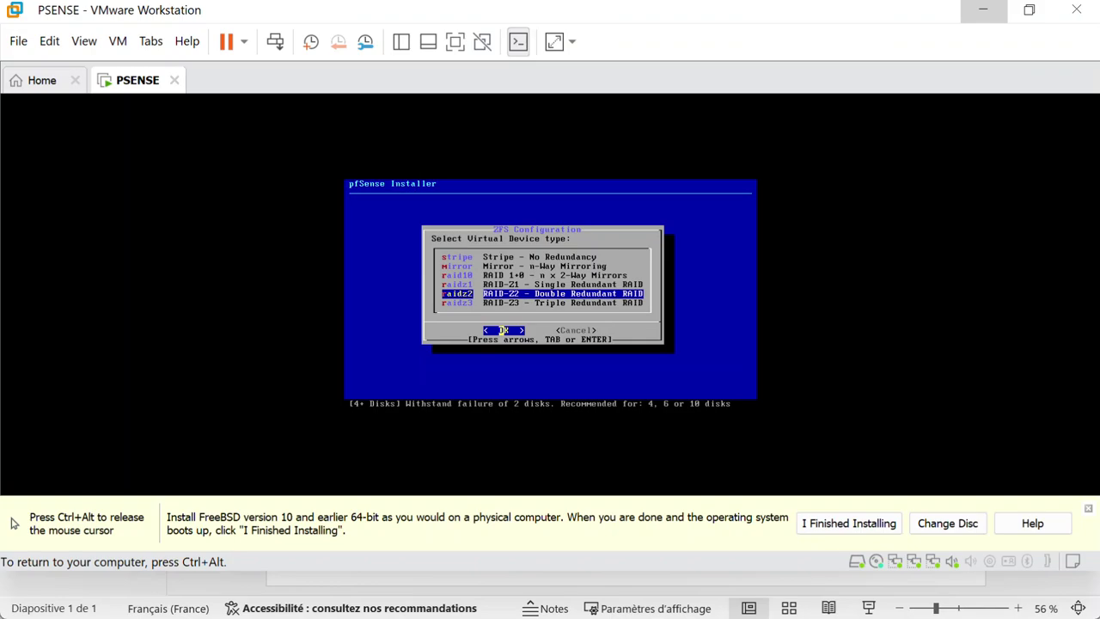
key("Up")
key("Up")
key("Up")
key("Up")
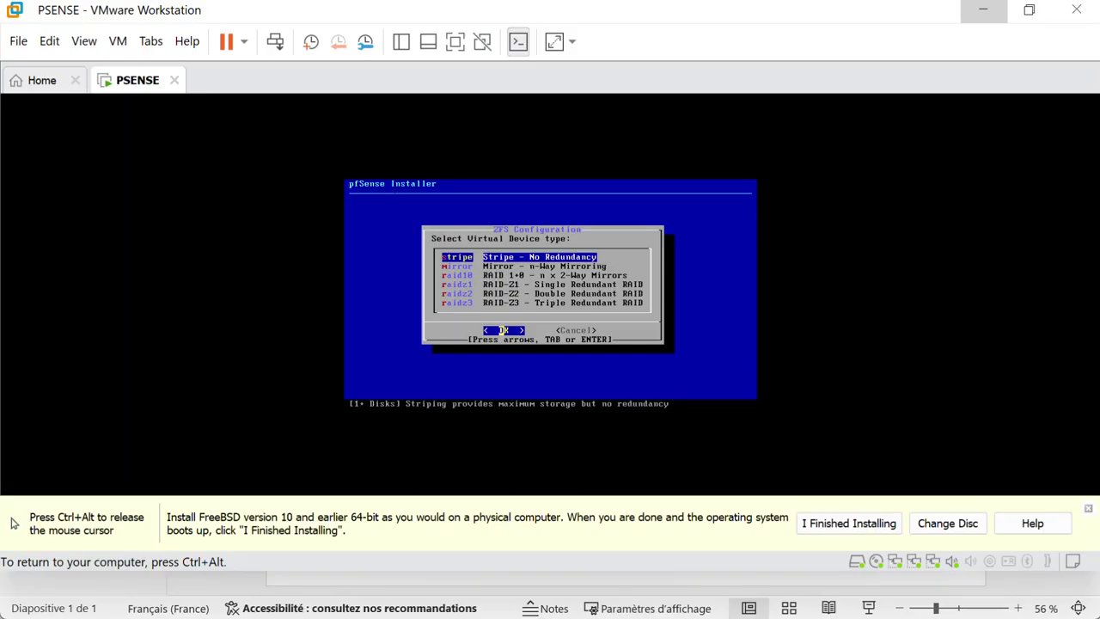
Step: Accept Stripe as the ZFS virtual device type to reach the da0 disk selection
key("Return")
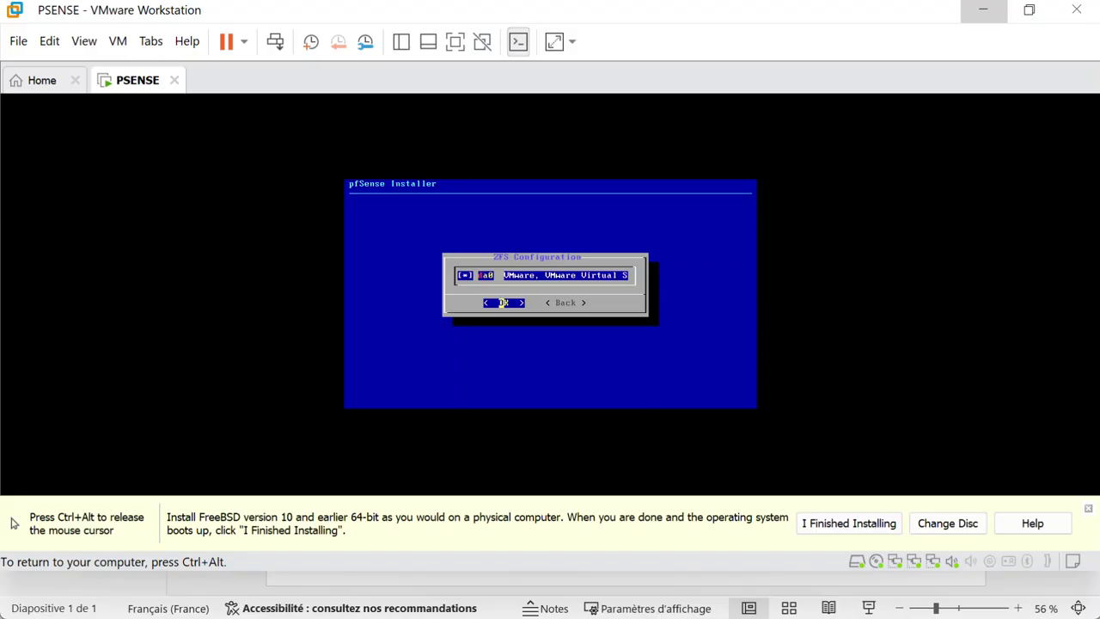
Step: Accept disk da0 (VMware Virtual S) for the ZFS pool
key("Return")
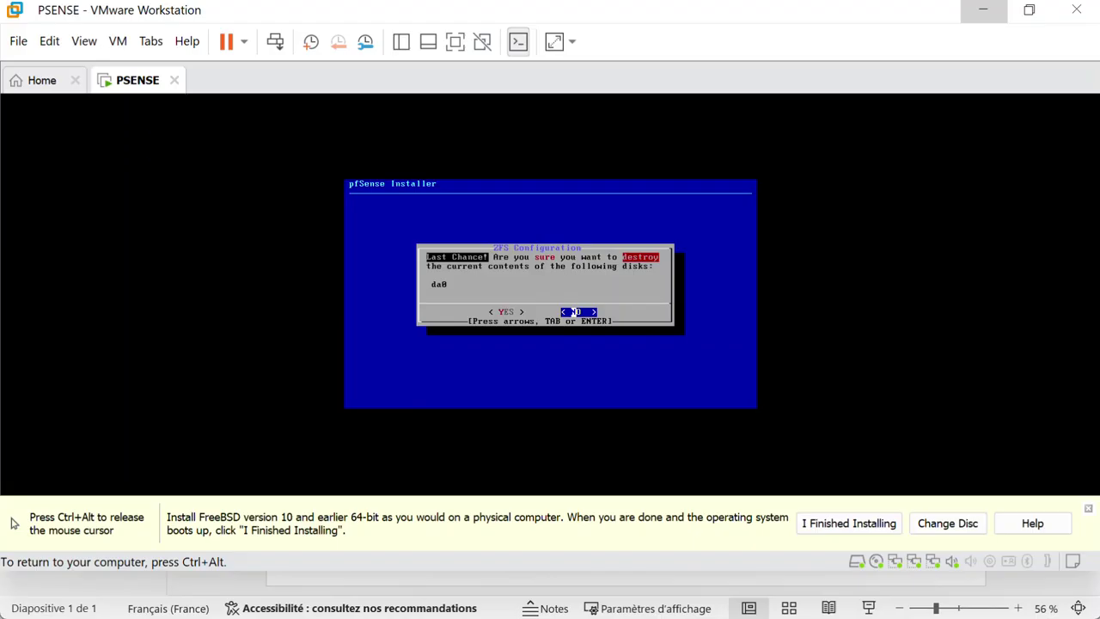
Step: Choose YES to erase da0, let pfSense install, then reboot into the installed system
key("Left")
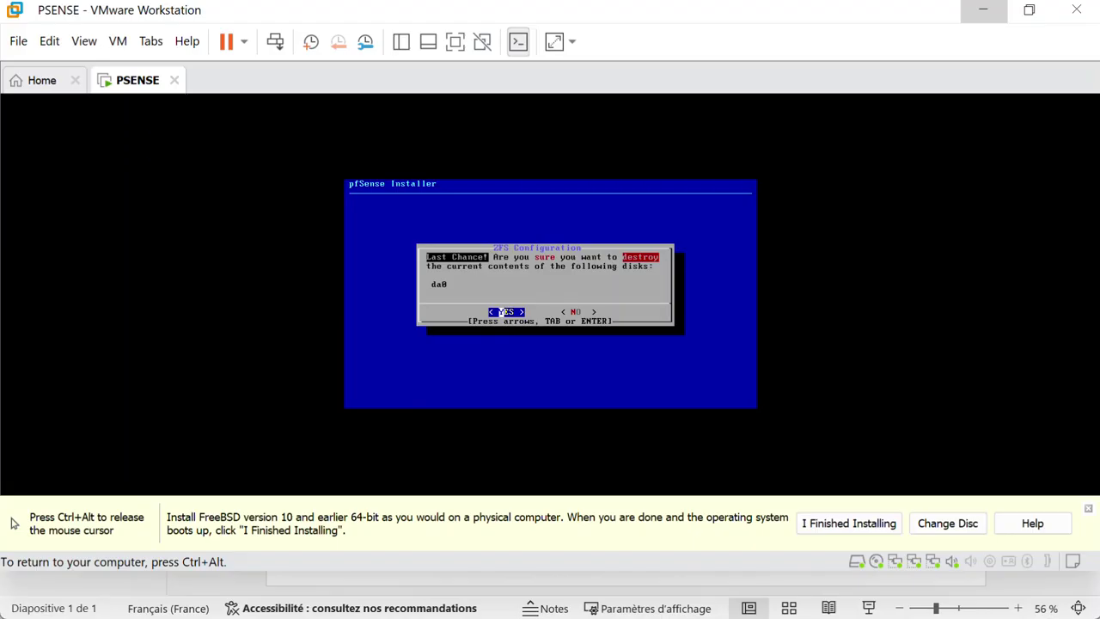
key("Return")
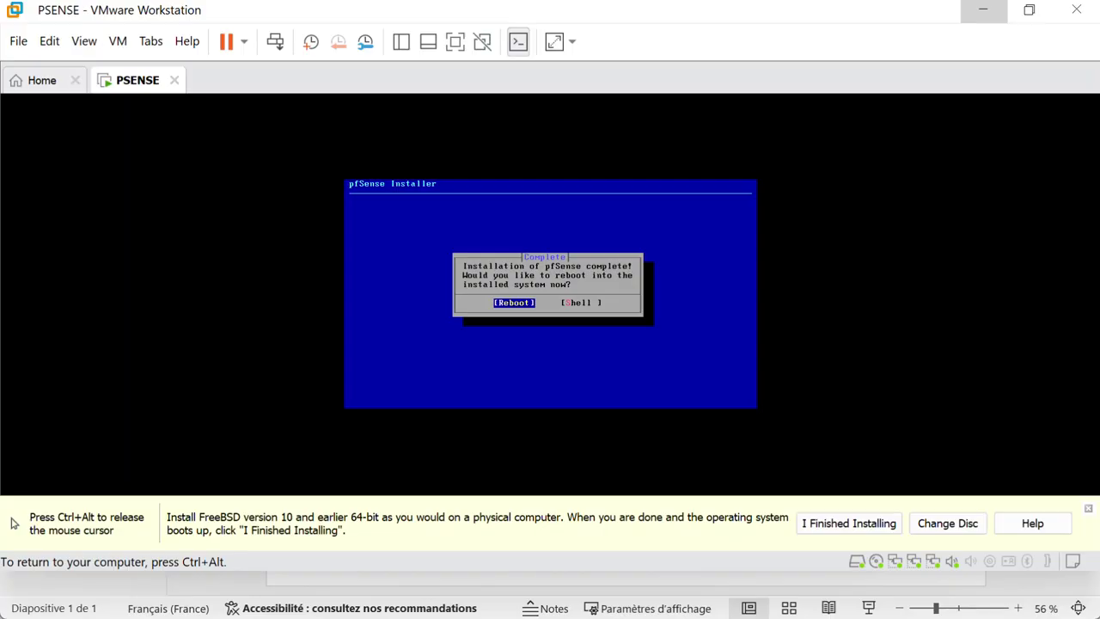
key("Return")
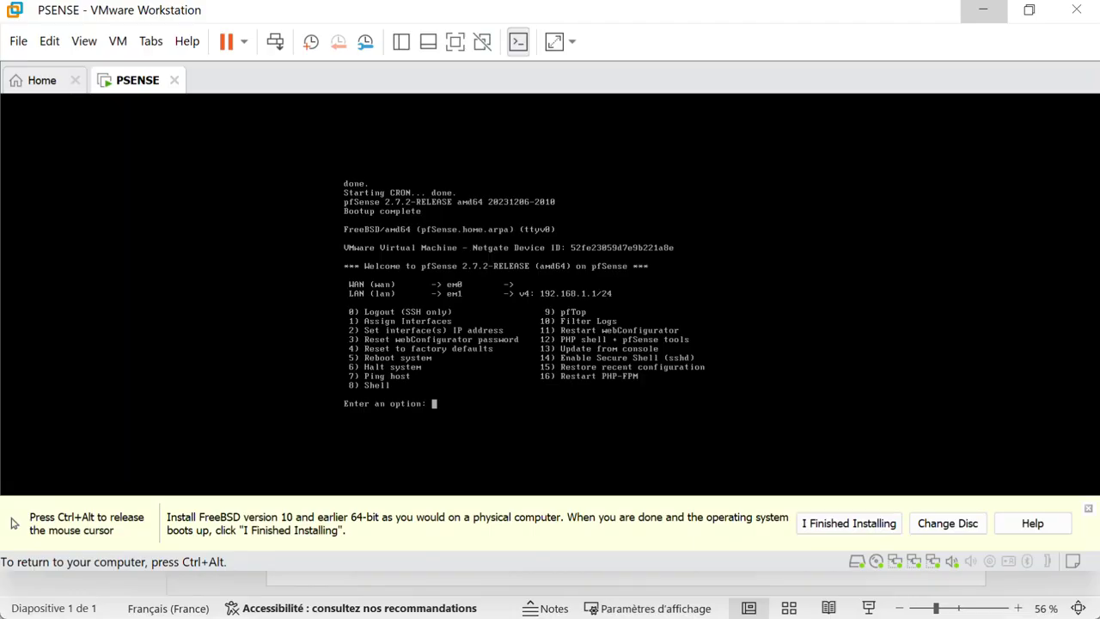
Step: Release the VM, switch to the pfSense architecture PowerPoint, and run the slideshow from the start
key("ctrl+alt")
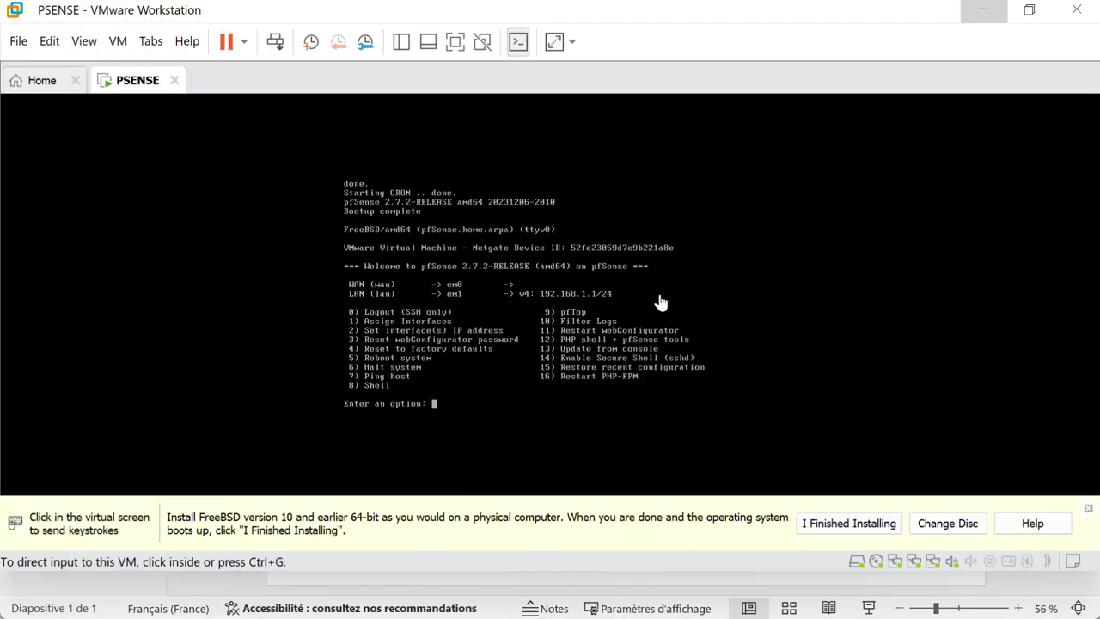
key("super")
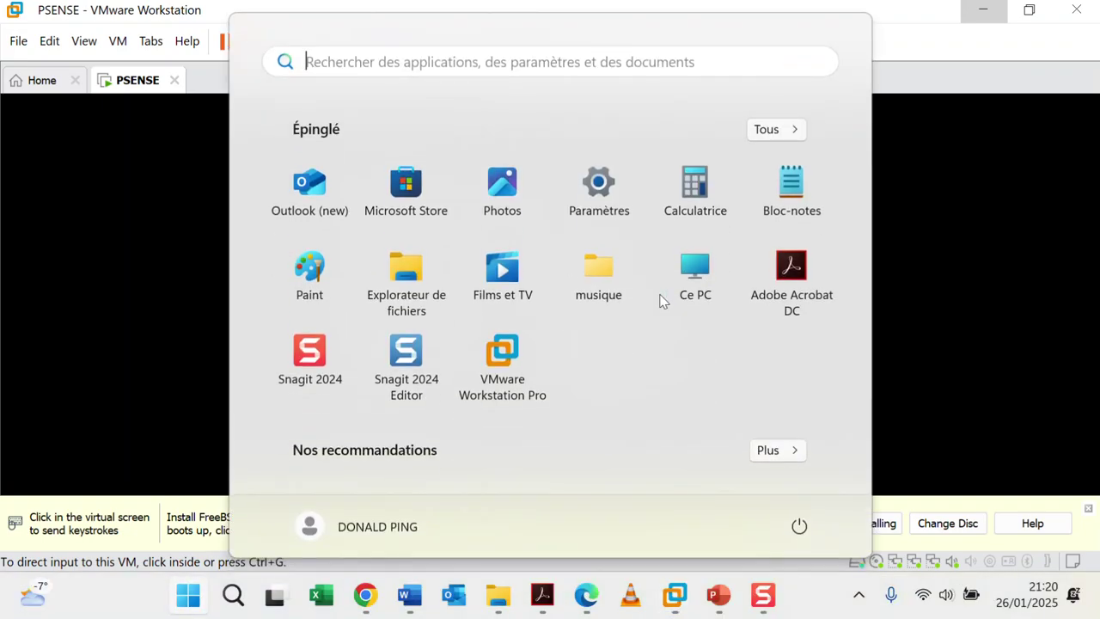
key("Escape")
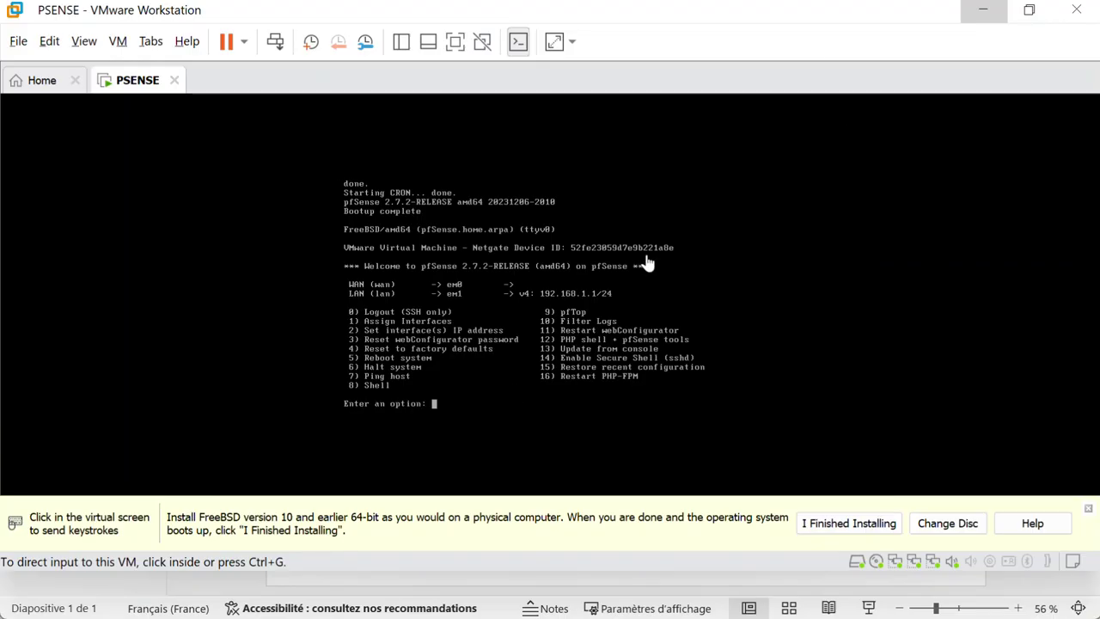
key("super")
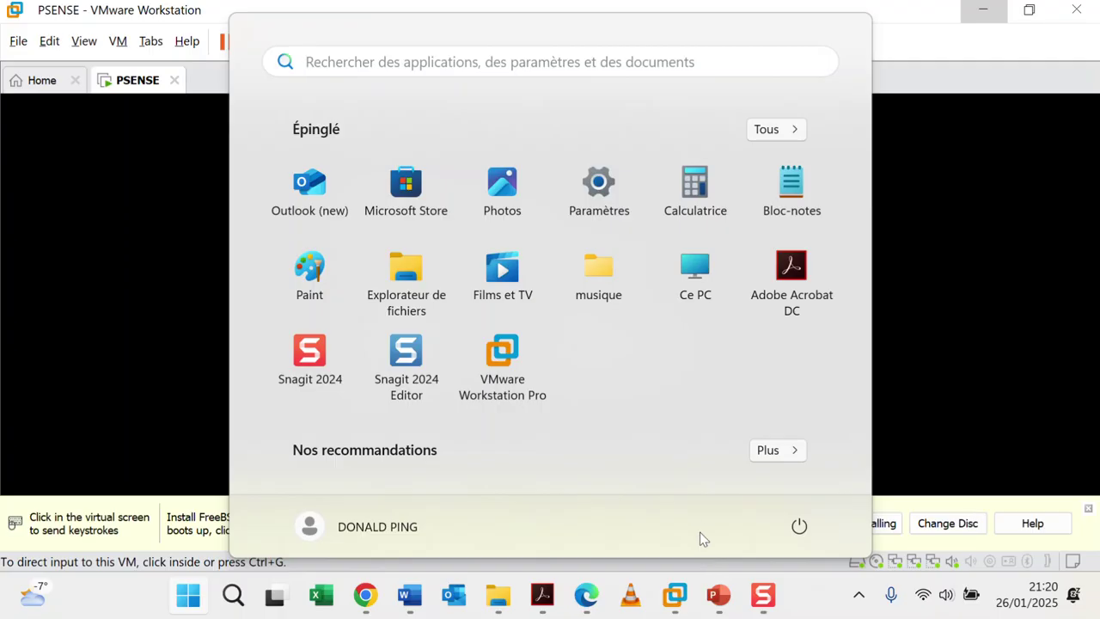
left_click(719, 595)
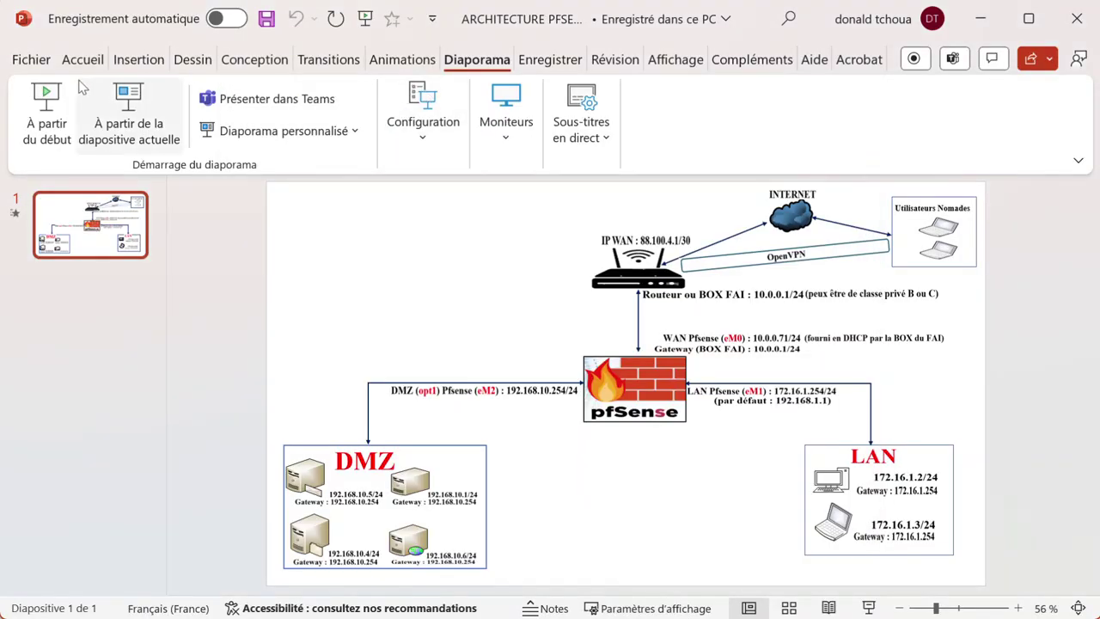
left_click(60, 98)
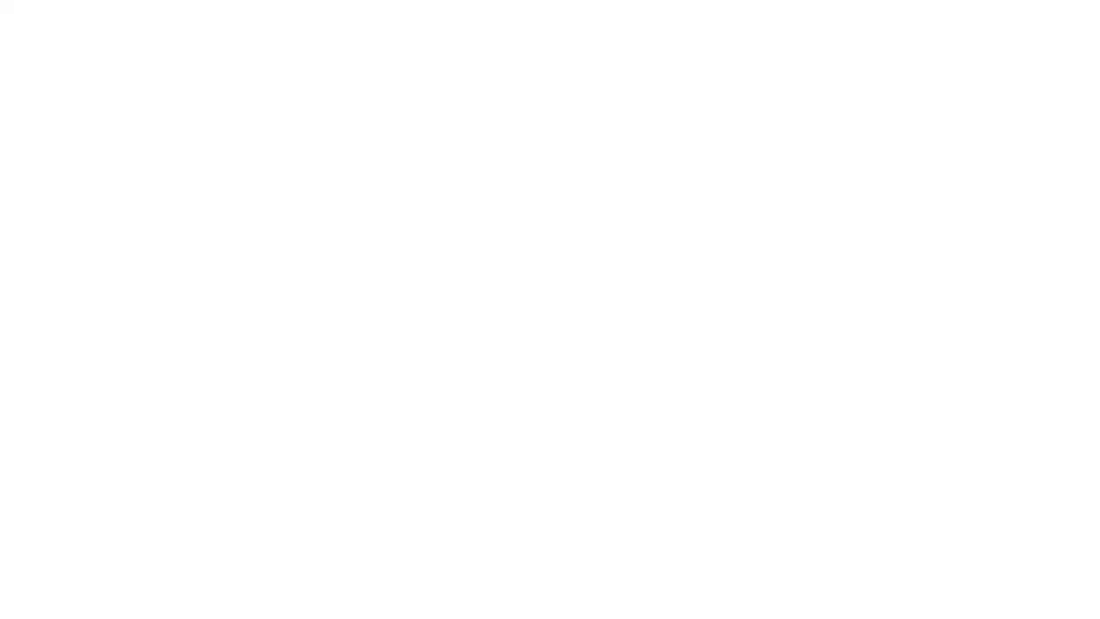
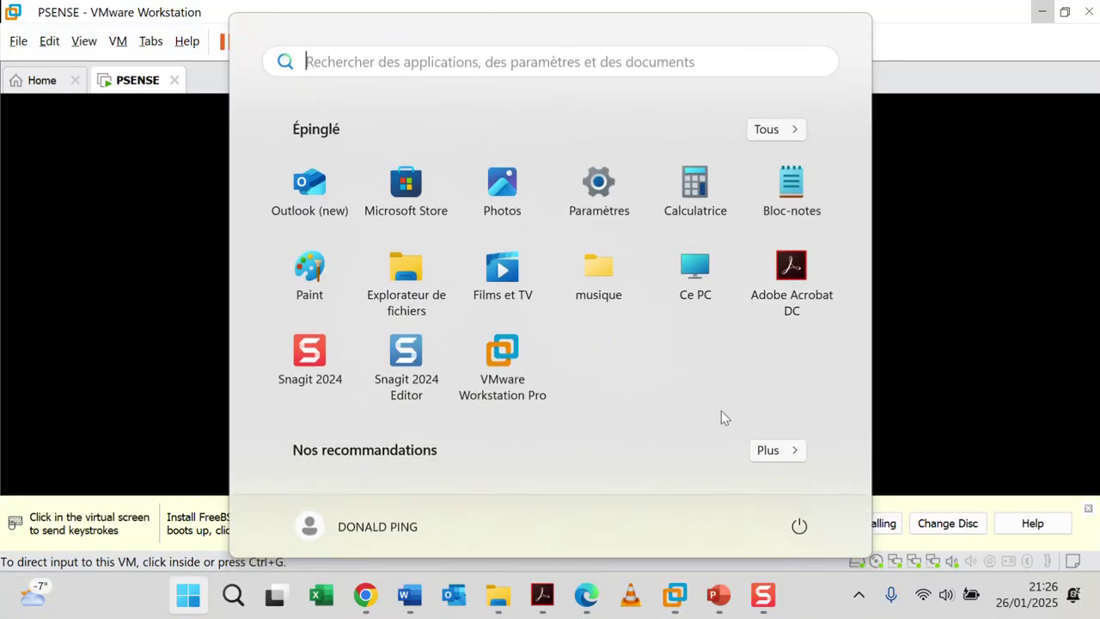
Step: Show the pfSense diagram (WAN 10.0.0.71, LAN 172.16.1.254, DMZ 192.168.10.254) full screen in PowerPoint
mouse_move(719, 595)
left_click(652, 516)
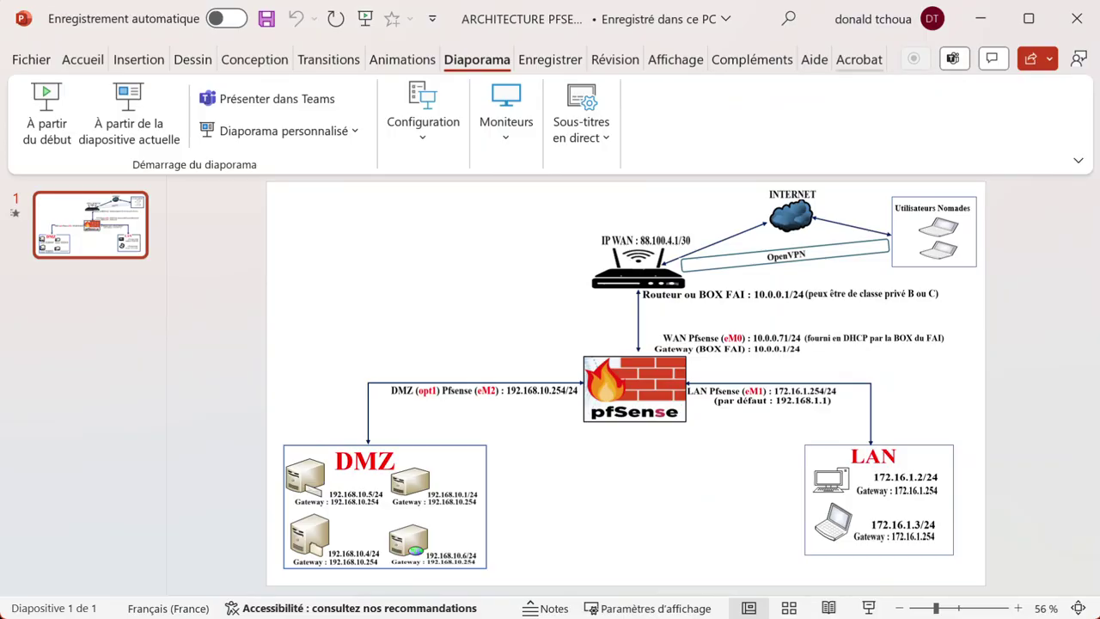
key("super")
left_click(1066, 172)
left_click(1078, 161)
left_click(977, 219)
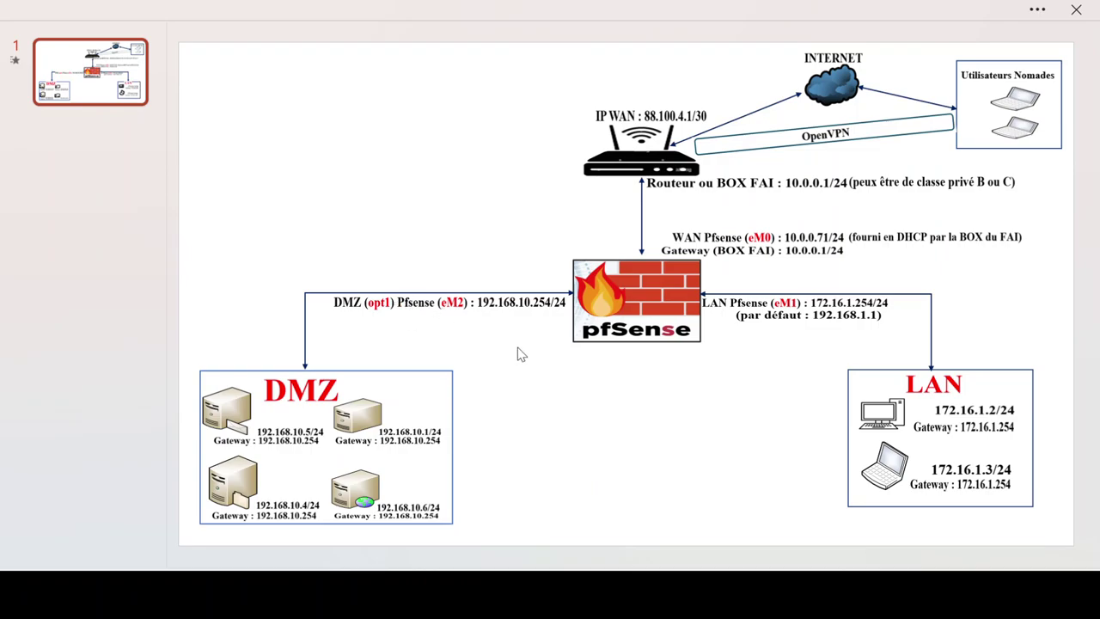
Step: Launch VMware's Virtual Network Editor from the Edit menu and choose Change Settings for administrator rights
key("super")
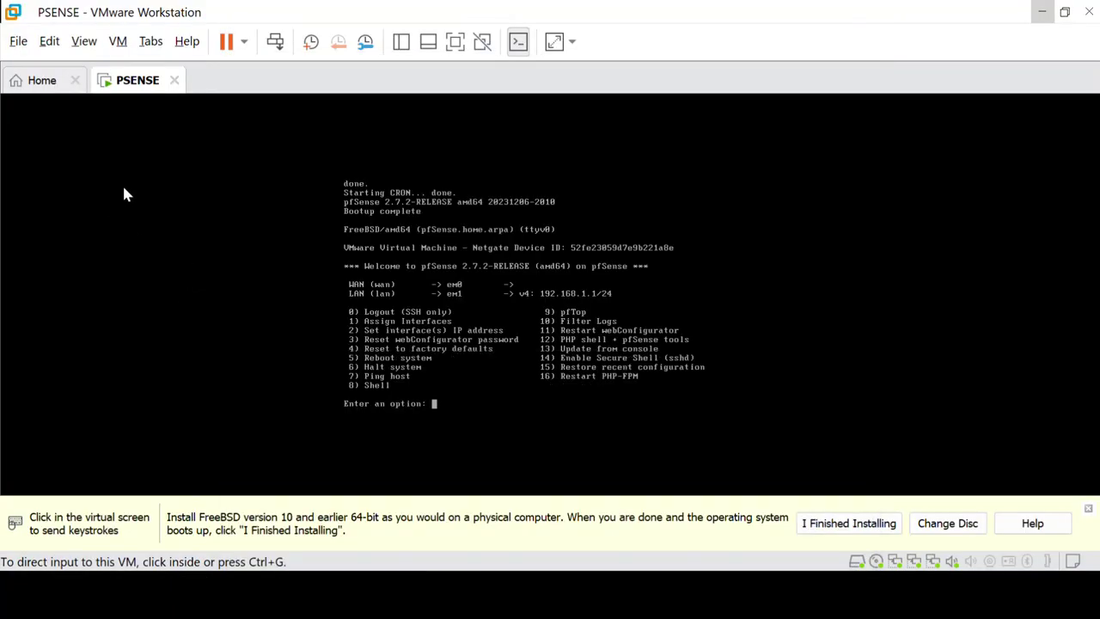
left_click(50, 43)
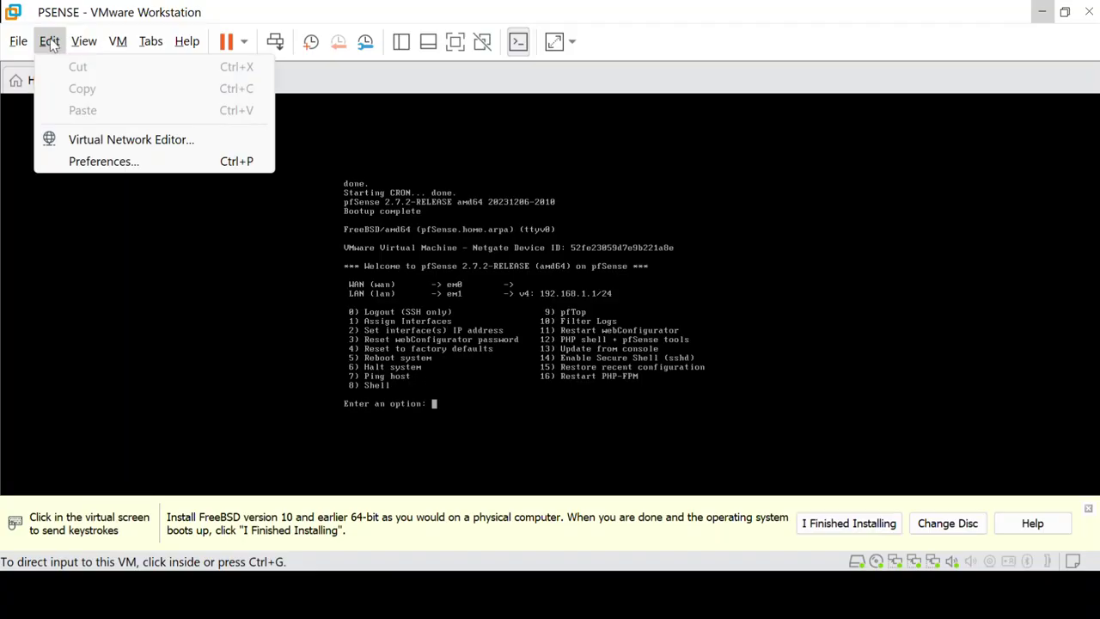
left_click(158, 146)
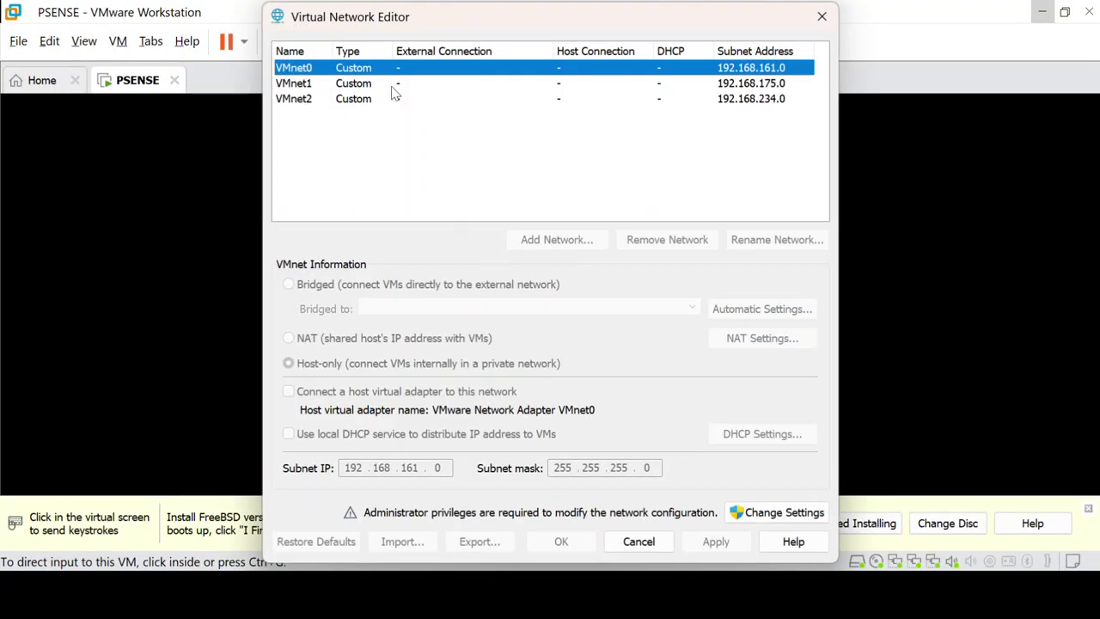
left_click(771, 516)
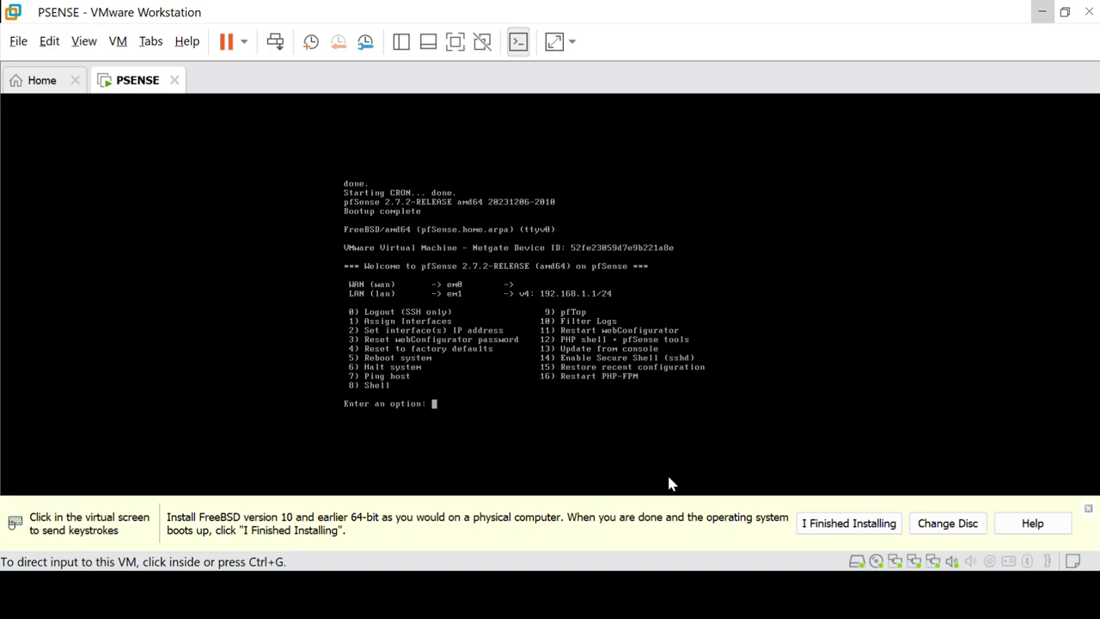
Step: Bring the Virtual Network Editor, listing VMnet0, VMnet1 and VMnet2, back to the front from the taskbar
key("super")
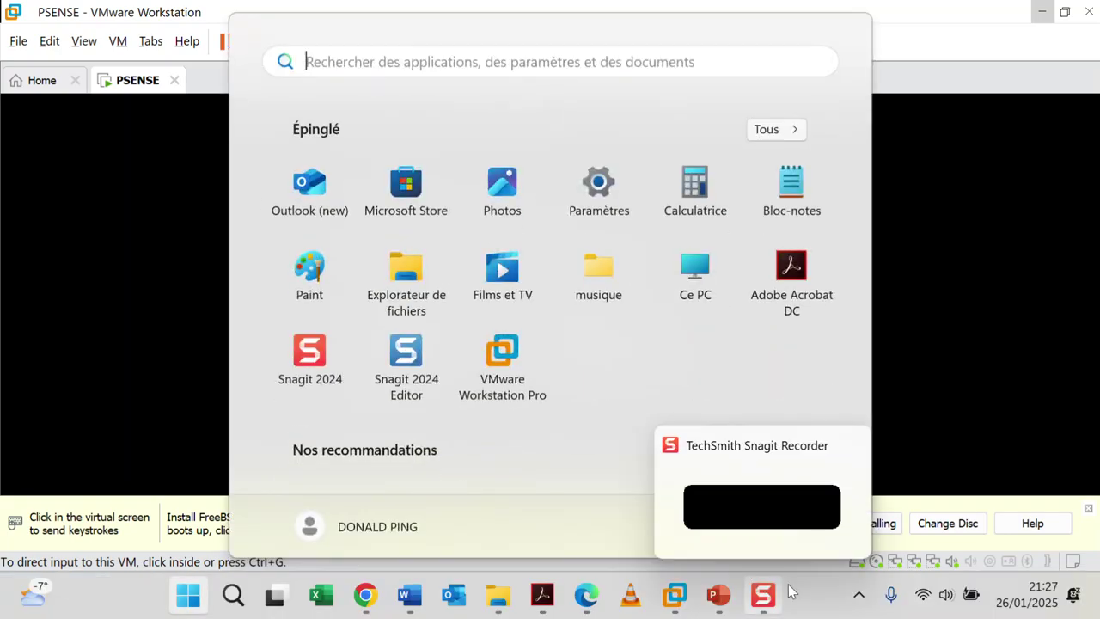
key("super")
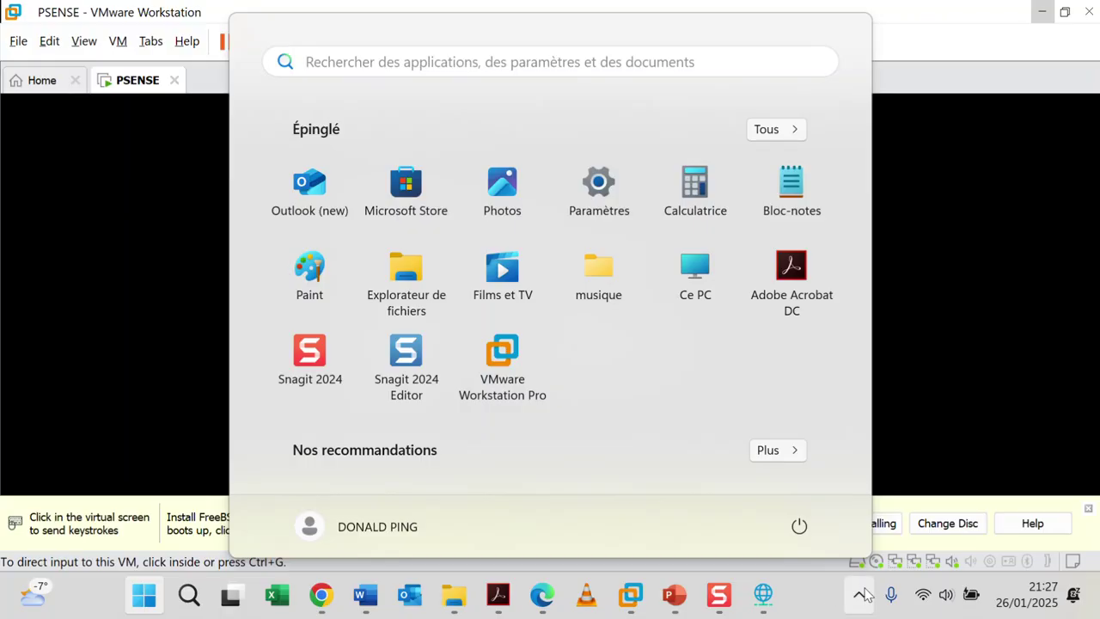
mouse_move(767, 605)
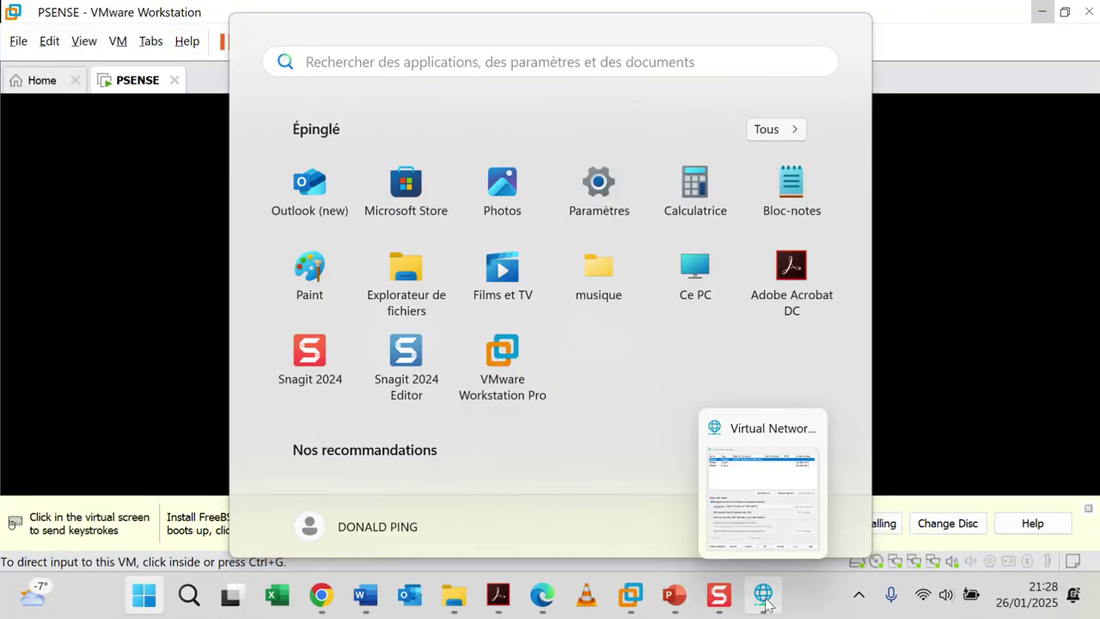
left_click(757, 503)
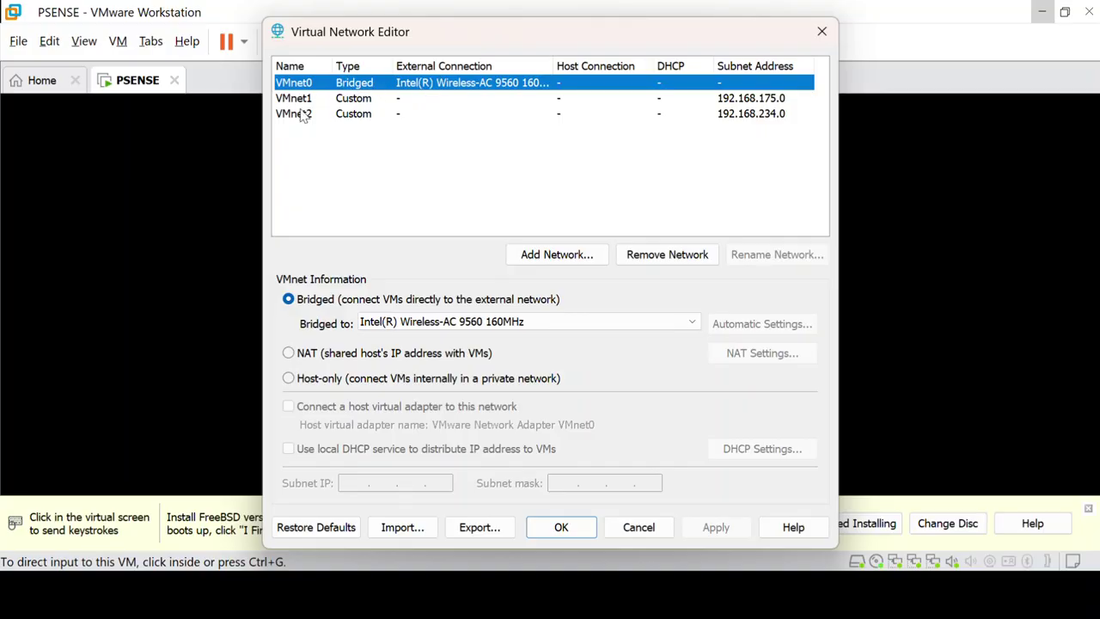
Step: Keep VMnet0 bridged to Intel Wireless-AC 9560 and connect a host virtual adapter to host-only VMnet1
left_click(395, 101)
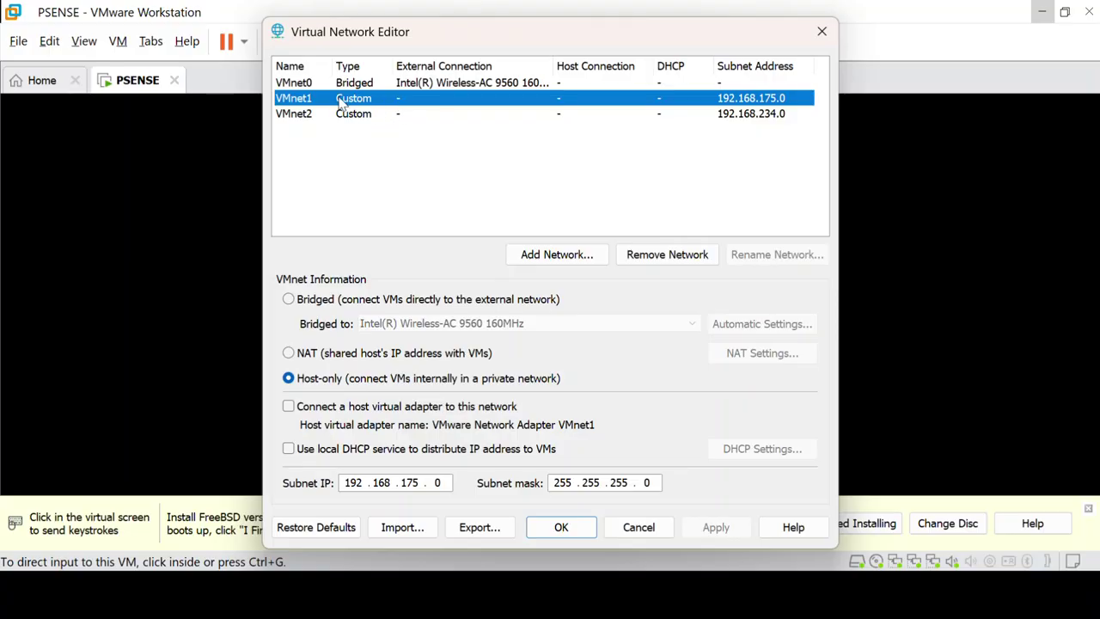
left_click(303, 114)
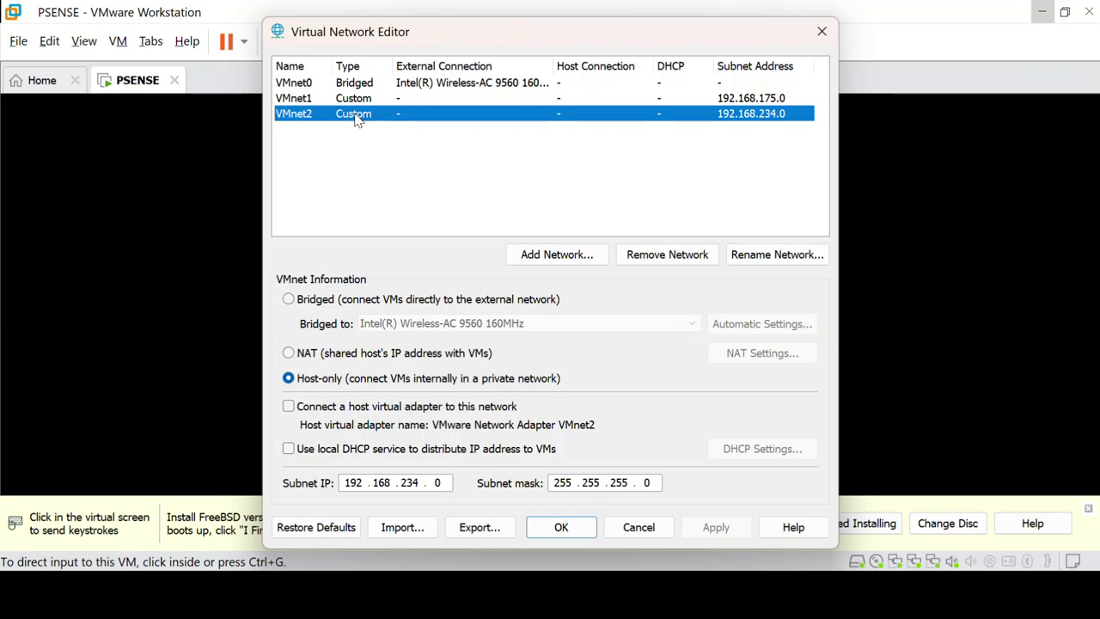
left_click(351, 85)
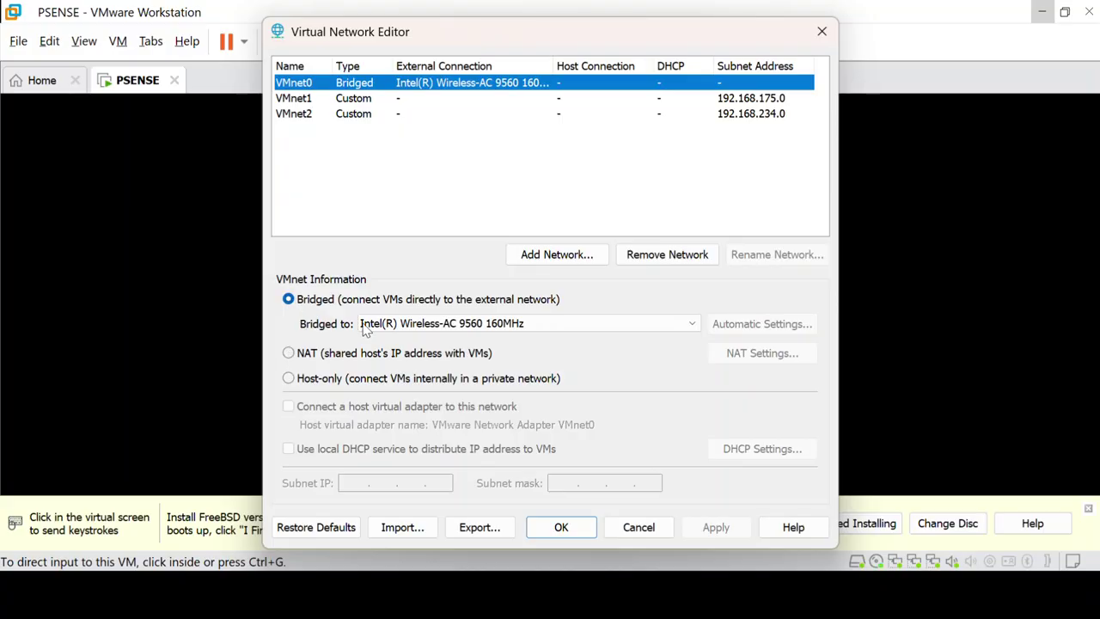
left_click(447, 331)
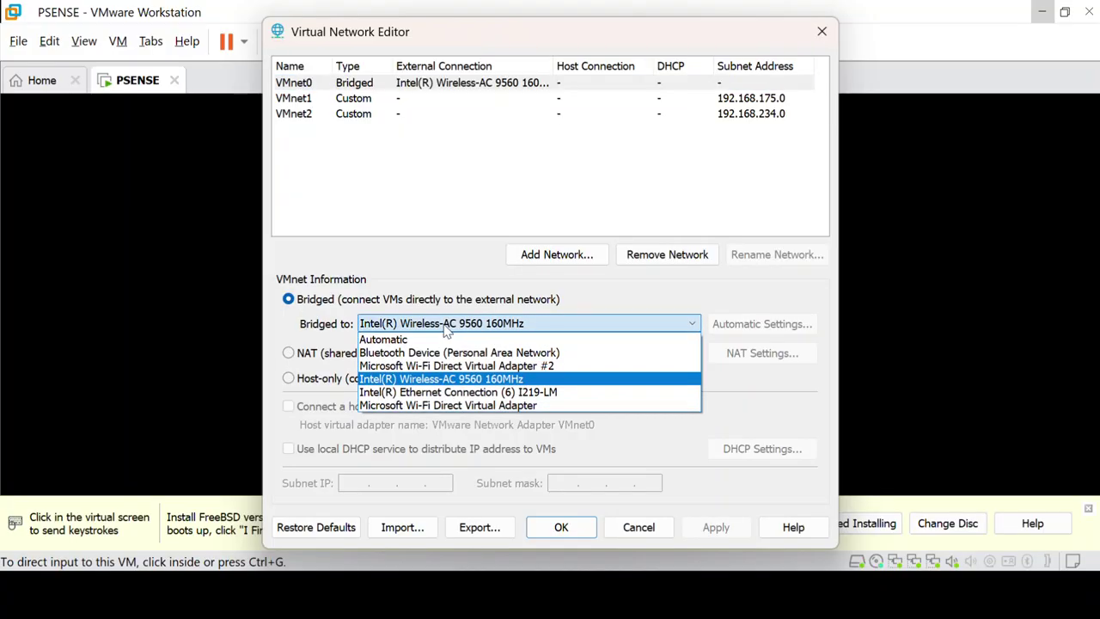
left_click(447, 328)
left_click(447, 327)
left_click(512, 386)
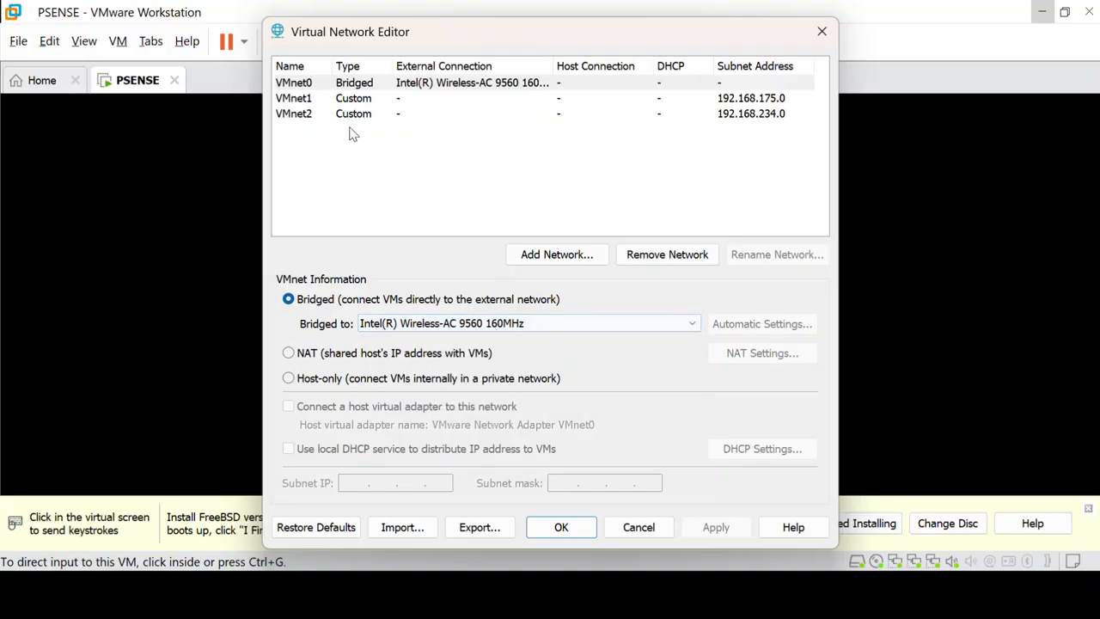
left_click(332, 100)
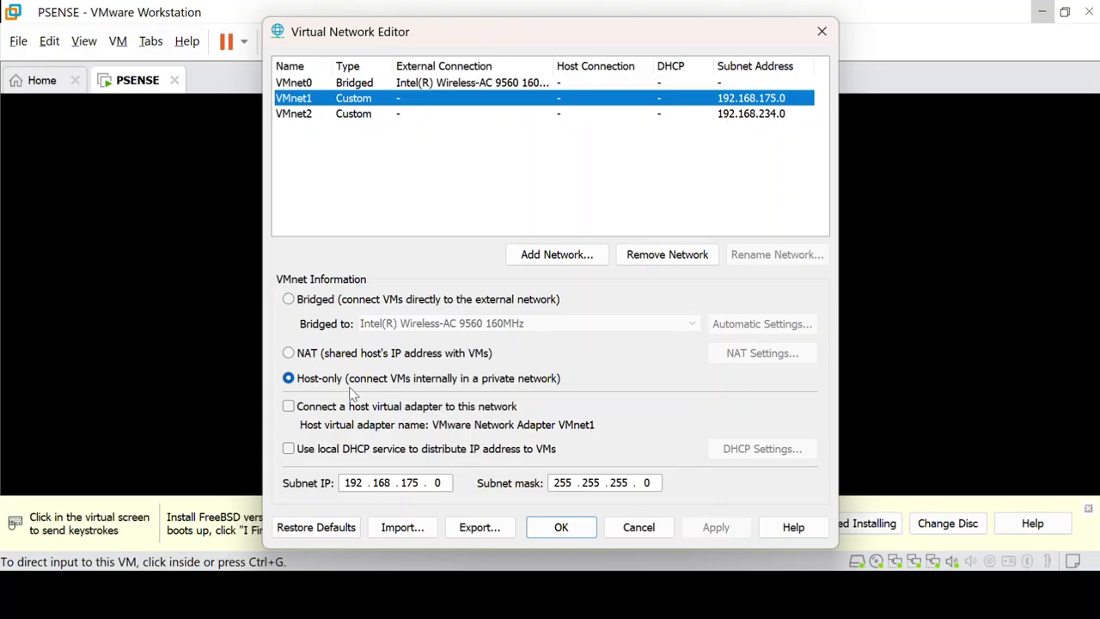
left_click(289, 406)
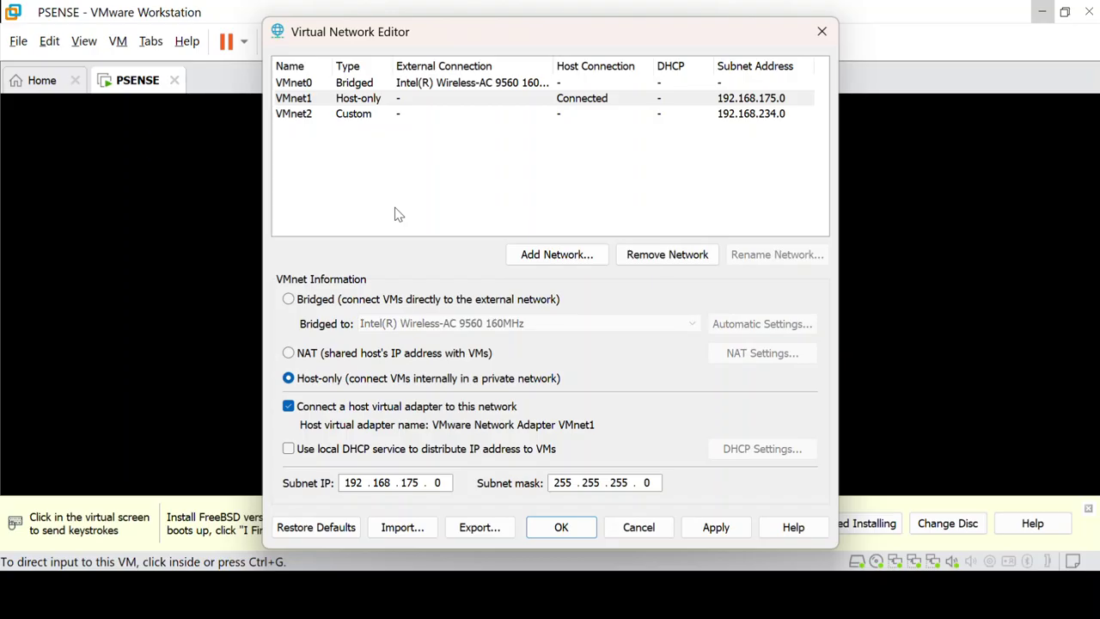
Step: Search the Start menu for ncpa.cpl to find 'Afficher les connexions réseau'
key("super")
type("NCPA")
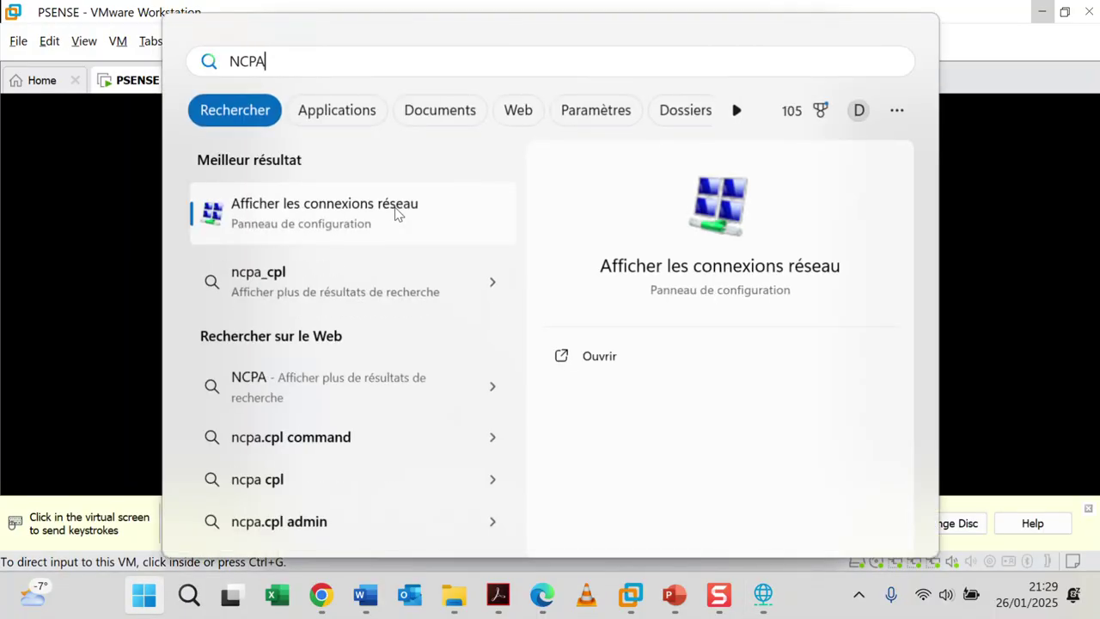
key("BackSpace")
key("BackSpace")
key("BackSpace")
key("BackSpace")
type("ncpa.")
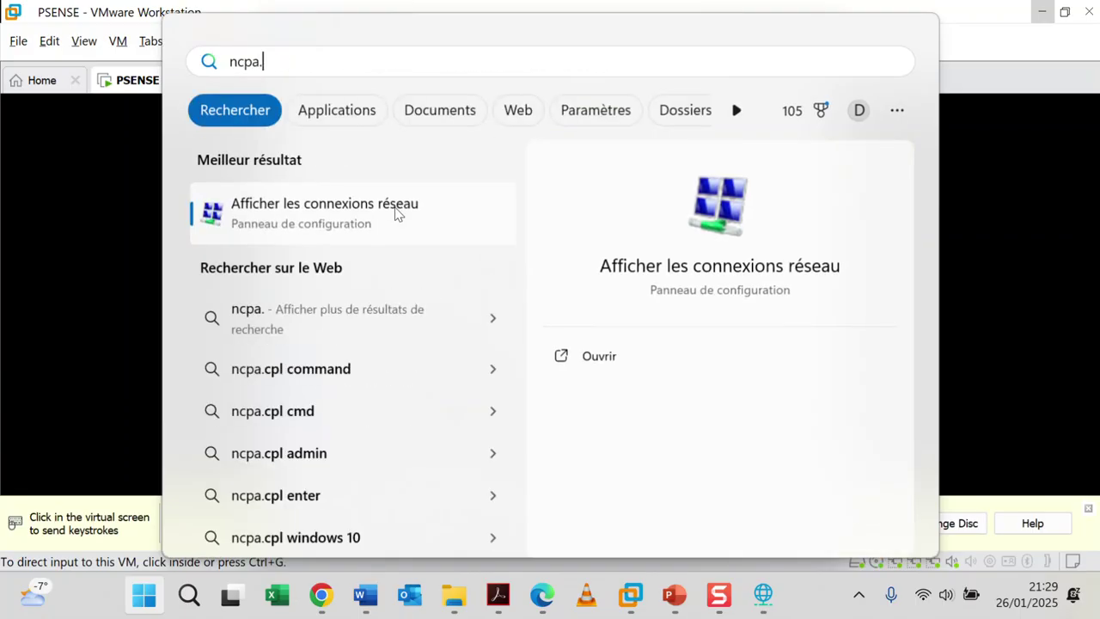
type("cpl")
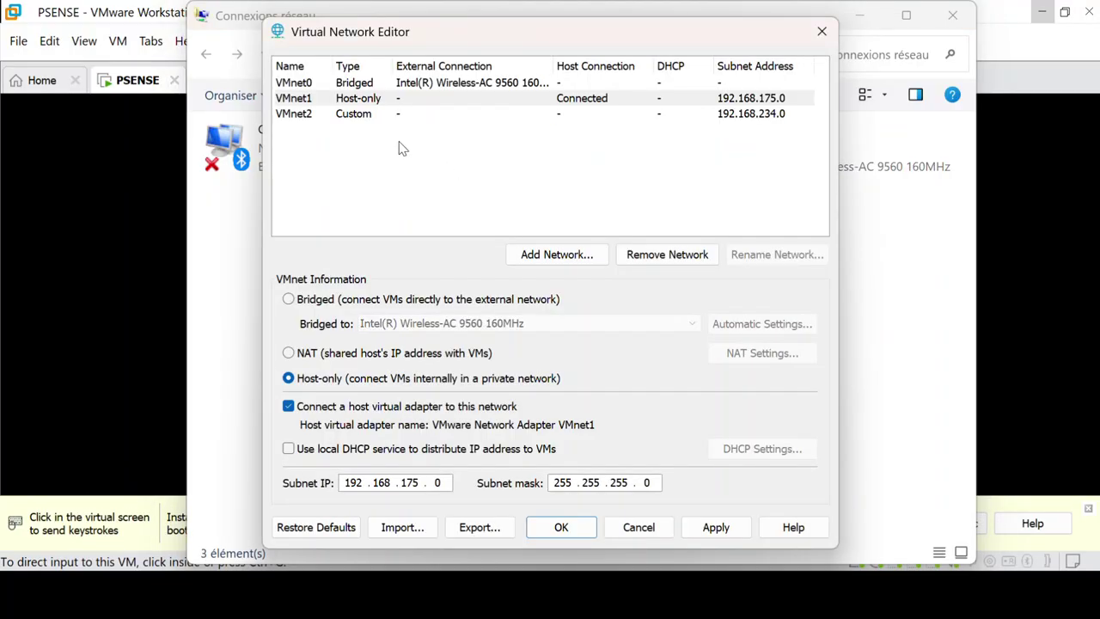
left_click(387, 98)
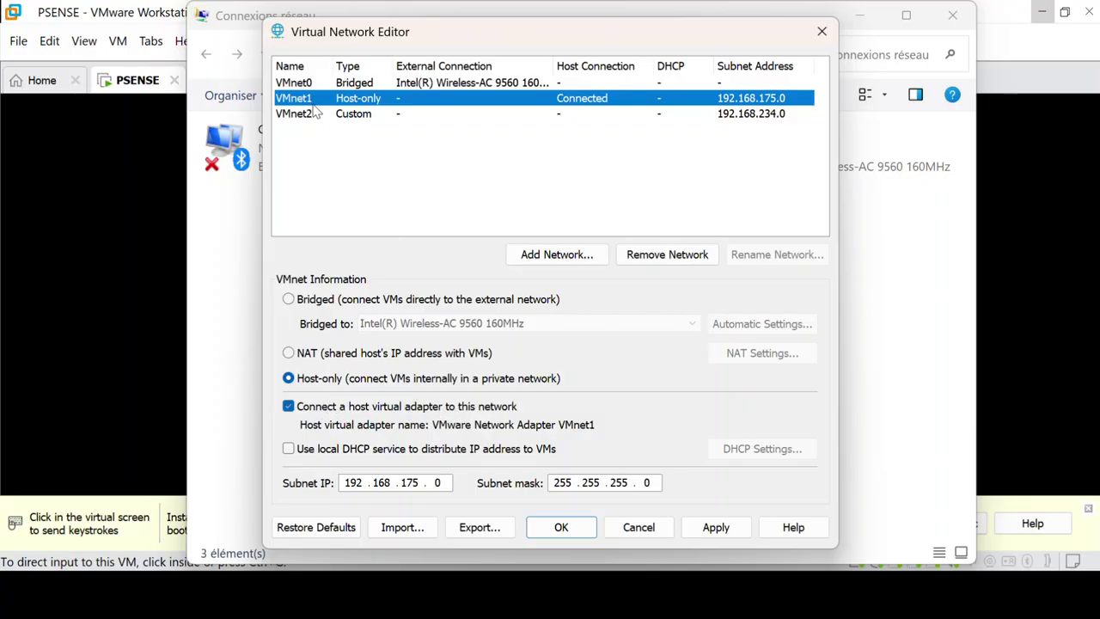
left_click(231, 262)
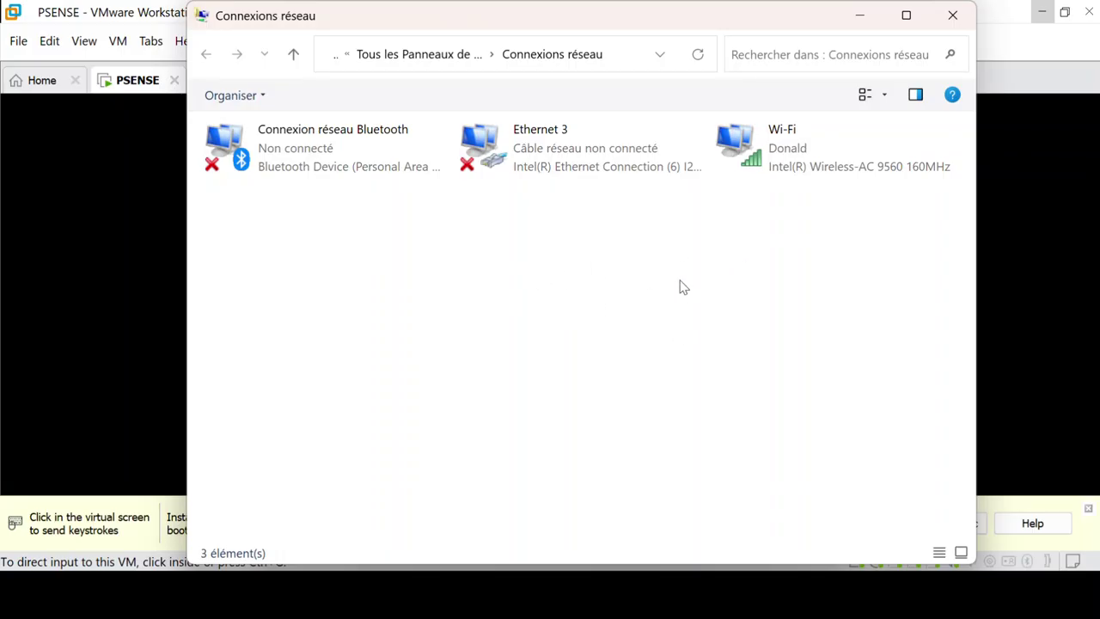
key("super")
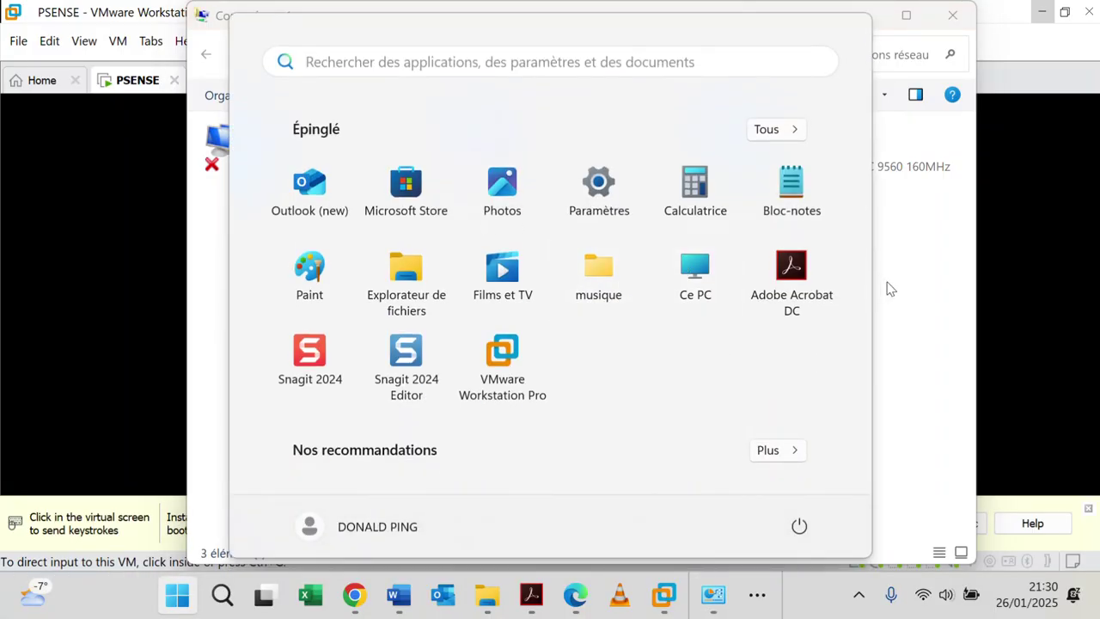
key("super")
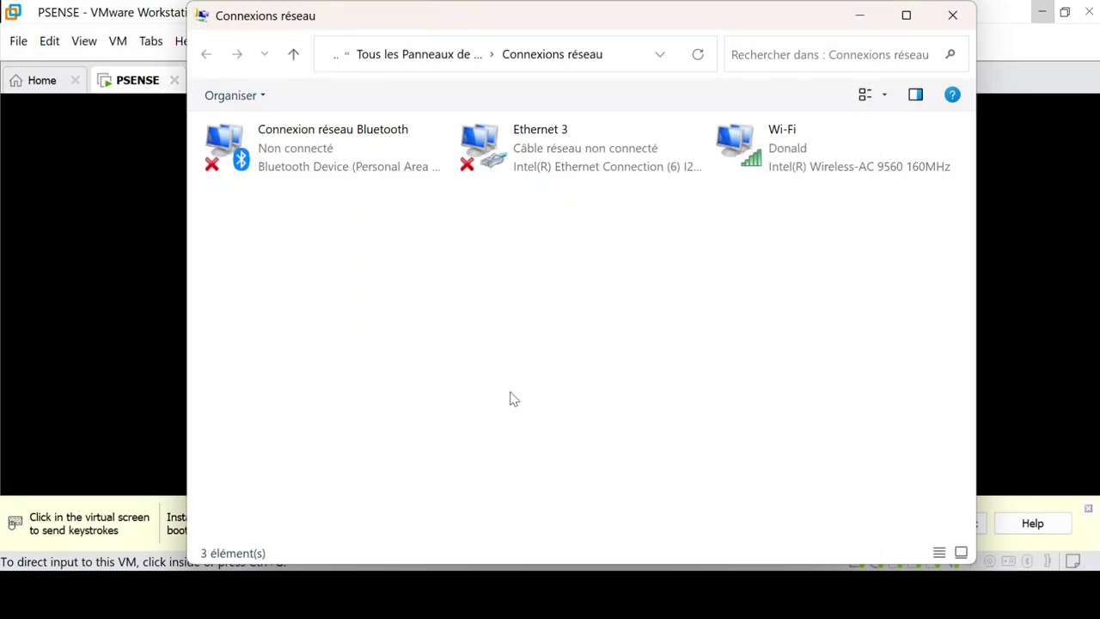
key("super")
key("super")
key("super")
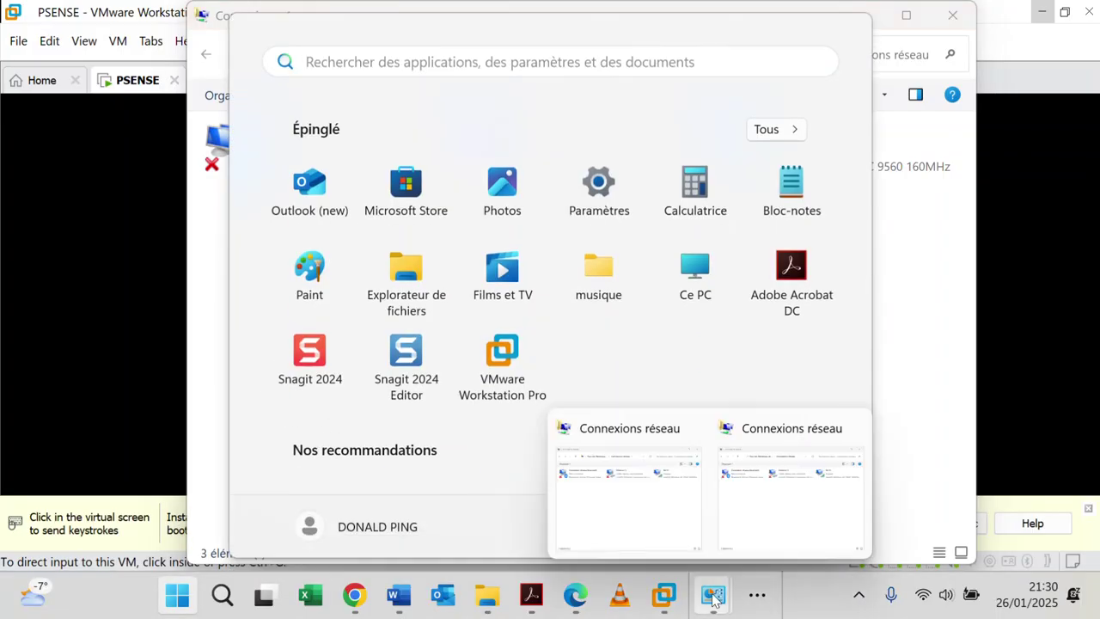
left_click(758, 593)
left_click(782, 533)
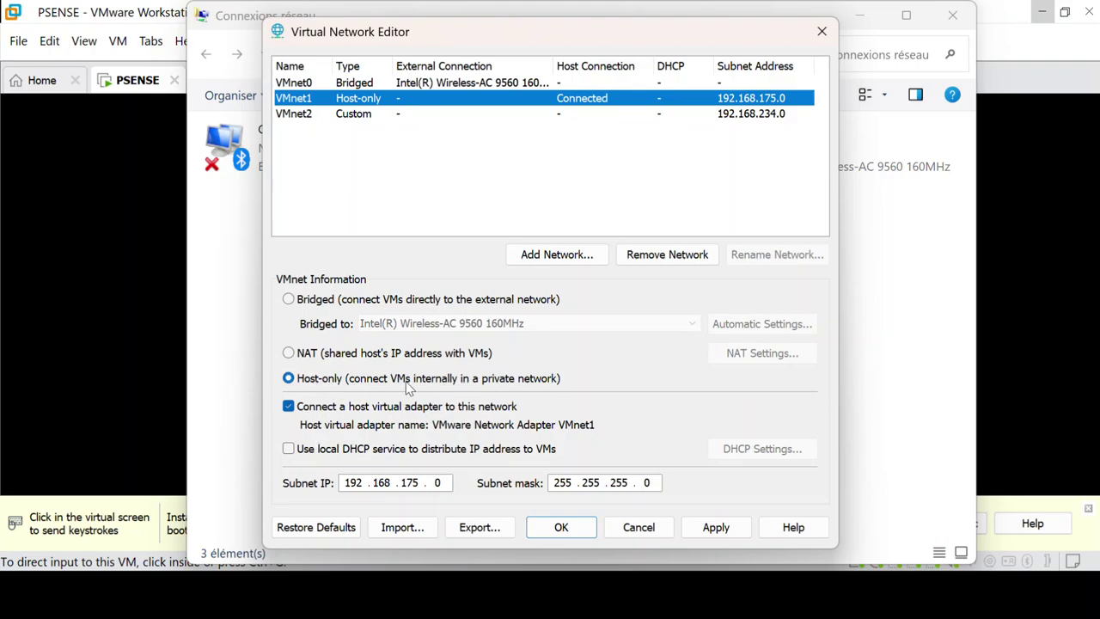
left_click(331, 119)
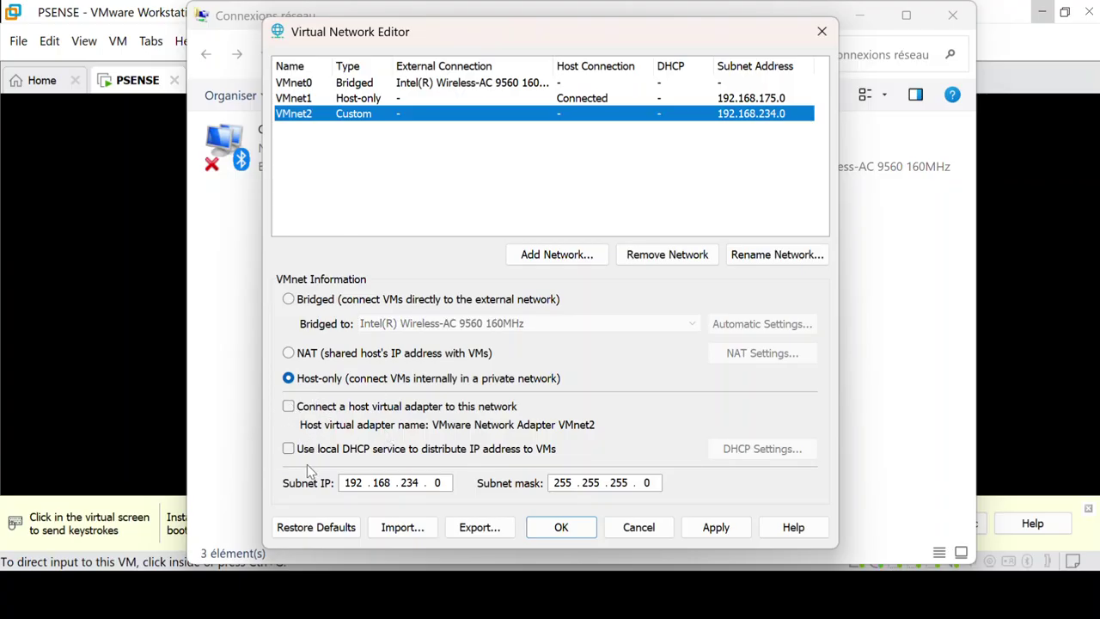
Step: Apply the VMnet0 bridged, VMnet1 host-only and VMnet2 settings, then cancel the 'Dossier en cours d'utilisation' warning
left_click(355, 101)
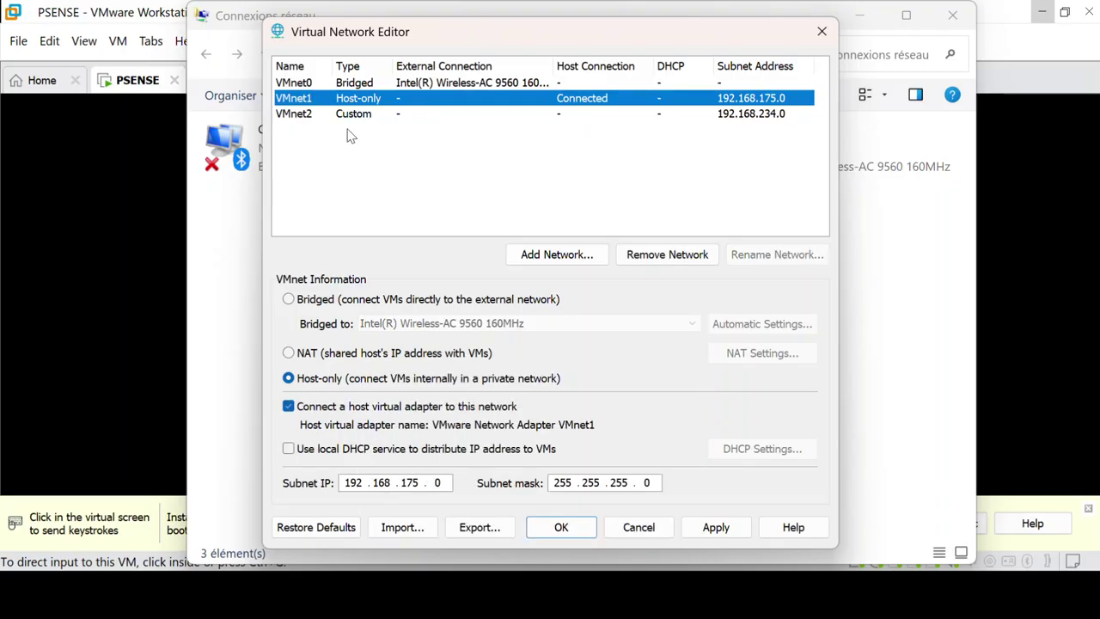
left_click(359, 83)
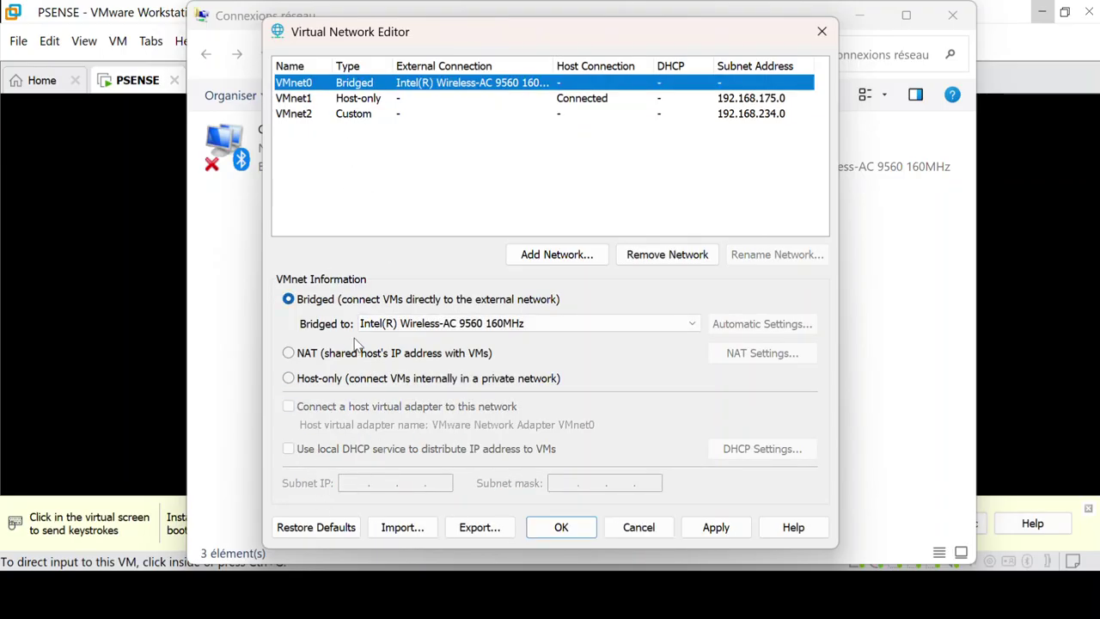
left_click(717, 528)
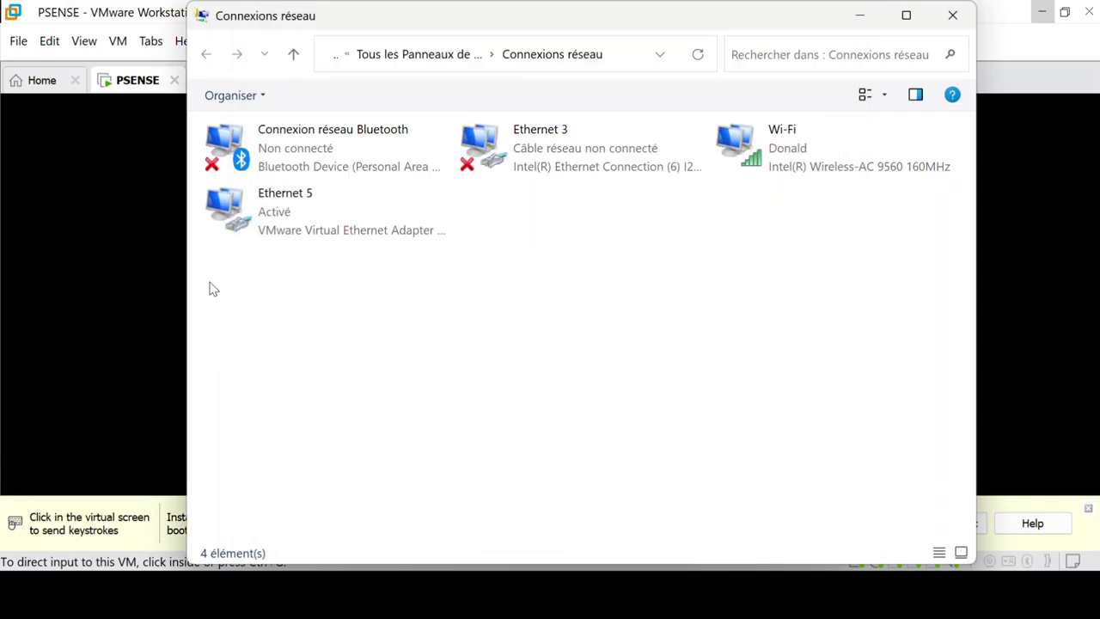
left_click(209, 284)
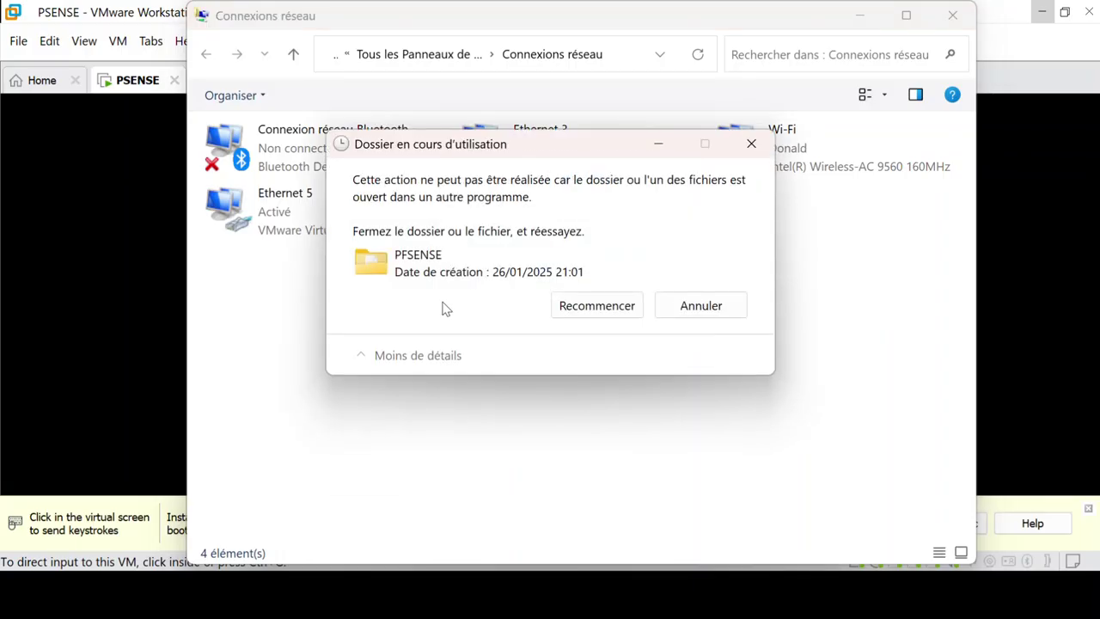
left_click(696, 306)
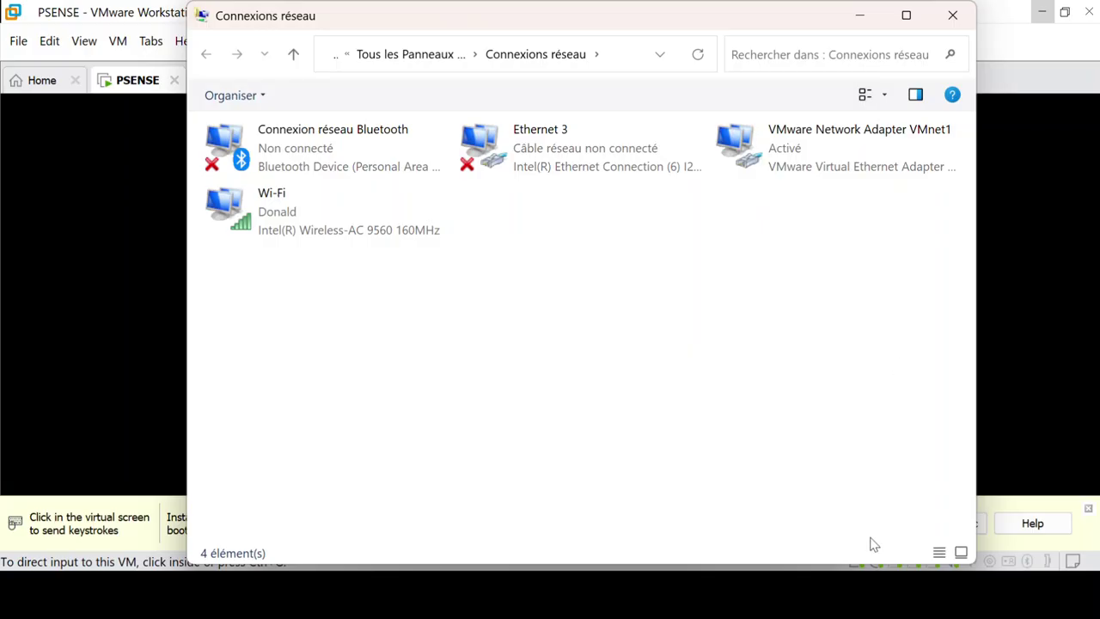
Step: Recheck VMnet1's host-only subnet in the Virtual Network Editor, close it, and minimize Connexions réseau
key("super")
left_click(749, 600)
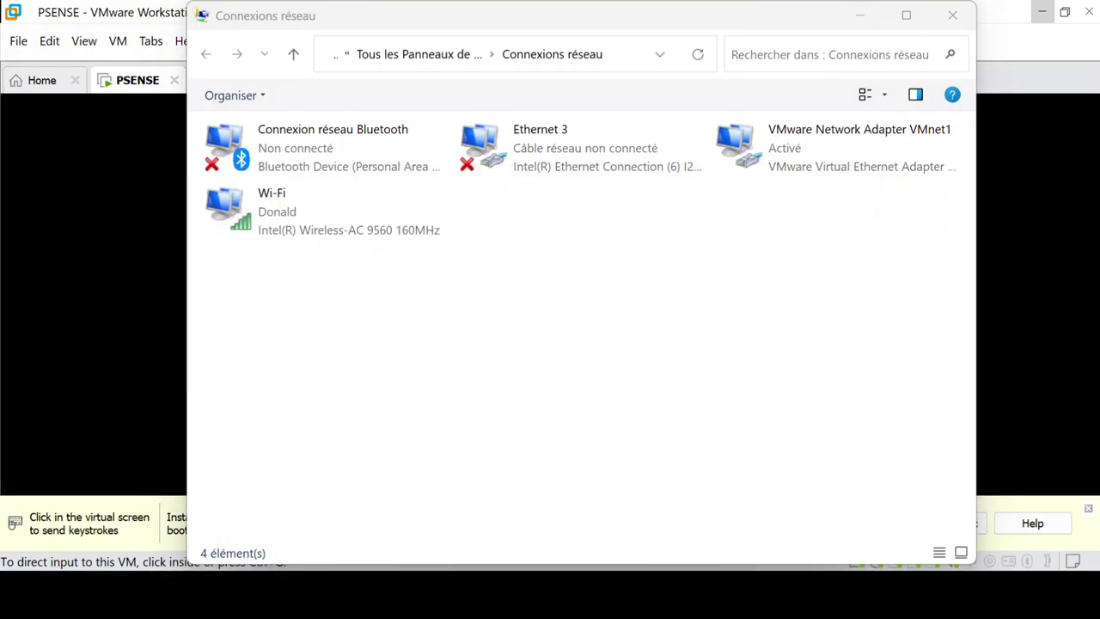
left_click(779, 534)
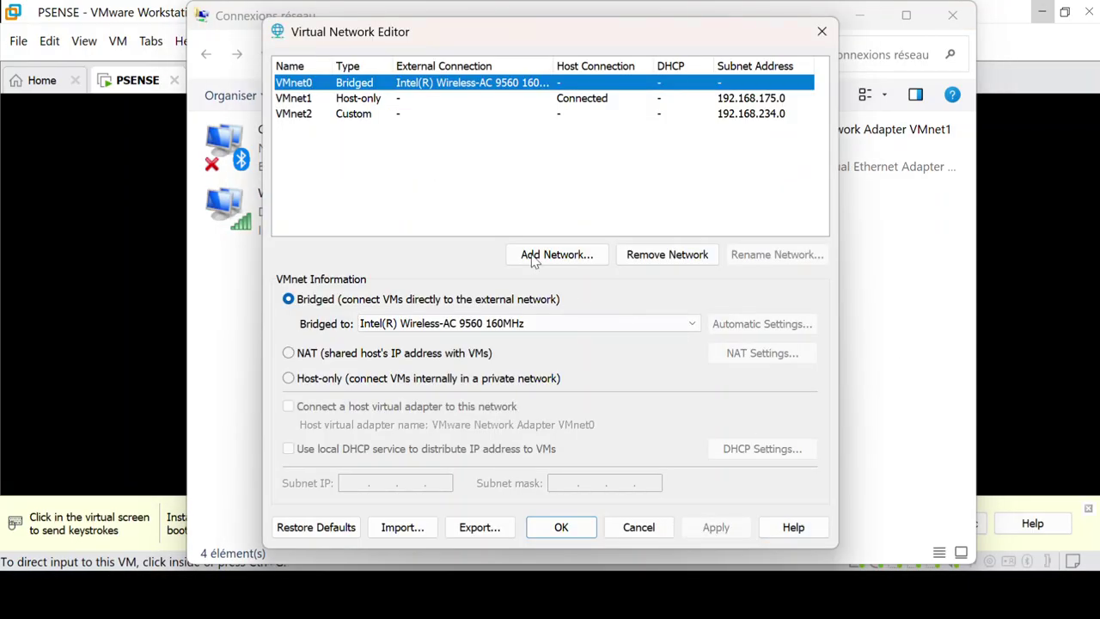
left_click(405, 100)
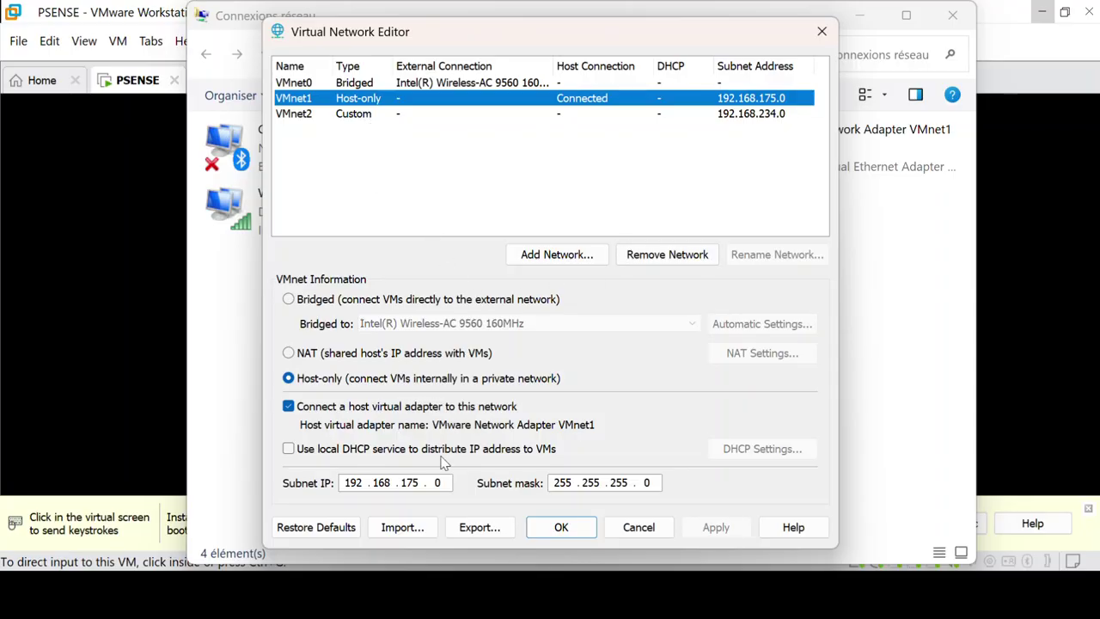
left_click(553, 531)
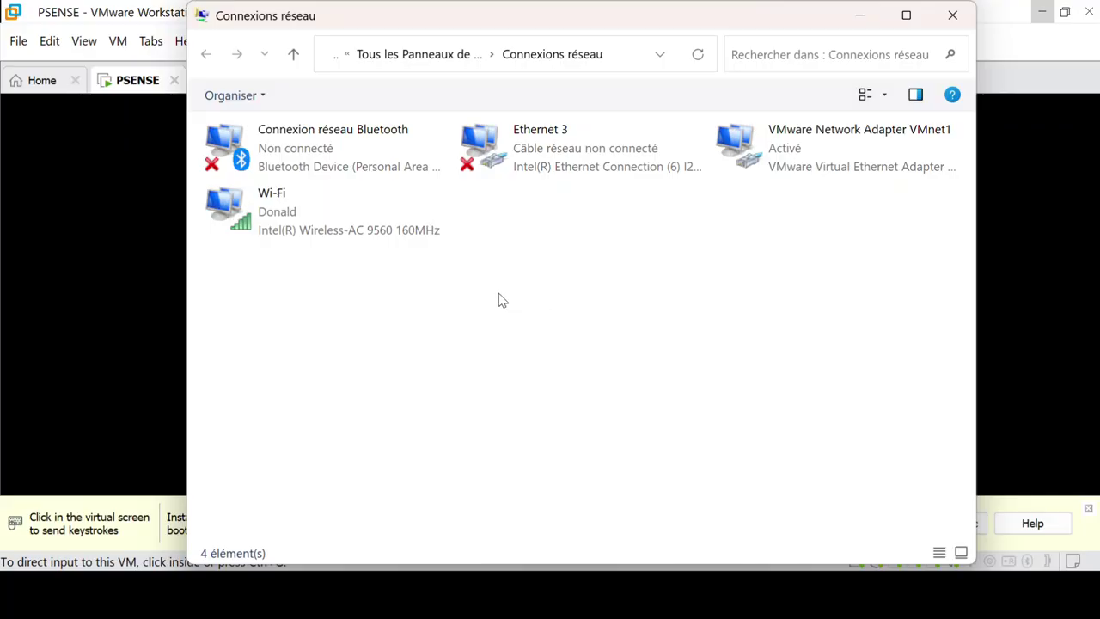
left_click(857, 17)
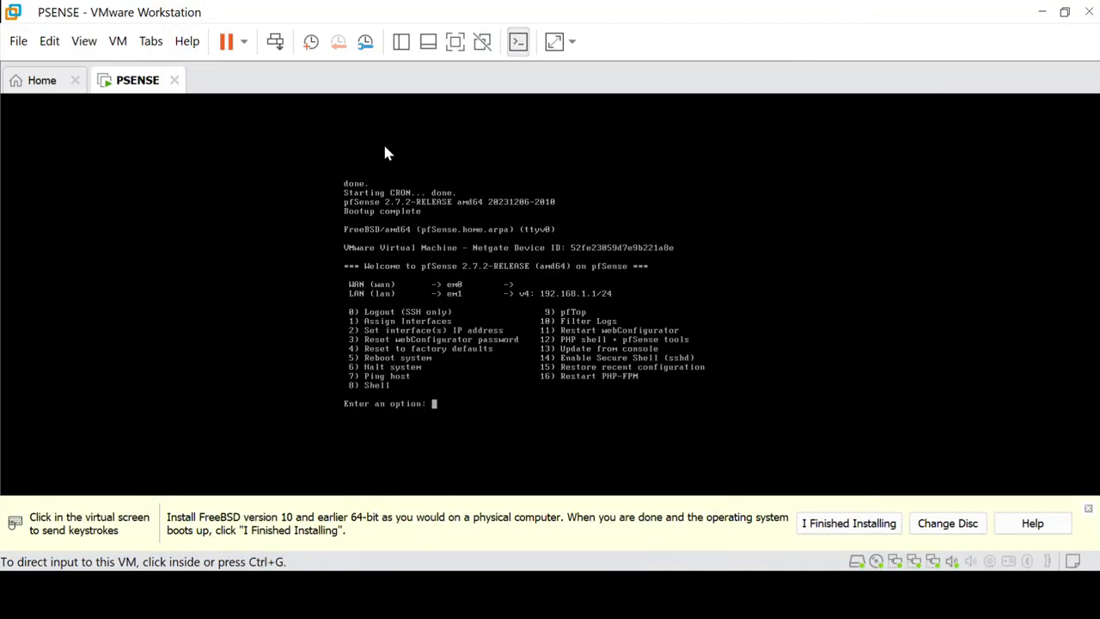
Step: In the PSENSE VM settings, switch the first Network Adapter to Custom VMnet0
right_click(142, 93)
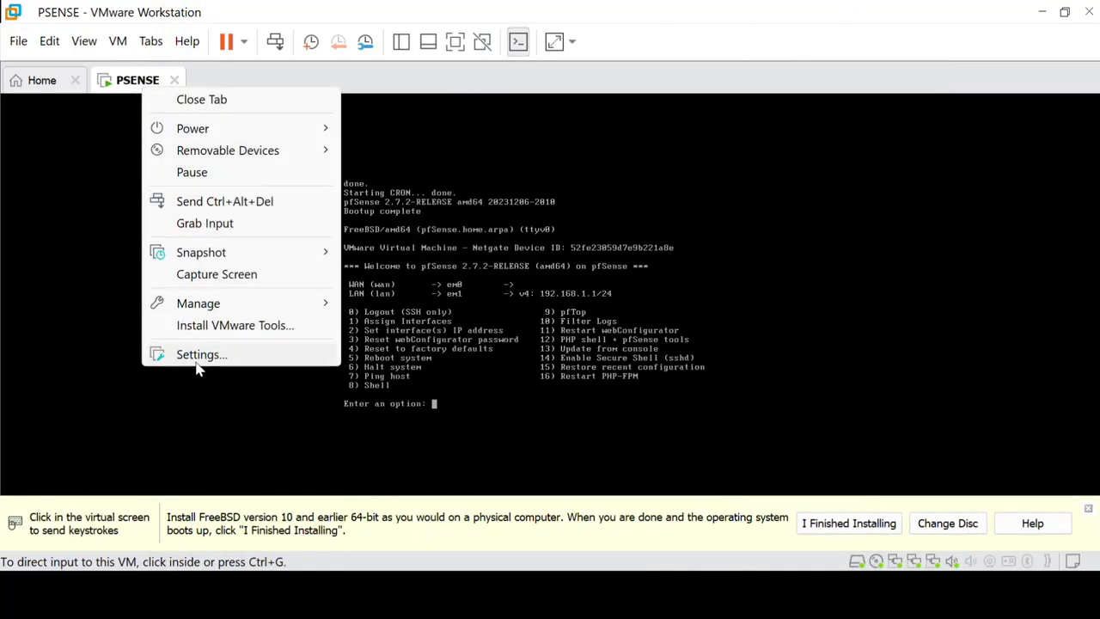
key("Escape")
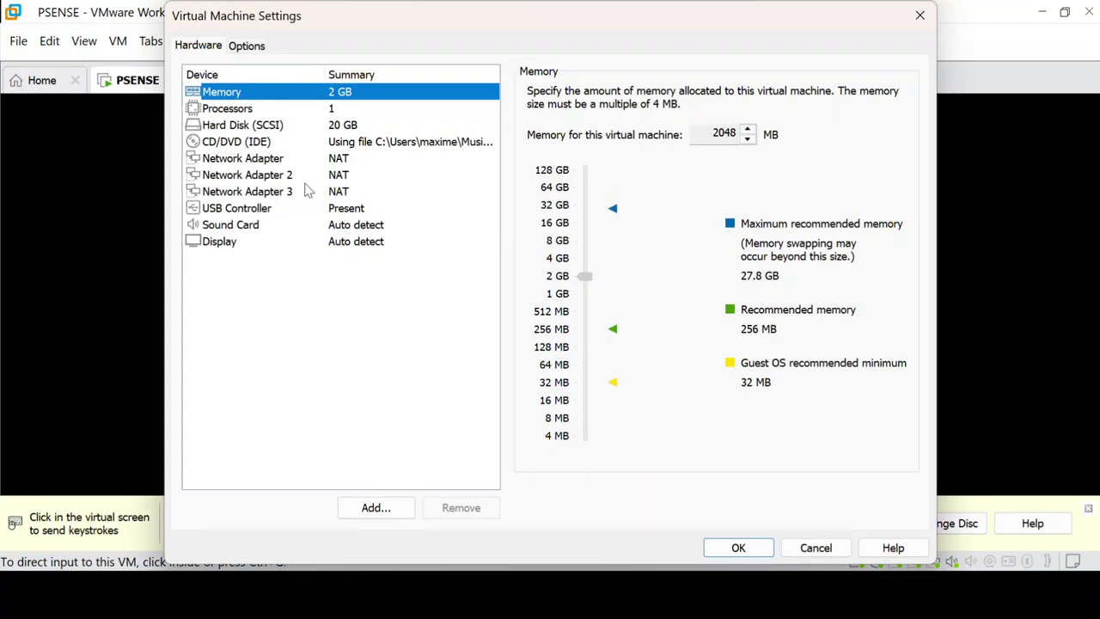
left_click(300, 163)
left_click(299, 176)
left_click(290, 191)
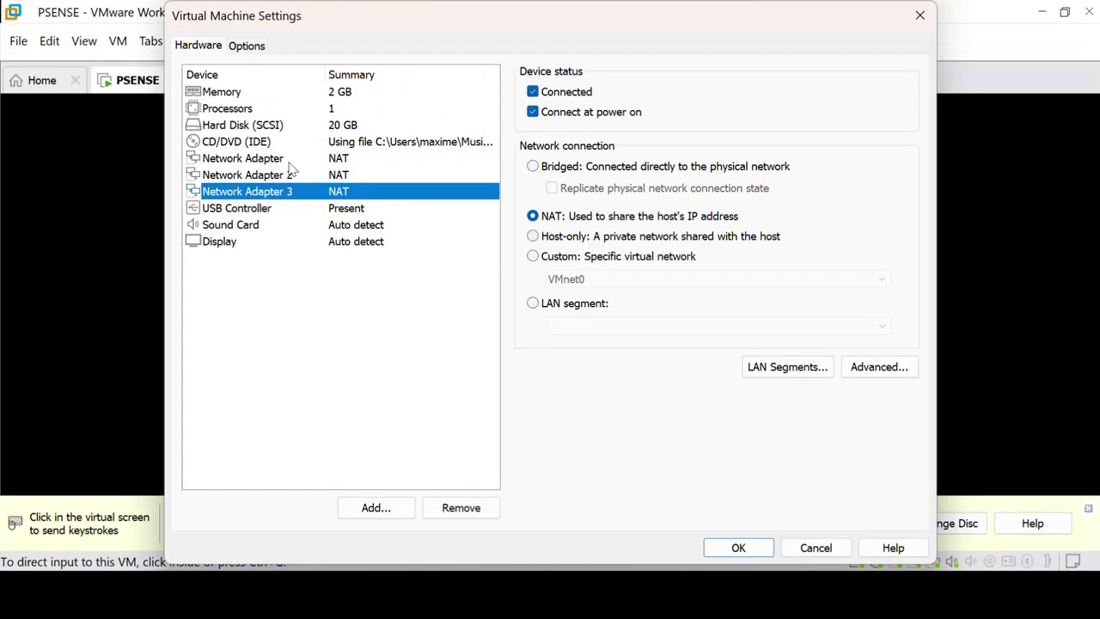
left_click(290, 162)
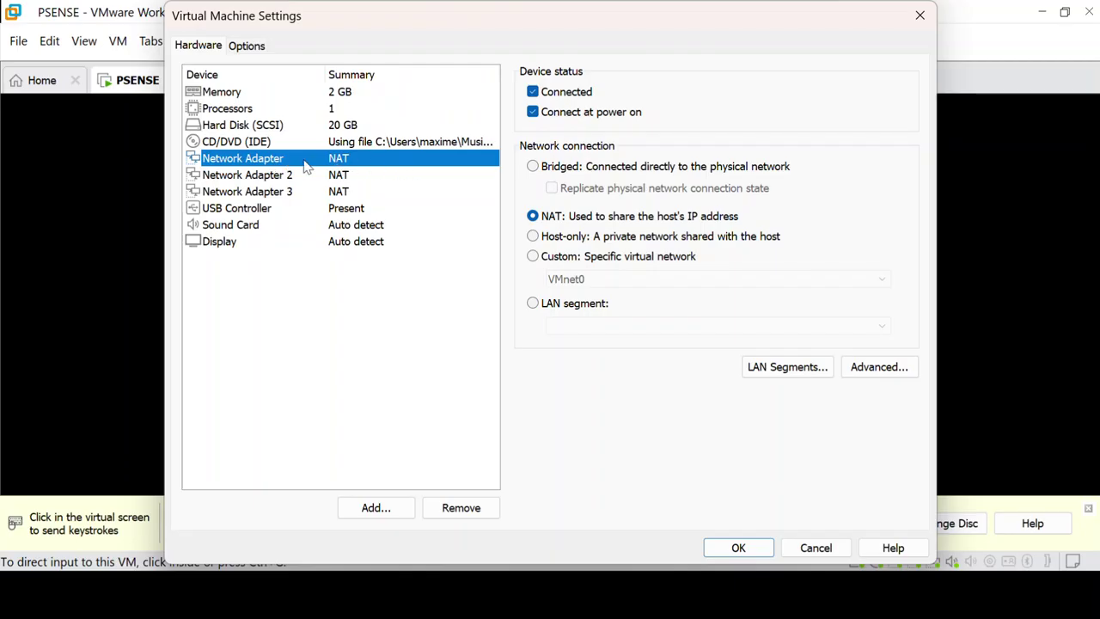
left_click(533, 256)
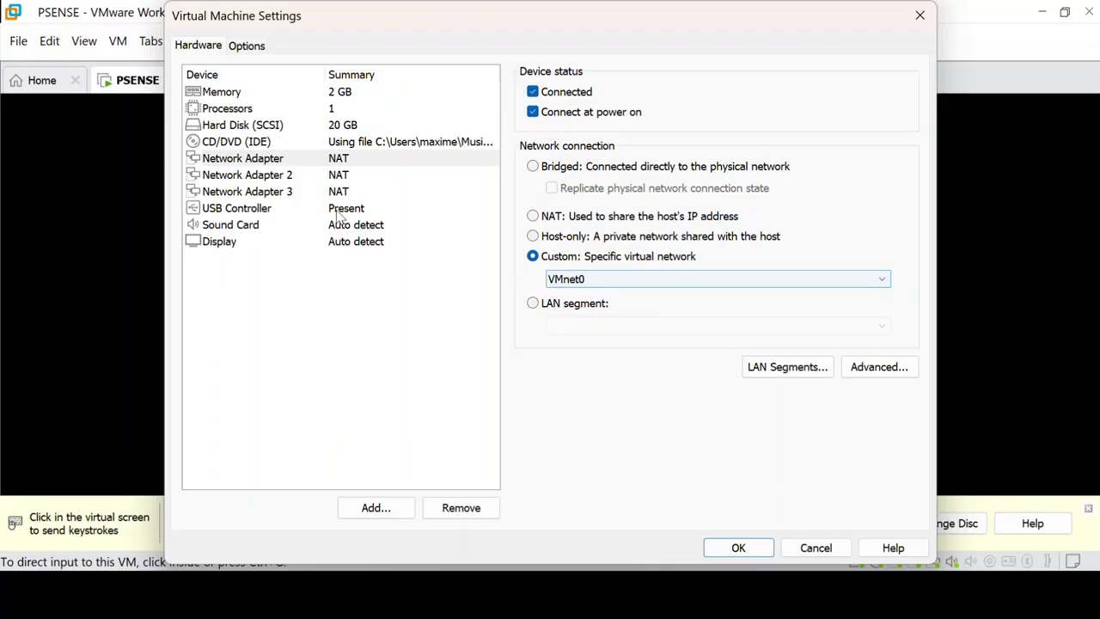
Step: Set Network Adapter 2 to Custom VMnet1 (Host-only) after checking the console's interface list
left_click(289, 177)
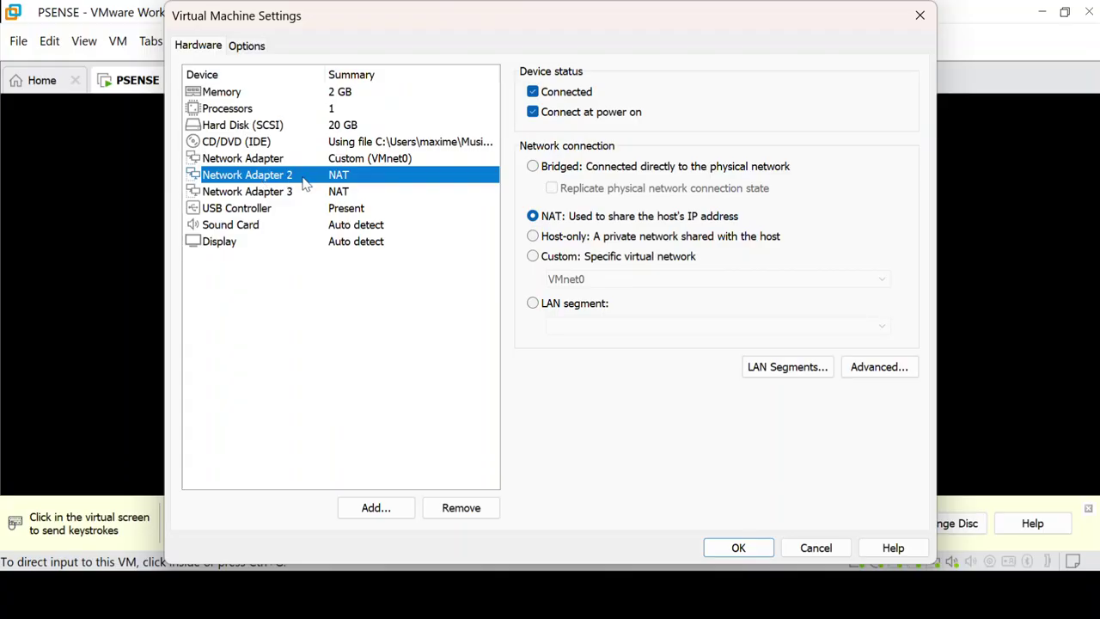
left_click_drag(336, 26, 691, 40)
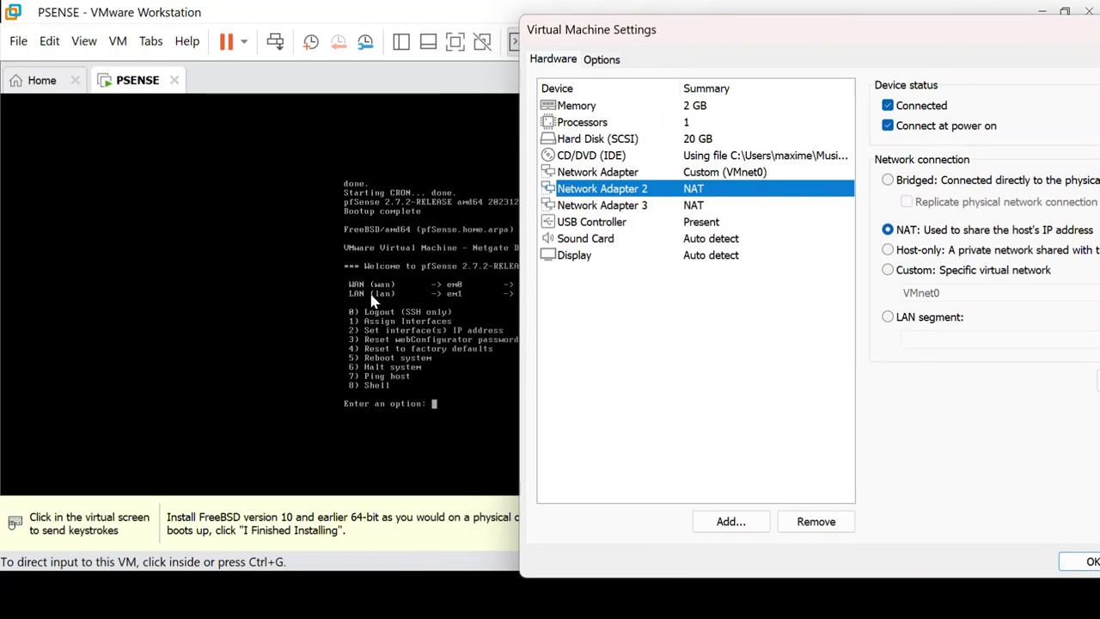
left_click_drag(782, 35, 855, 43)
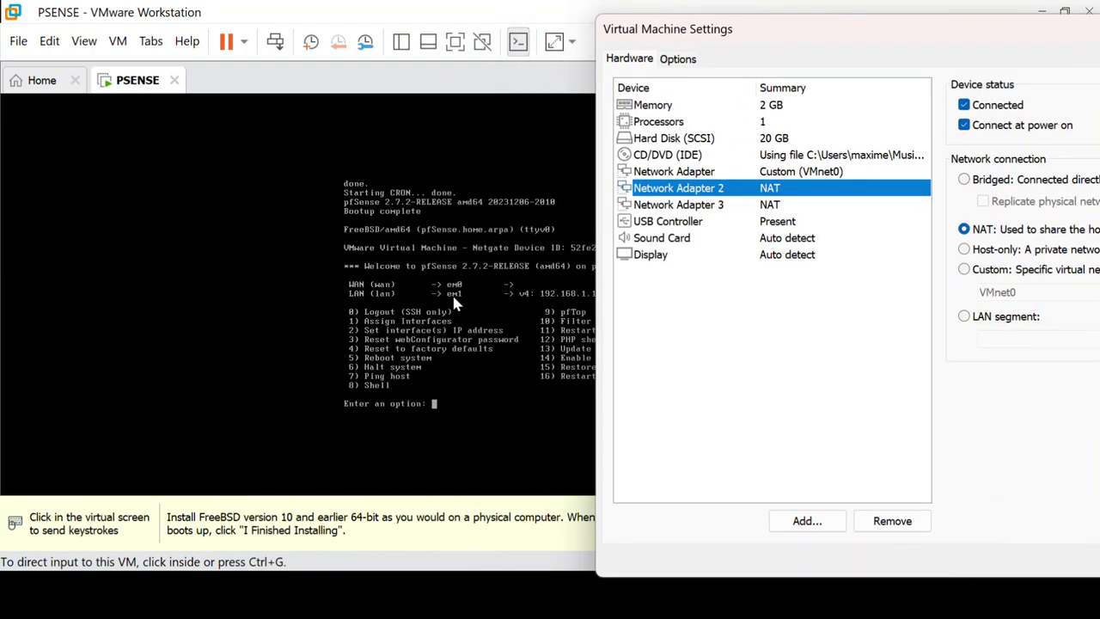
left_click_drag(791, 20, 315, 15)
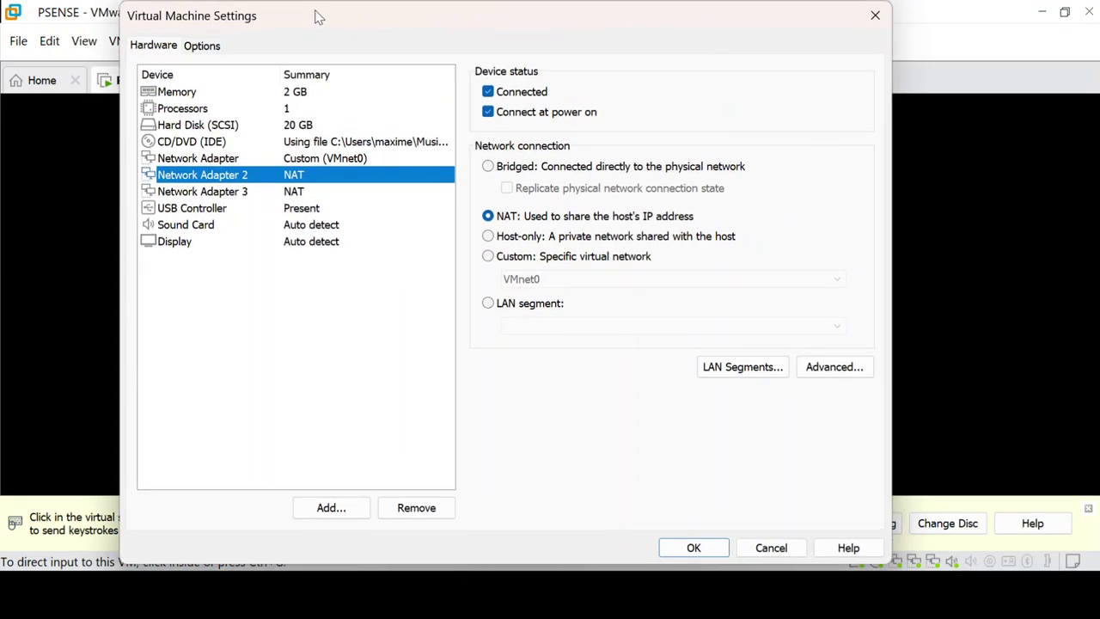
left_click(520, 258)
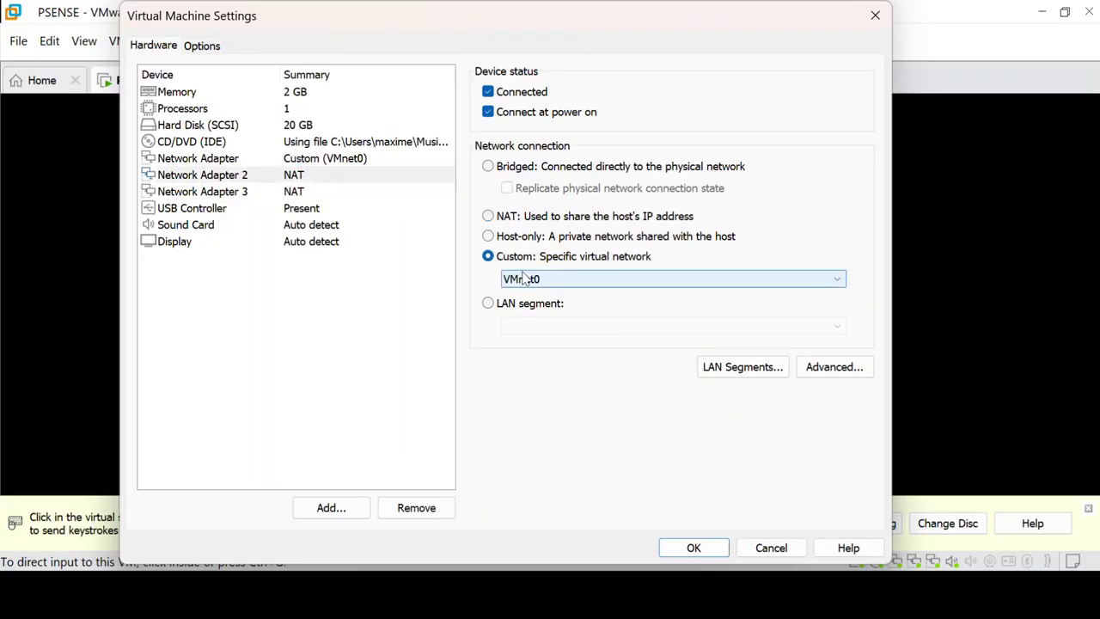
left_click(531, 279)
left_click(535, 309)
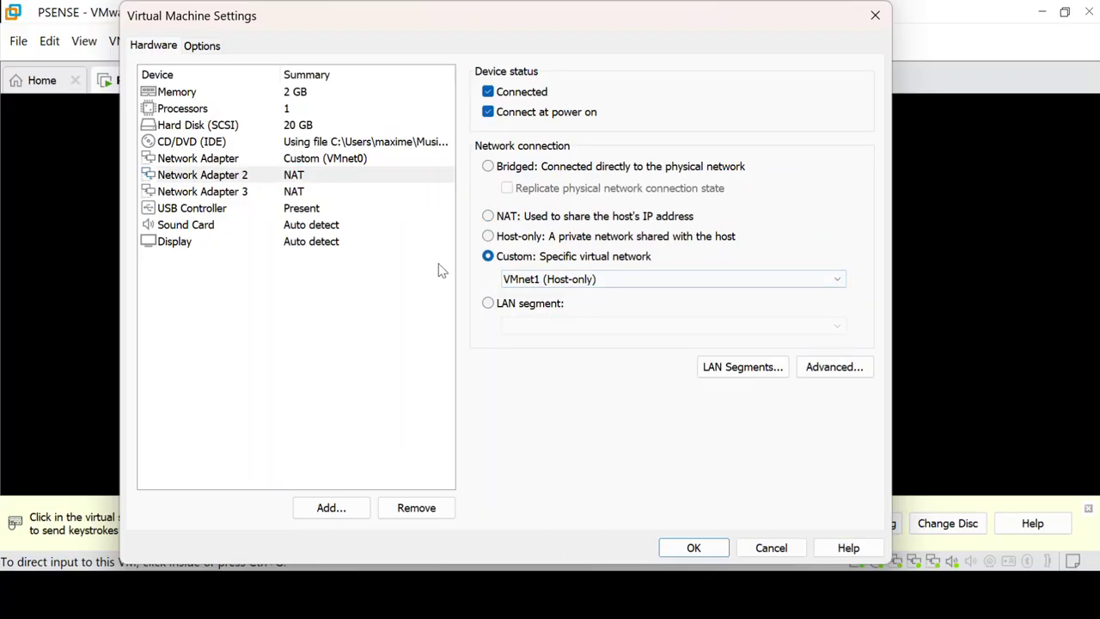
left_click(204, 192)
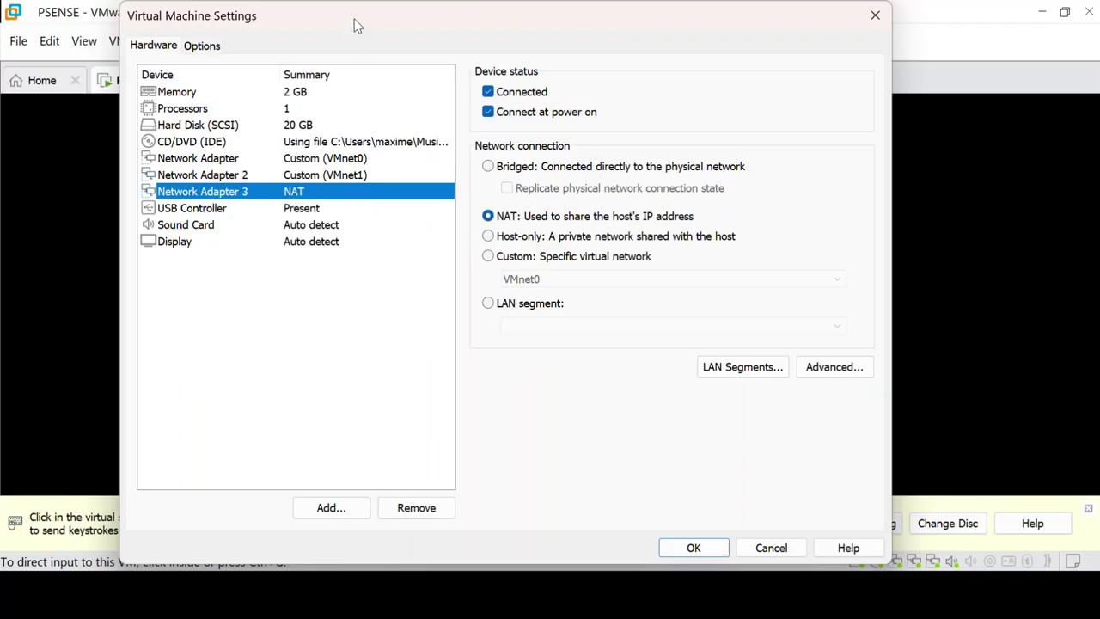
Step: Connect Network Adapter 3 to Custom VMnet2 and save the PSENSE settings with OK
left_click_drag(356, 25, 761, 46)
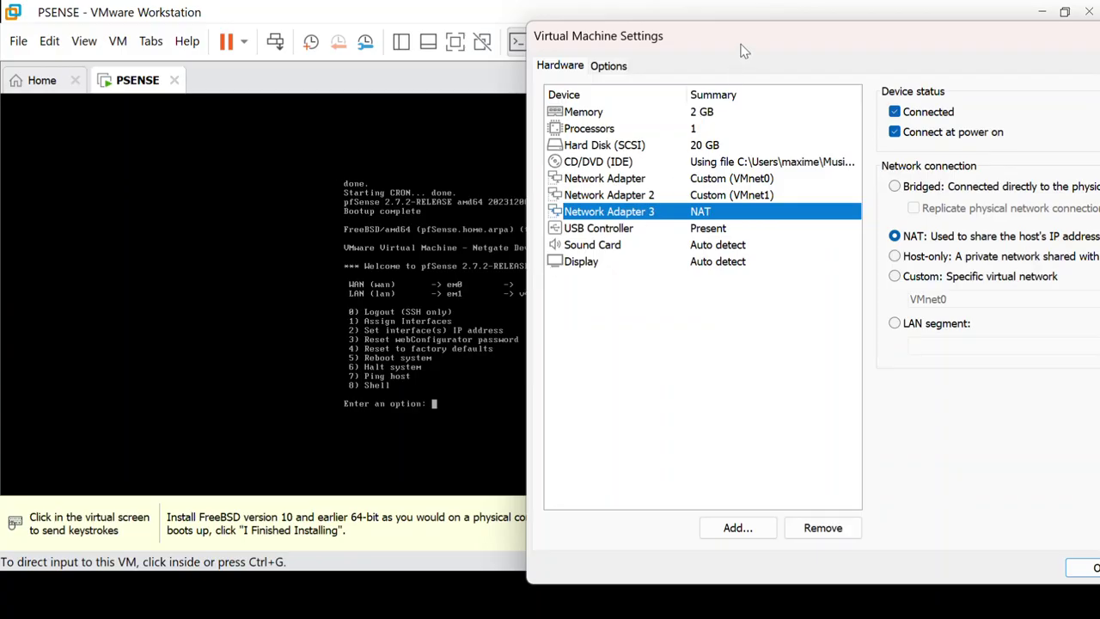
left_click_drag(744, 41, 433, 34)
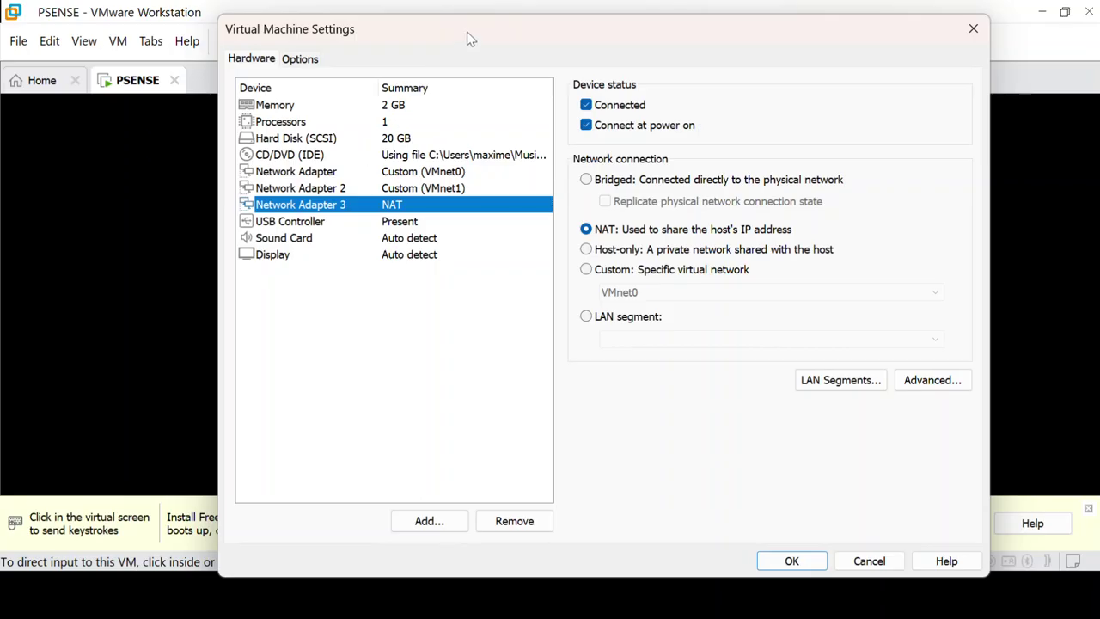
left_click_drag(482, 31, 445, 24)
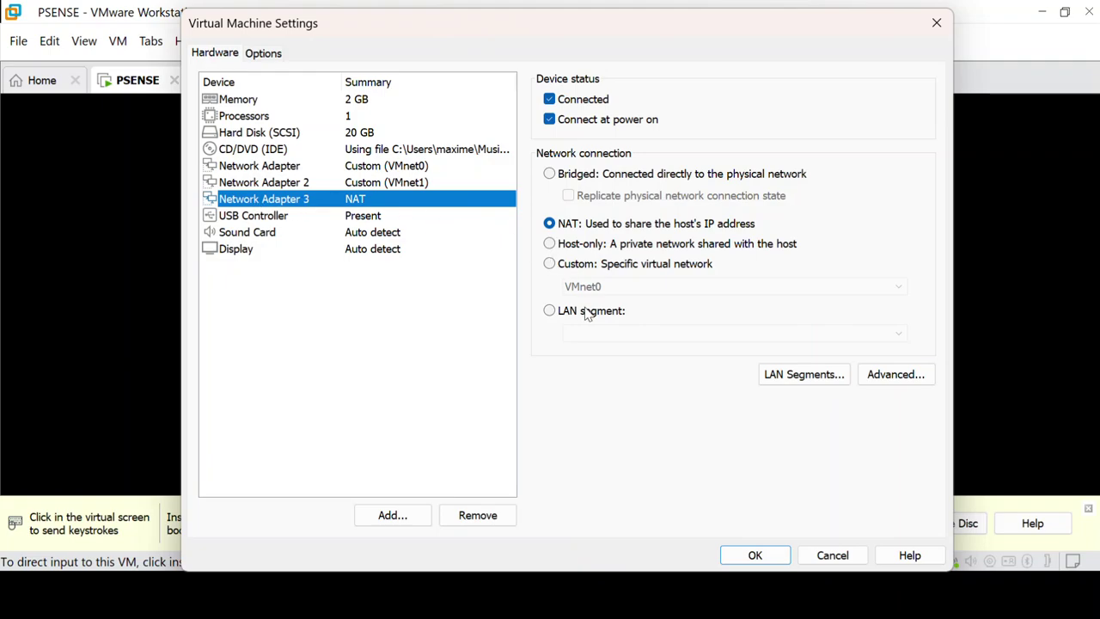
left_click(551, 264)
left_click(570, 288)
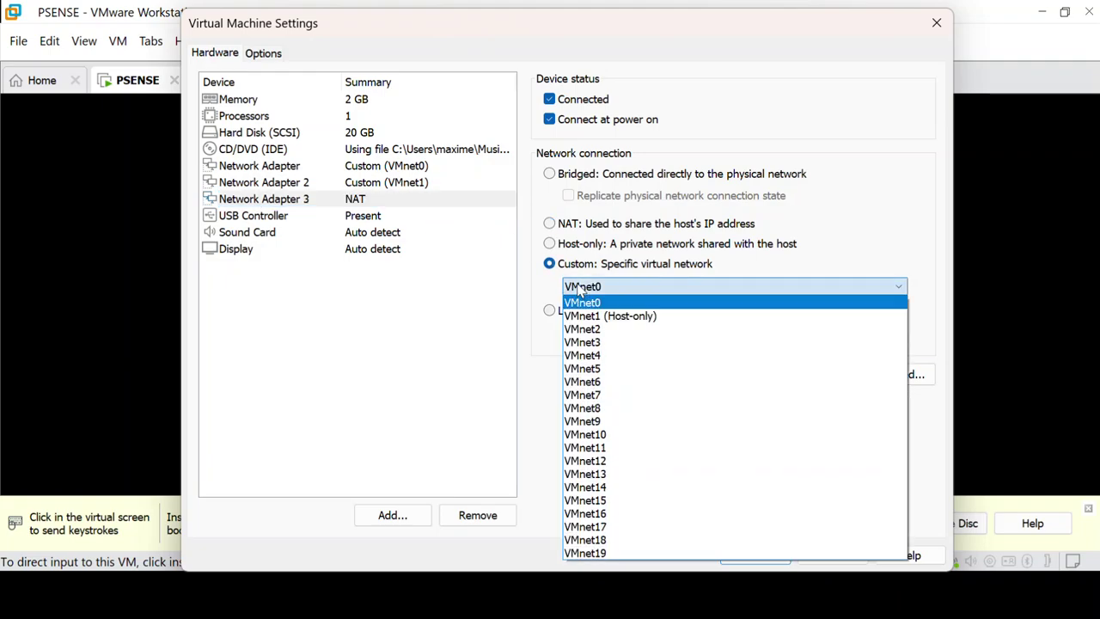
left_click(585, 329)
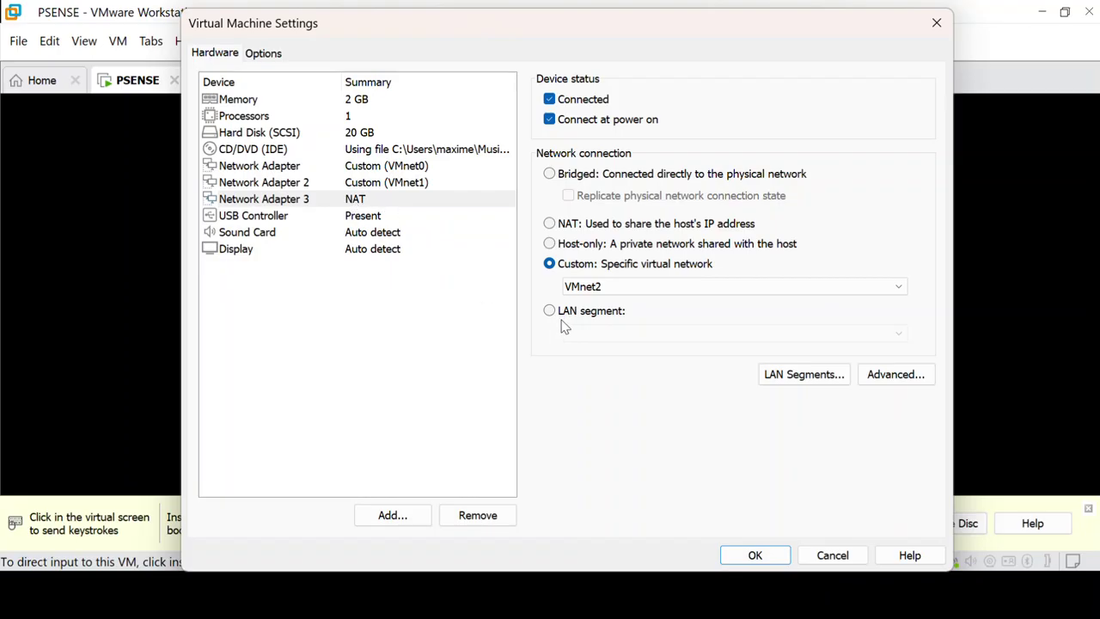
left_click(737, 555)
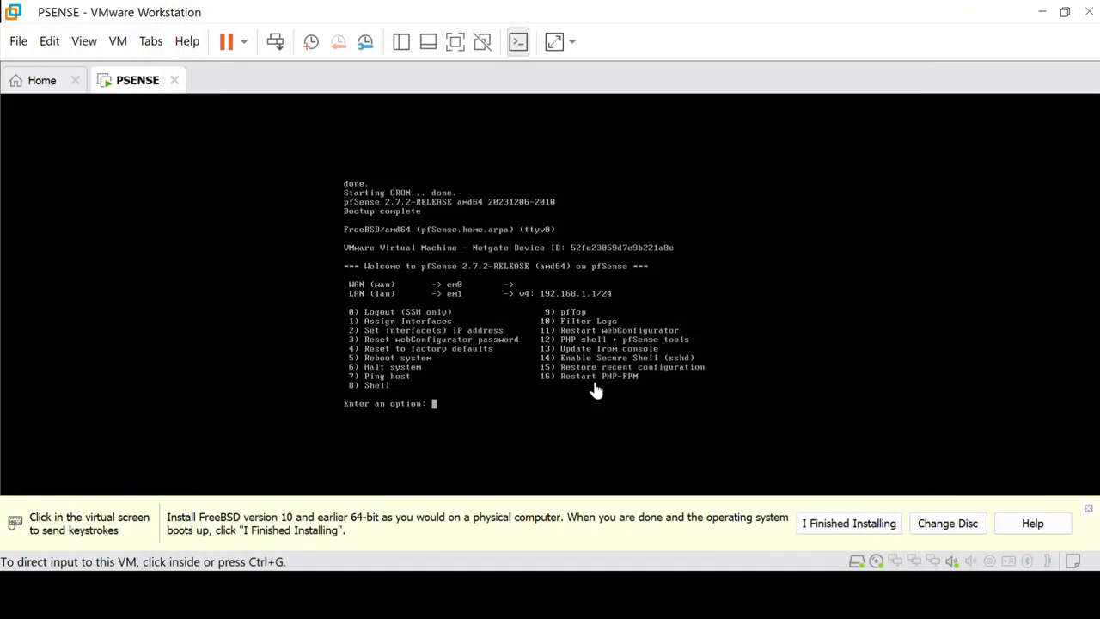
Step: Press Enter in the pfSense console to redisplay the menu showing WAN em0 at 10.0.0.99/24
left_click(594, 387)
key("Return")
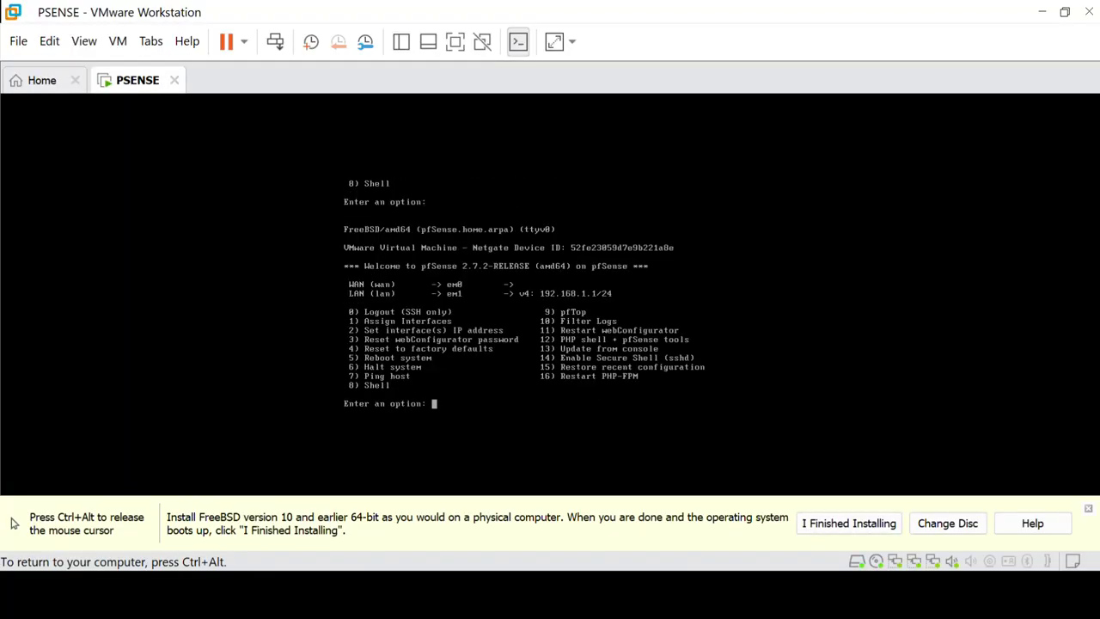
key("ctrl+alt")
left_click(683, 369)
key("Return")
key("ctrl+alt")
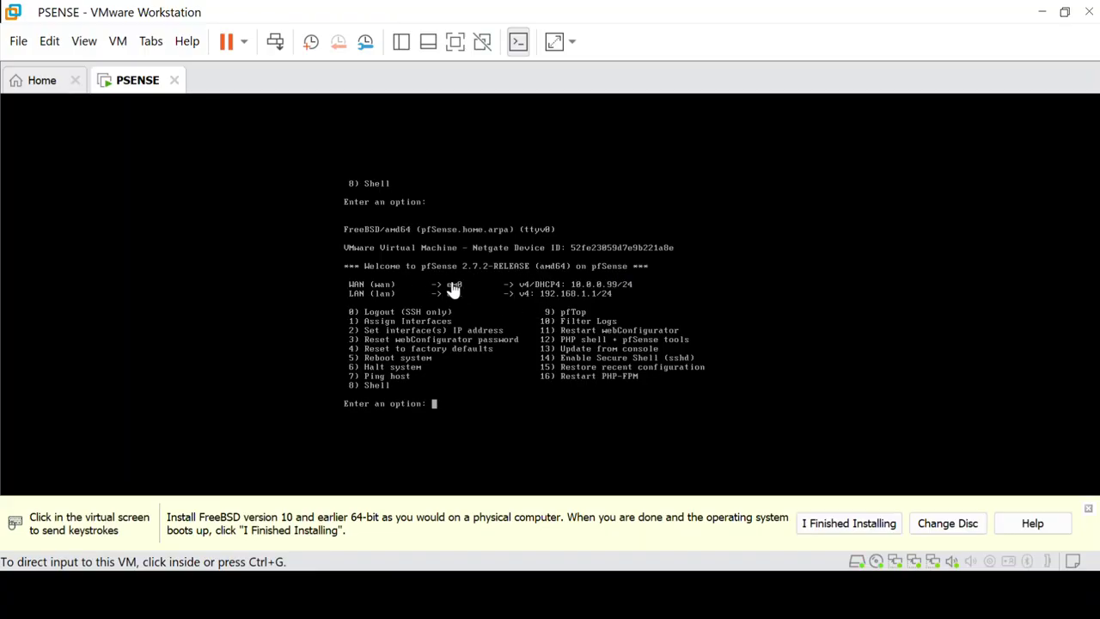
left_click(501, 368)
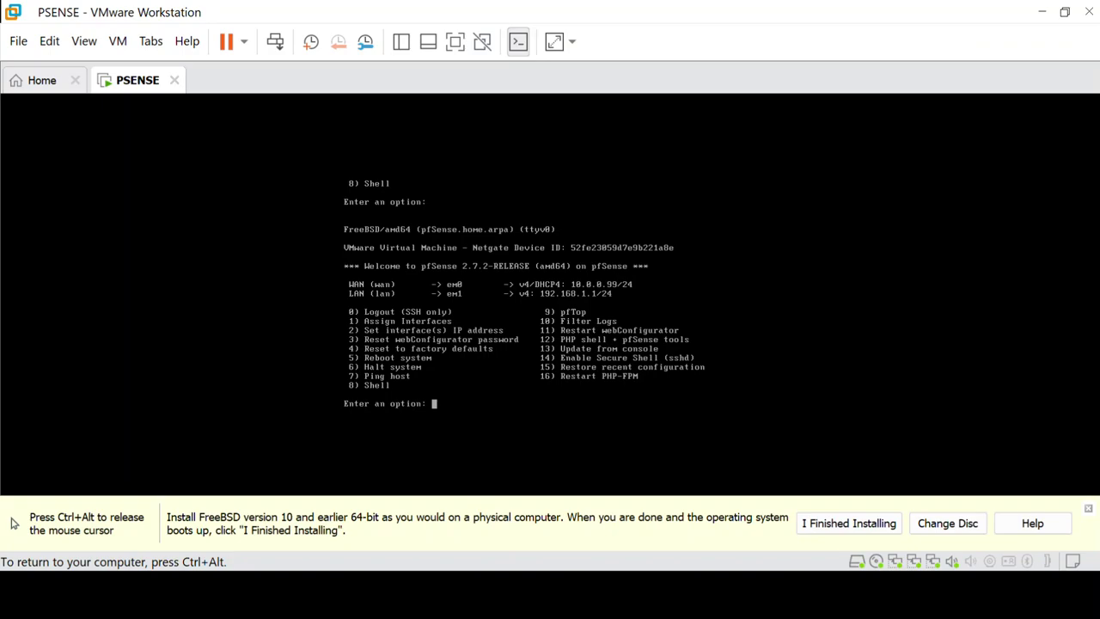
key("ctrl+alt")
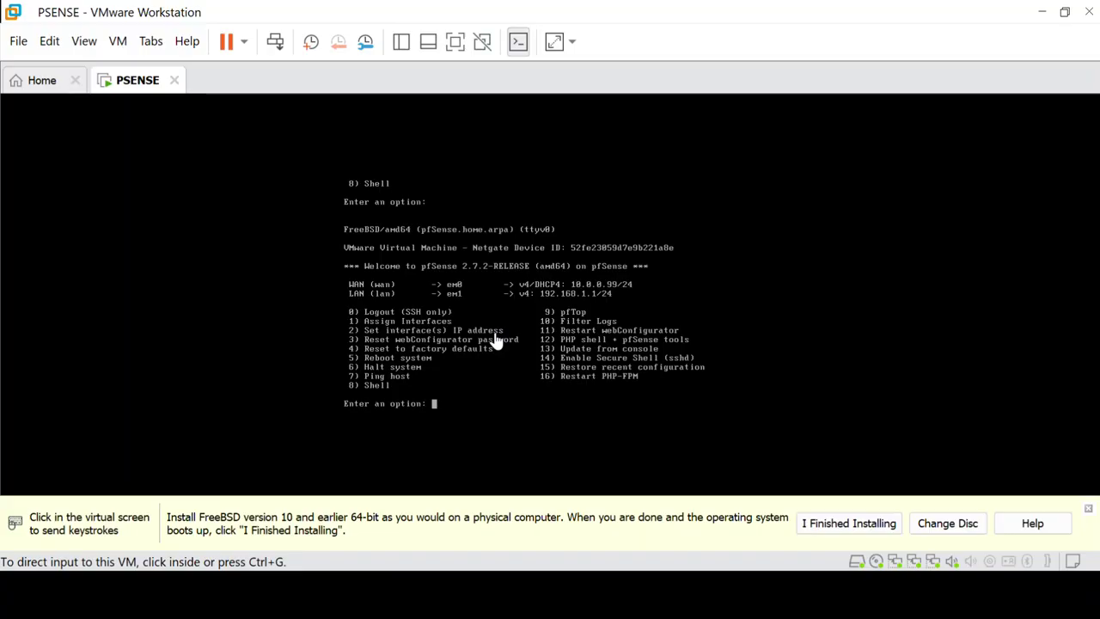
Step: Choose console option 2 to set interface IP addresses, then pick interface 2 (LAN)
left_click(496, 340)
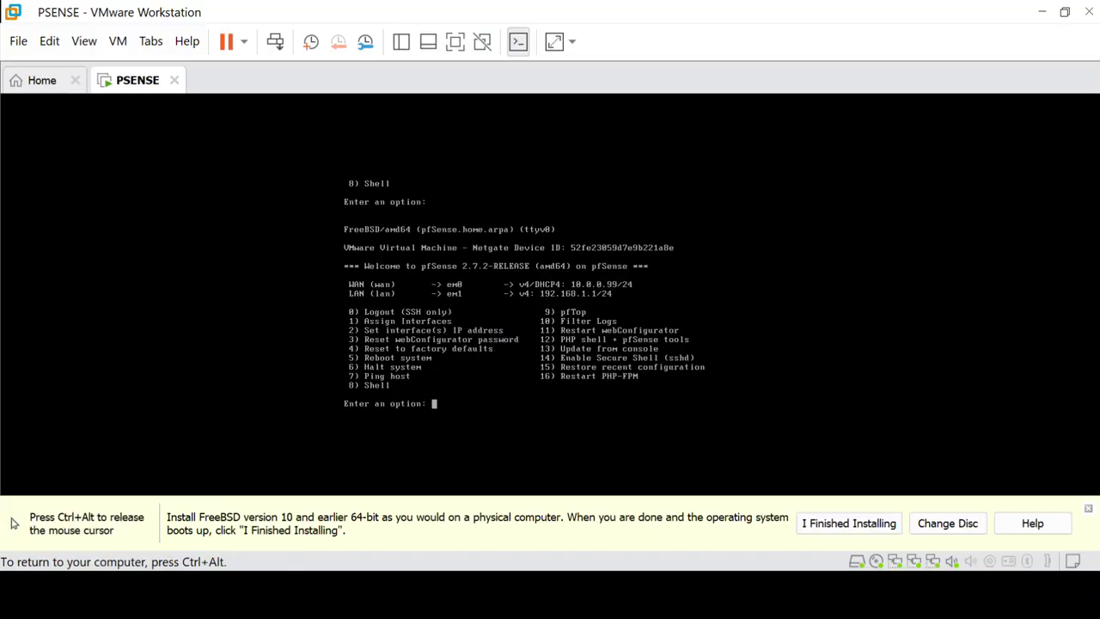
key("Down")
key("BackSpace")
key("BackSpace")
key("BackSpace")
key("BackSpace")
type("2")
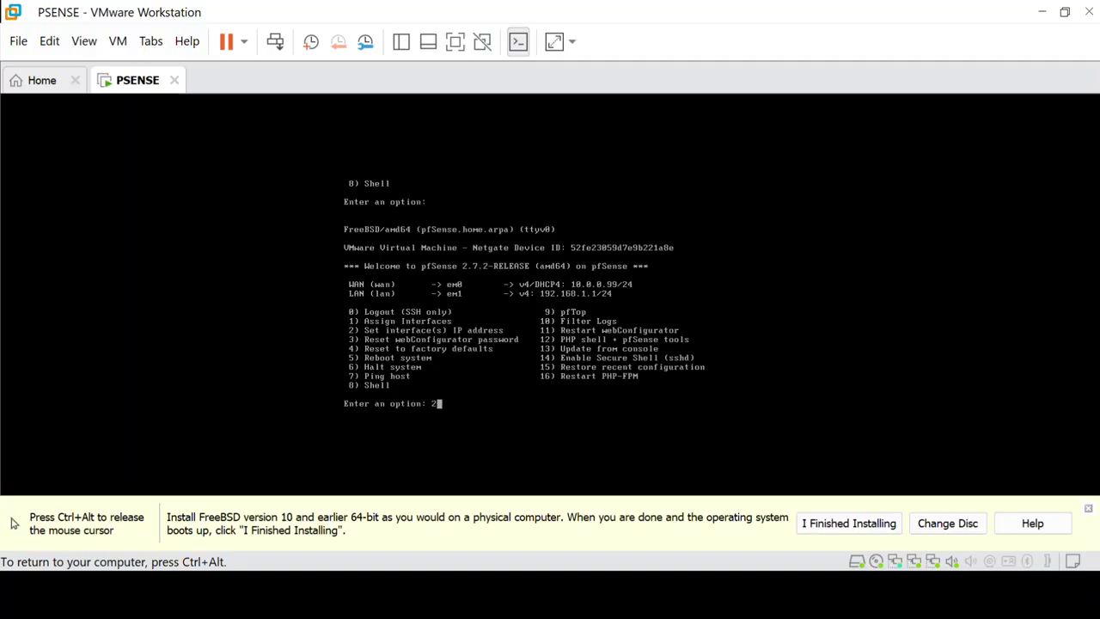
key("Return")
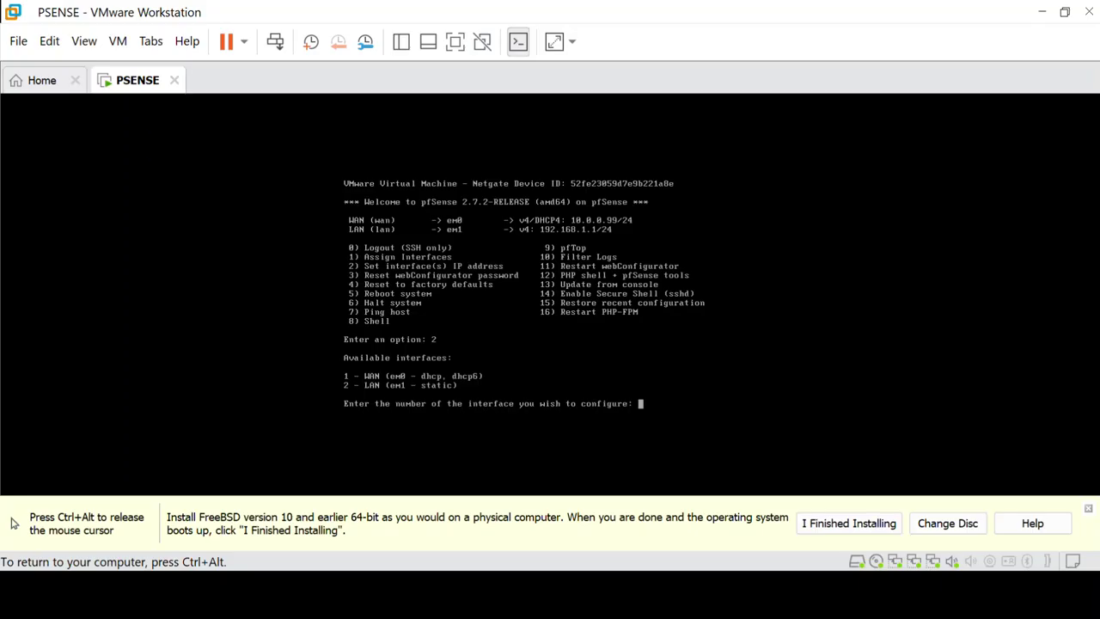
type("2")
key("Return")
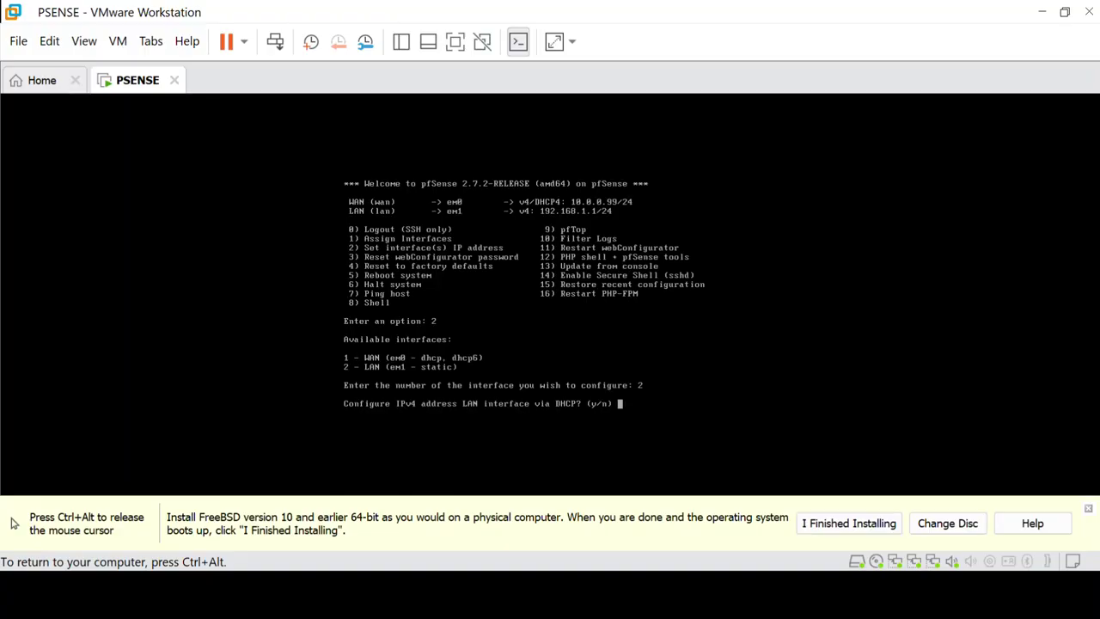
Step: Decline DHCP and enter 172.16.1.254 as the LAN static IPv4 address, then release the VM
type("n")
key("Return")
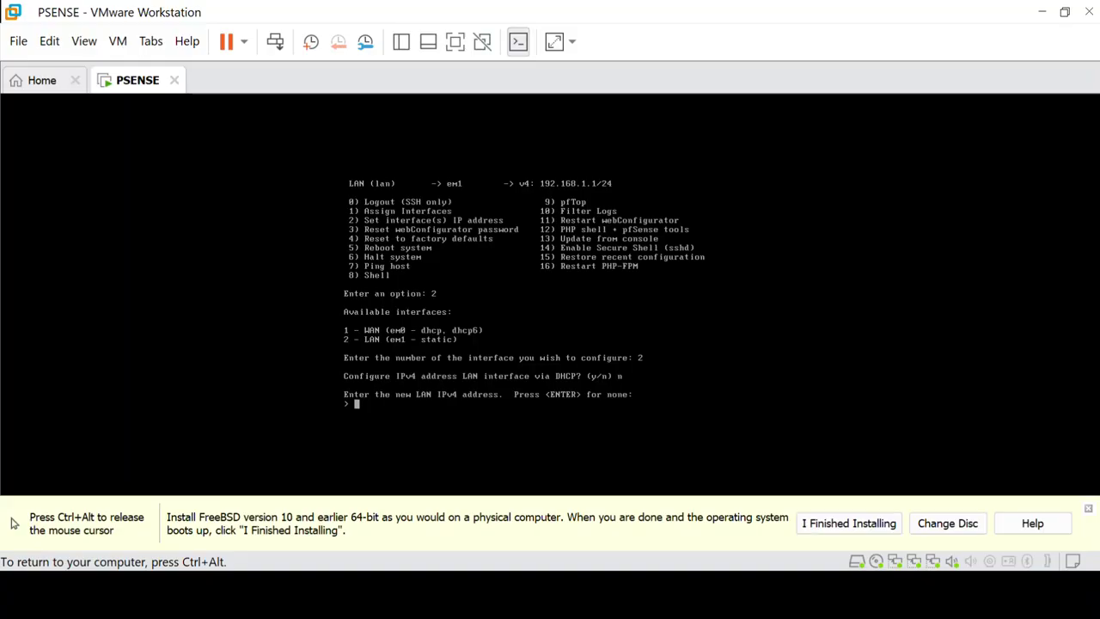
type("172.16.1.254")
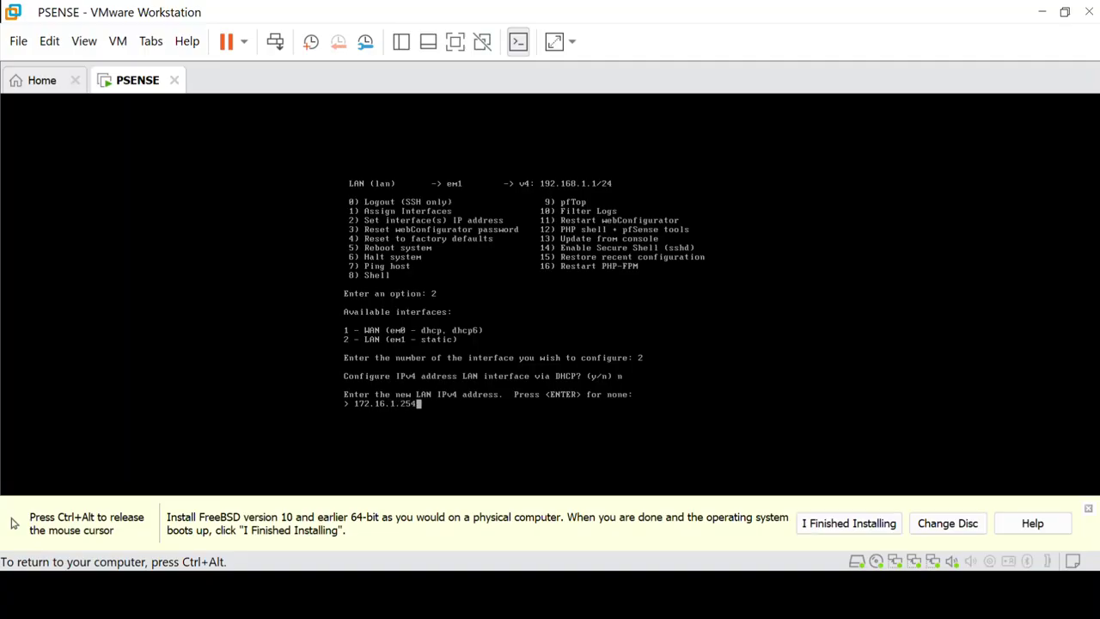
key("Return")
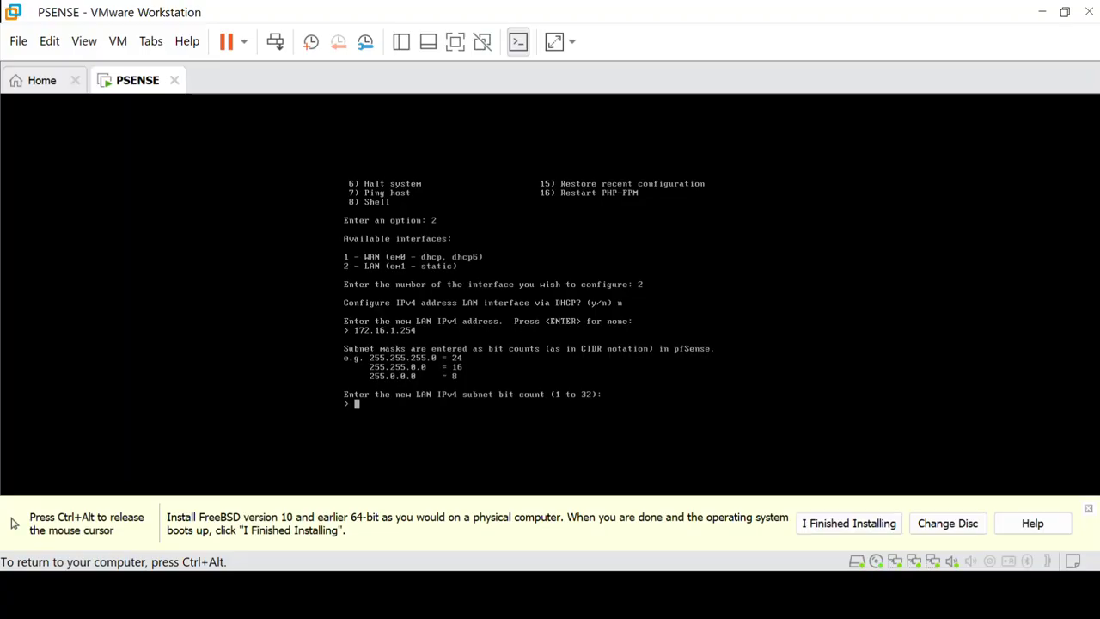
key("ctrl+alt")
key("super")
key("super")
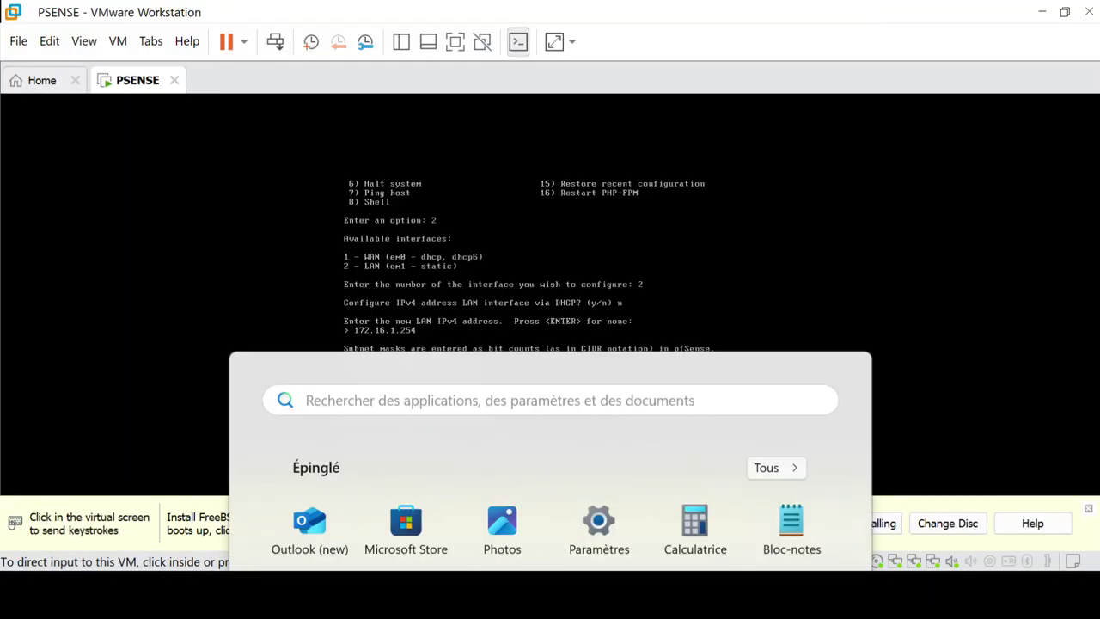
mouse_move(667, 594)
left_click(777, 423)
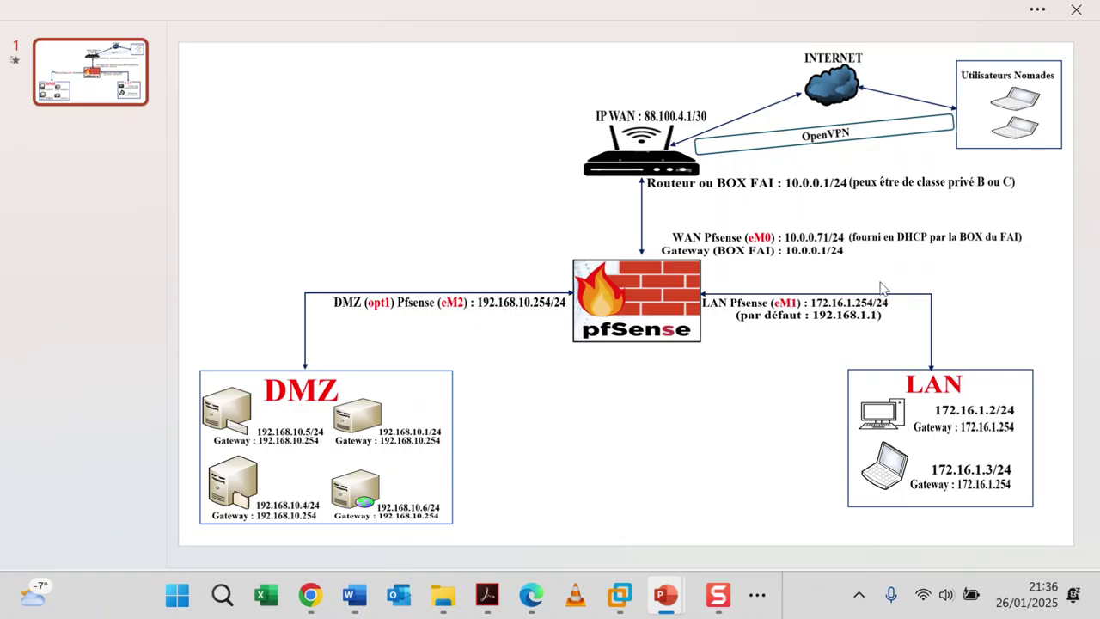
key("super")
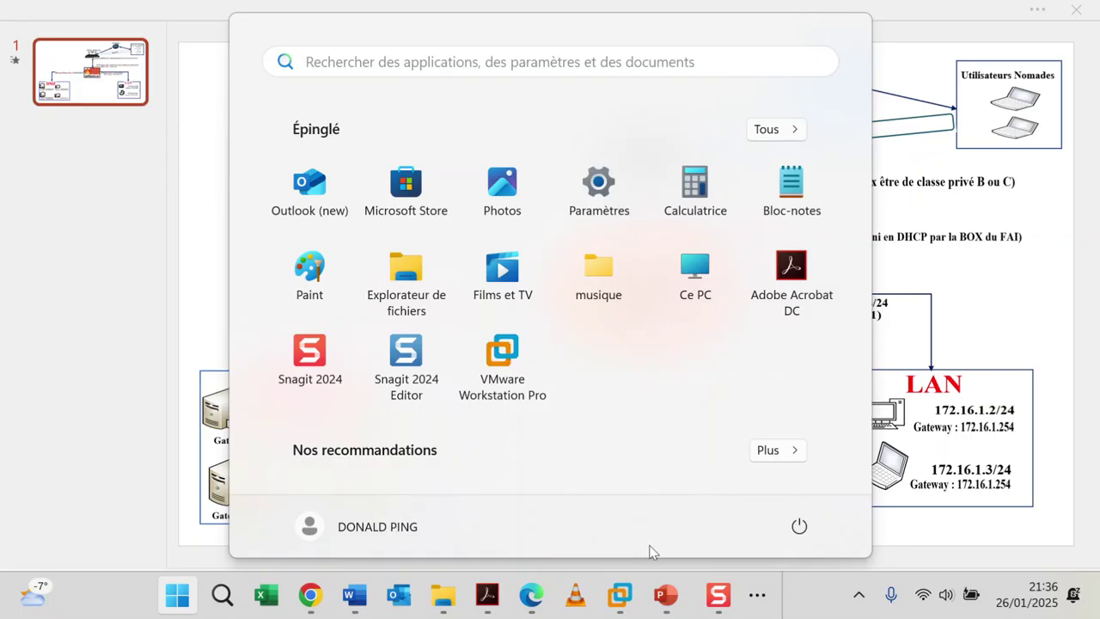
mouse_move(621, 594)
left_click(920, 469)
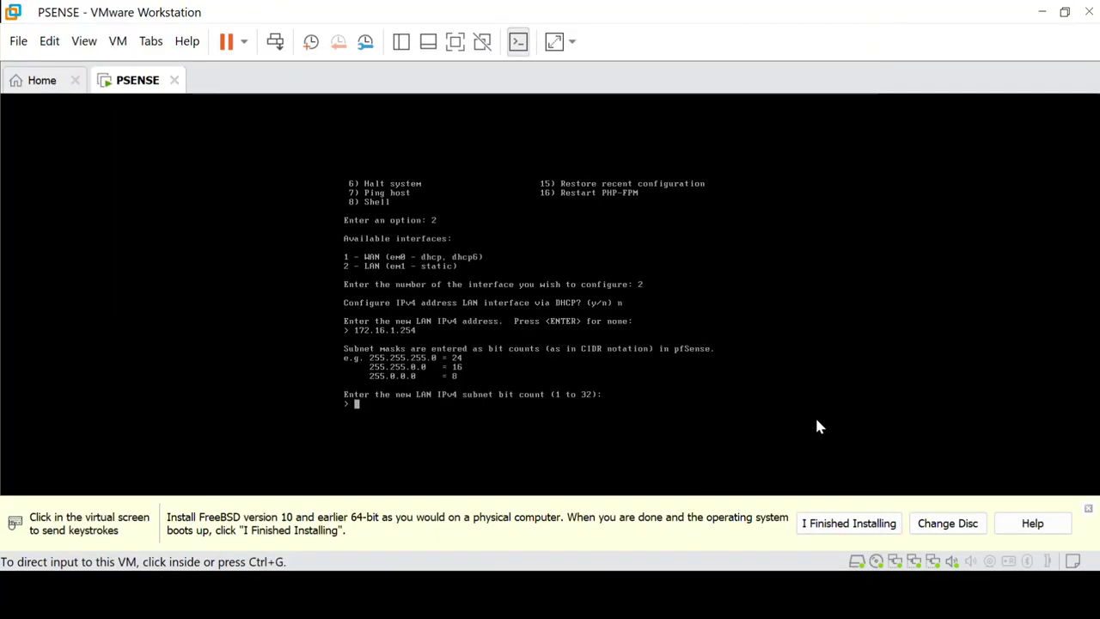
Step: Set a 24-bit LAN subnet with no upstream gateway, declining DHCP6 and leaving IPv6 empty
left_click(551, 419)
type("24")
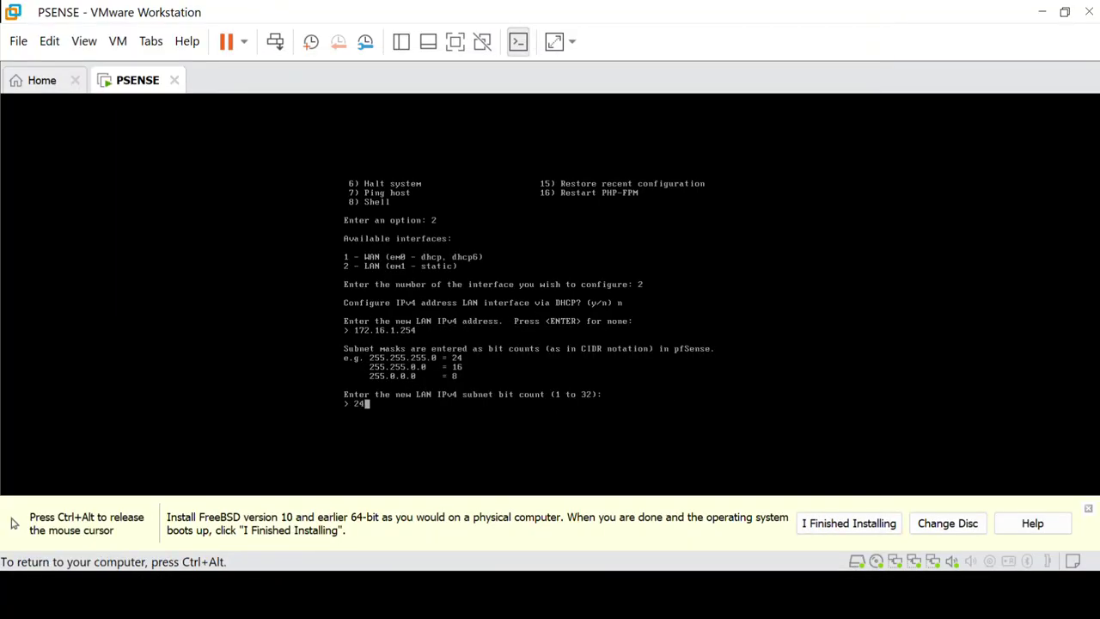
key("Return")
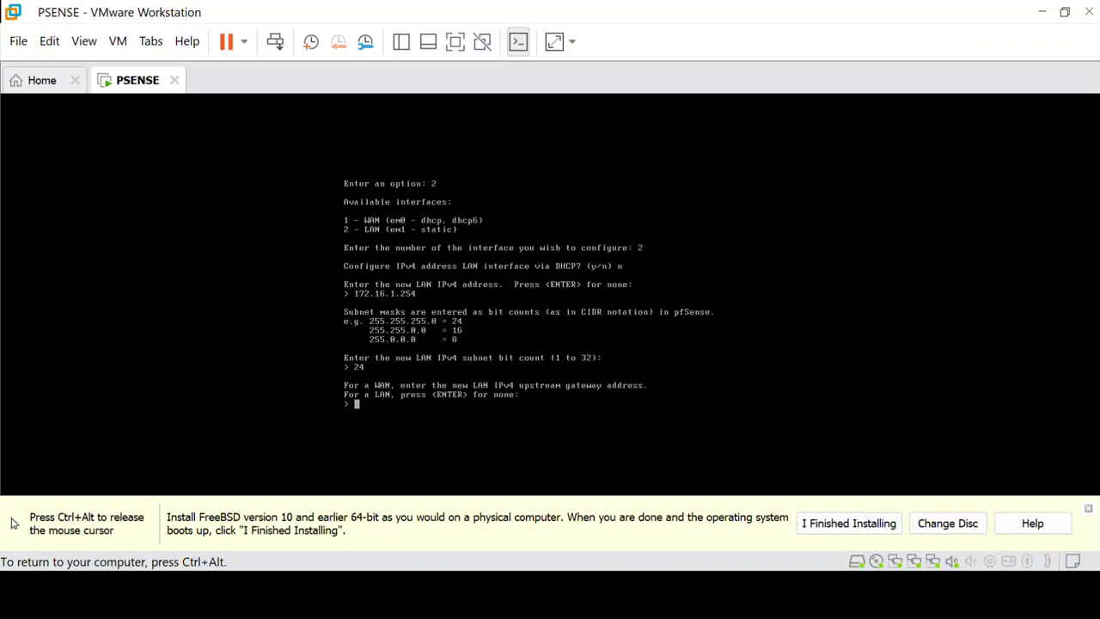
key("Return")
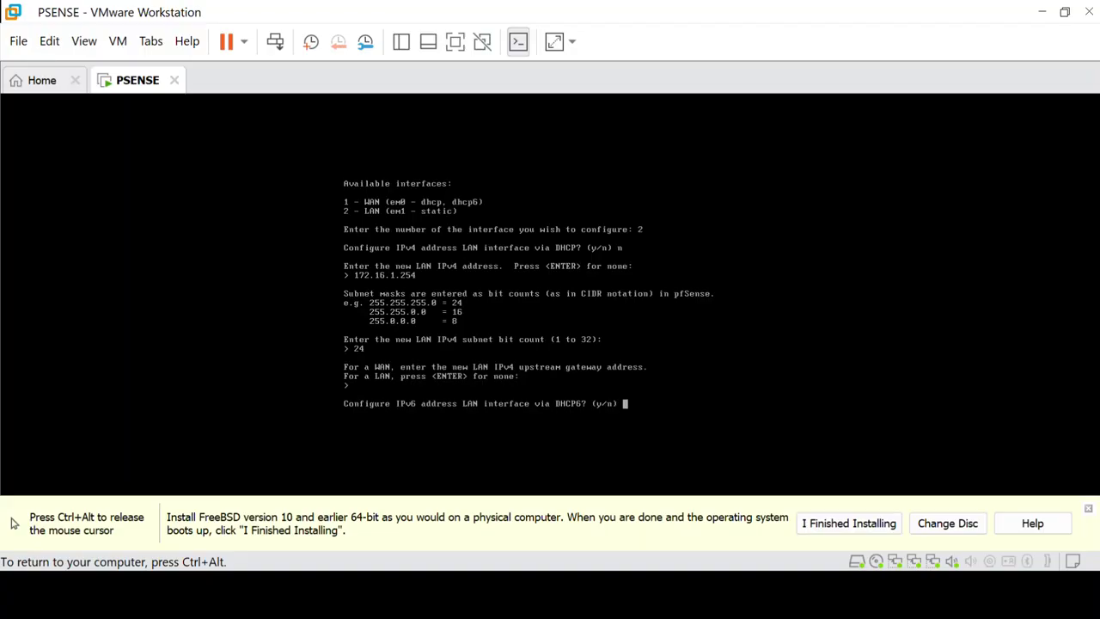
type("n")
key("Return")
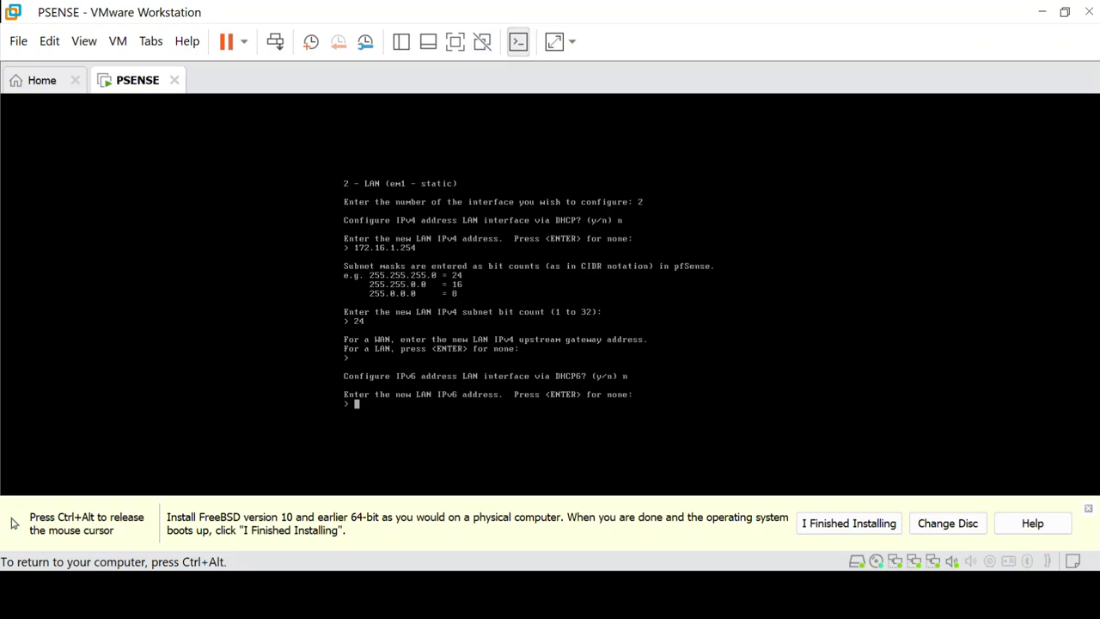
key("Return")
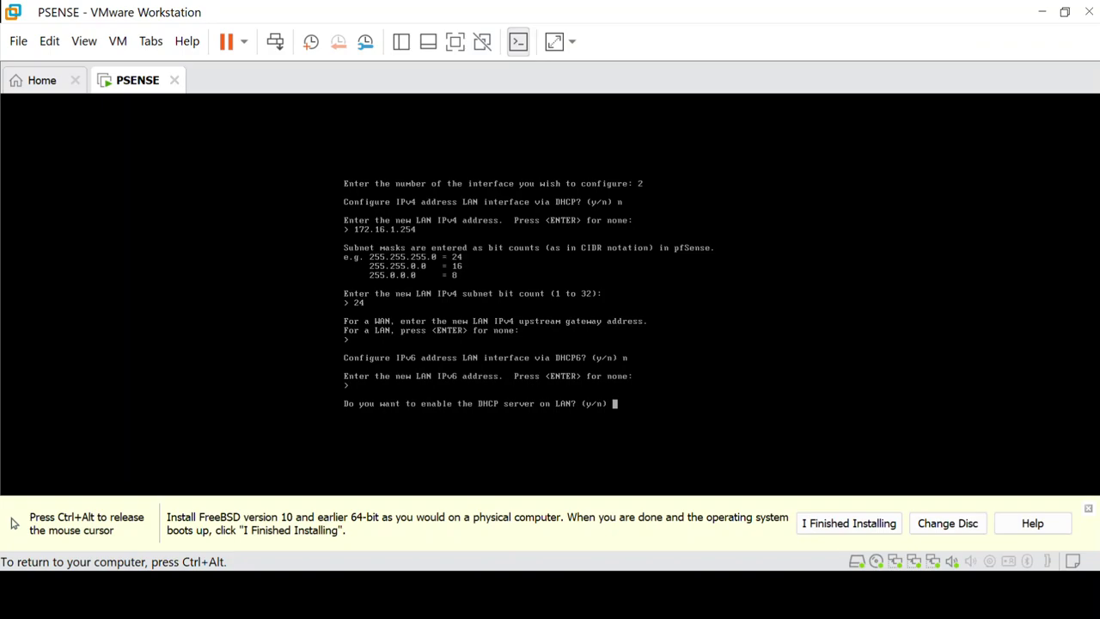
Step: Keep the LAN DHCP server disabled and HTTPS for the webConfigurator, then release the VM
type("n")
key("Return")
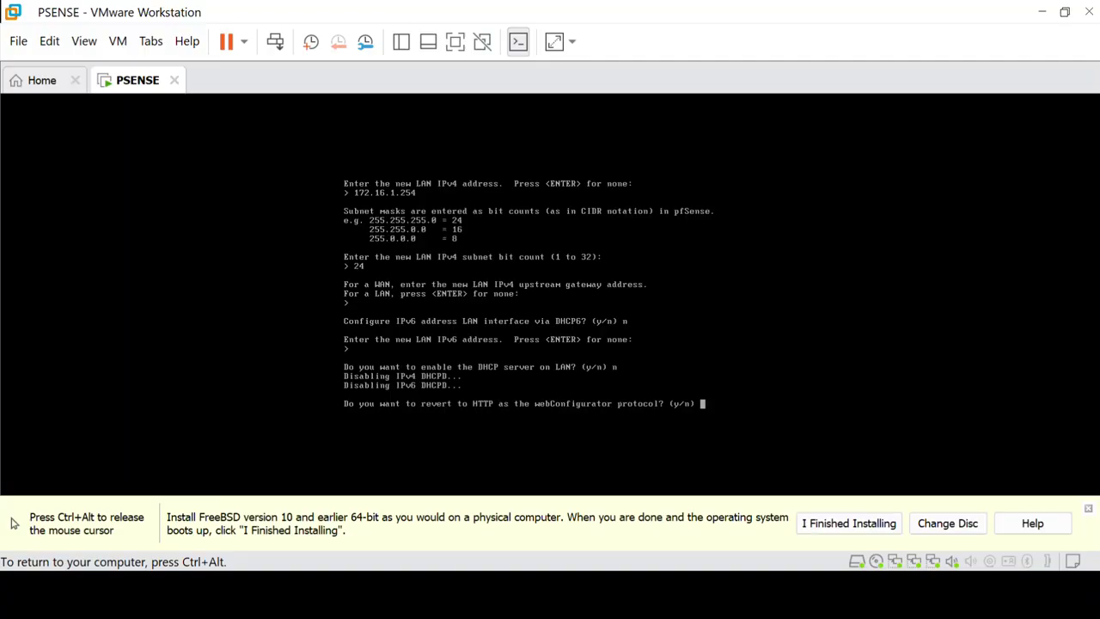
type("n")
key("Return")
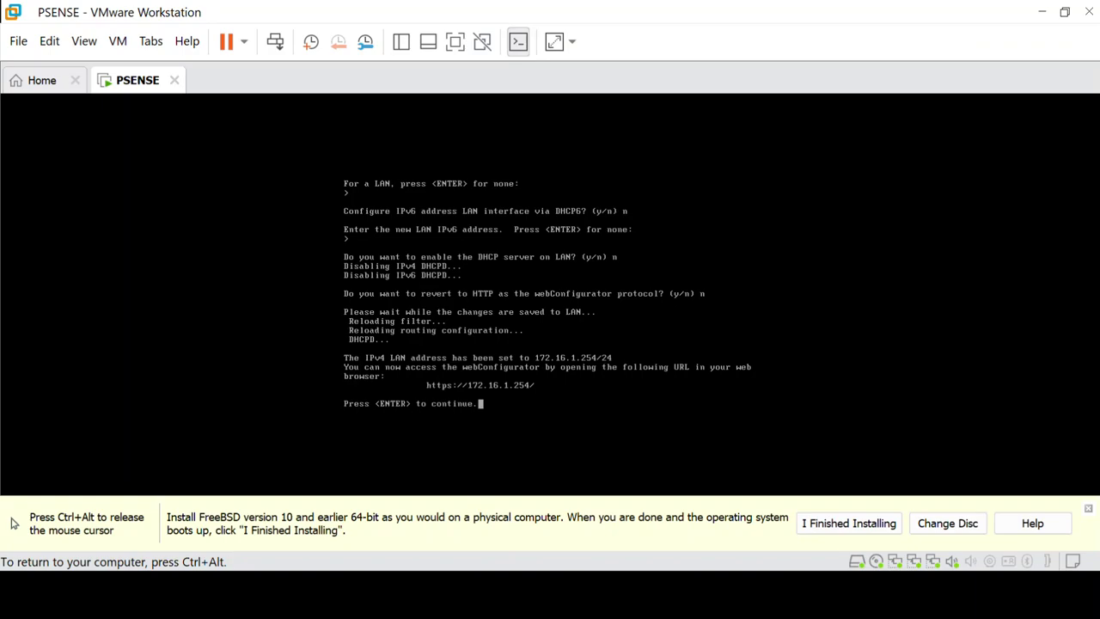
key("ctrl+alt")
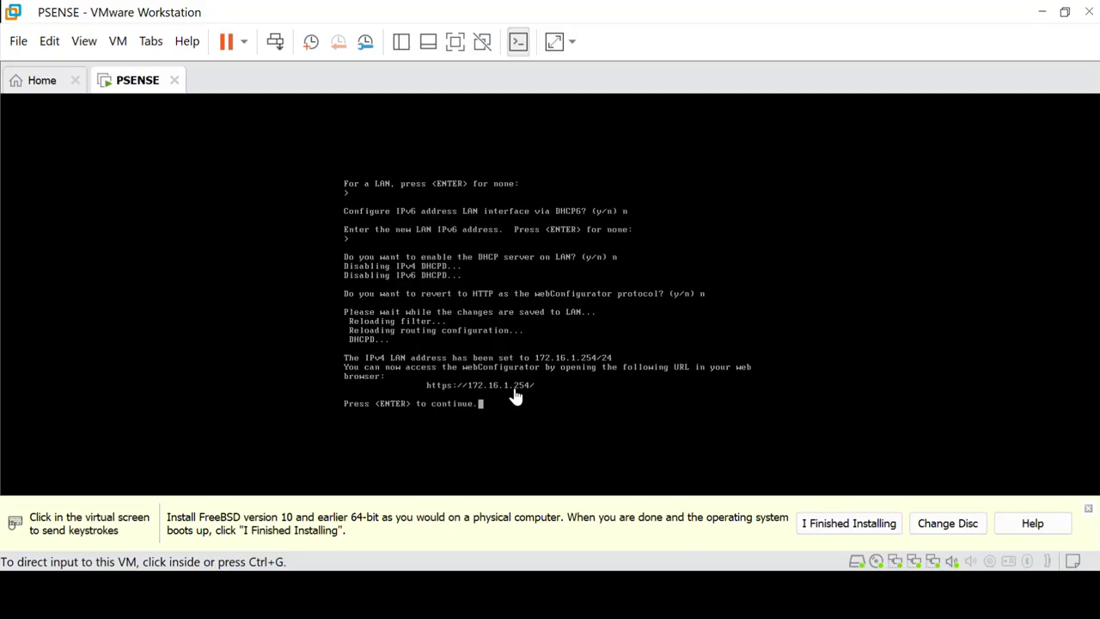
Step: Bring the Connexions réseau window to the front and reposition it on screen
key("super")
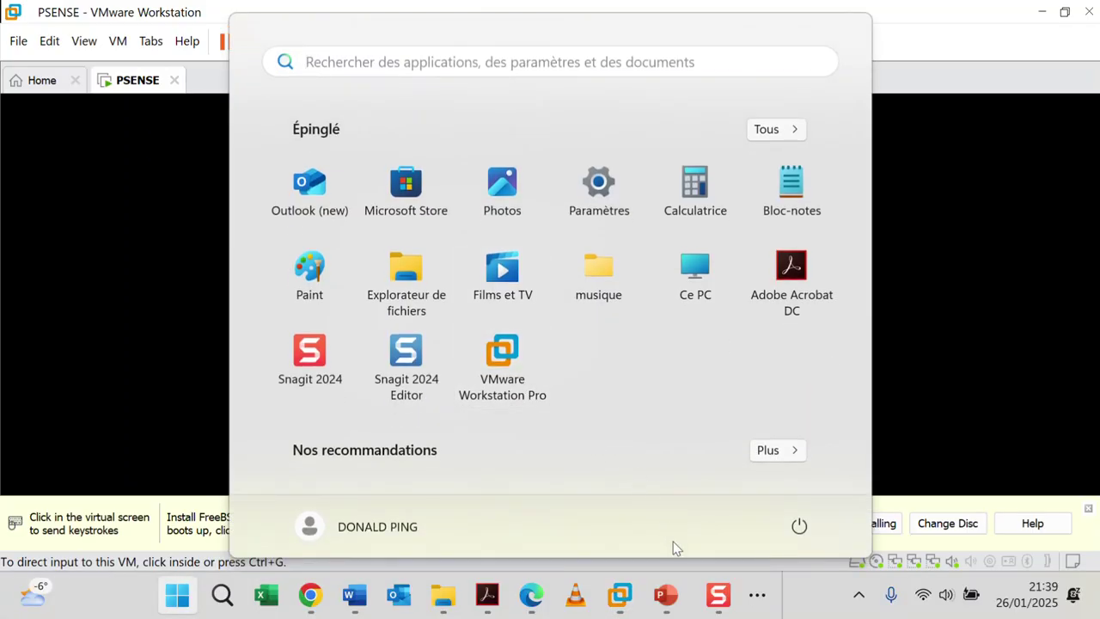
left_click(762, 597)
mouse_move(783, 534)
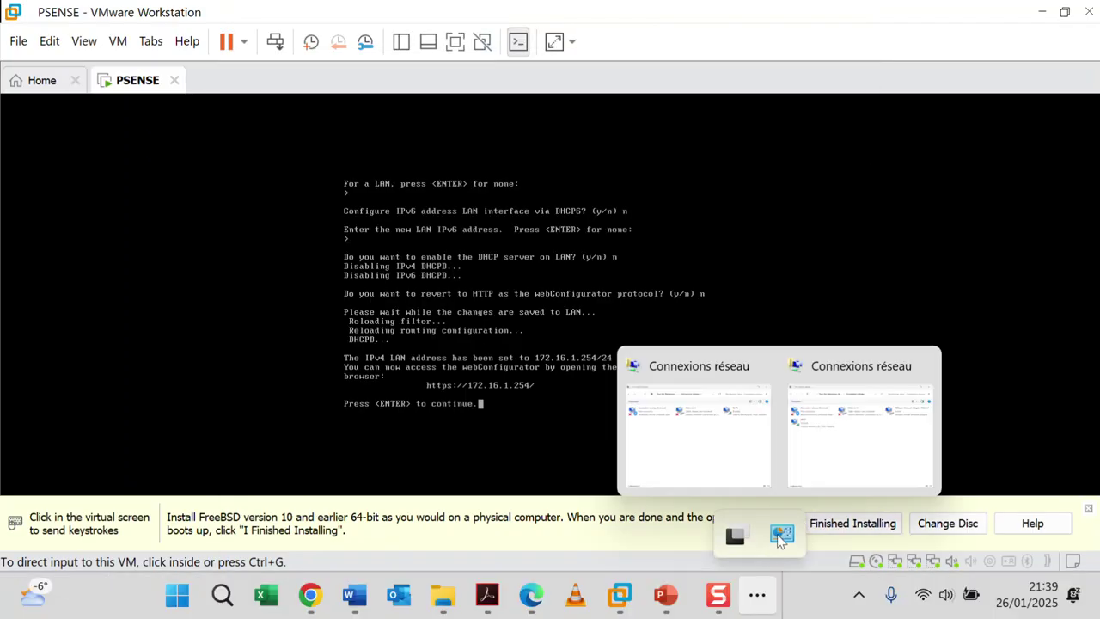
left_click(845, 447)
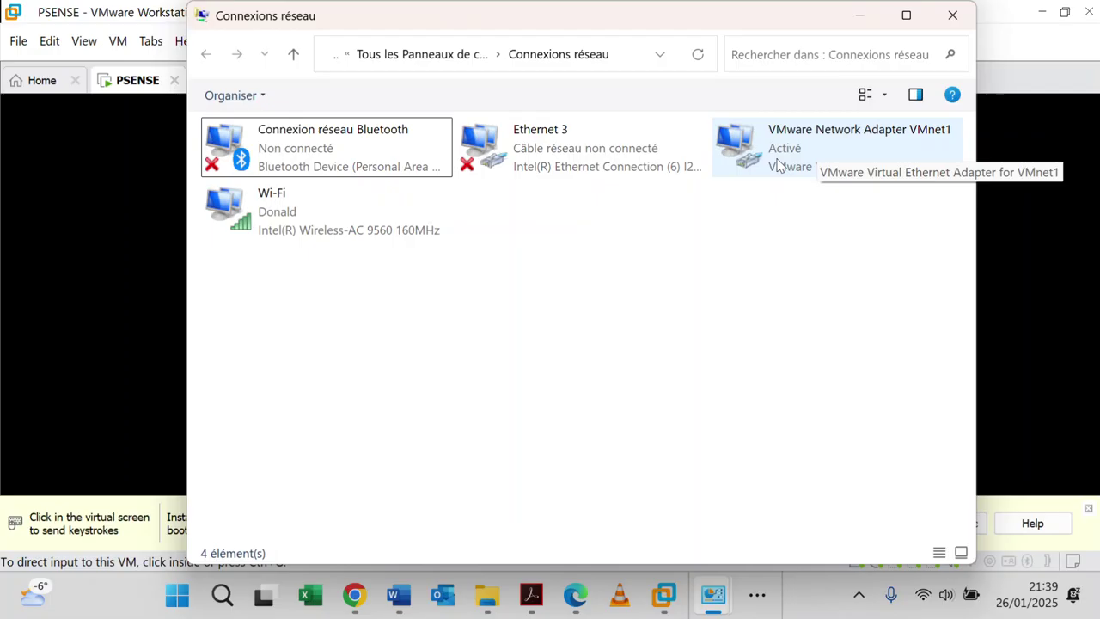
left_click_drag(674, 24, 673, 436)
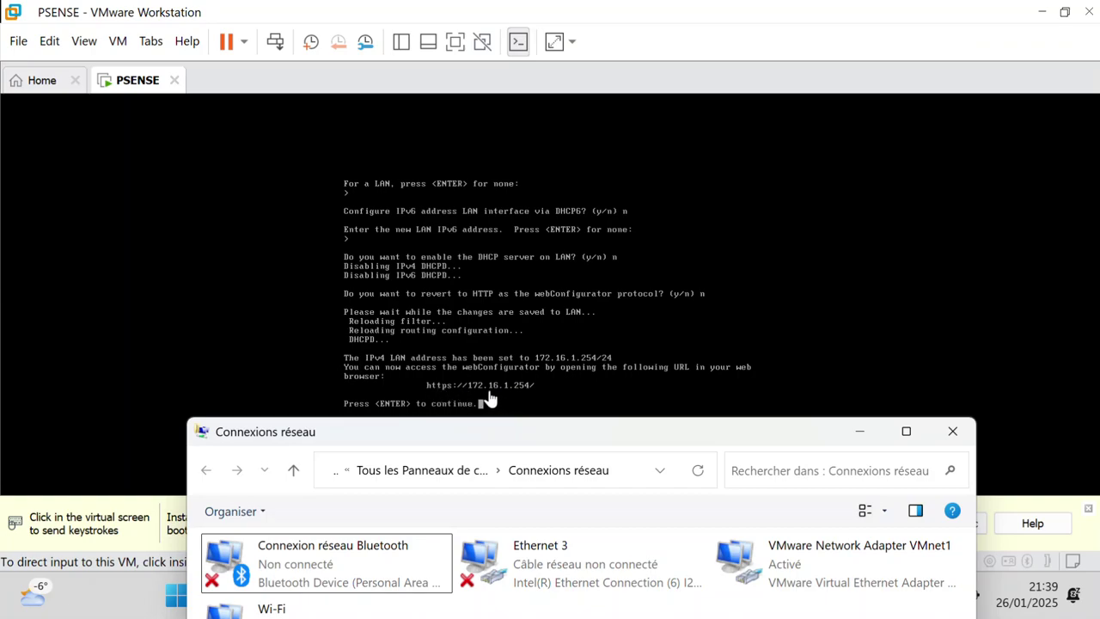
left_click_drag(506, 436, 494, 104)
Step: Open the TCP/IPv4 properties of the VMware Network Adapter VMnet1
left_click(750, 236)
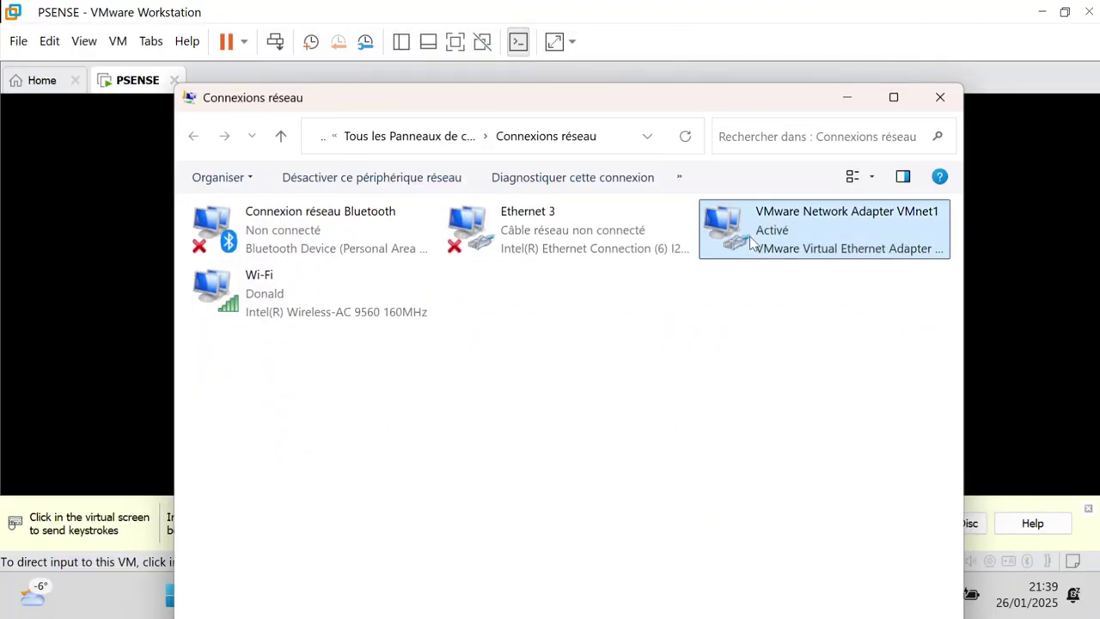
right_click(750, 236)
left_click(810, 434)
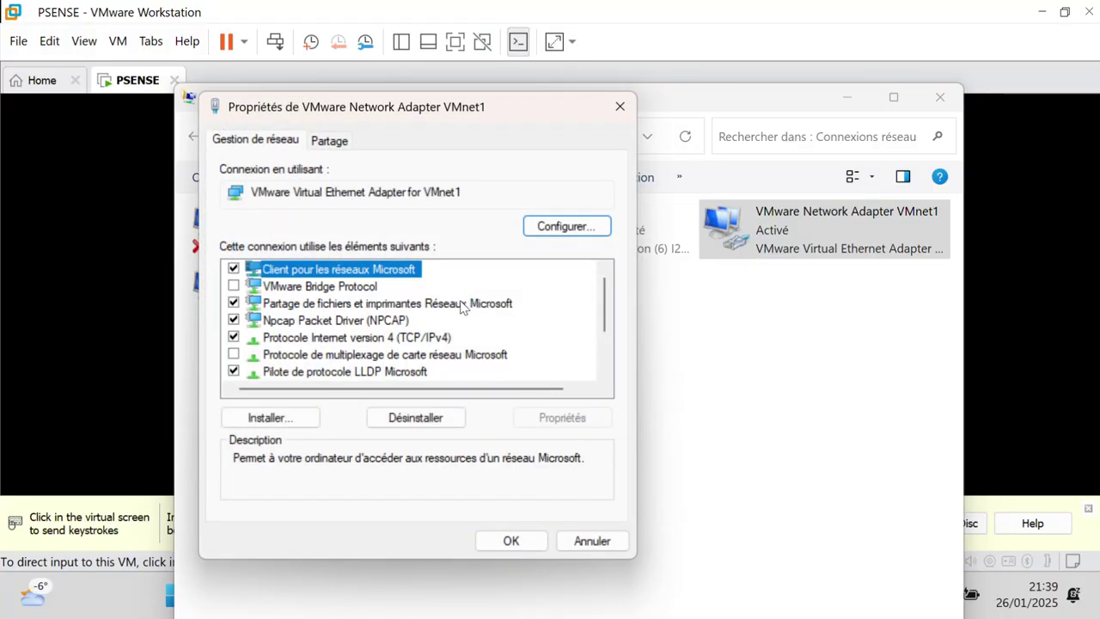
left_click(418, 339)
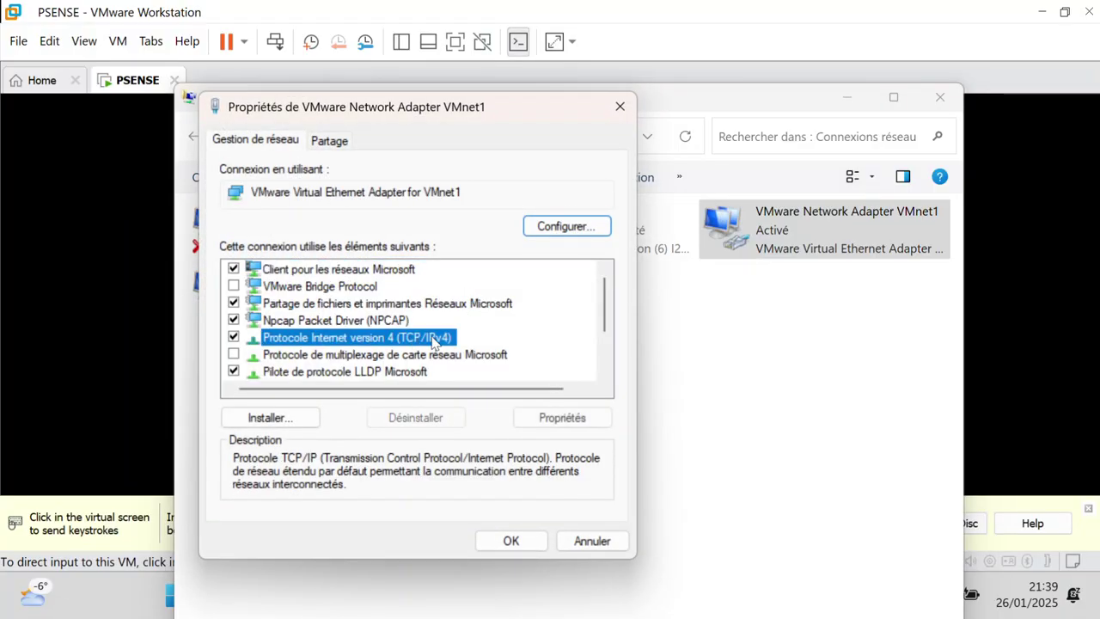
left_click(562, 418)
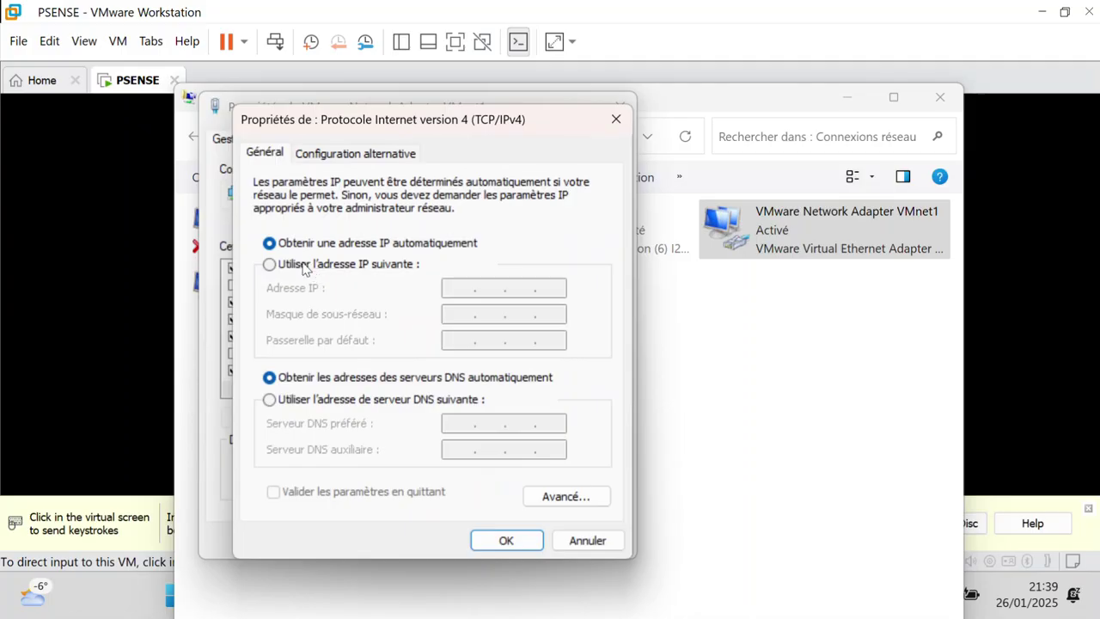
Step: Give VMnet1 static IP 172.16.1.10 with mask 255.255.255.0, save, and minimize Connexions réseau
left_click(302, 264)
left_click(460, 286)
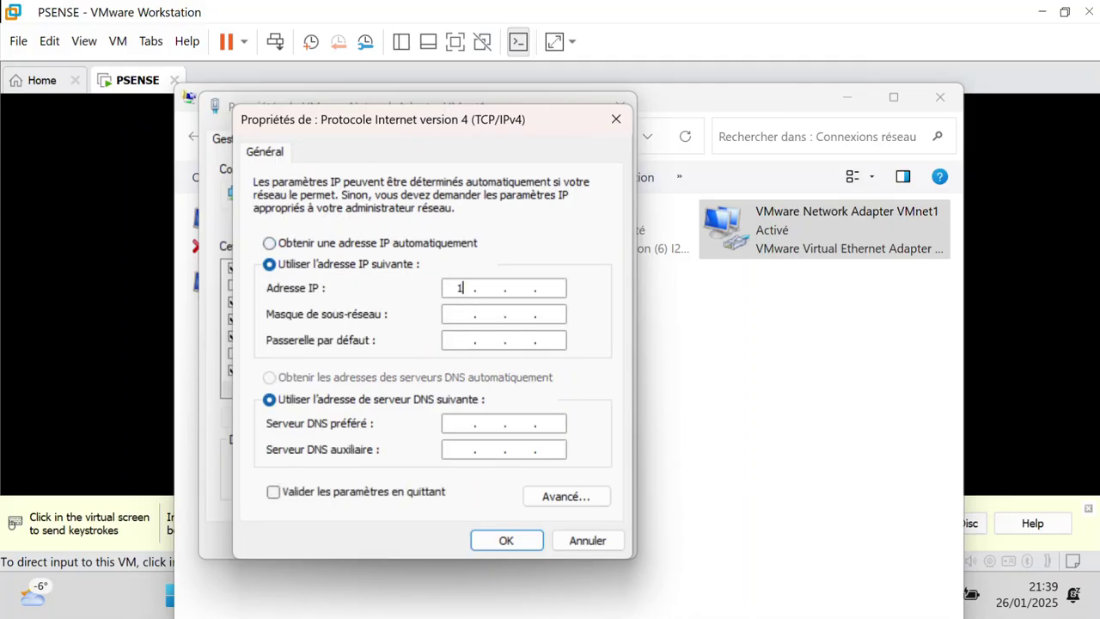
type("172 . 16 . 1 . 10")
left_click(453, 312)
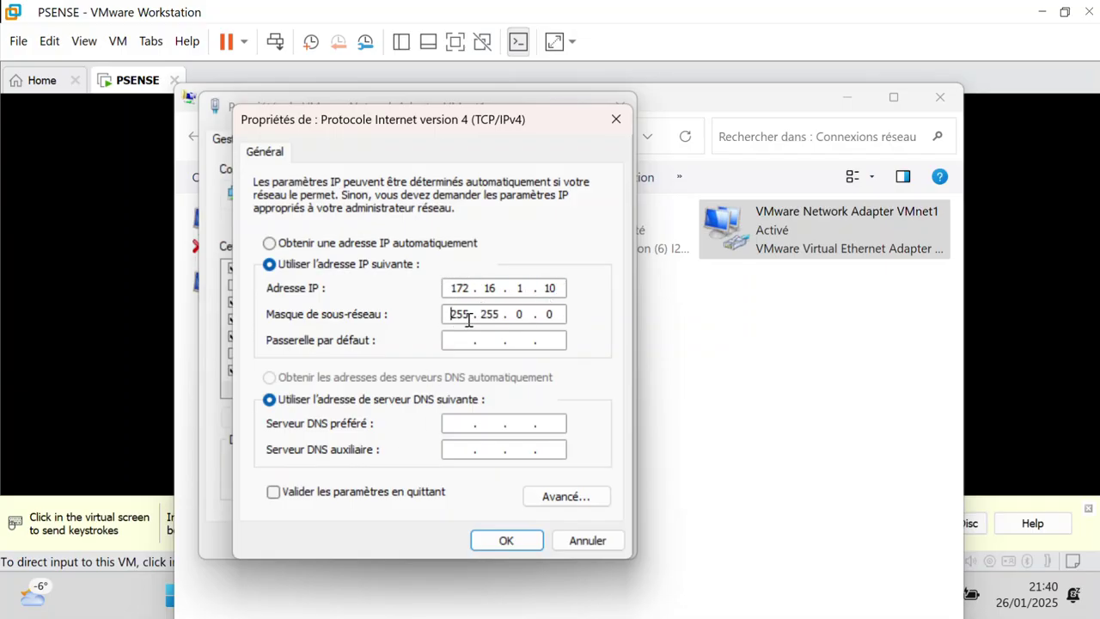
left_click(524, 318)
key("BackSpace")
type("255 .")
left_click(494, 539)
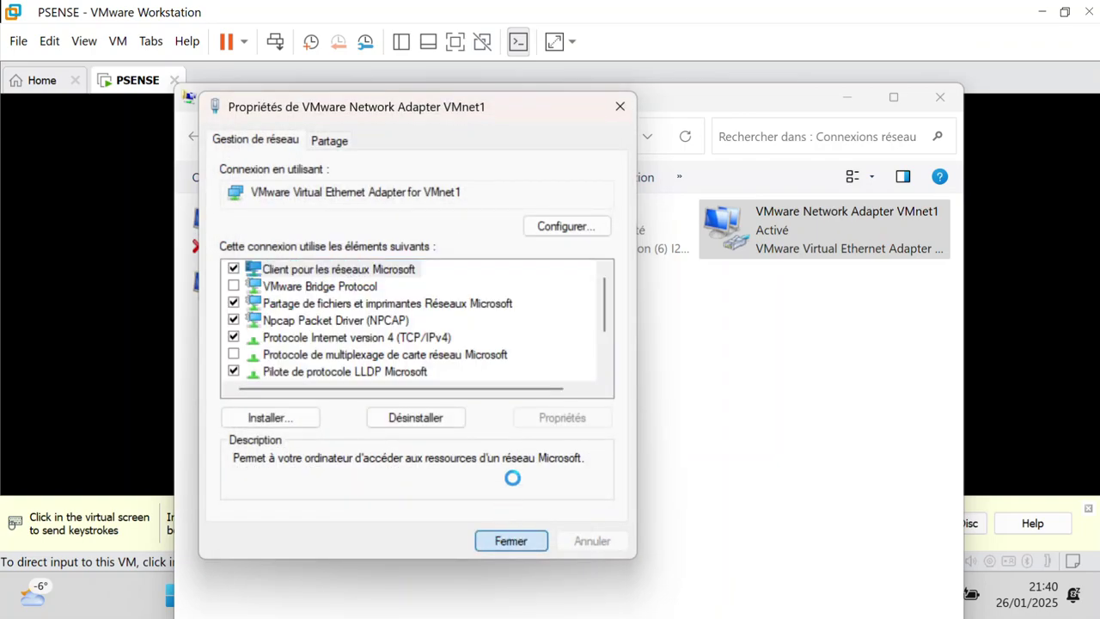
key("Return")
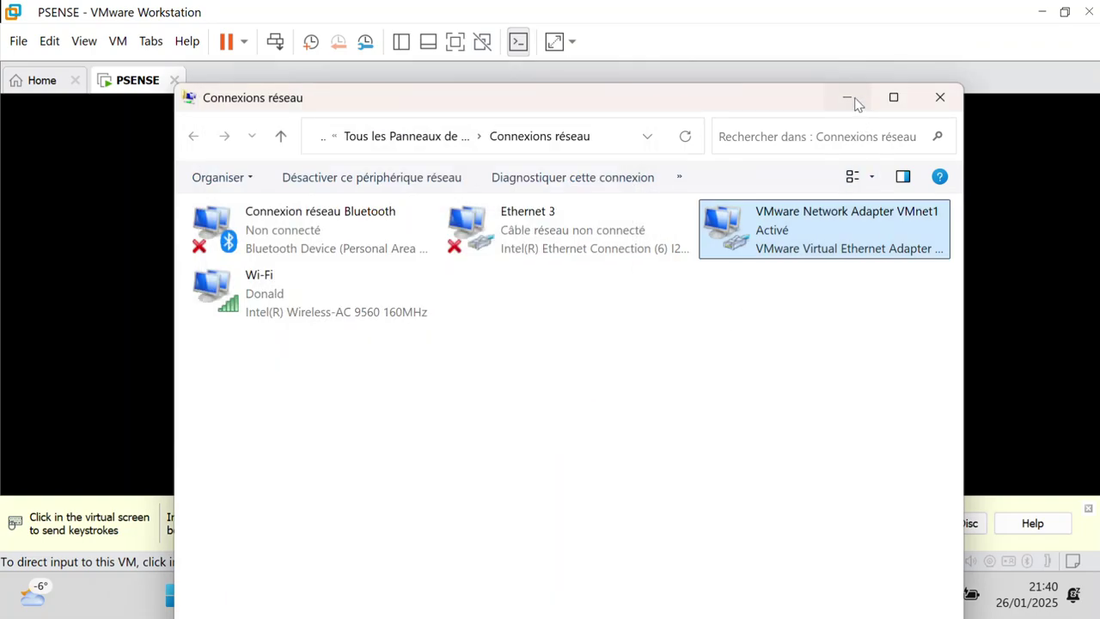
left_click(853, 99)
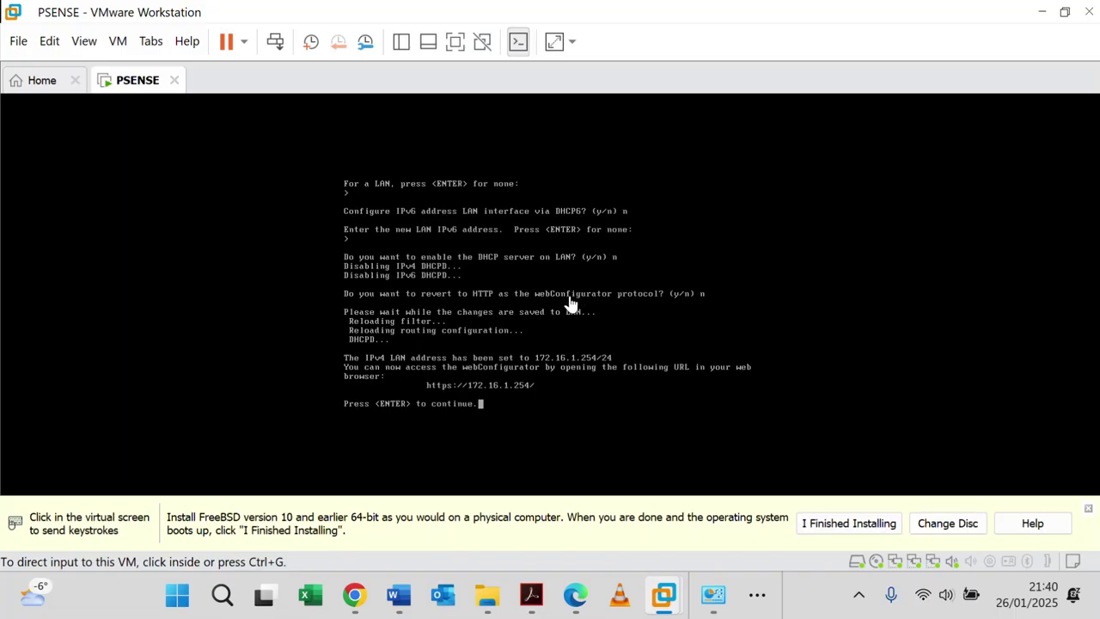
Step: Run ping 172.16.1.254 in a Command Prompt, then hide the command window
left_click(178, 595)
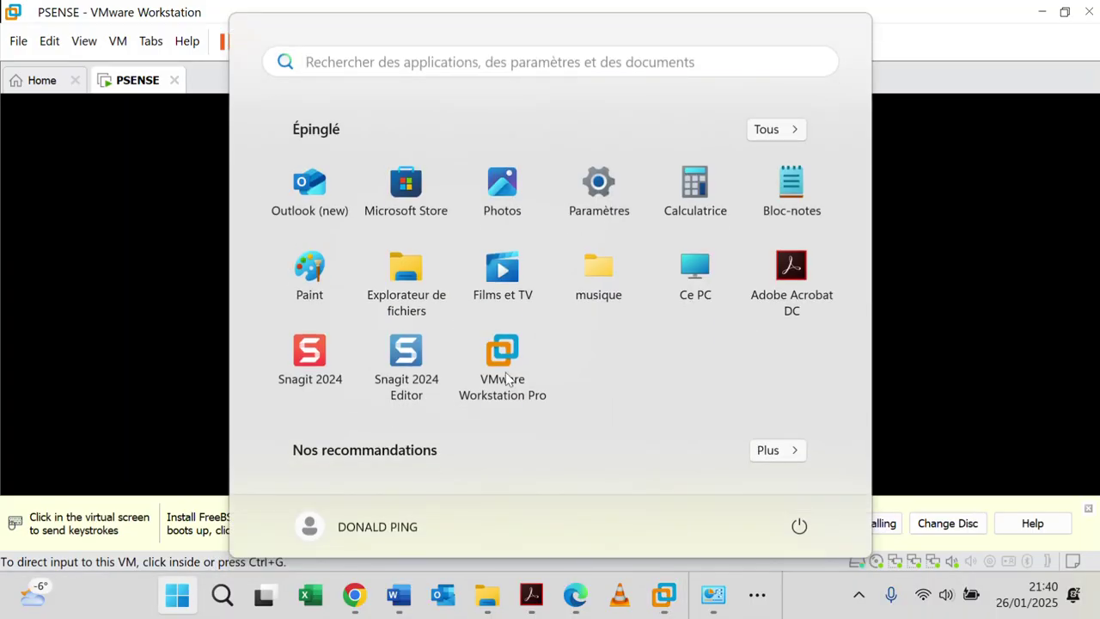
type("cmd")
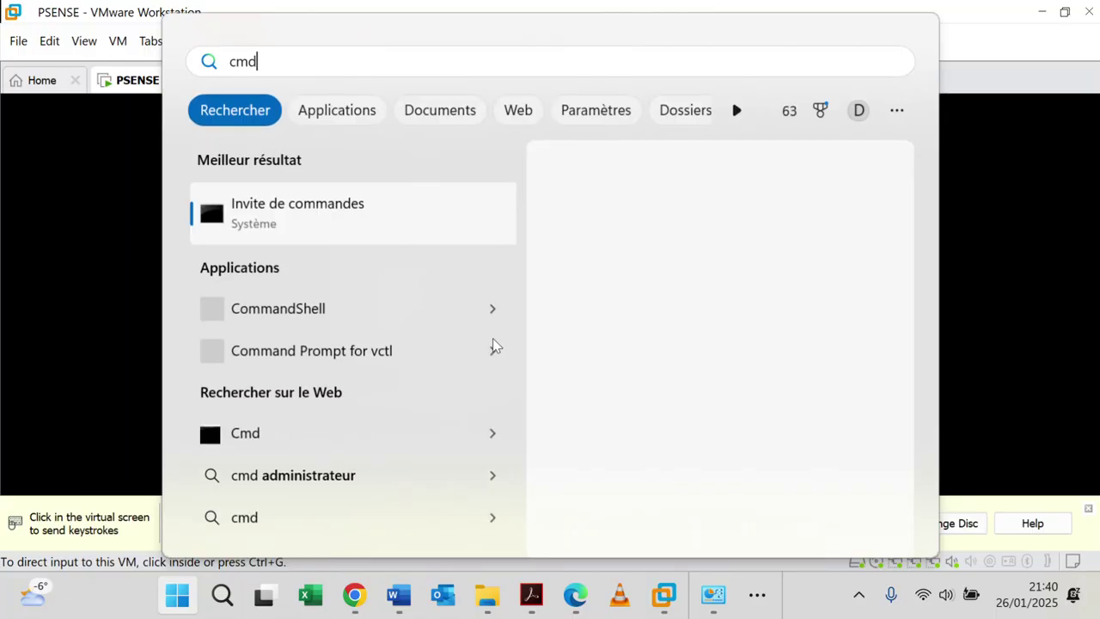
left_click(329, 212)
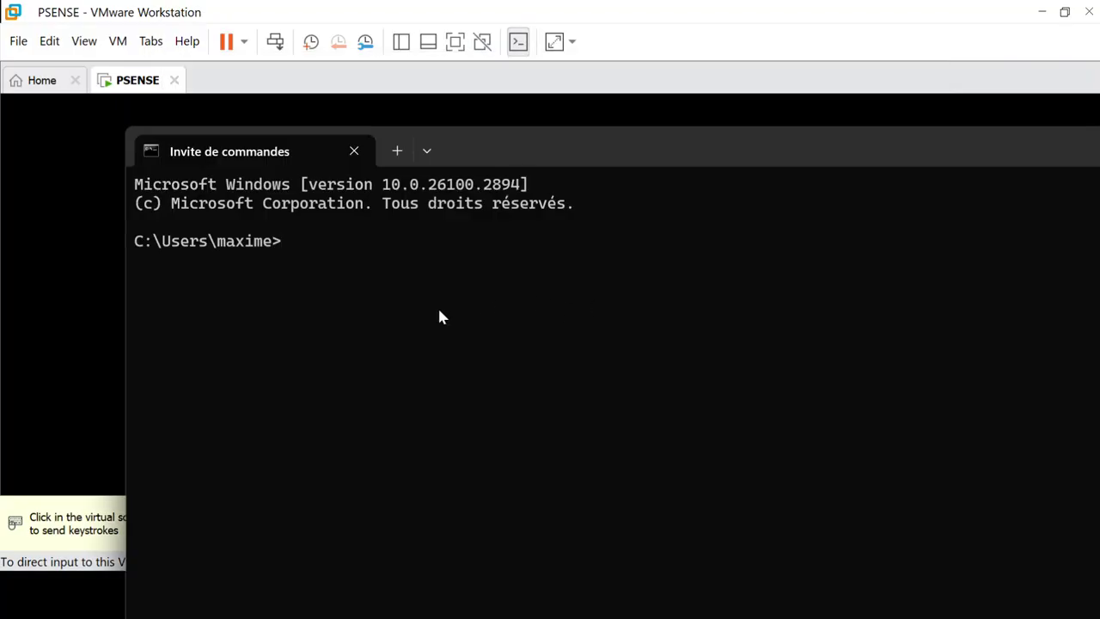
type("ping ")
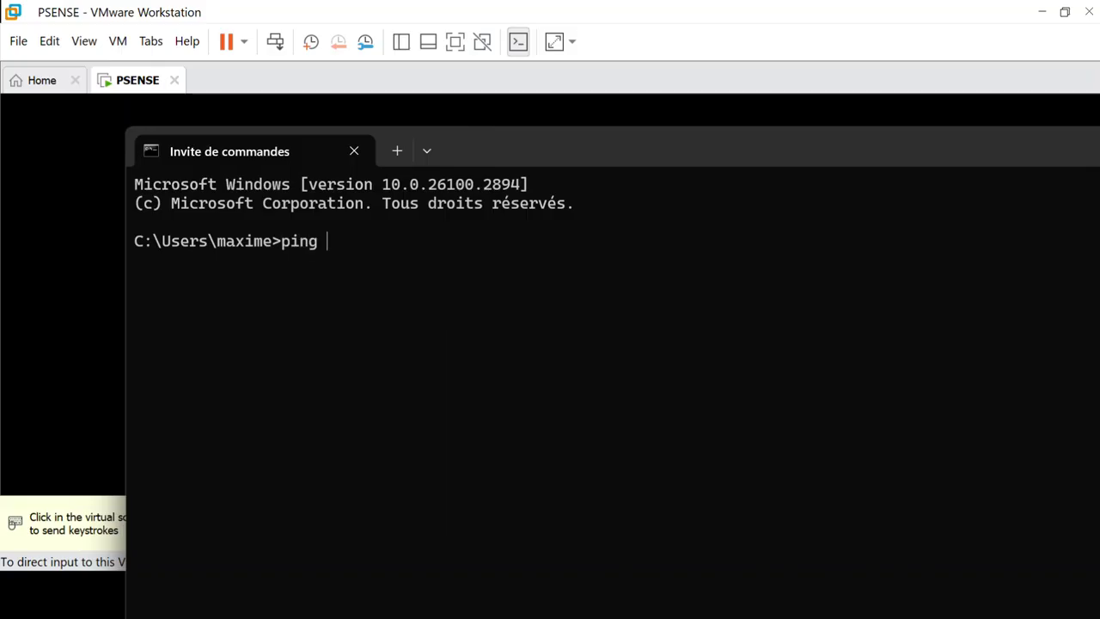
type("172.16.1.254")
key("Return")
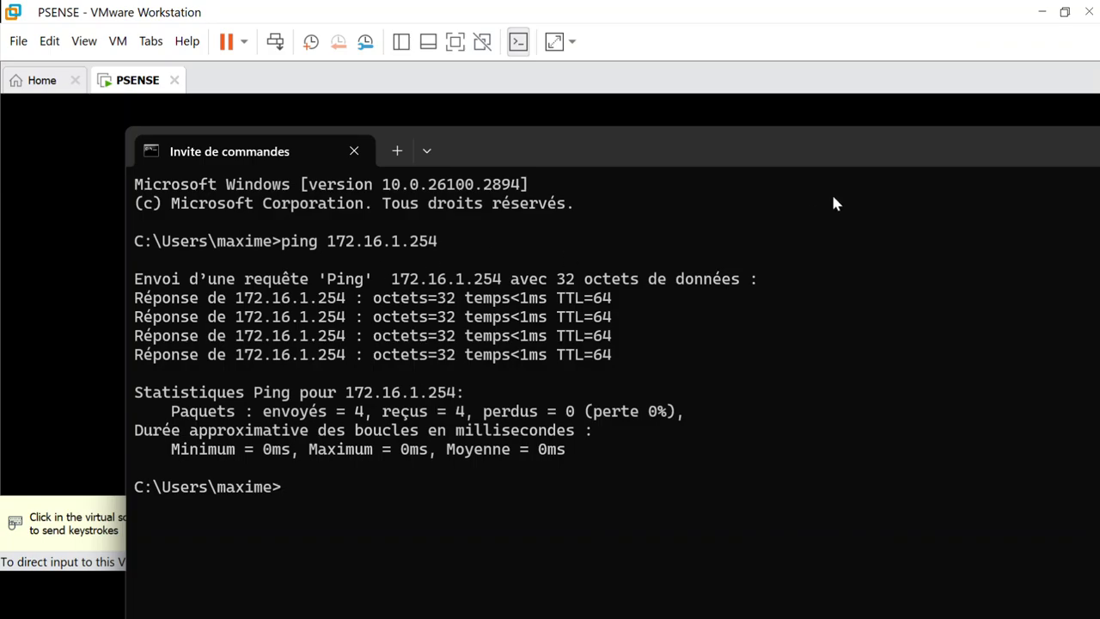
left_click_drag(924, 152, 733, 153)
left_click(915, 143)
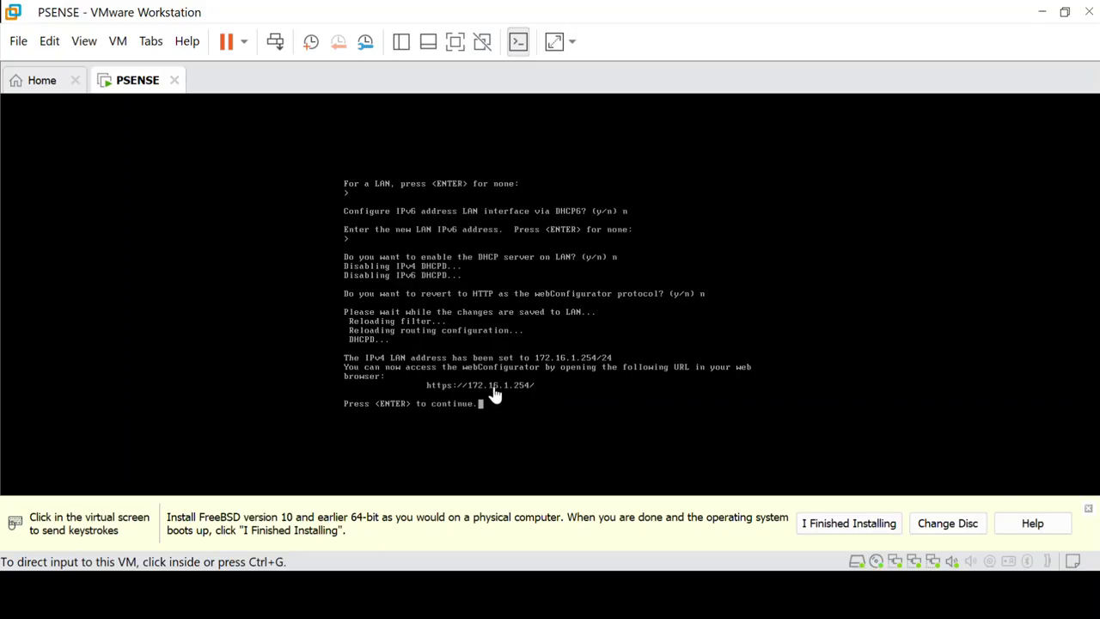
Step: Launch Microsoft Edge from the taskbar jump list and maximize its window
key("super")
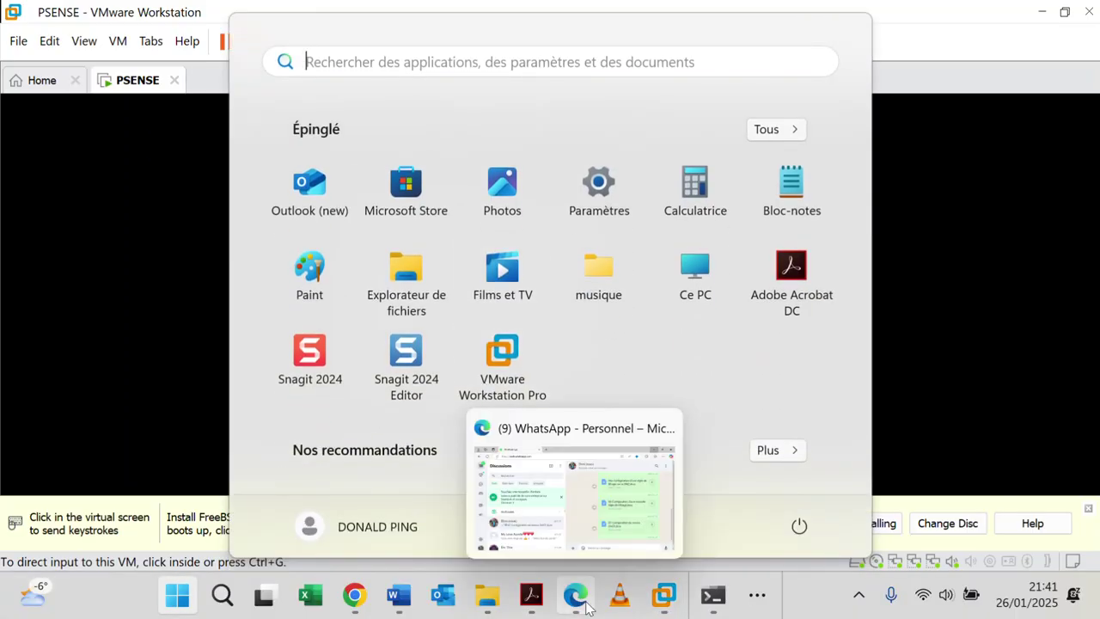
right_click(586, 603)
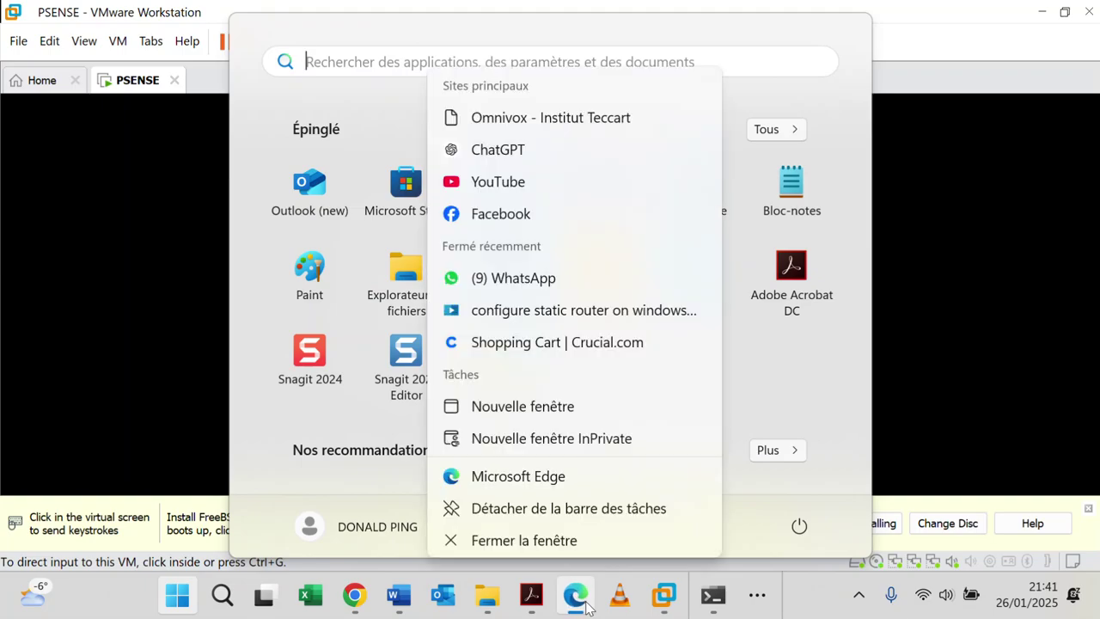
left_click(559, 483)
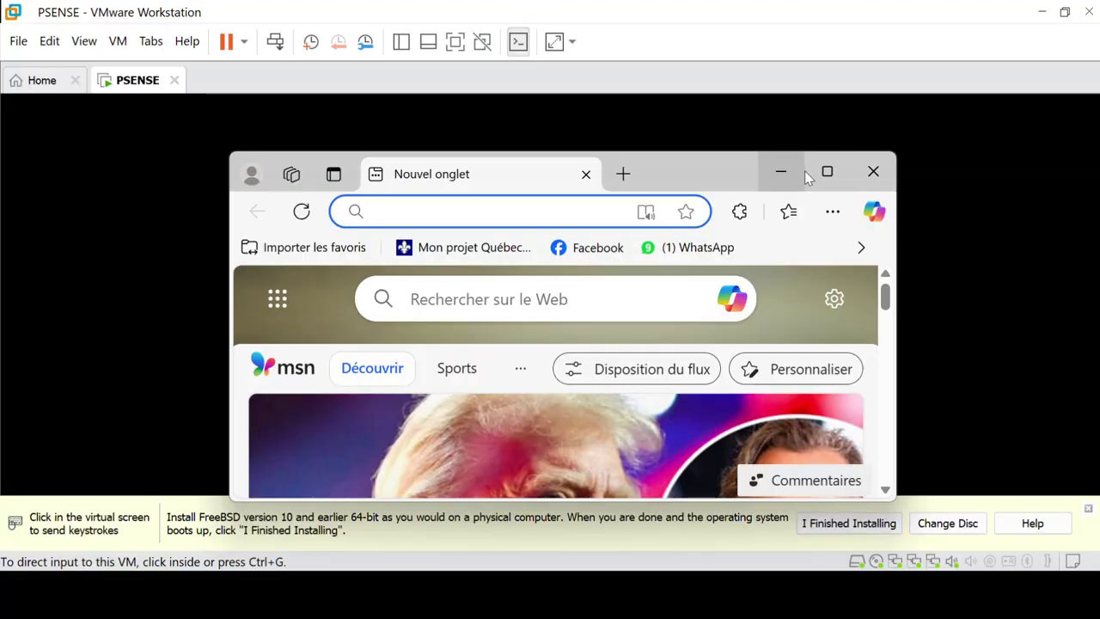
left_click(840, 171)
left_click(376, 56)
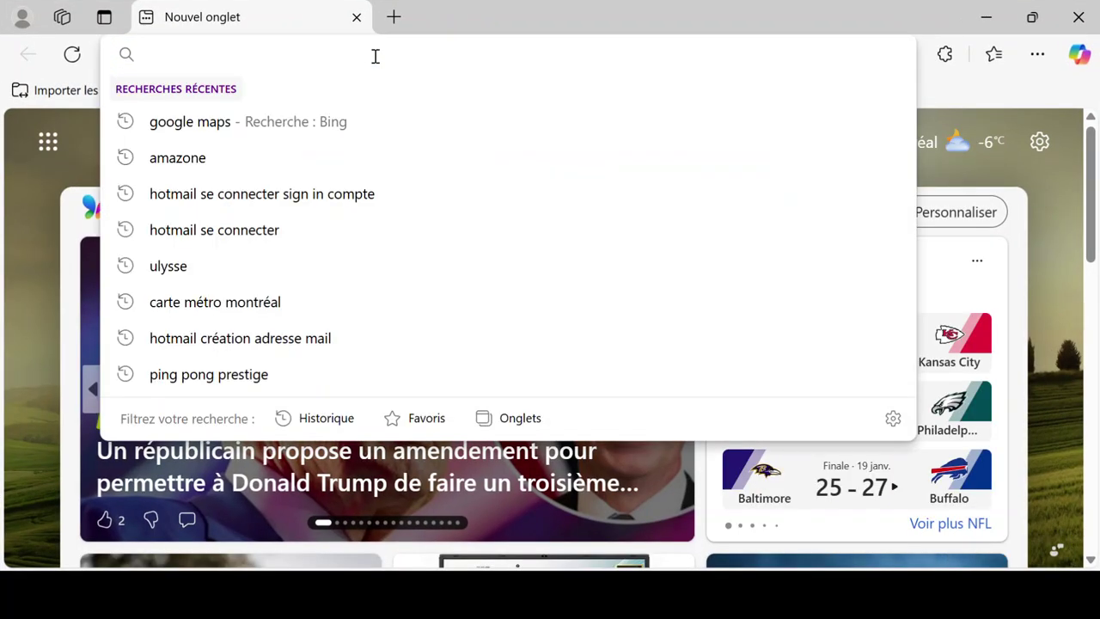
type("hhh")
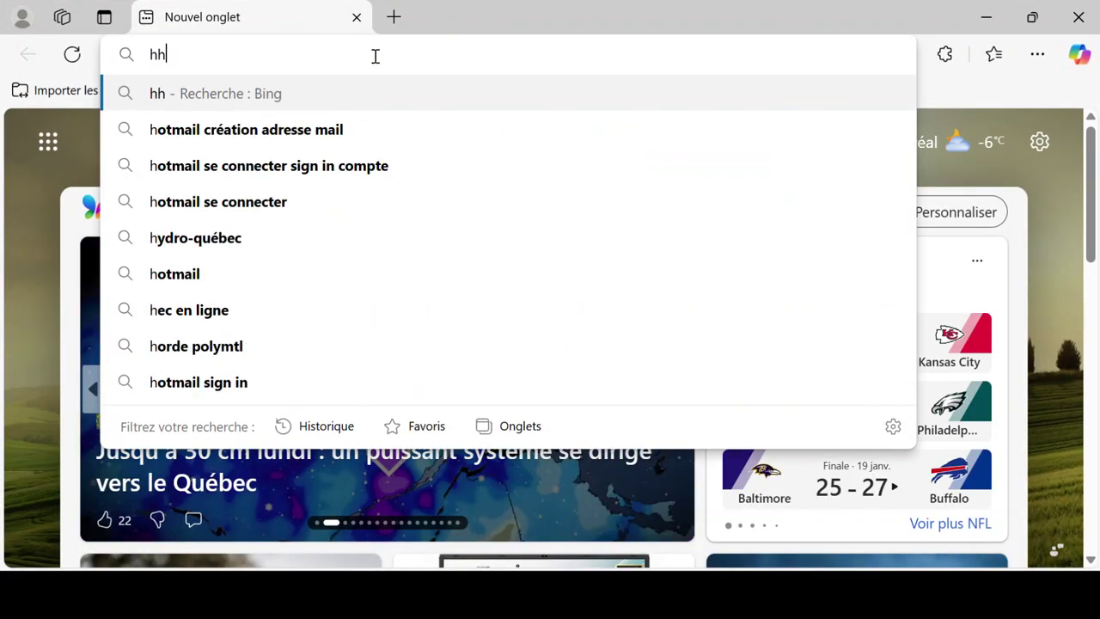
key("BackSpace")
key("BackSpace")
key("BackSpace")
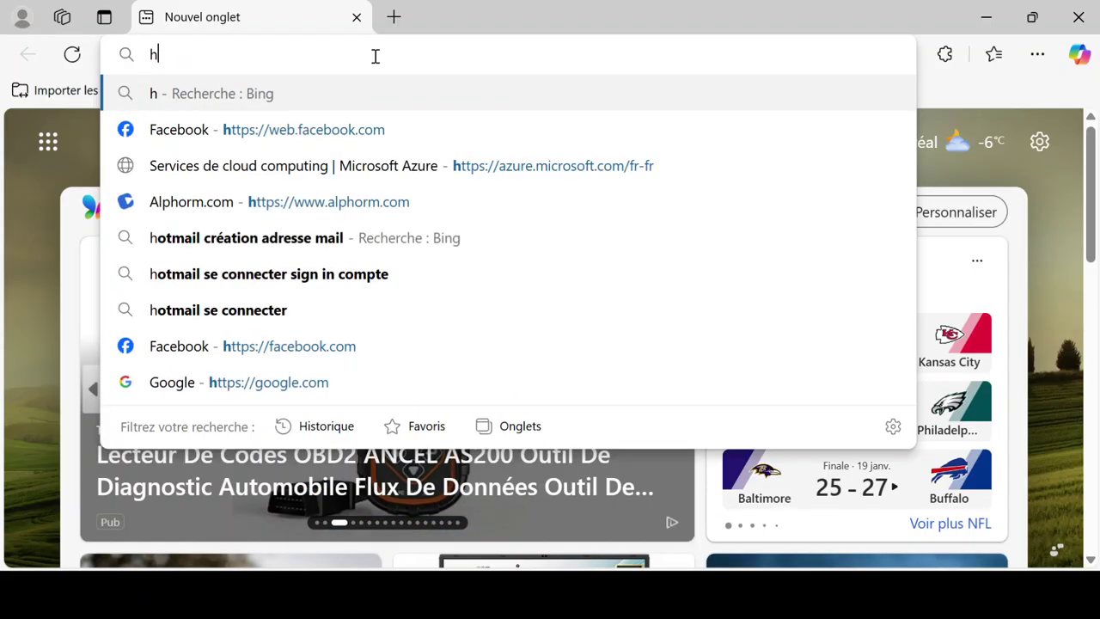
type("ttps")
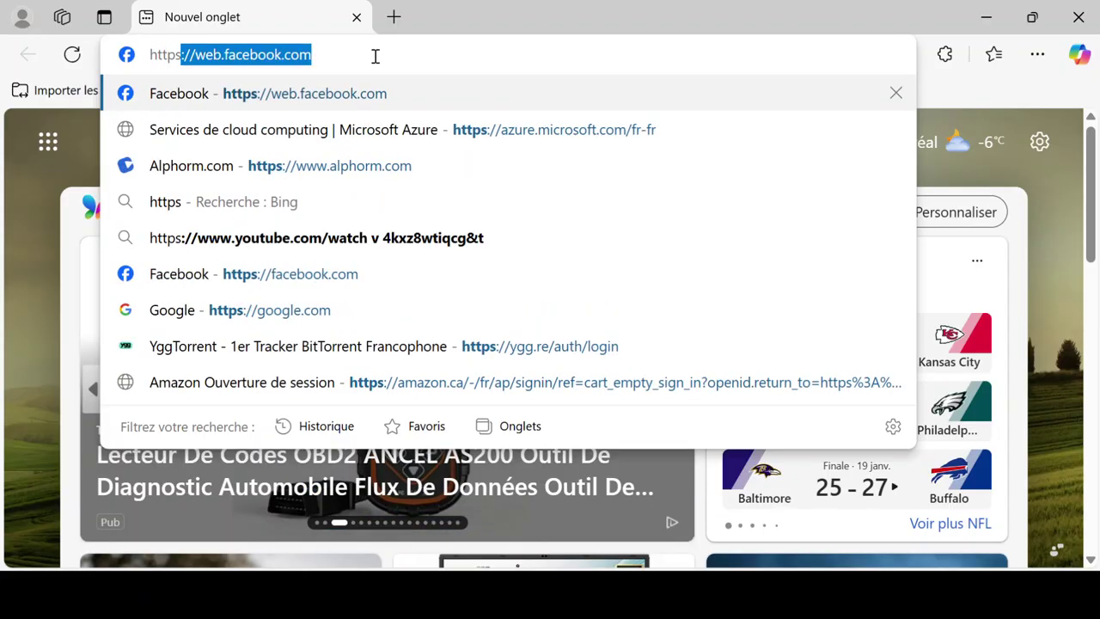
type(":/")
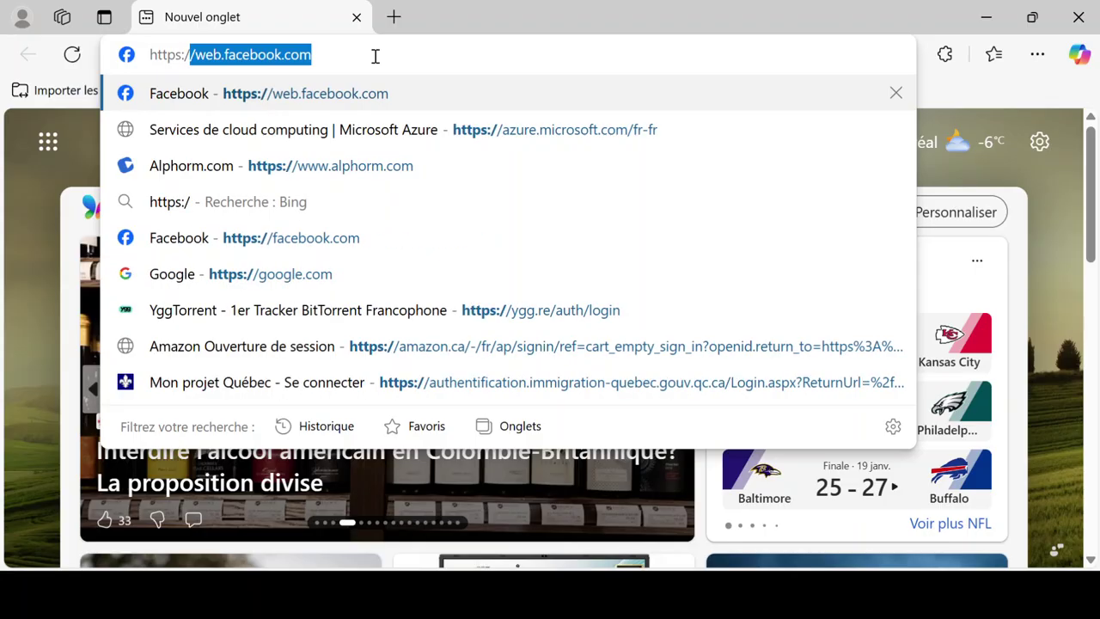
type("/")
type("172.1")
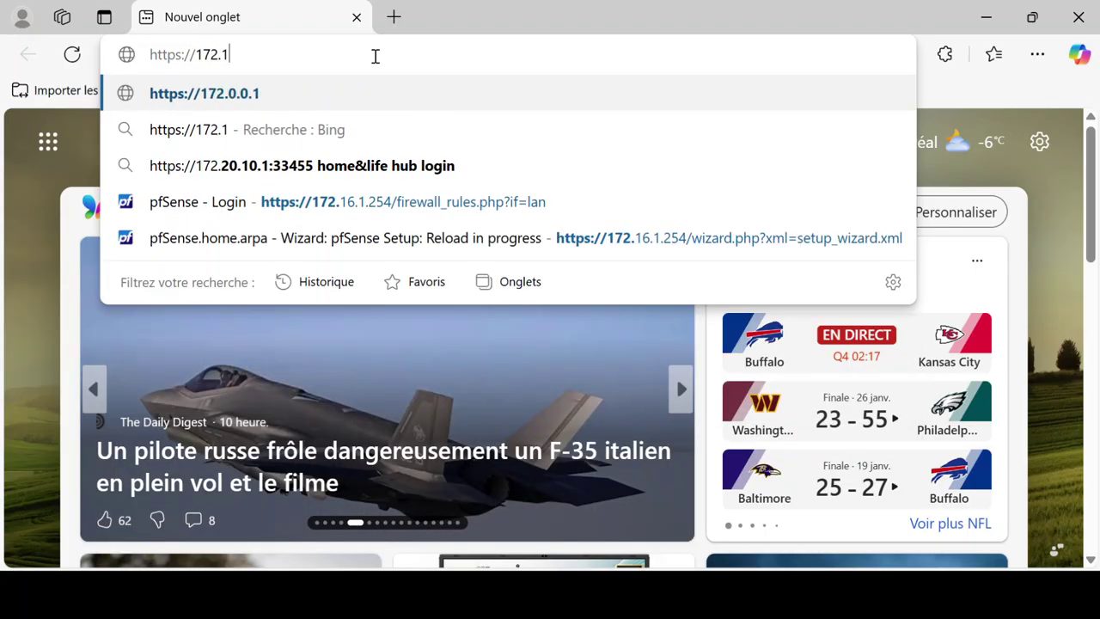
type("6.1.254")
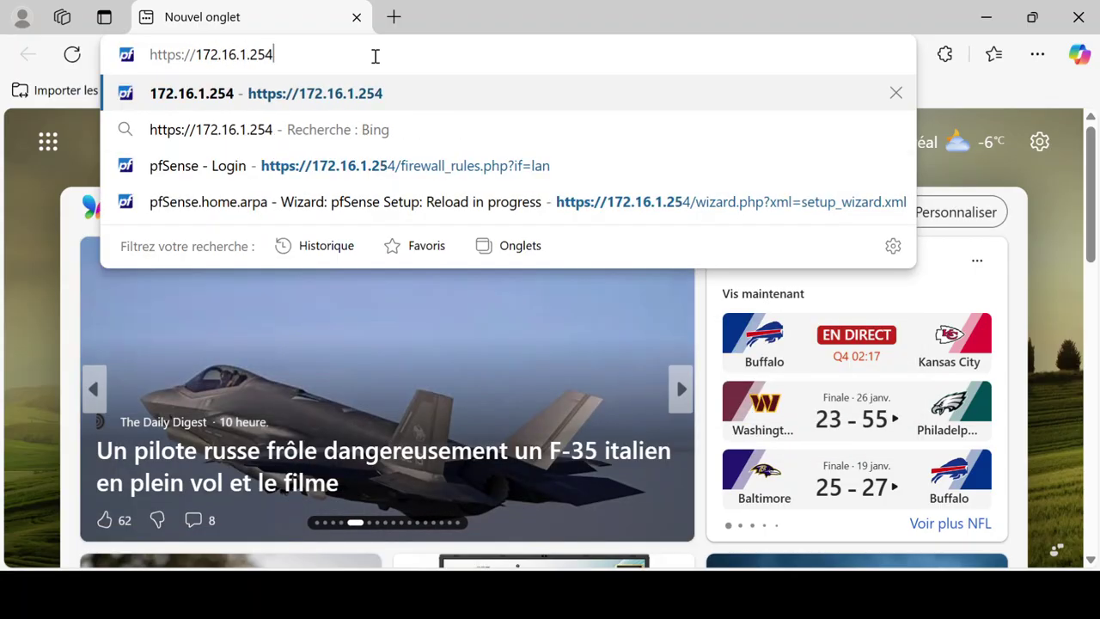
key("Return")
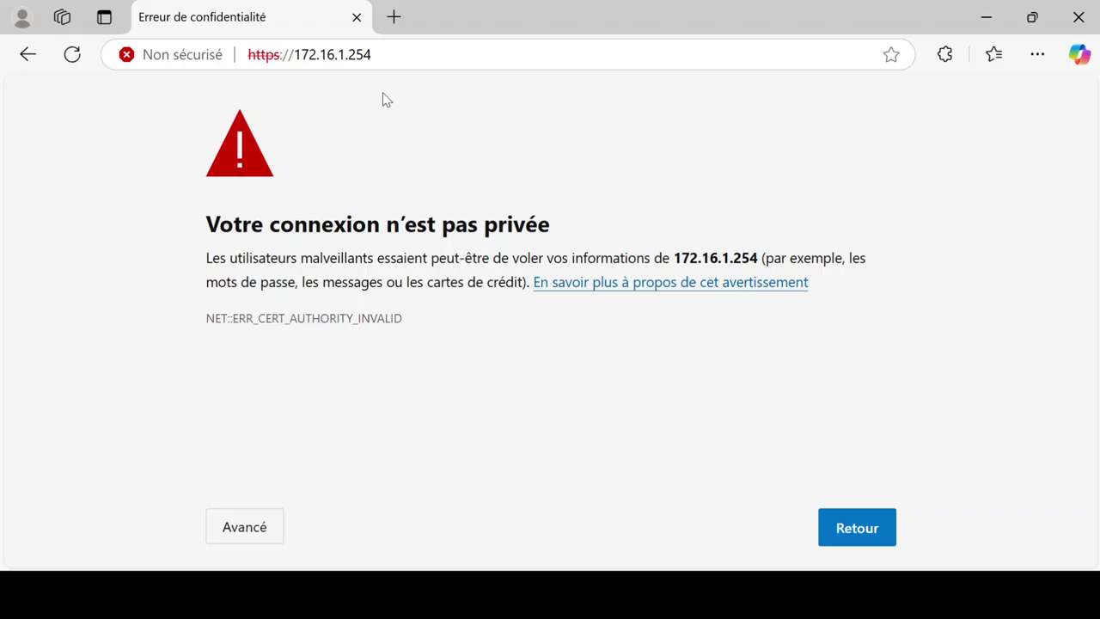
left_click(258, 529)
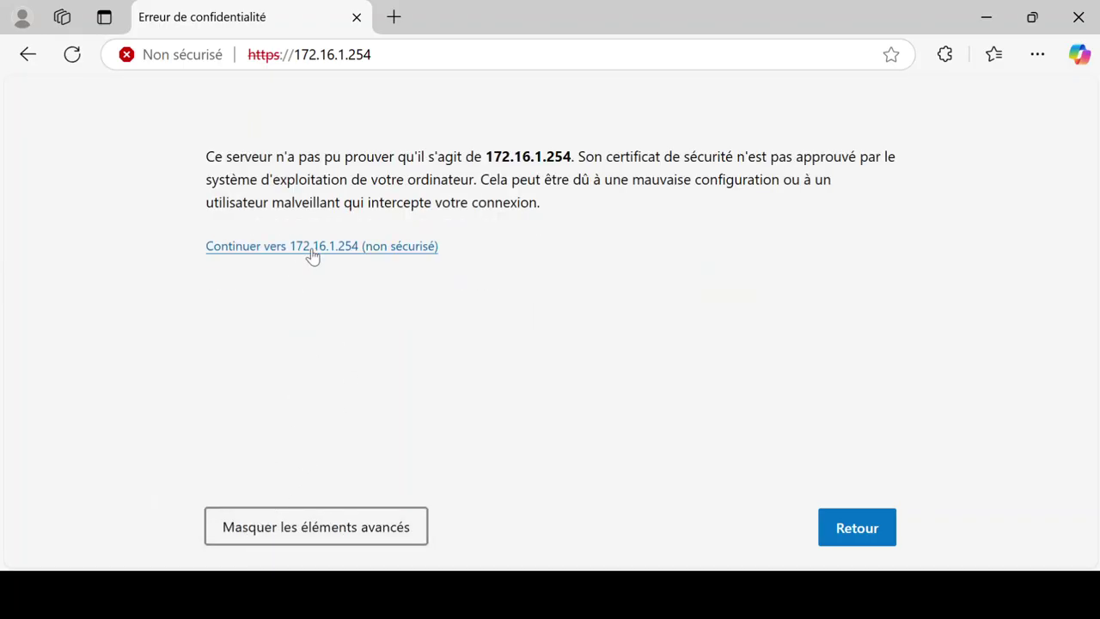
left_click(312, 248)
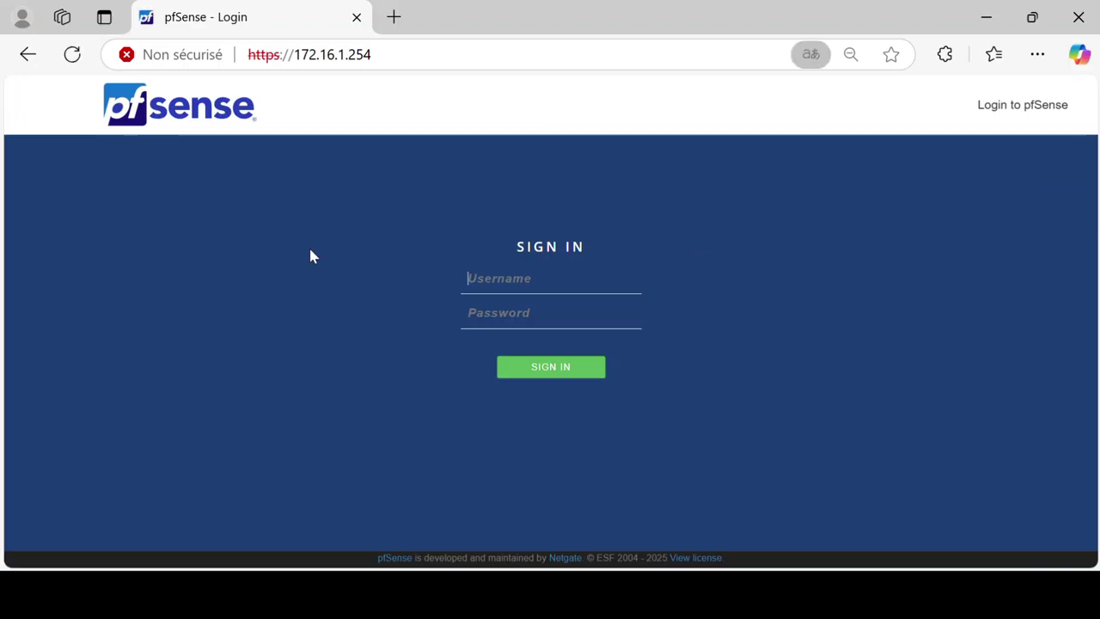
Step: Dismiss the translation offer and sign in with the saved admin username and its password
left_click(814, 83)
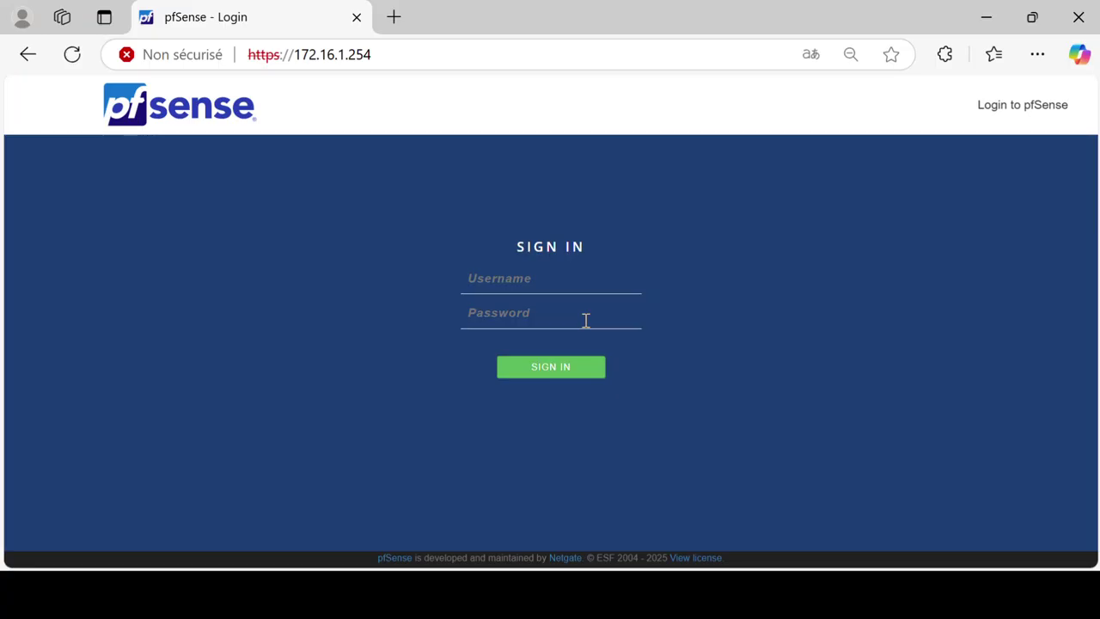
left_click(526, 277)
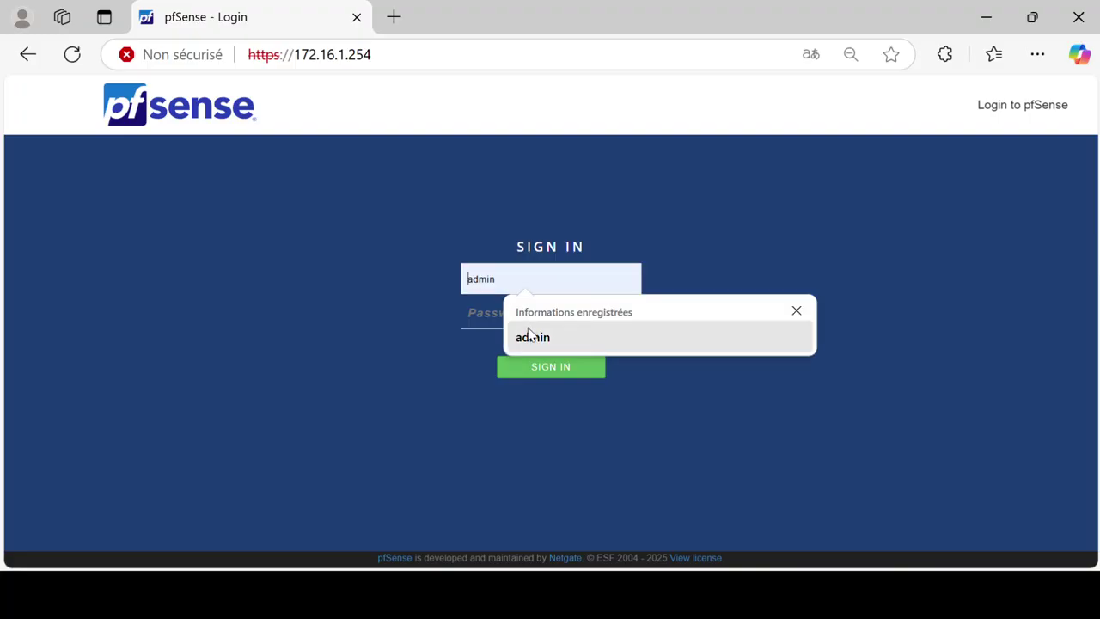
left_click(533, 336)
left_click(499, 313)
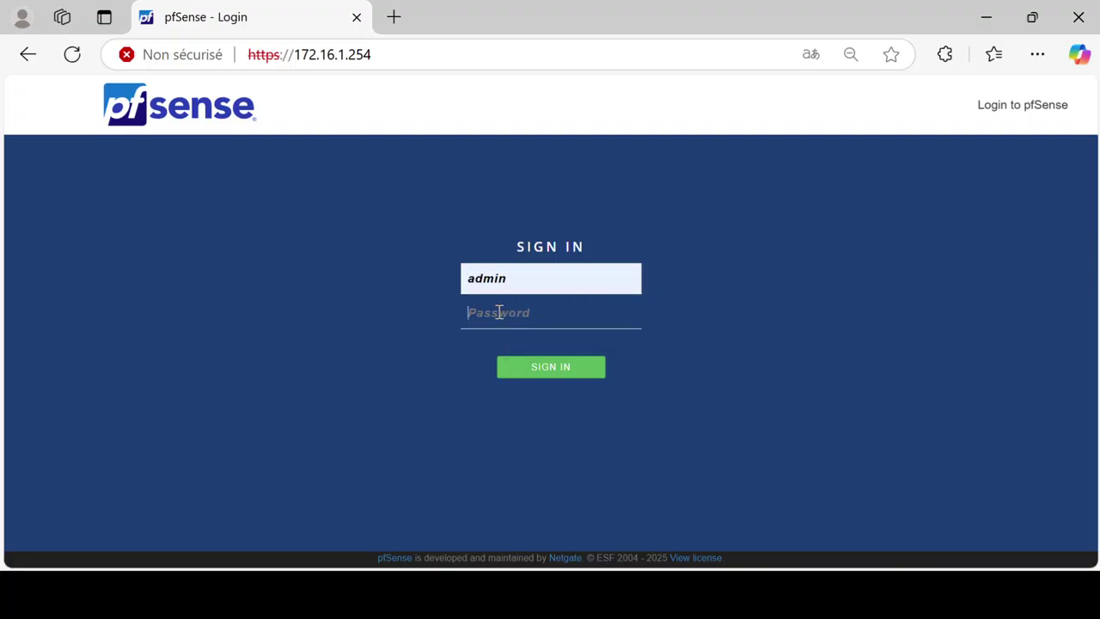
type("pfsense")
left_click(626, 314)
left_click(561, 375)
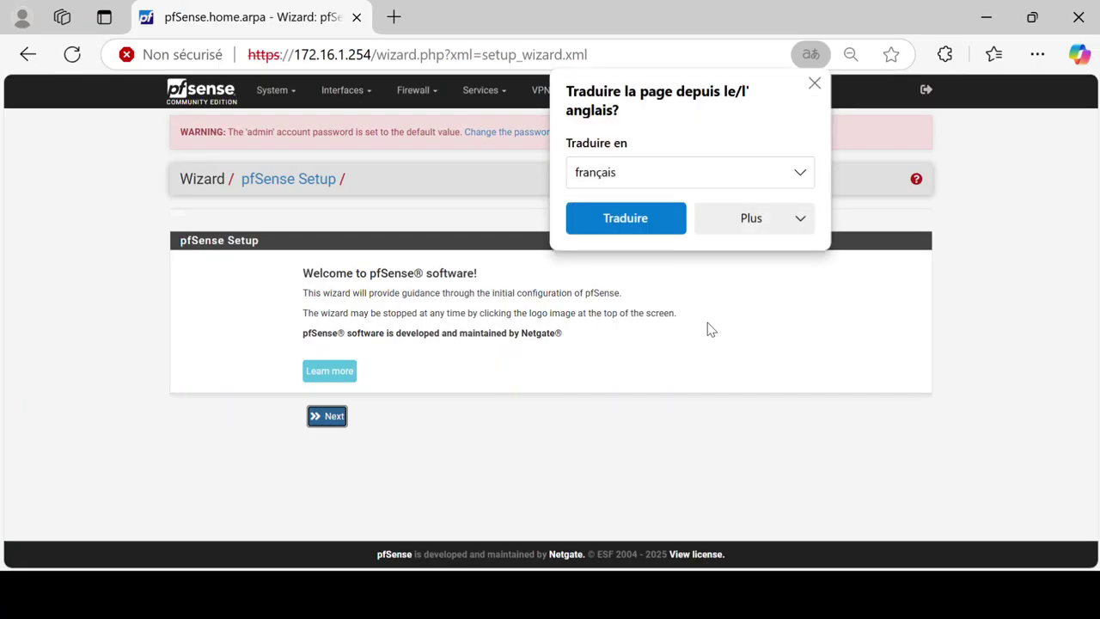
Step: Close the Traduire popup and click Next on the pfSense Setup welcome page
left_click(815, 82)
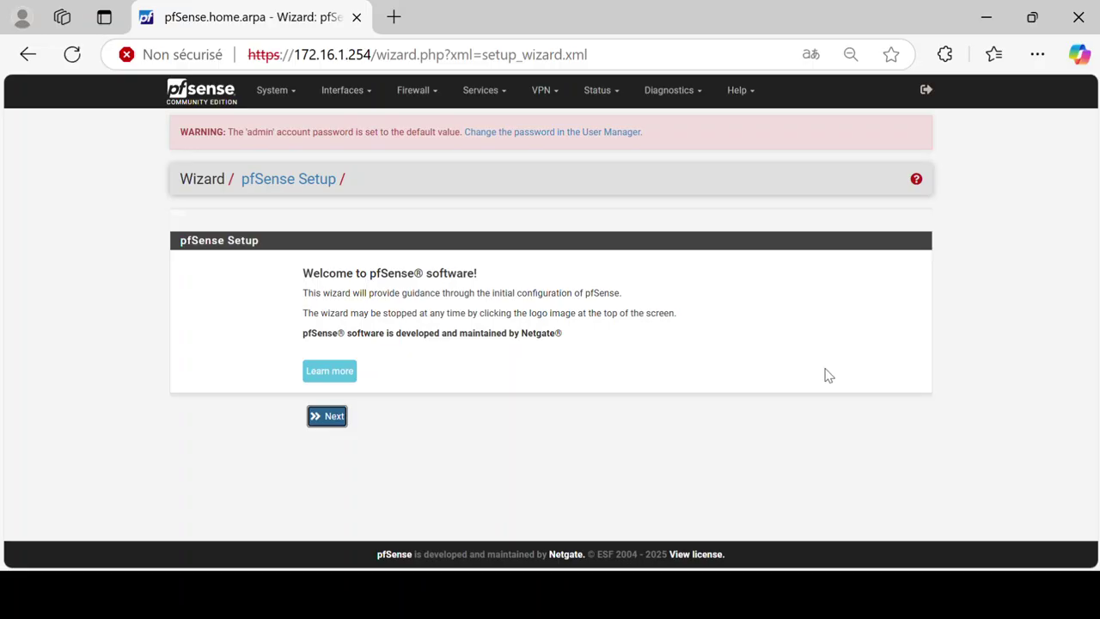
left_click(322, 418)
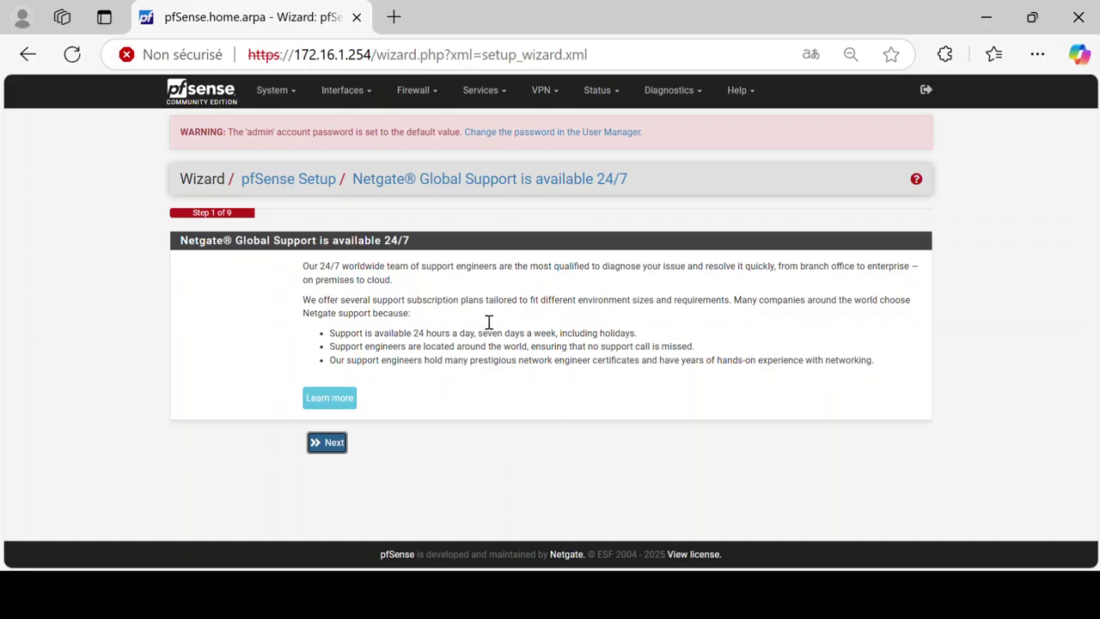
Step: Advance to General Information, change the hostname from pfSense to PFSENSE, and continue
left_click(325, 443)
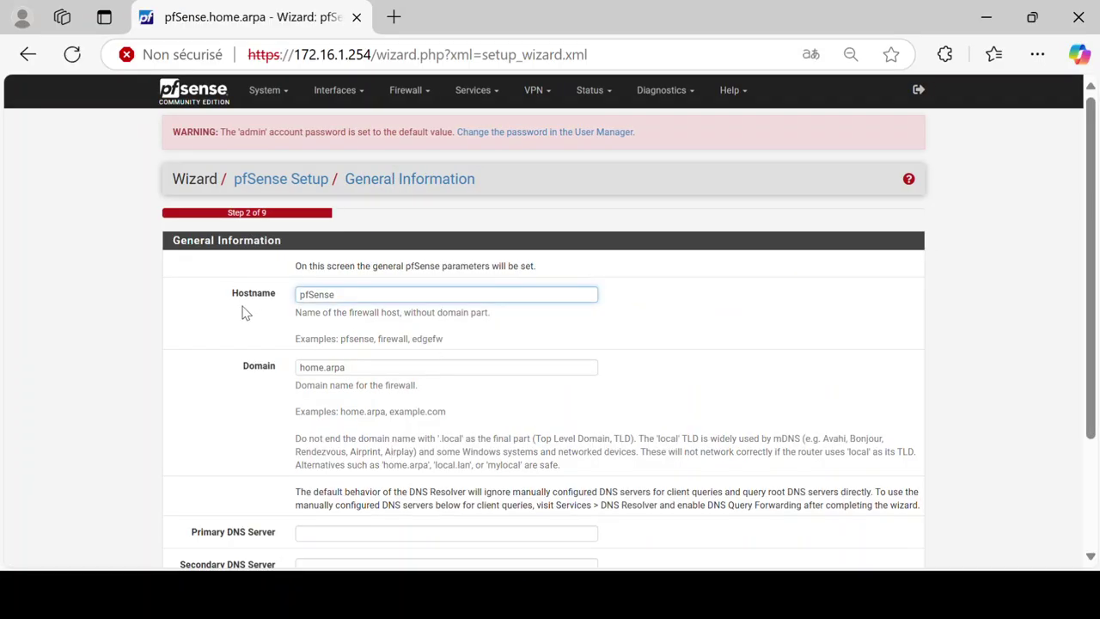
double_click(378, 303)
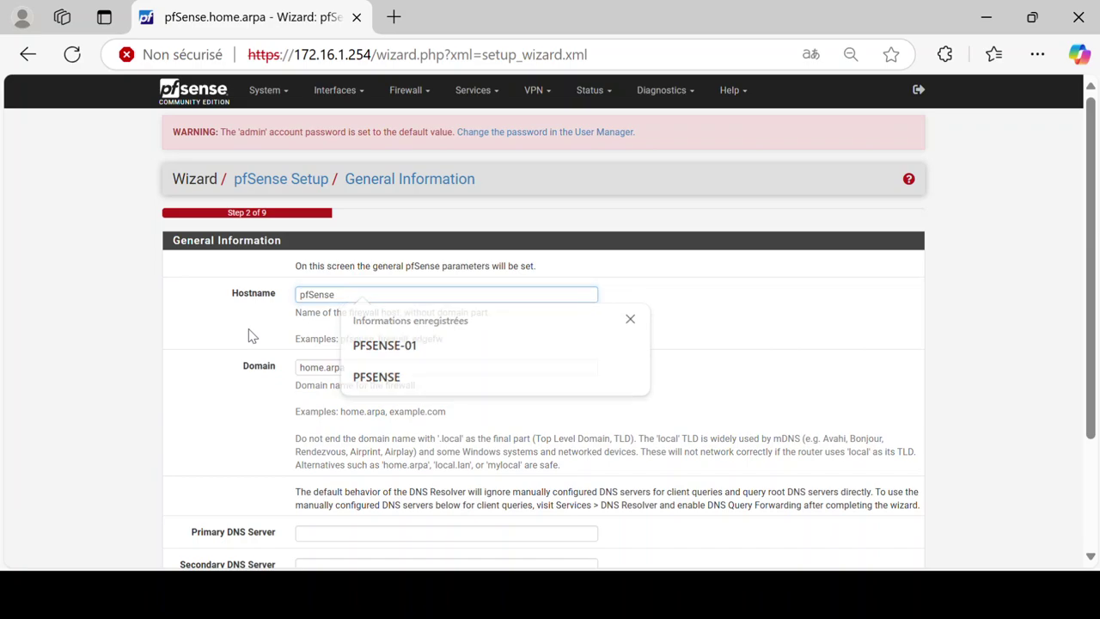
left_click(340, 311)
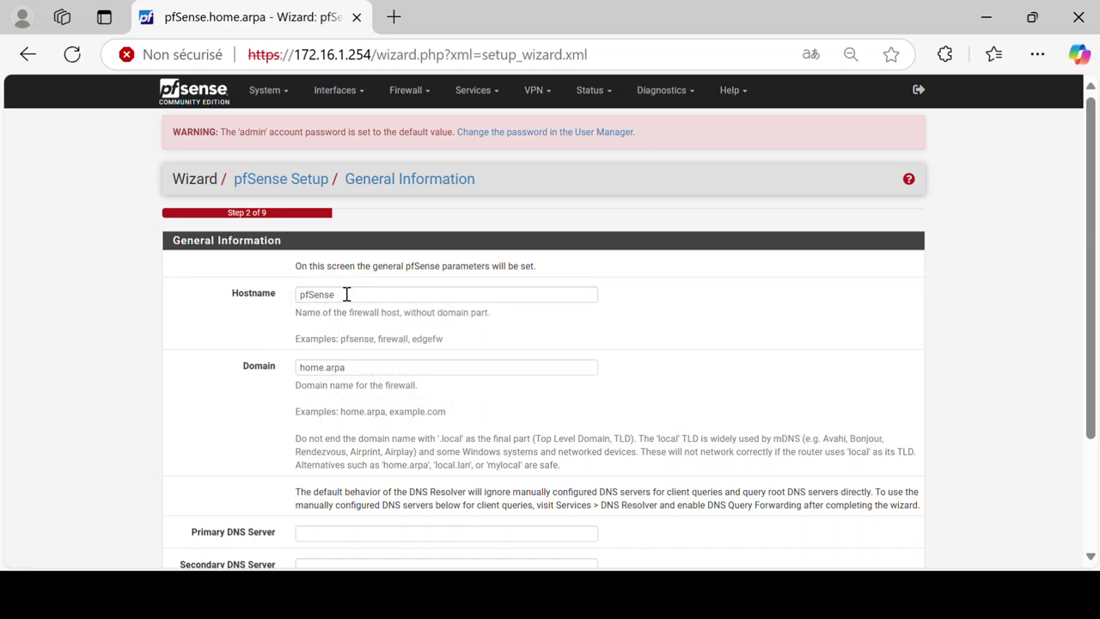
left_click(347, 294)
left_click(184, 294)
double_click(335, 294)
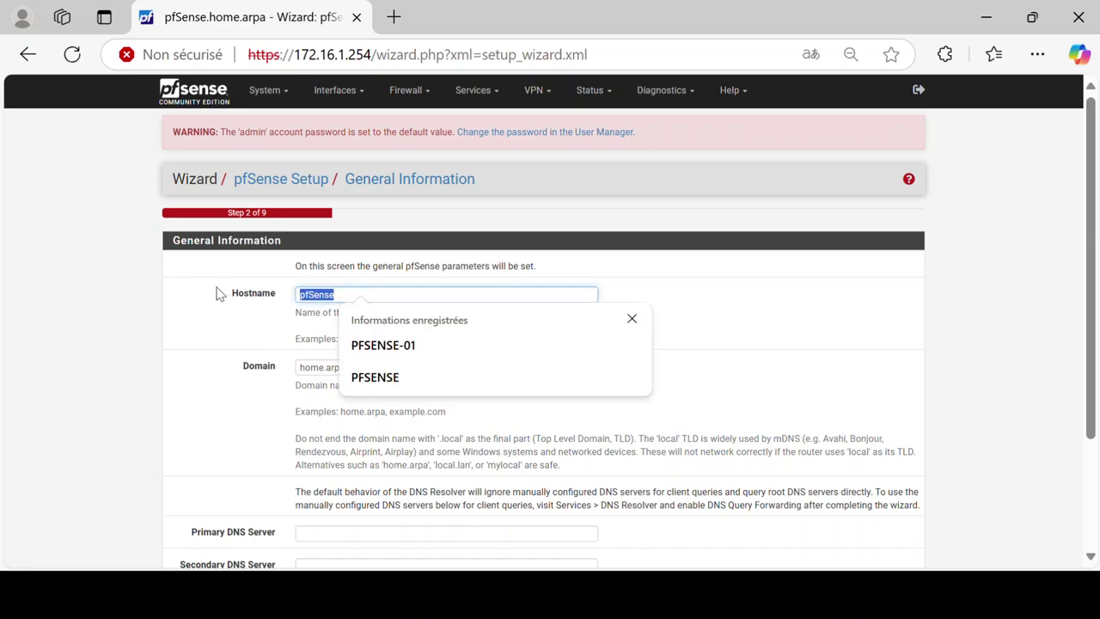
type("PFSENSE")
left_click(220, 294)
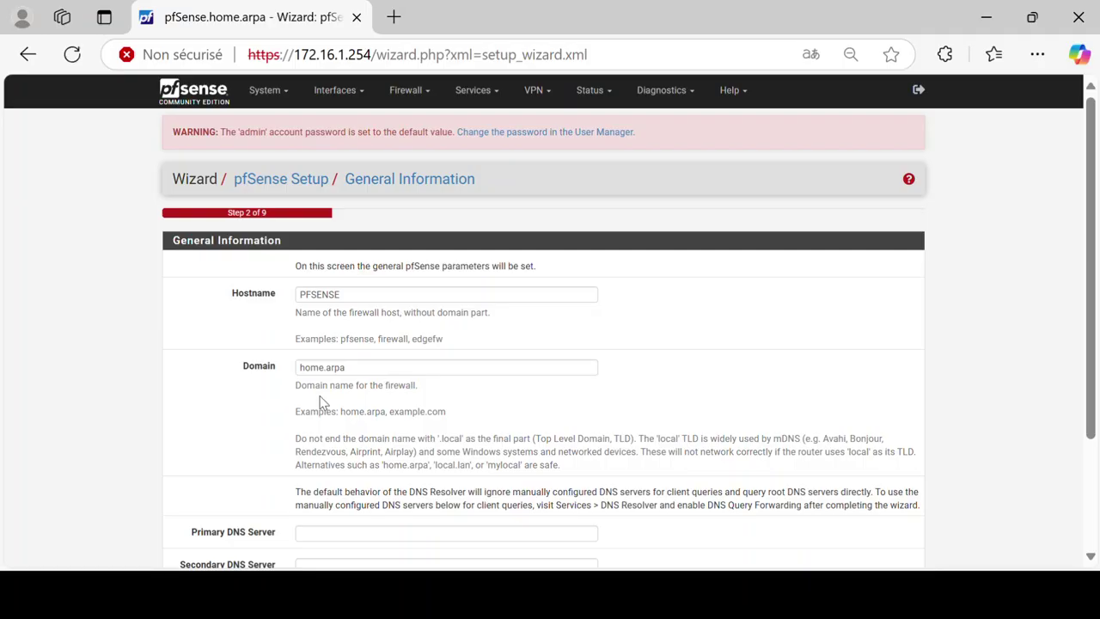
scroll(442, 356, "down", 2)
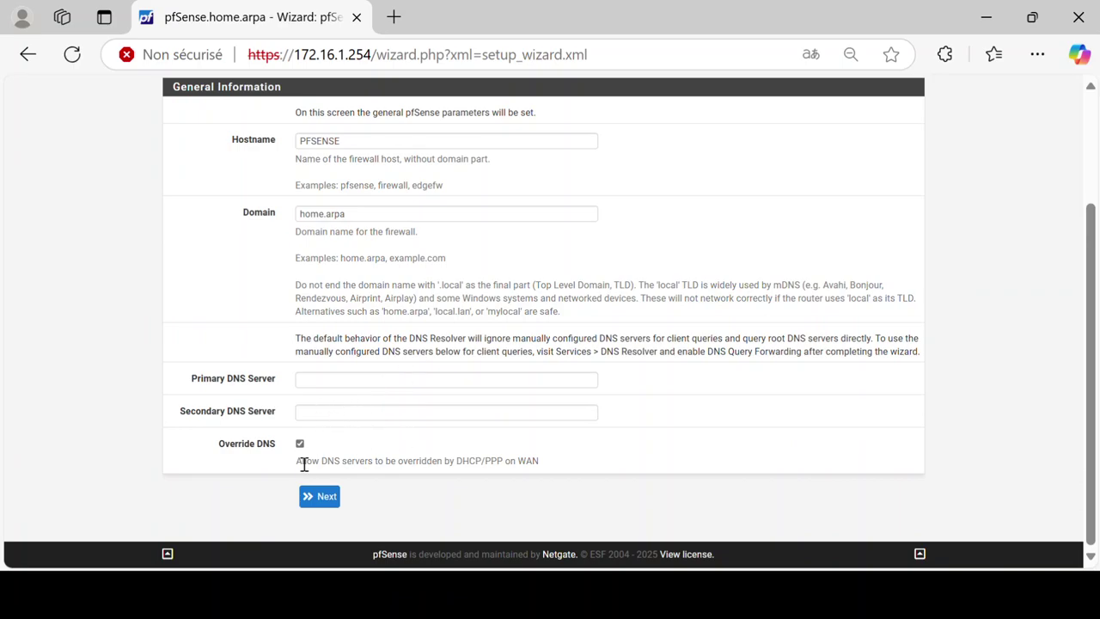
left_click(314, 502)
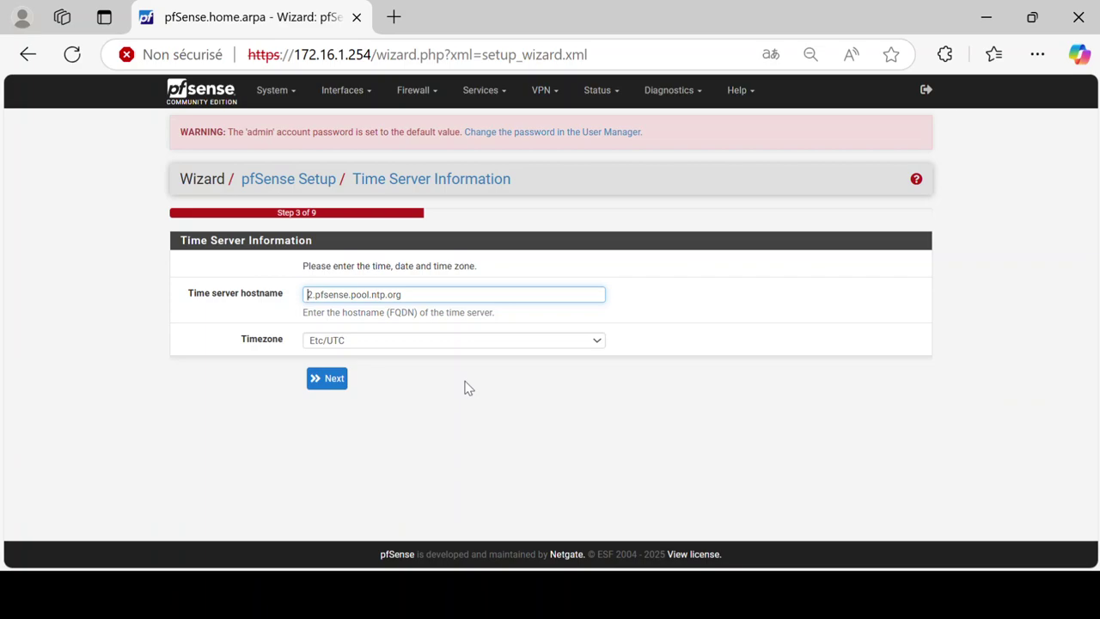
Step: Choose America/Montreal as the wizard's time zone, keeping the 2.pfsense.pool.ntp.org time server
left_click(597, 344)
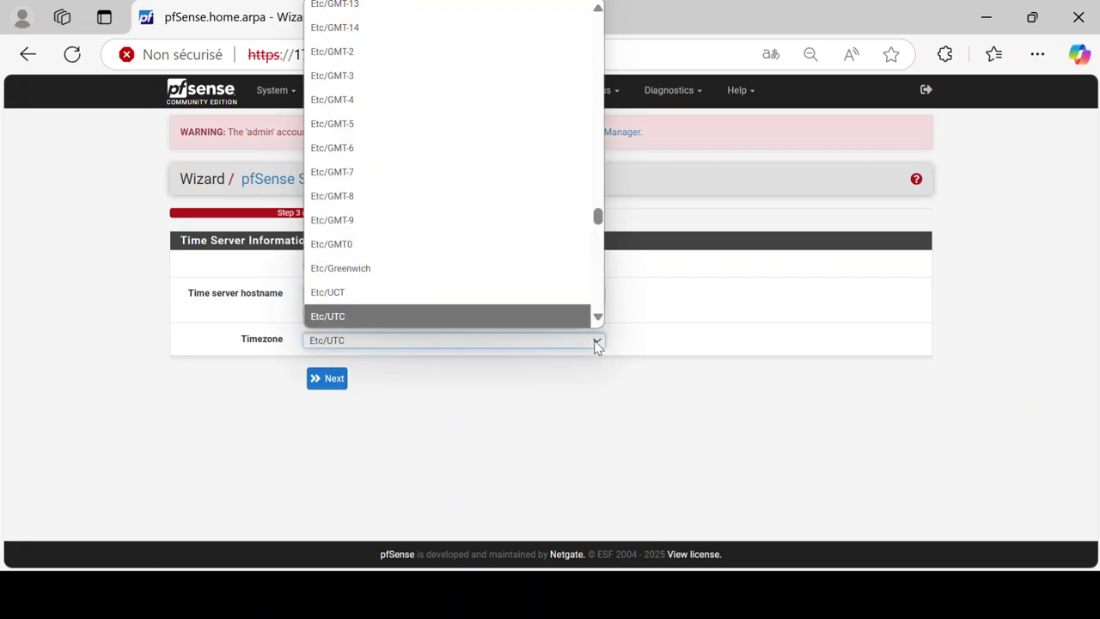
scroll(386, 155, "up", 12)
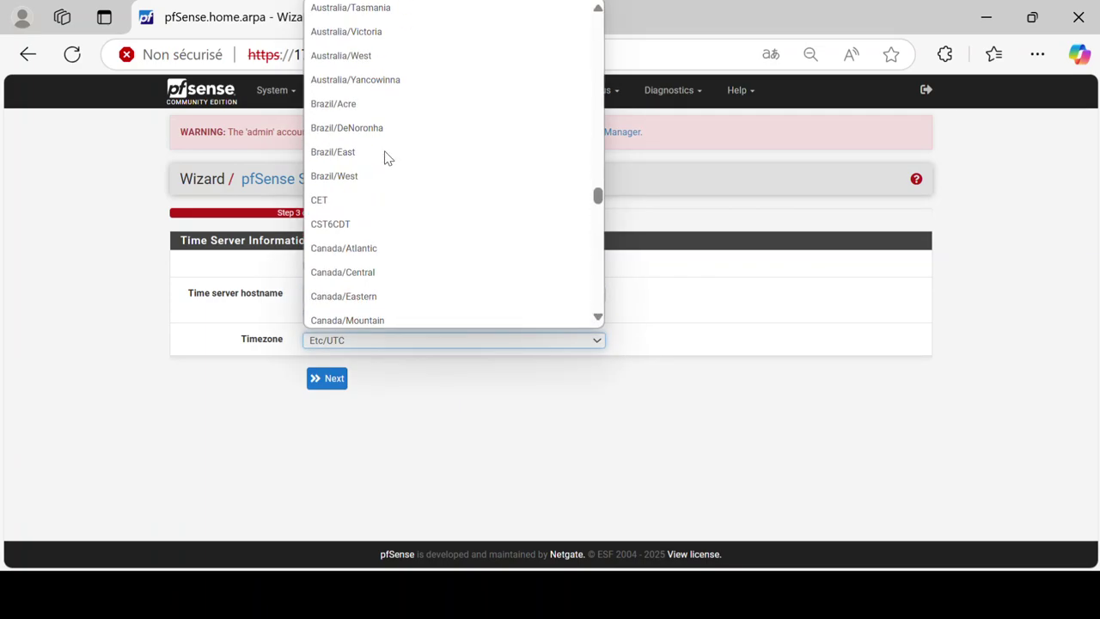
scroll(386, 158, "up", 14)
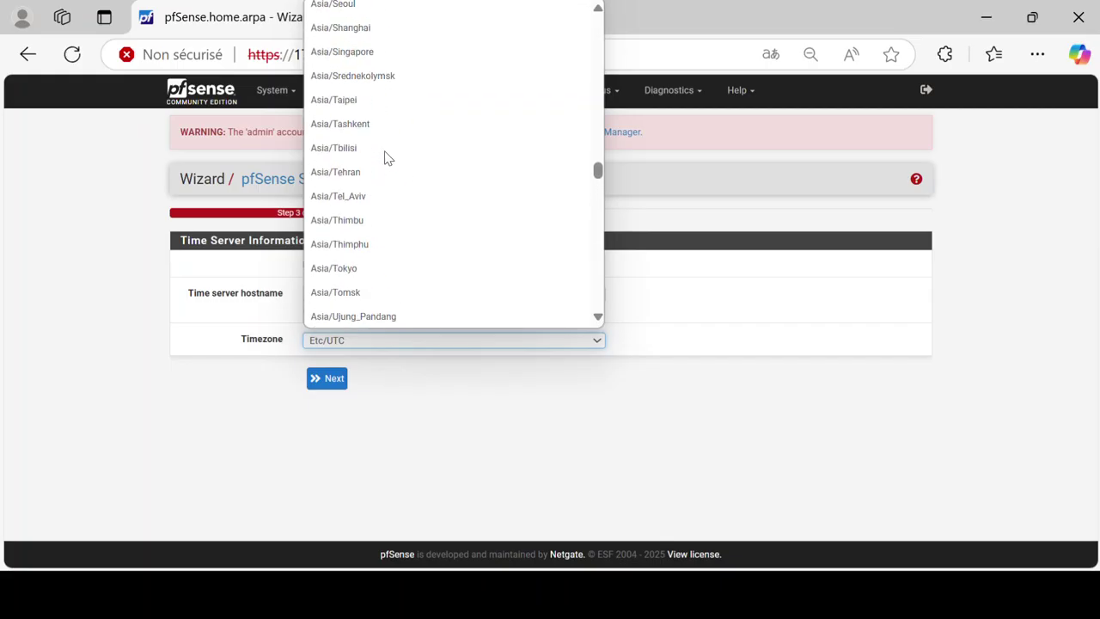
scroll(386, 158, "up", 8)
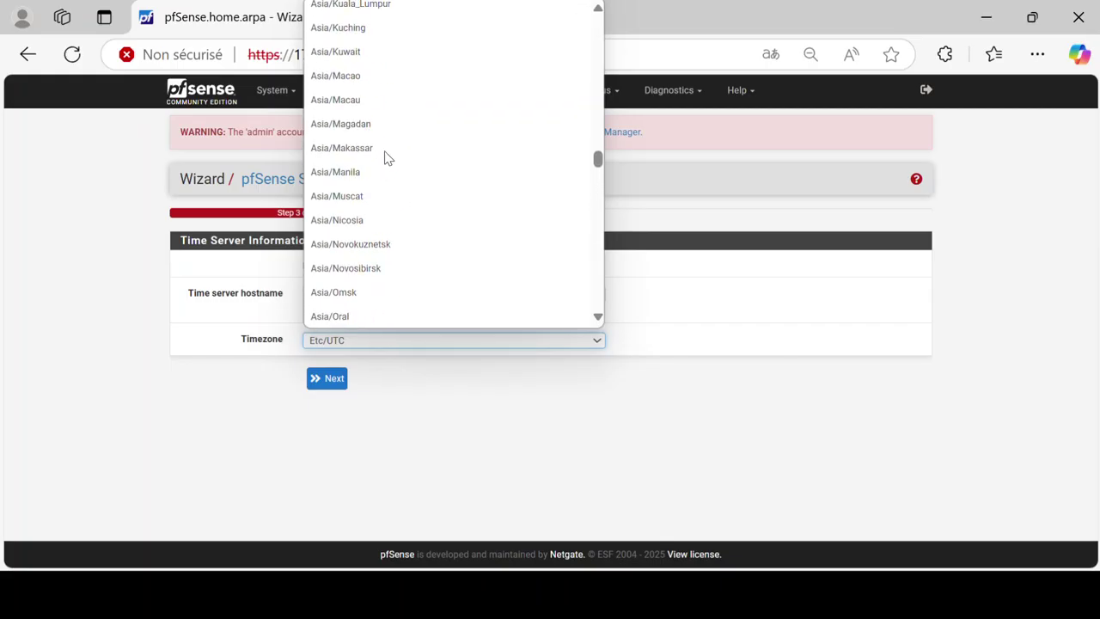
scroll(386, 158, "up", 8)
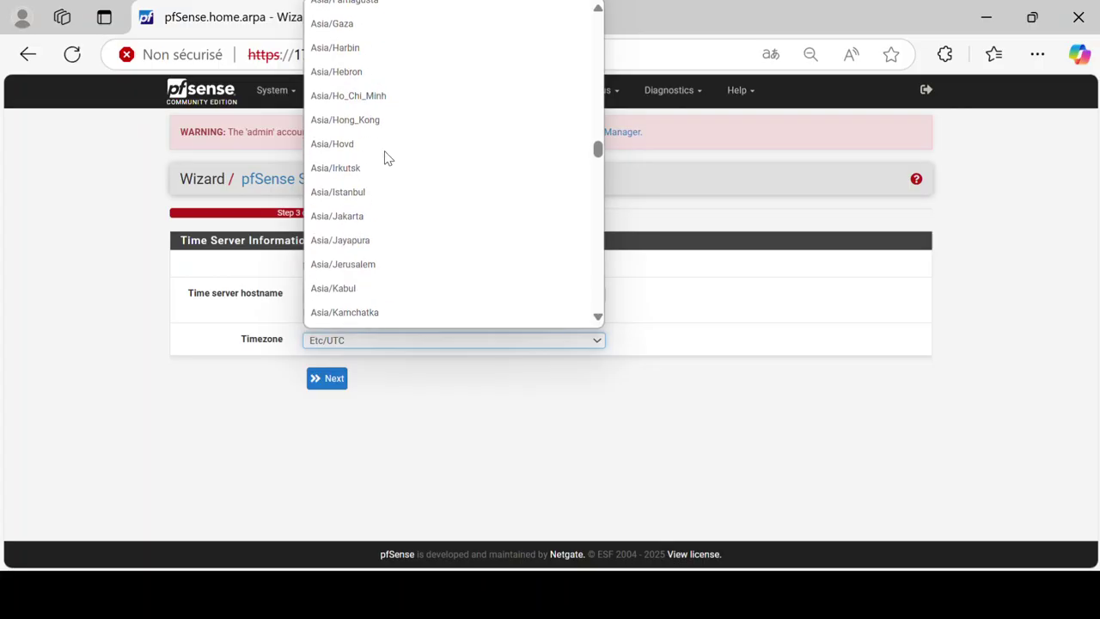
scroll(386, 158, "up", 15)
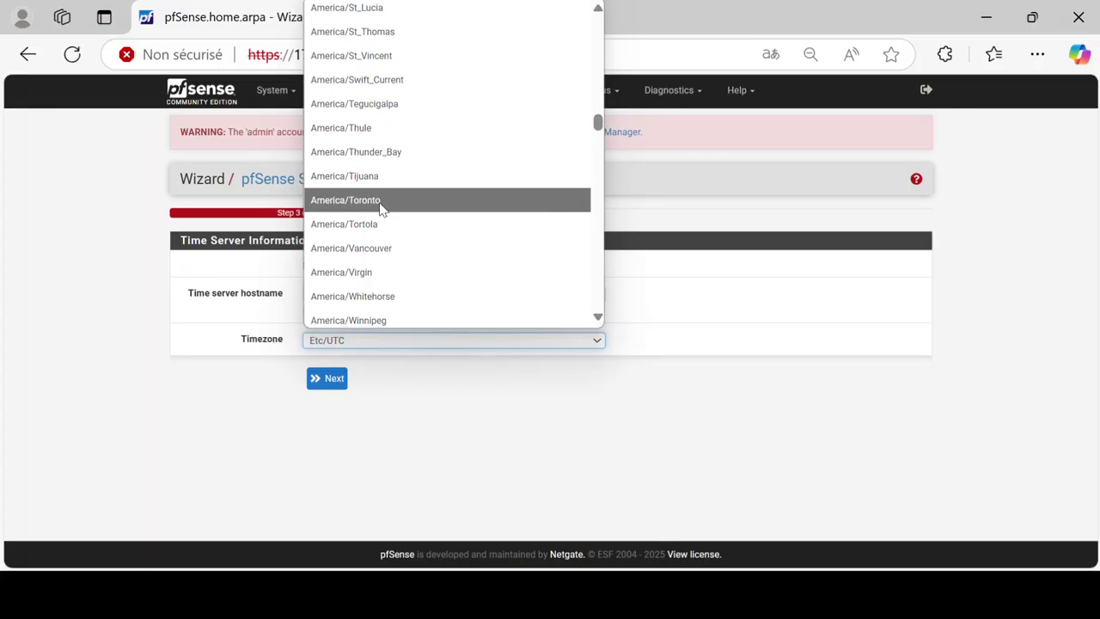
scroll(380, 204, "up", 9)
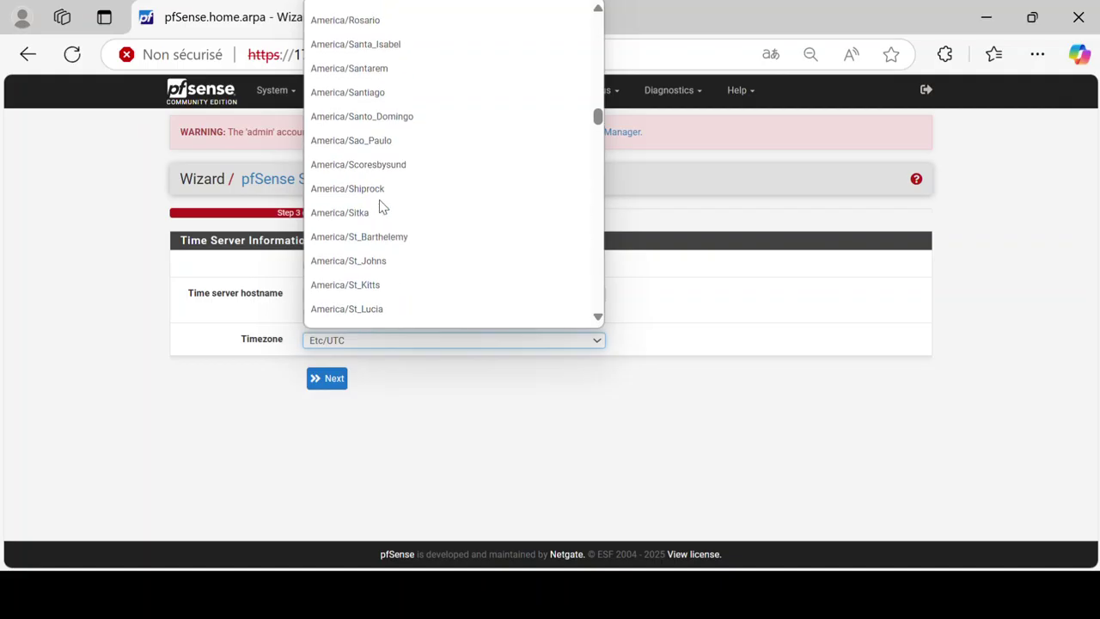
scroll(381, 206, "up", 5)
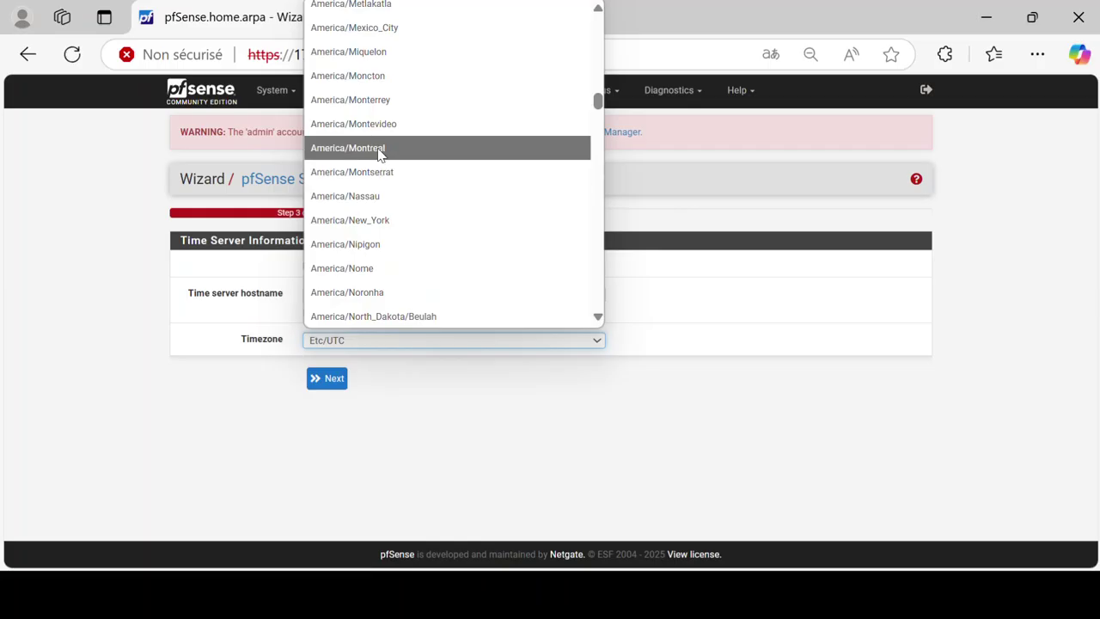
left_click(375, 149)
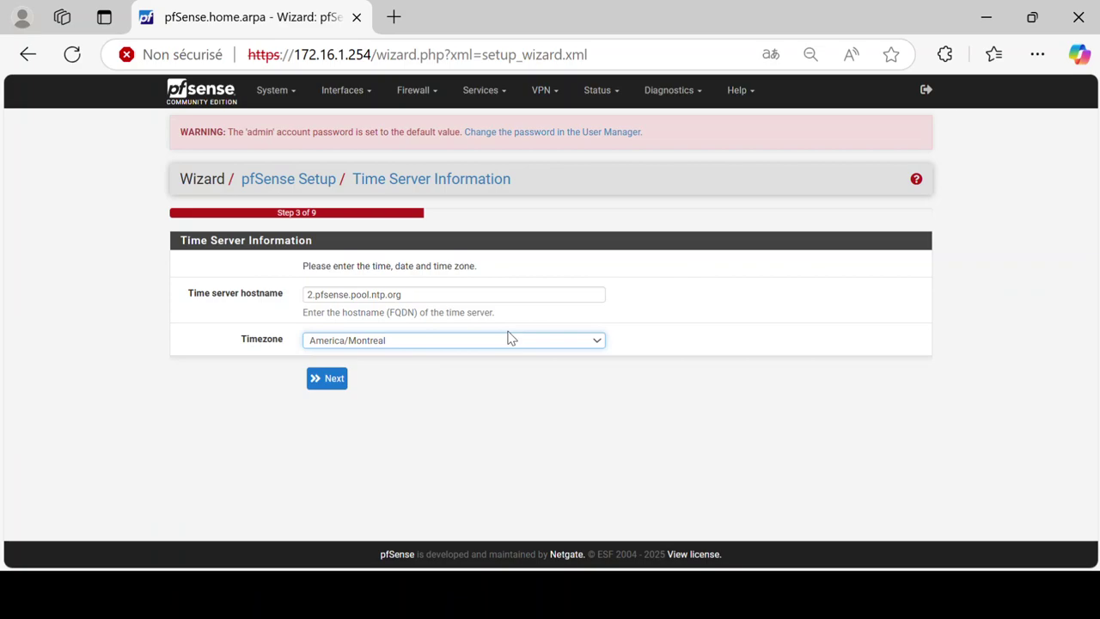
Step: Leave the WAN interface on DHCP defaults and advance to the LAN step showing 172.16.1.254/24
left_click(316, 378)
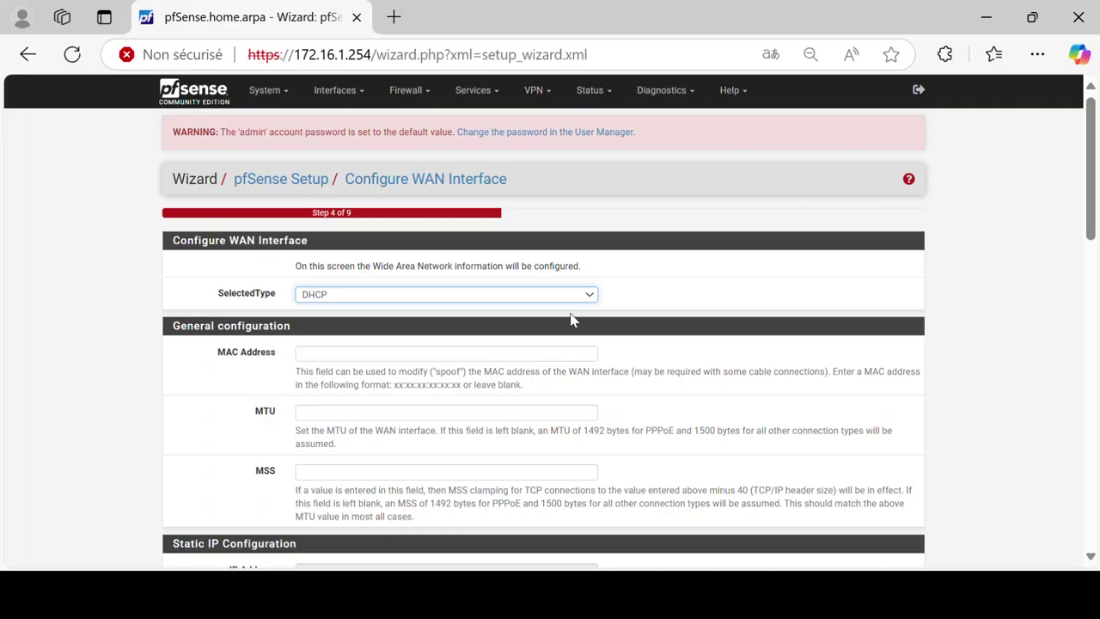
scroll(699, 349, "down", 2)
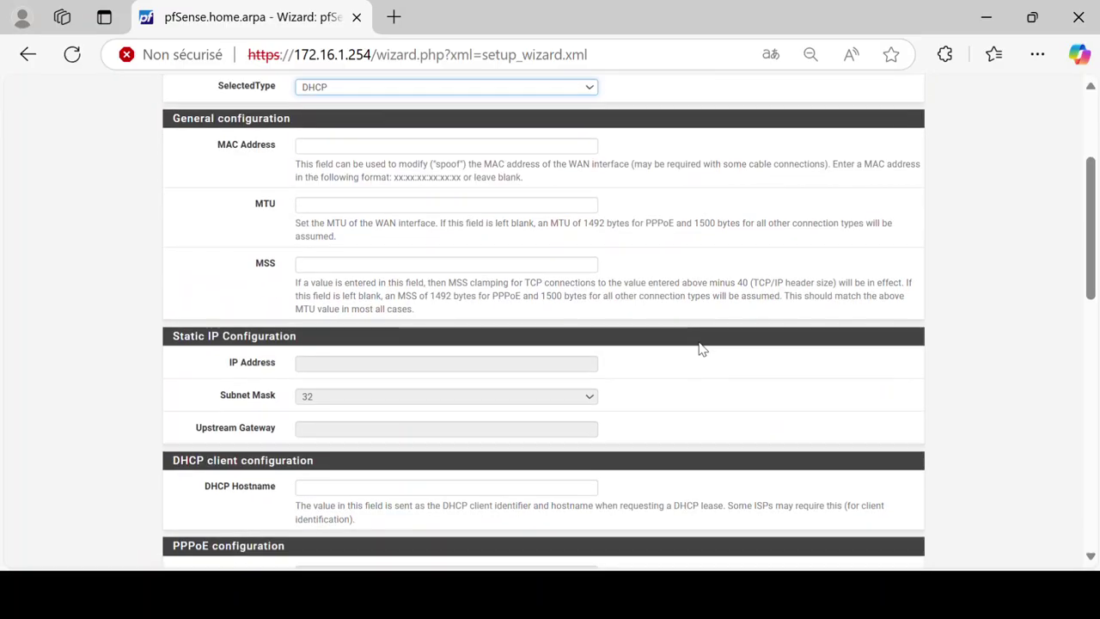
scroll(699, 349, "down", 6)
scroll(699, 349, "up", 7)
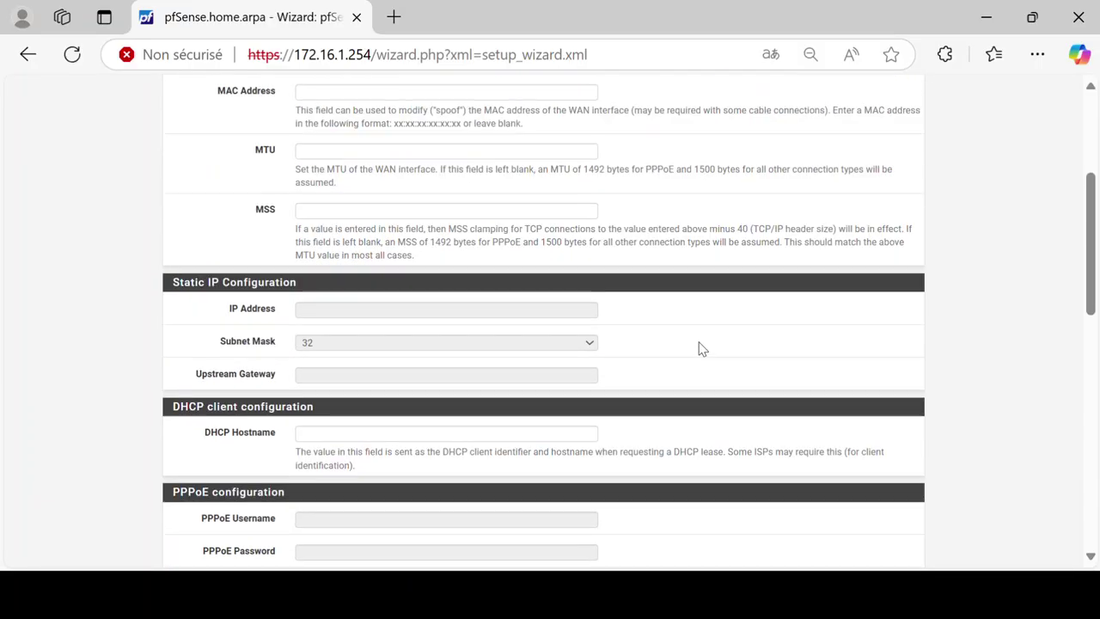
scroll(699, 349, "down", 3)
scroll(699, 349, "down", 8)
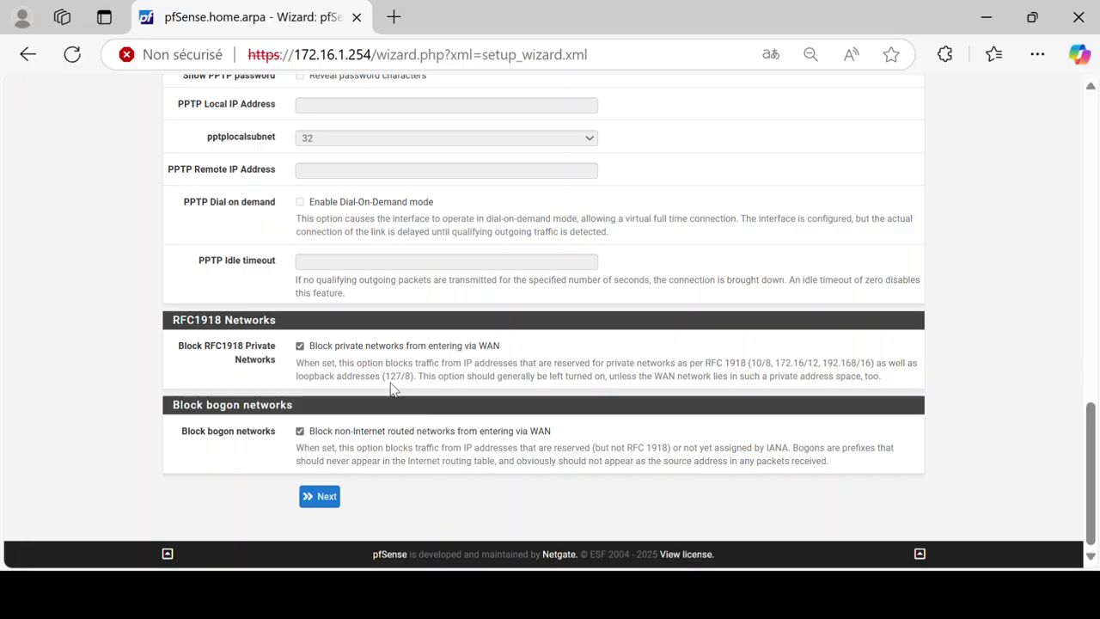
scroll(387, 352, "up", 5)
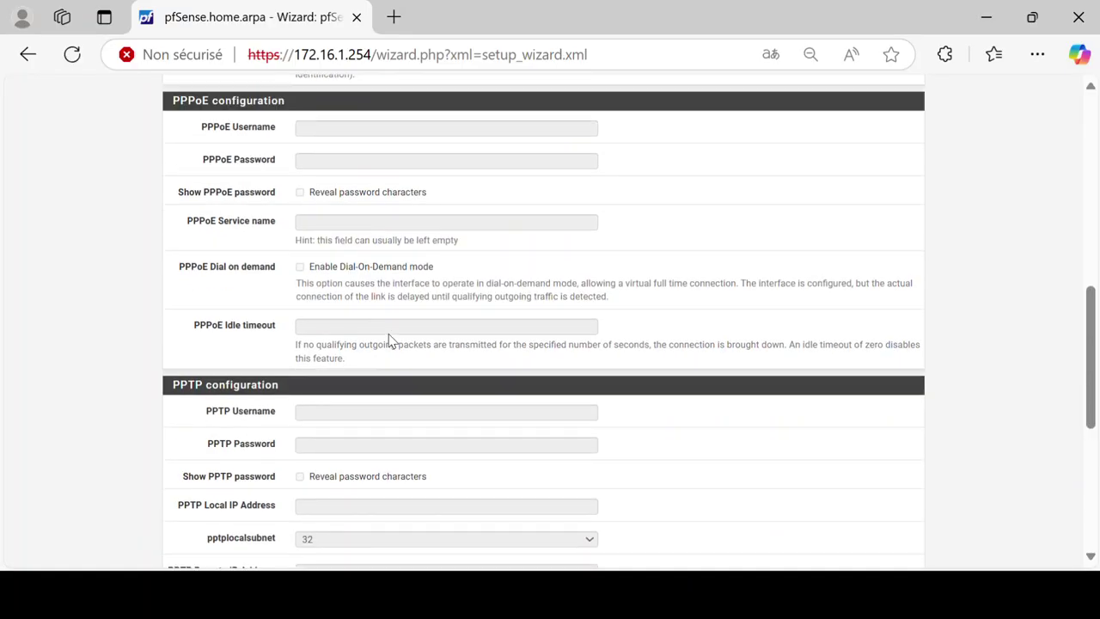
scroll(388, 331, "down", 5)
left_click(309, 496)
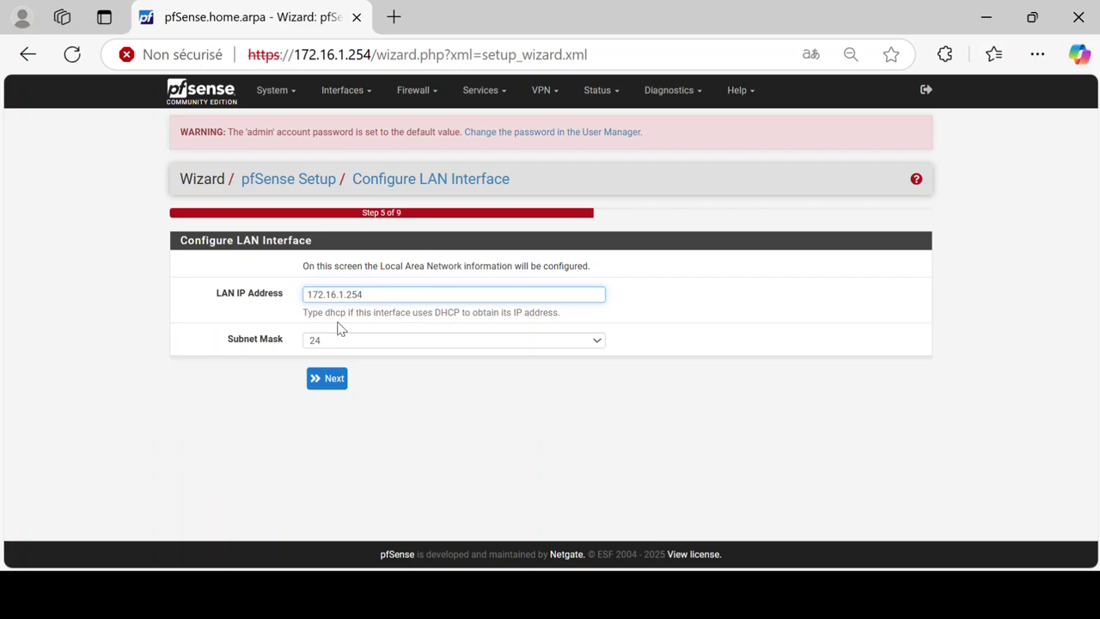
Step: Keep the LAN address 172.16.1.254/24 and set and confirm a new admin WebGUI password
left_click(334, 380)
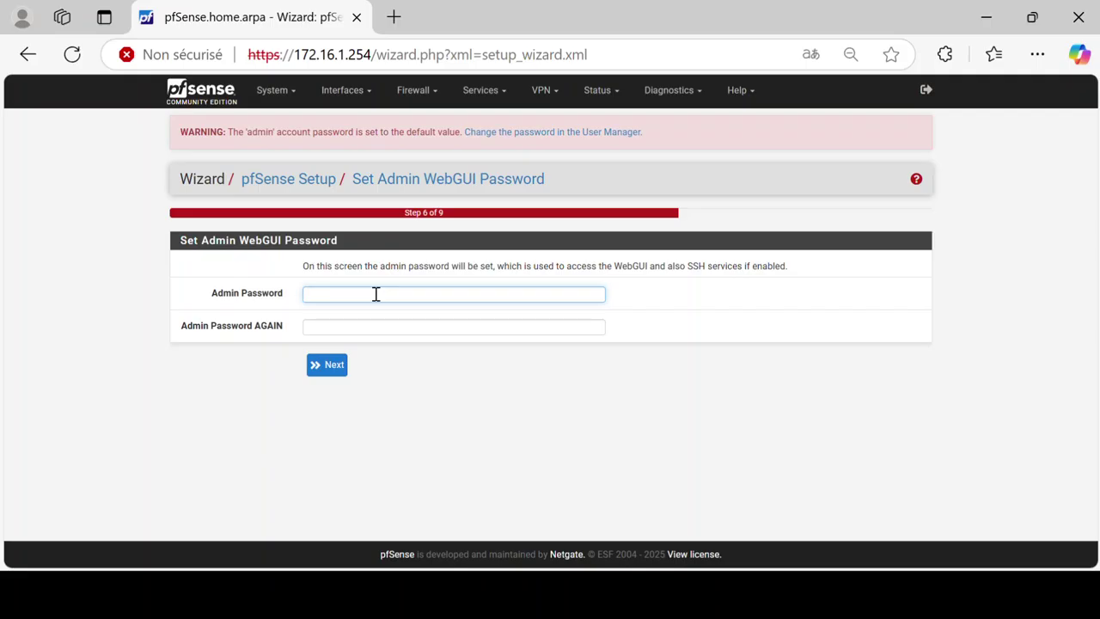
type("****")
key("Tab")
type("123")
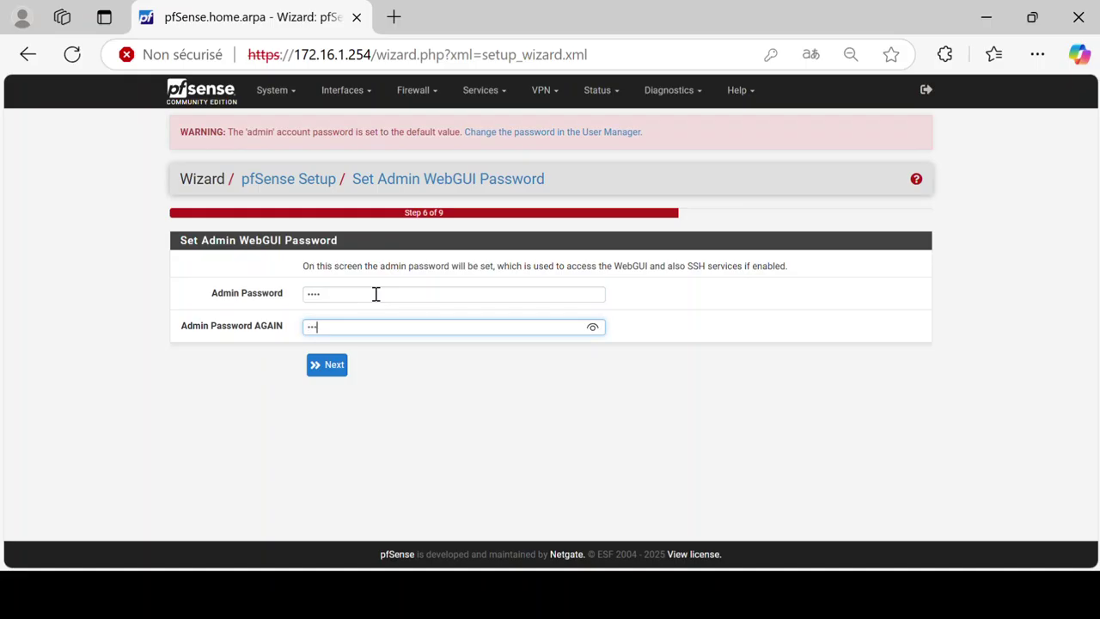
type("4")
left_click(323, 370)
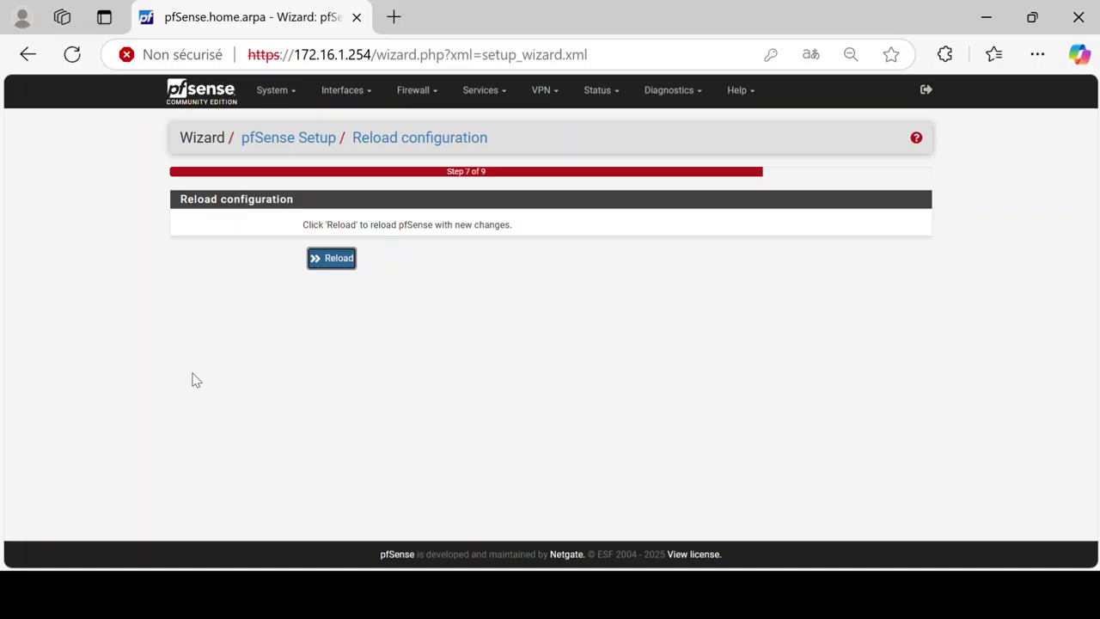
Step: Reload pfSense with the new configuration and finish the wizard at Step 9 of 9
left_click(331, 261)
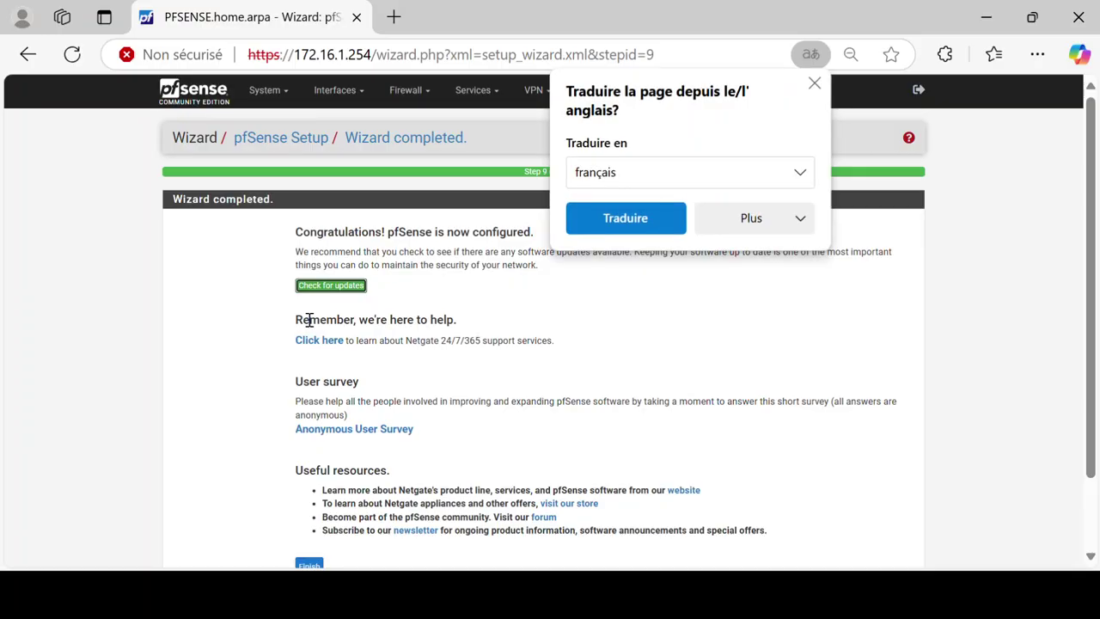
left_click(815, 84)
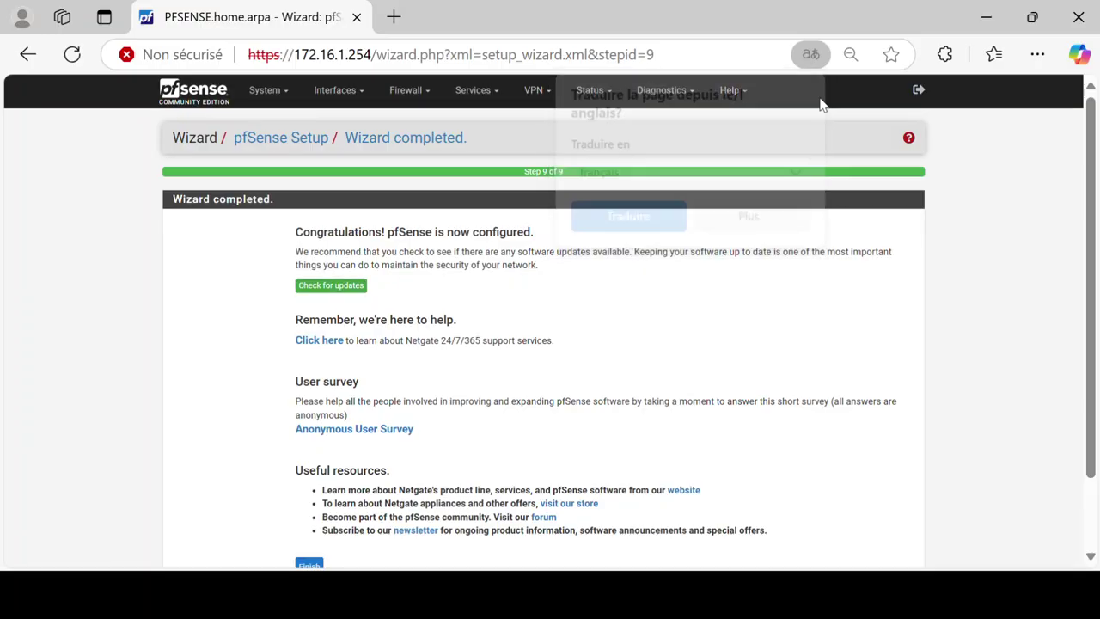
scroll(759, 334, "down", 2)
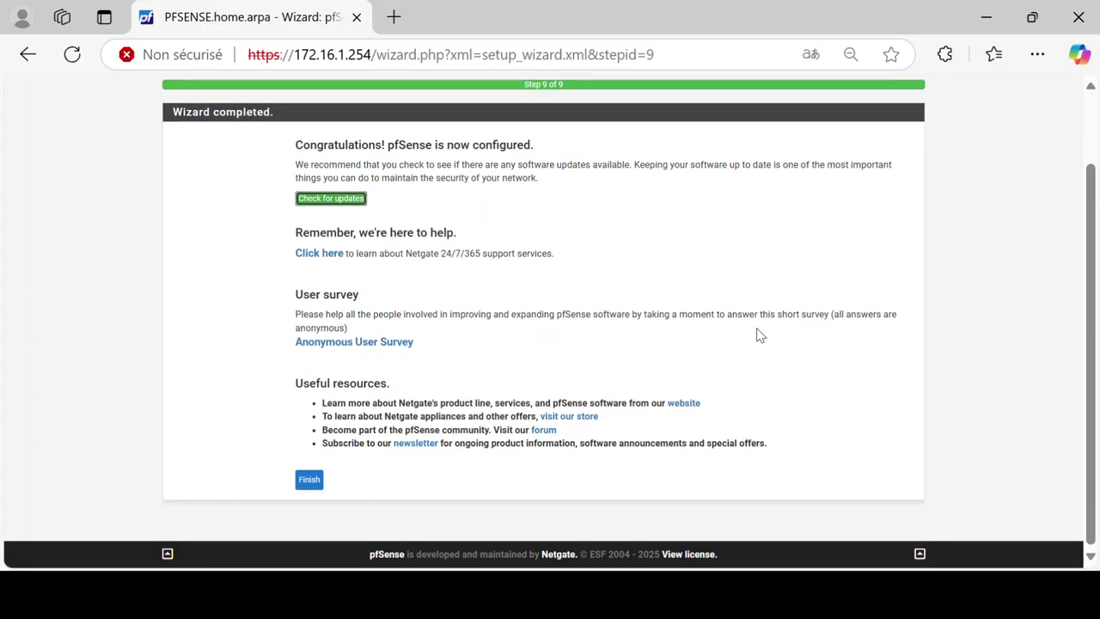
left_click(307, 483)
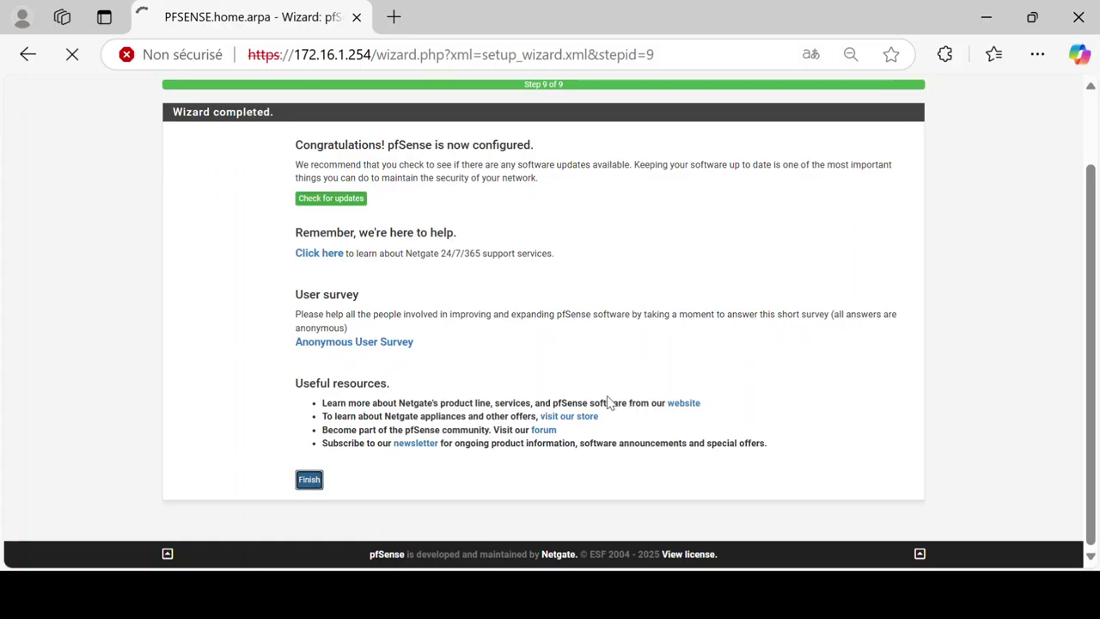
Step: Accept the dashboard's license notice and close the user survey prompt
scroll(973, 408, "down", 1)
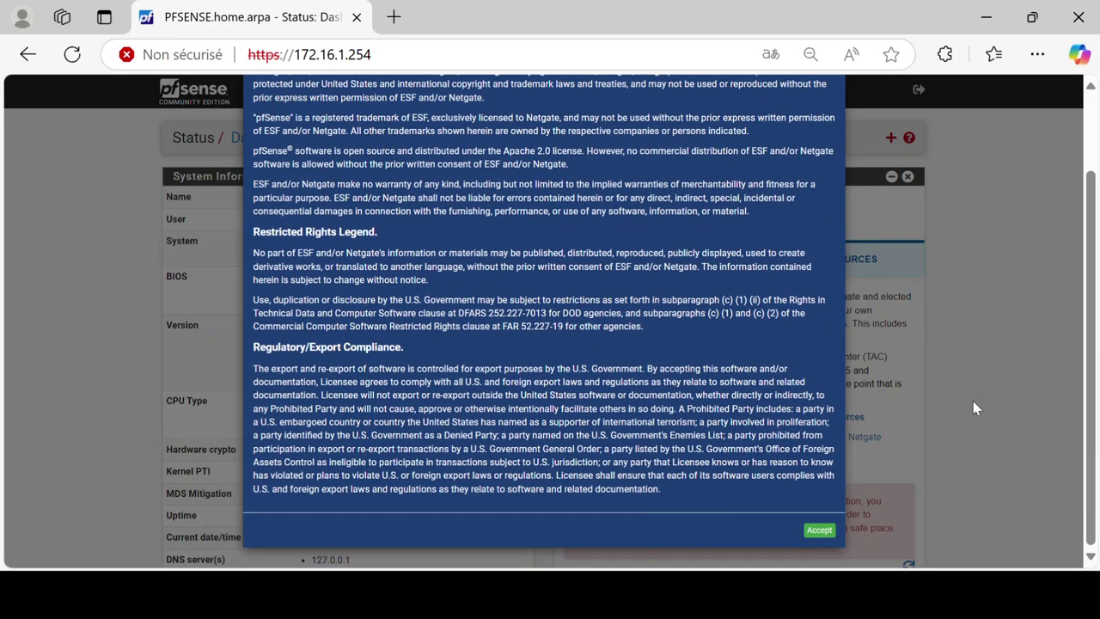
left_click(821, 531)
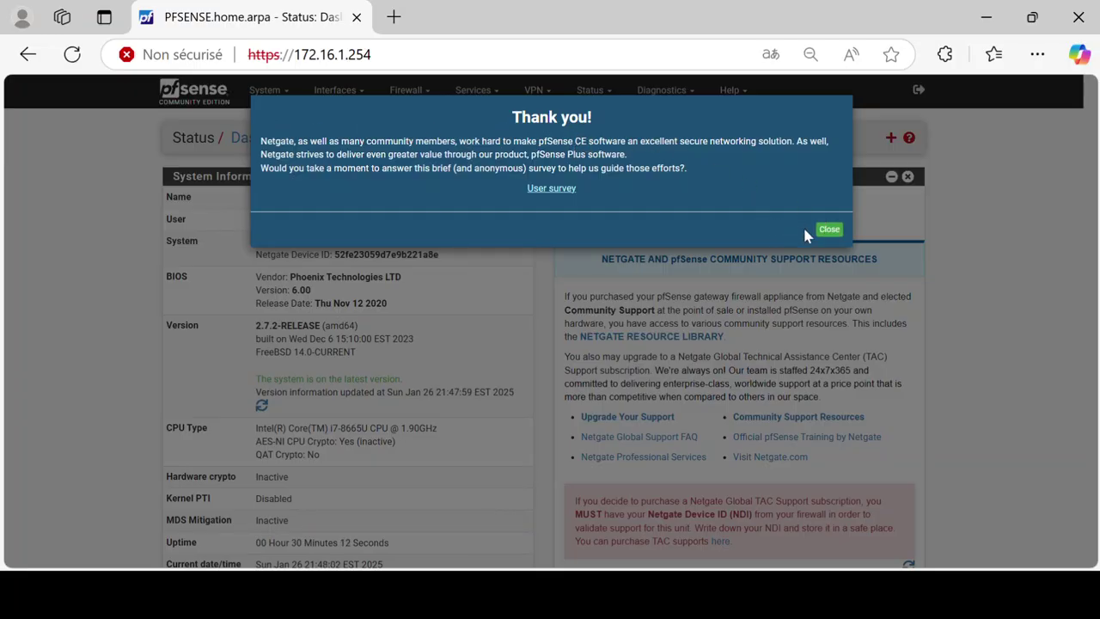
left_click(829, 231)
Step: Check the dashboard's Interfaces panel for WAN and LAN status, then open the Windows Start menu
scroll(954, 311, "down", 4)
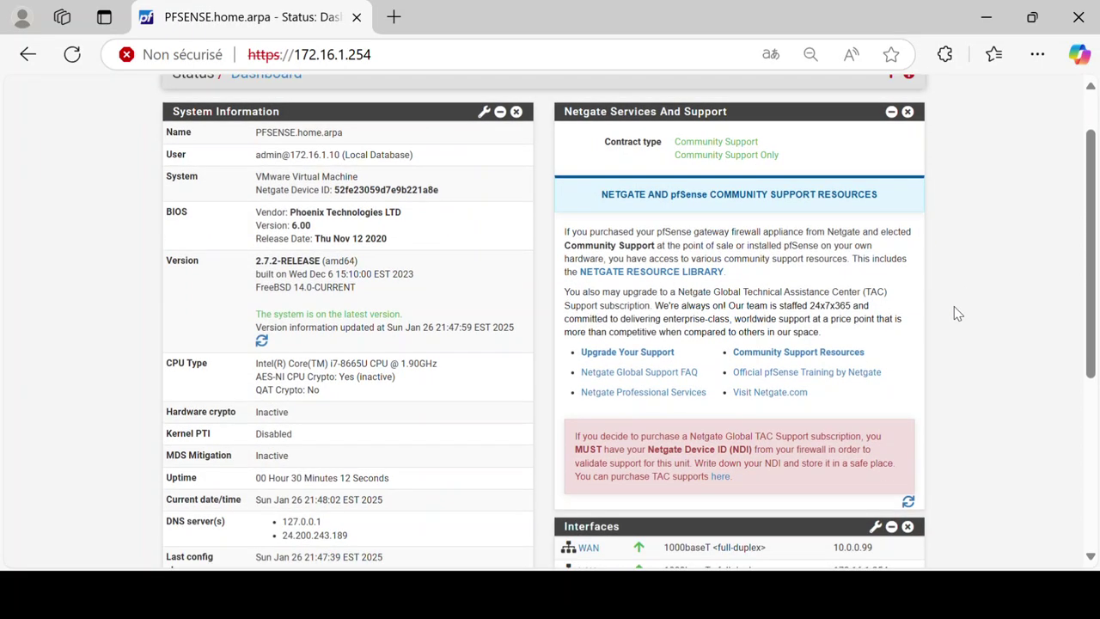
scroll(975, 343, "up", 4)
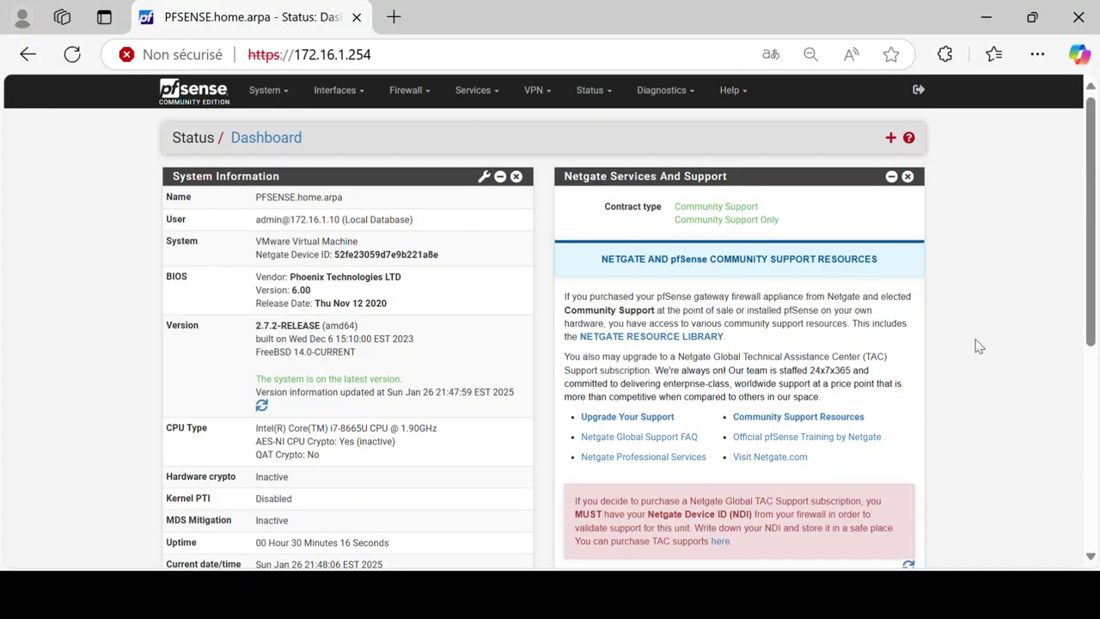
scroll(978, 346, "down", 5)
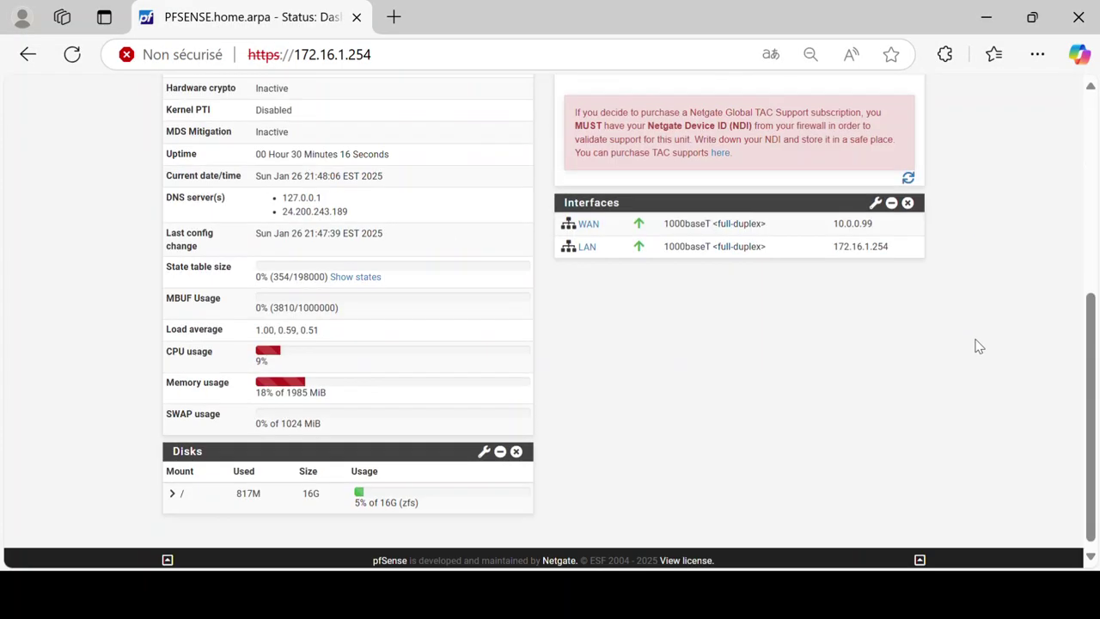
scroll(978, 343, "up", 2)
scroll(977, 344, "down", 2)
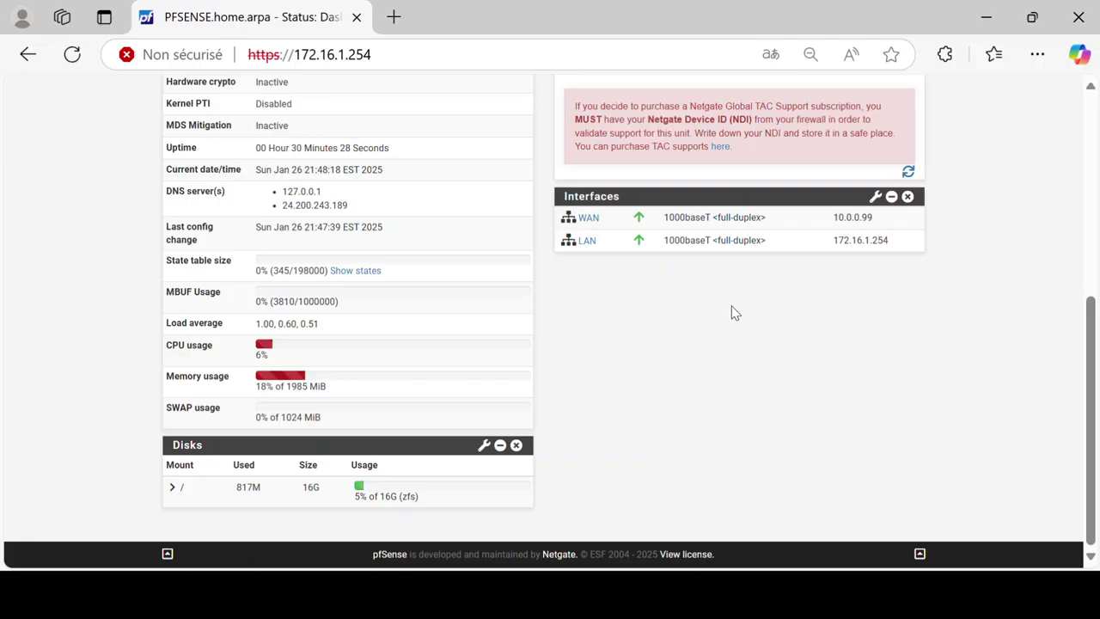
scroll(735, 313, "up", 5)
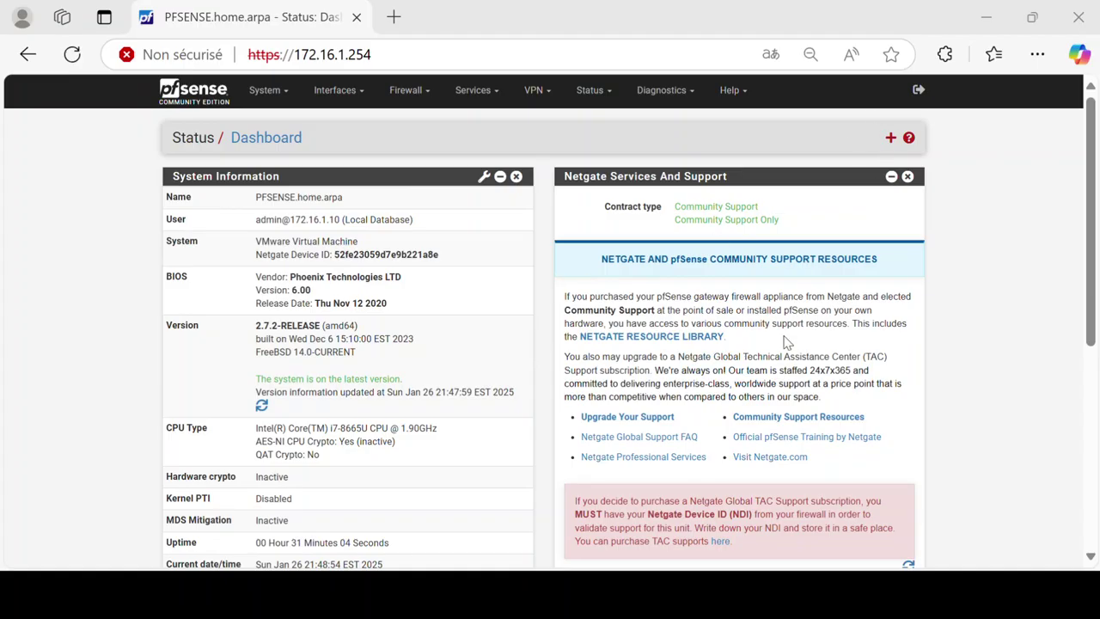
key("super")
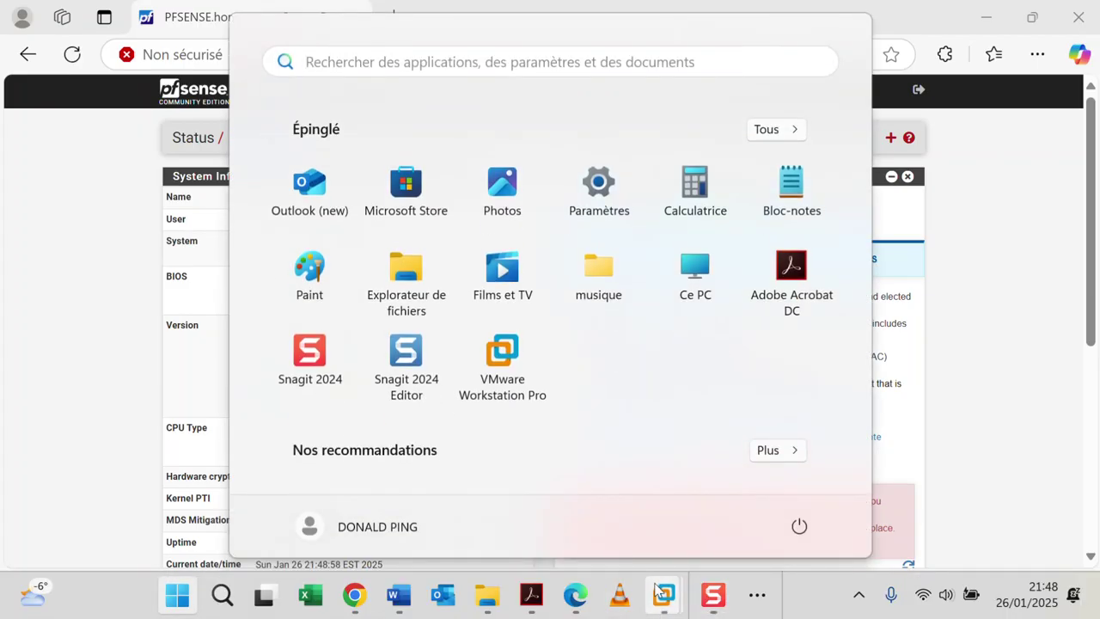
Step: Bring the PSENSE virtual machine forward in VMware Workstation and open its context menu
mouse_move(662, 595)
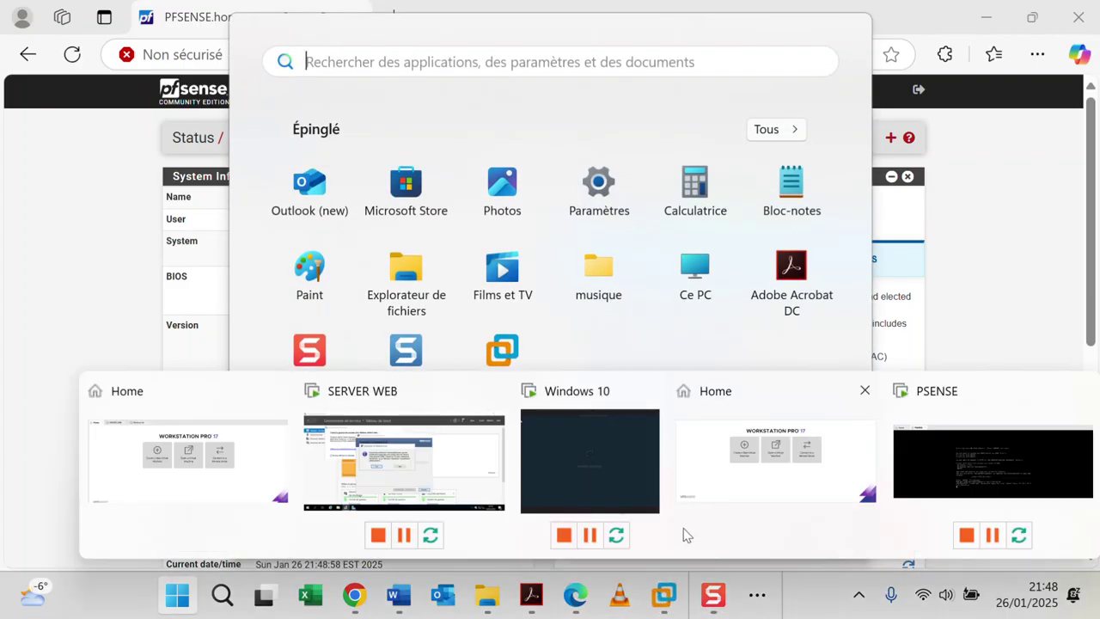
left_click(985, 464)
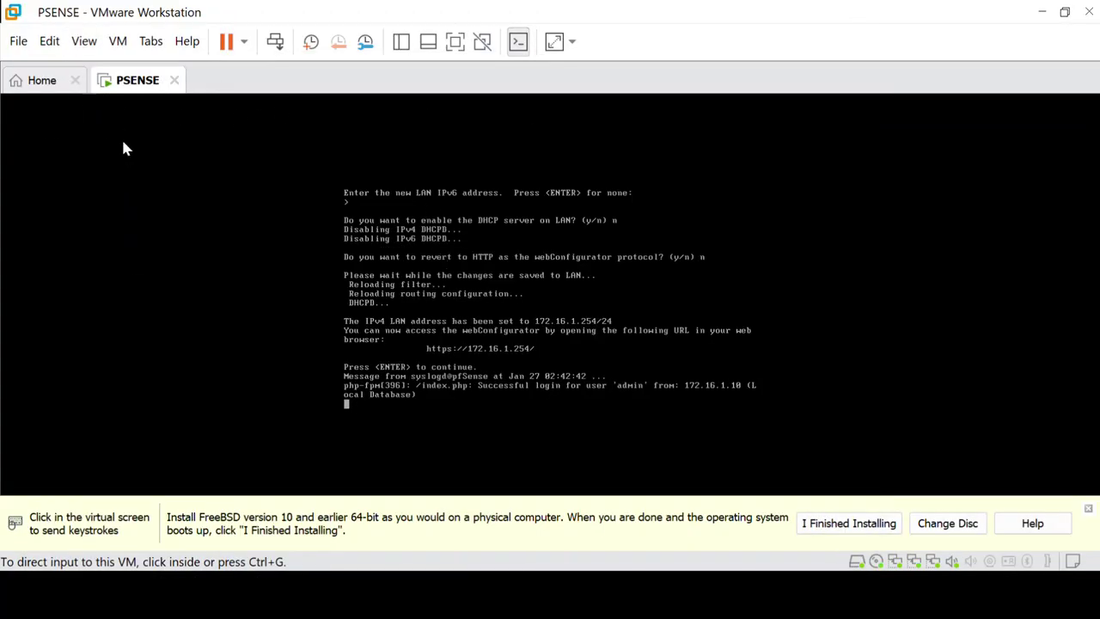
left_click(60, 49)
left_click(157, 301)
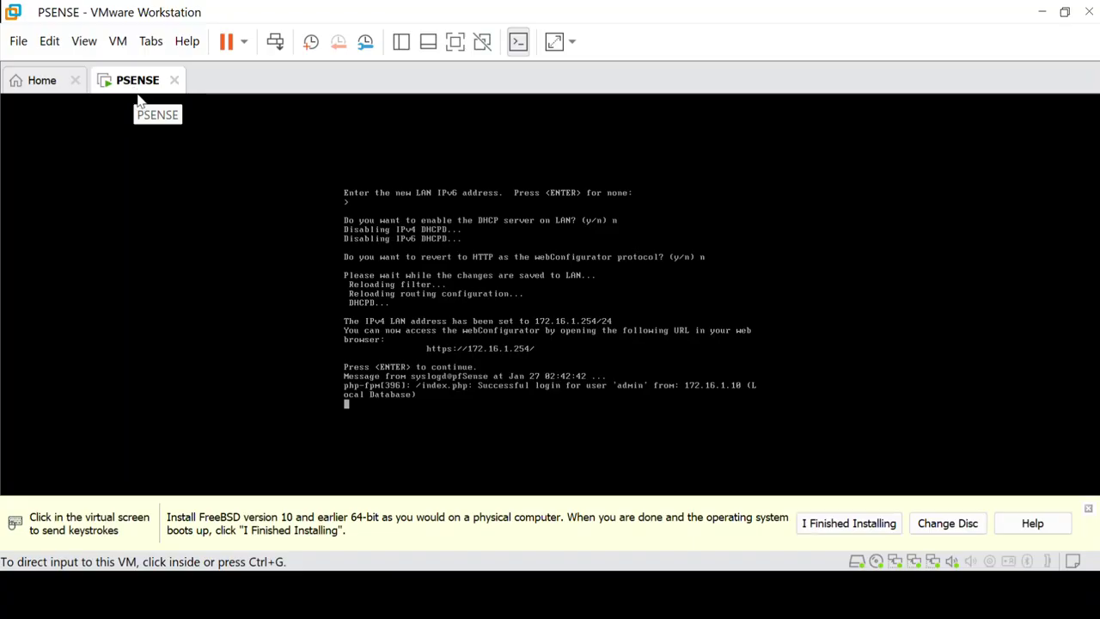
right_click(139, 85)
Step: Open PSENSE's VM settings and return adapter 3 to custom VMnet2 after a missing-LAN-segment error
left_click(354, 345)
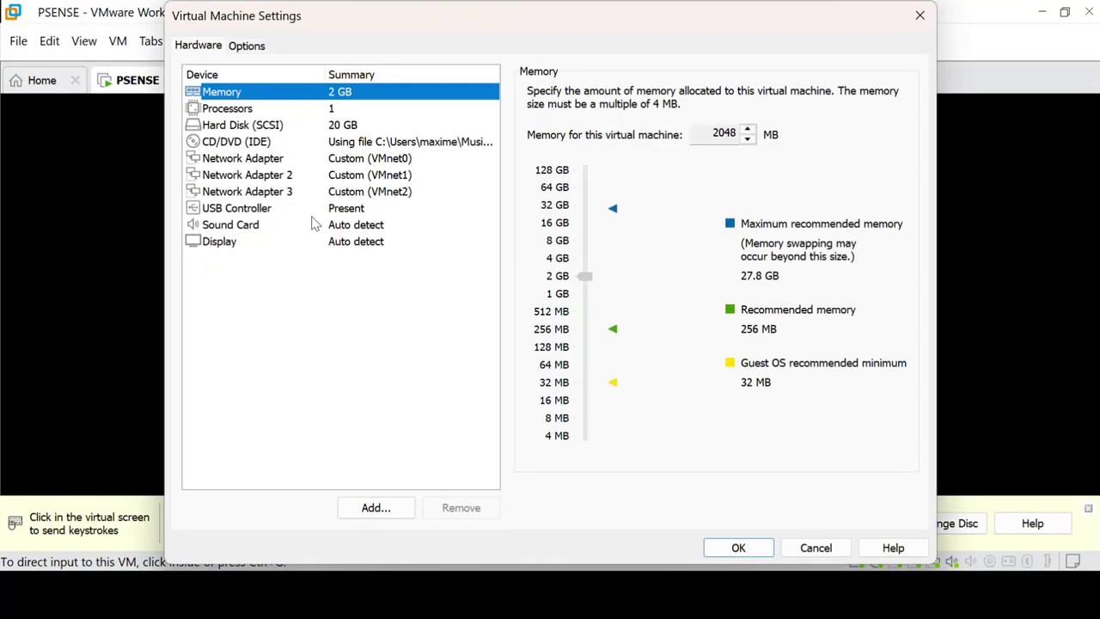
left_click(314, 209)
left_click(320, 191)
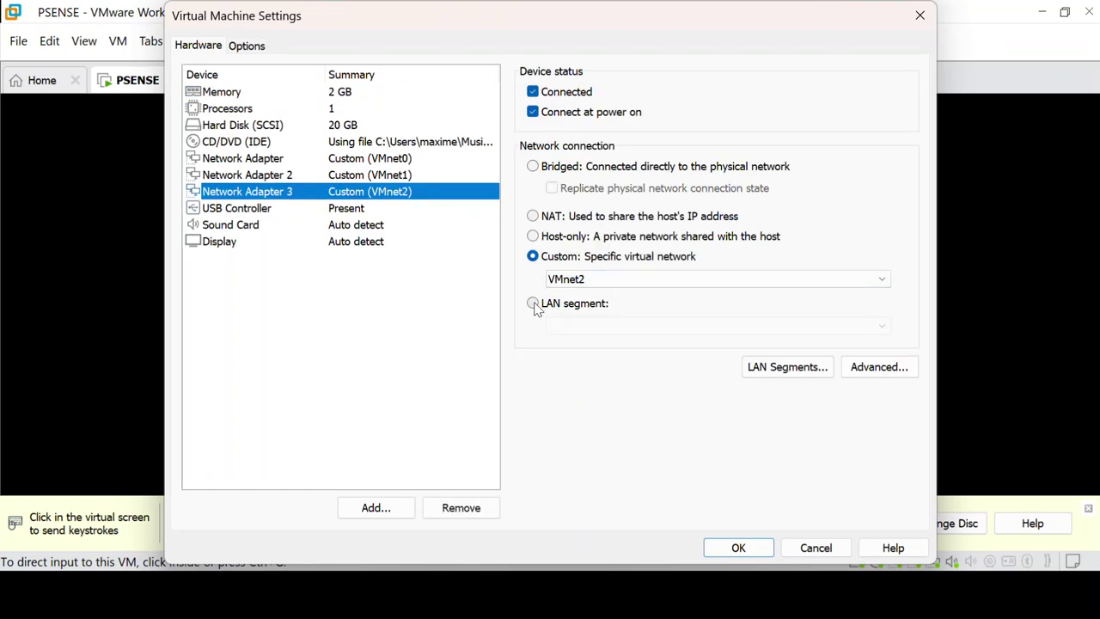
left_click(533, 306)
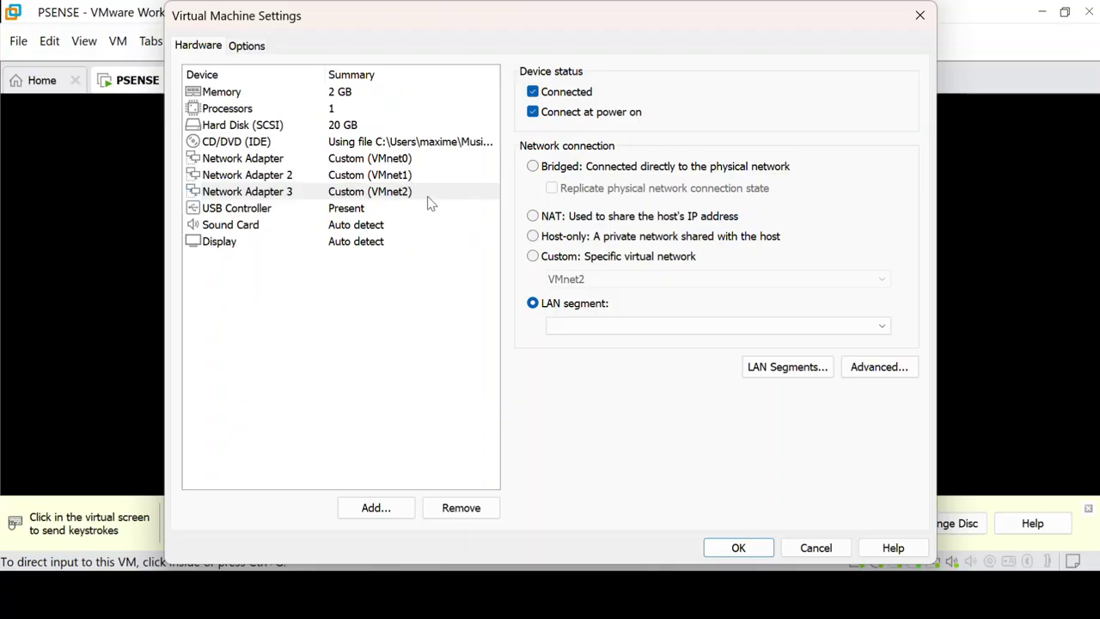
left_click(323, 159)
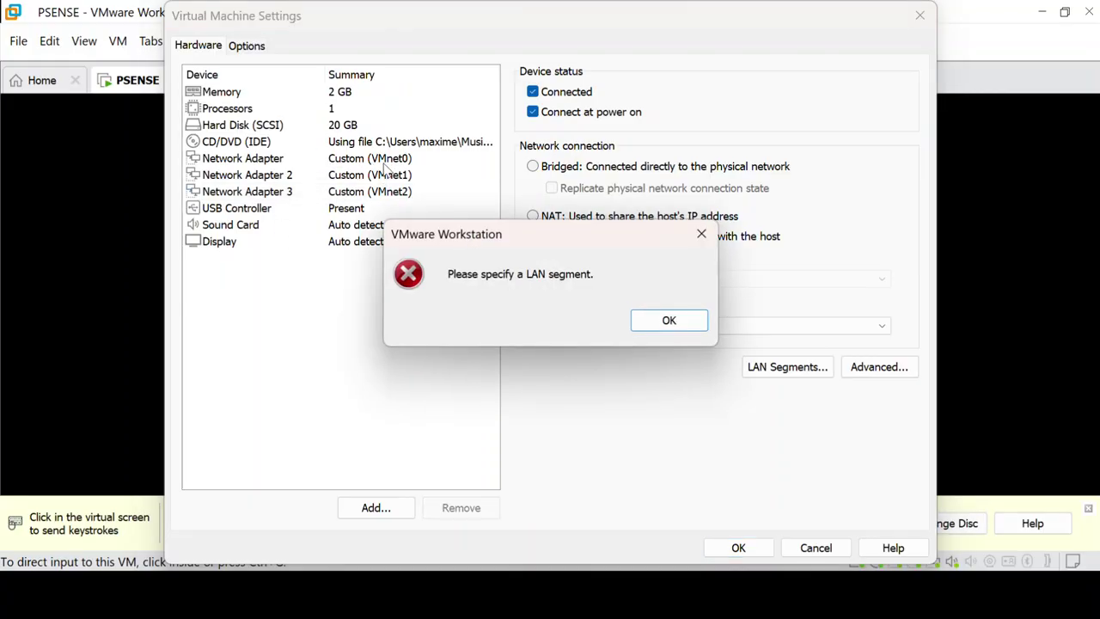
left_click(701, 234)
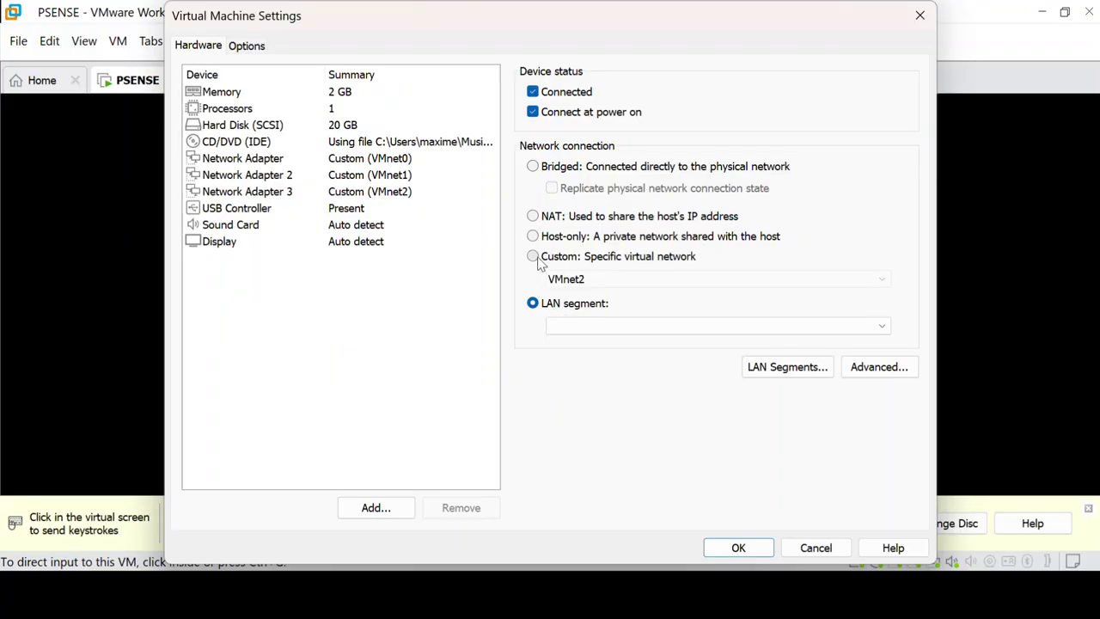
left_click(538, 258)
Step: Set the first network adapter's connection to NAT
left_click(396, 161)
left_click(394, 162)
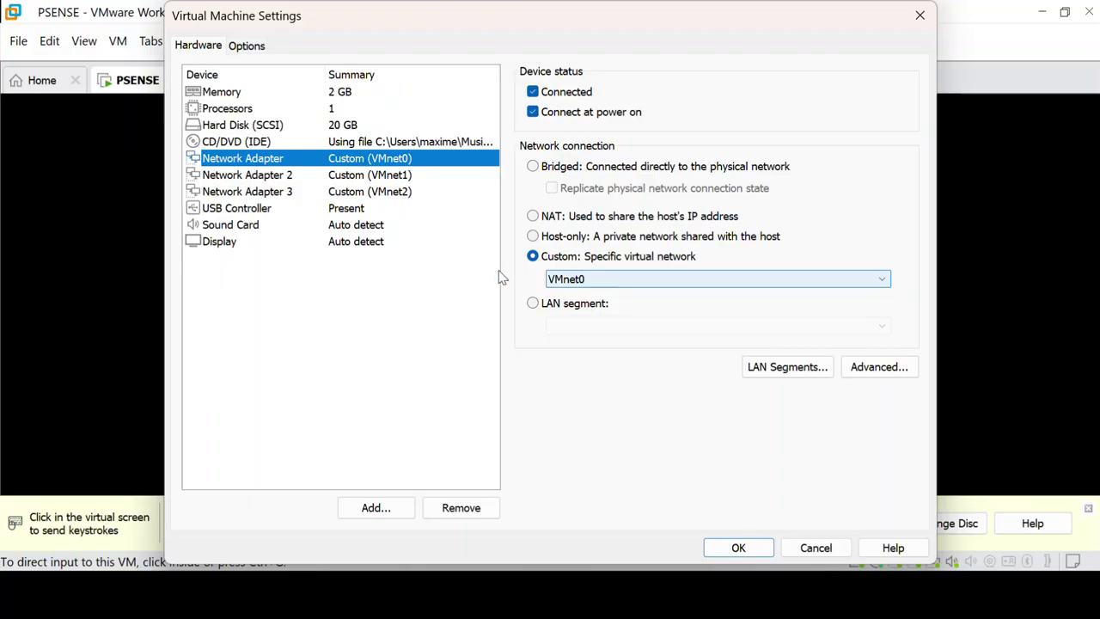
left_click(533, 219)
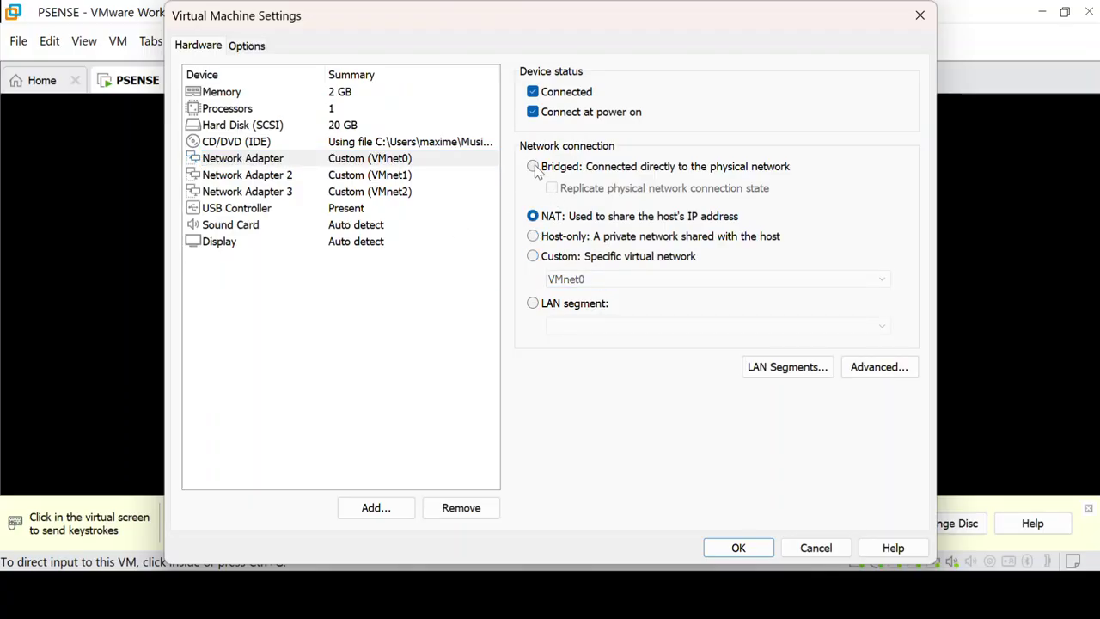
left_click(534, 169)
left_click(534, 218)
Step: Make adapters 2 and 3 Host-only, then select LAN segment for adapter 2
left_click(335, 178)
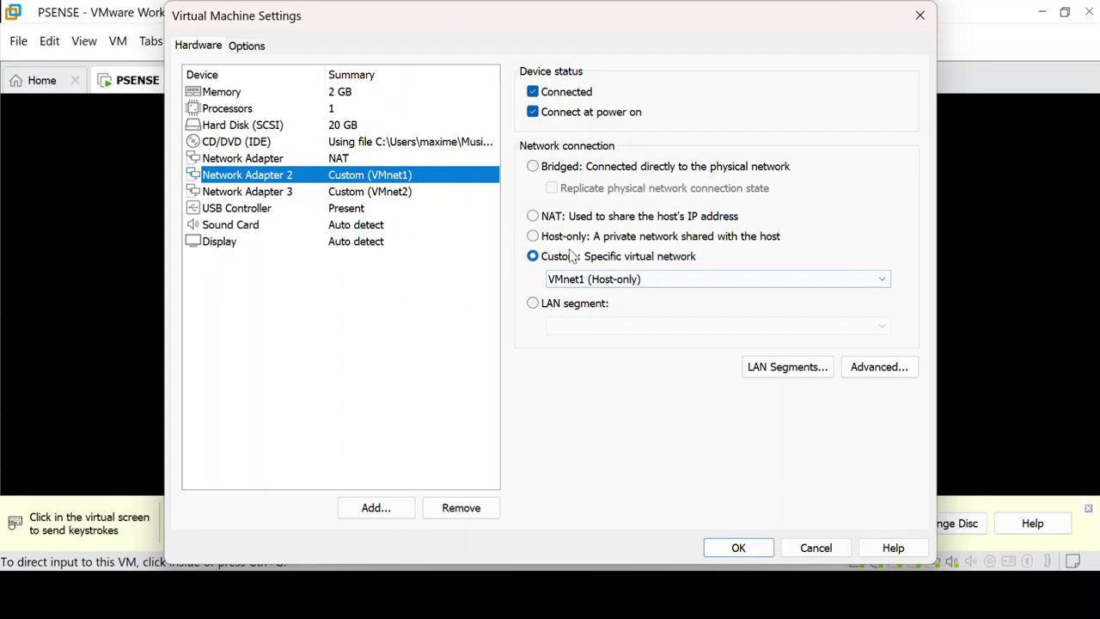
left_click(533, 235)
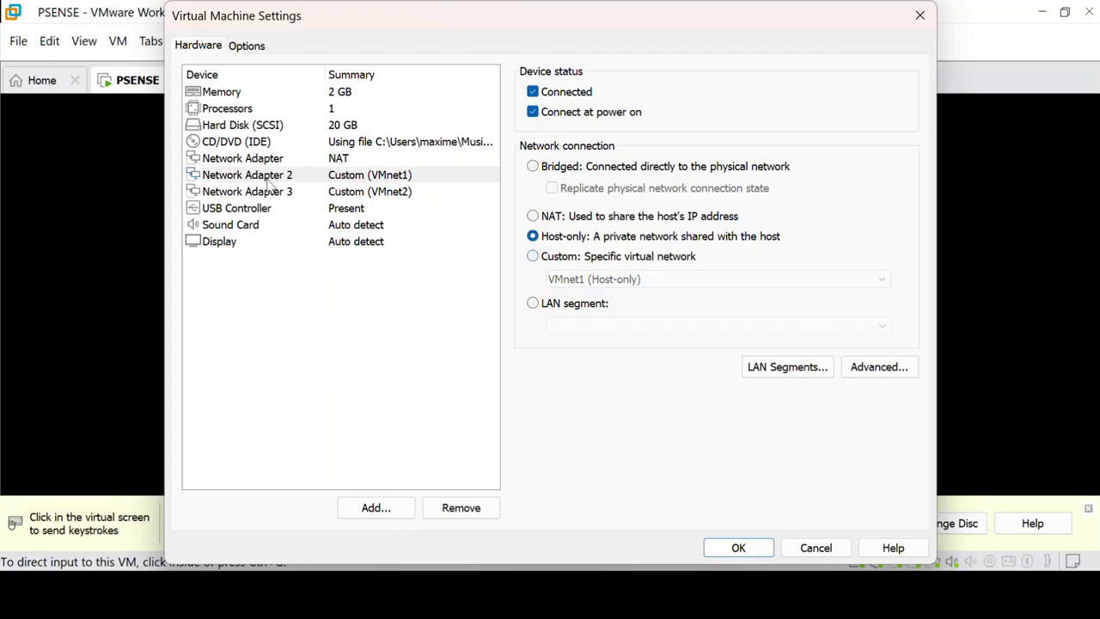
left_click(303, 193)
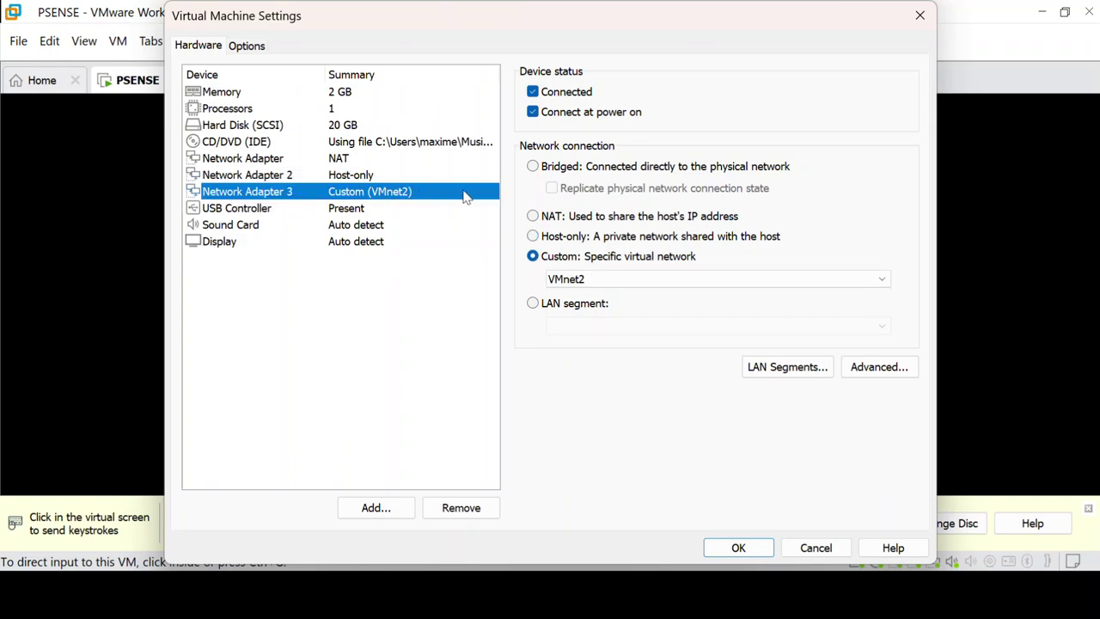
left_click(533, 236)
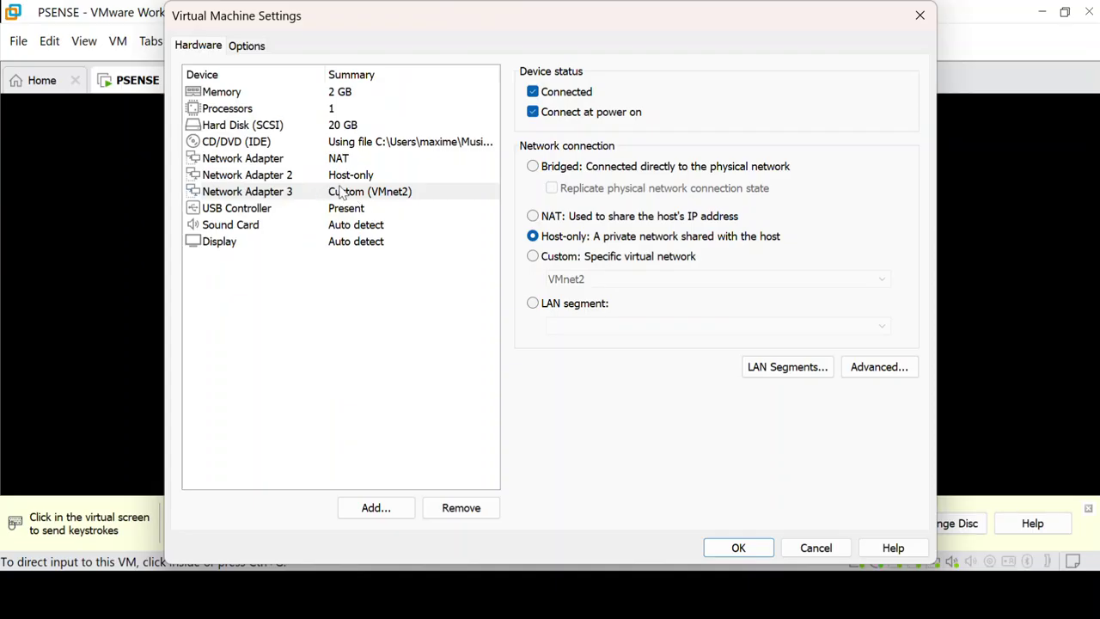
left_click(293, 177)
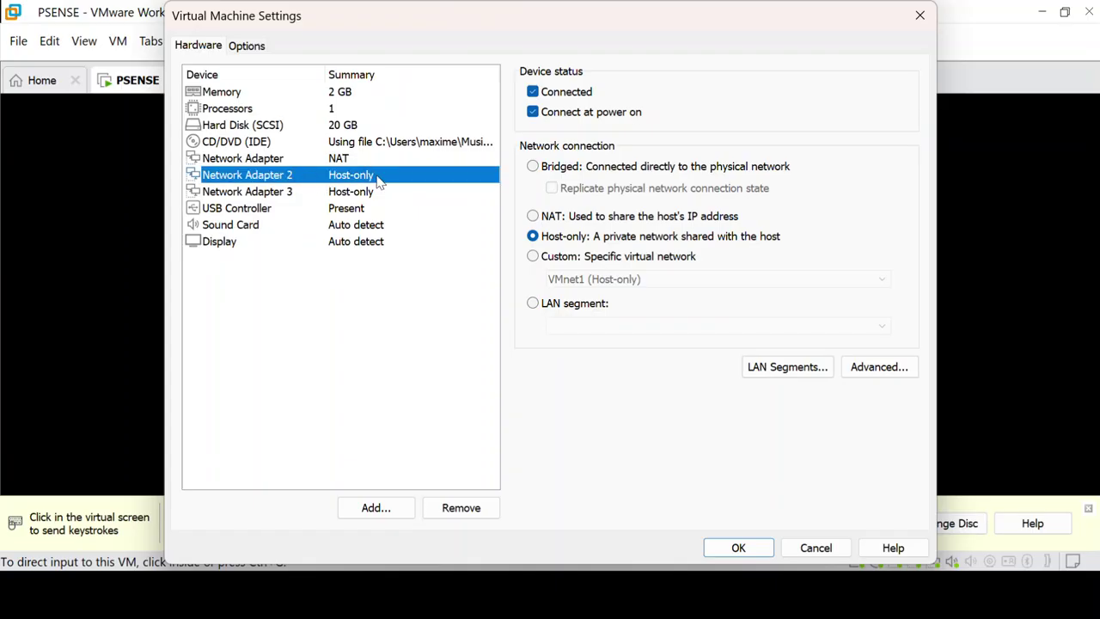
left_click(534, 304)
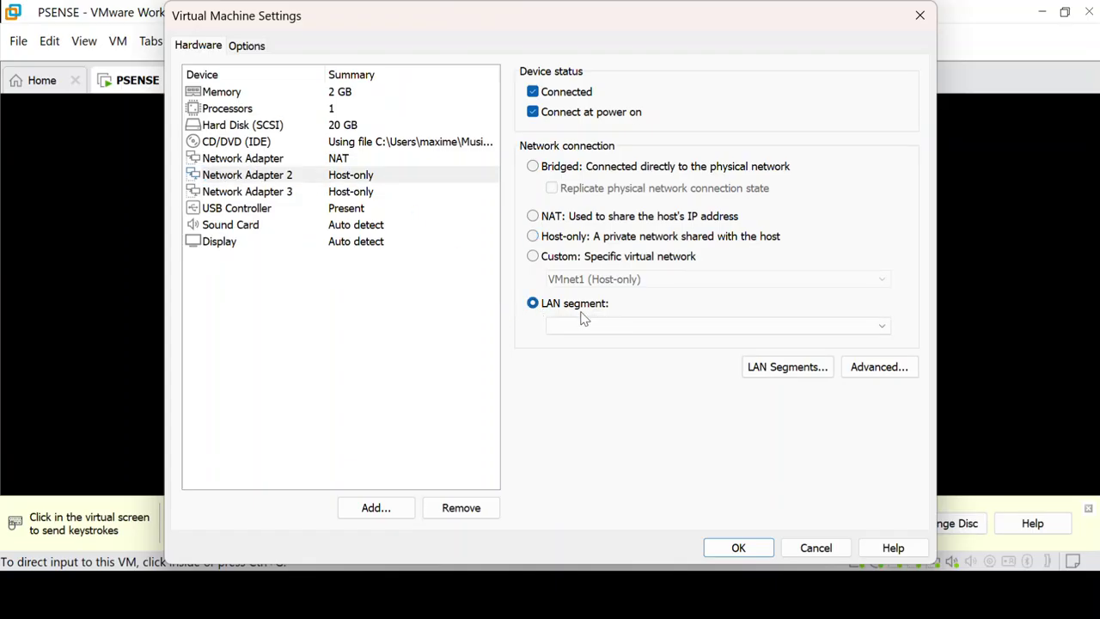
Step: Open the global LAN Segments list, add a segment named LAN, and delete the extra entries
left_click(778, 372)
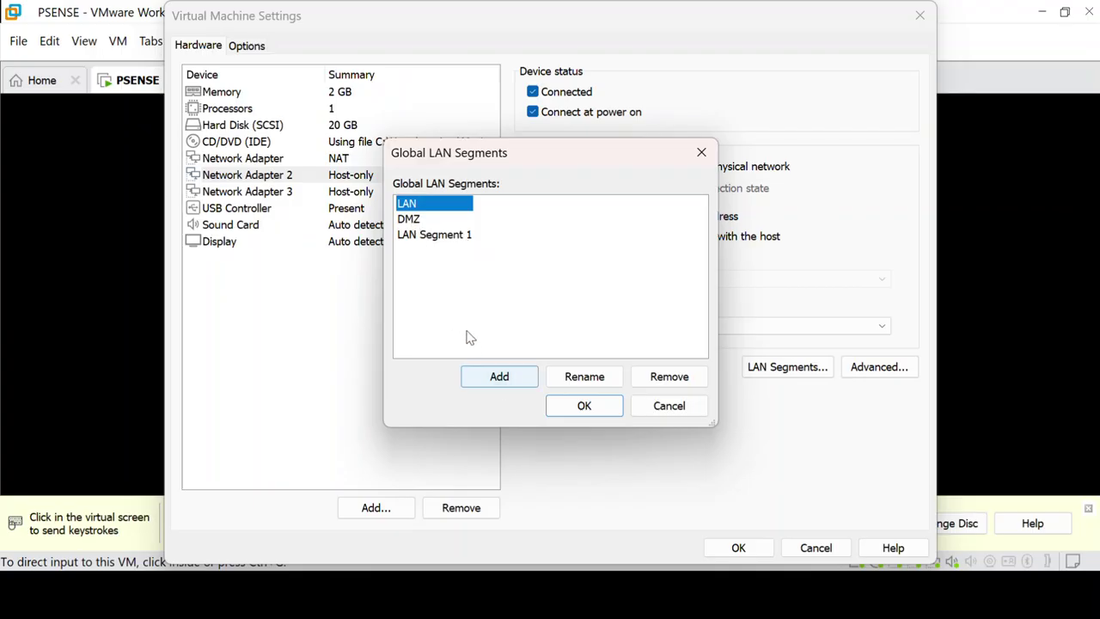
left_click(484, 381)
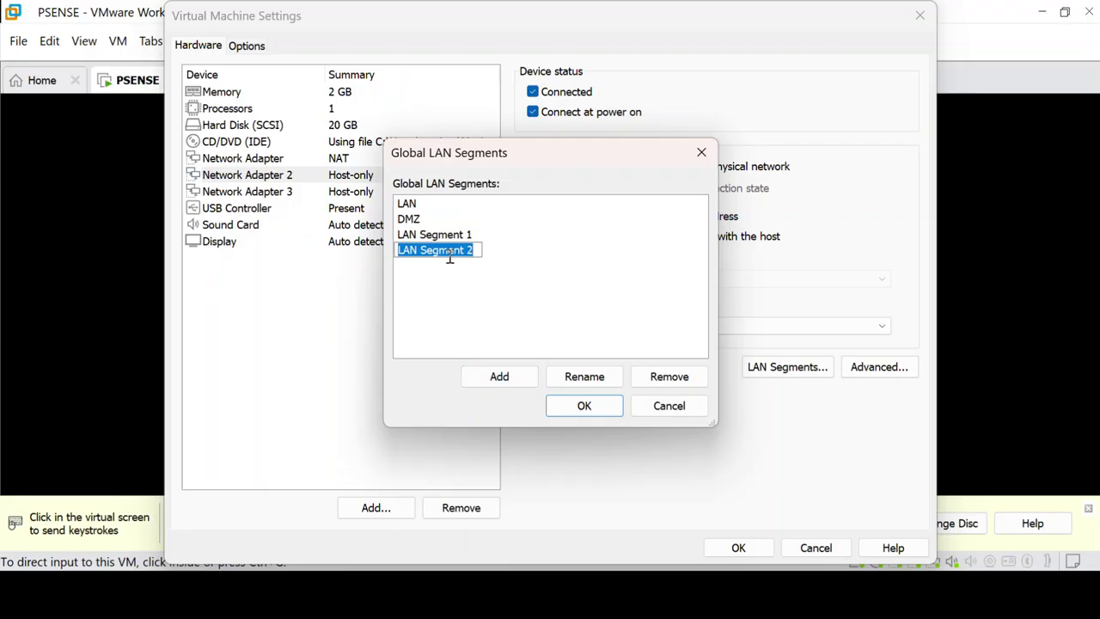
type("la")
key("BackSpace")
type("AN")
key("Return")
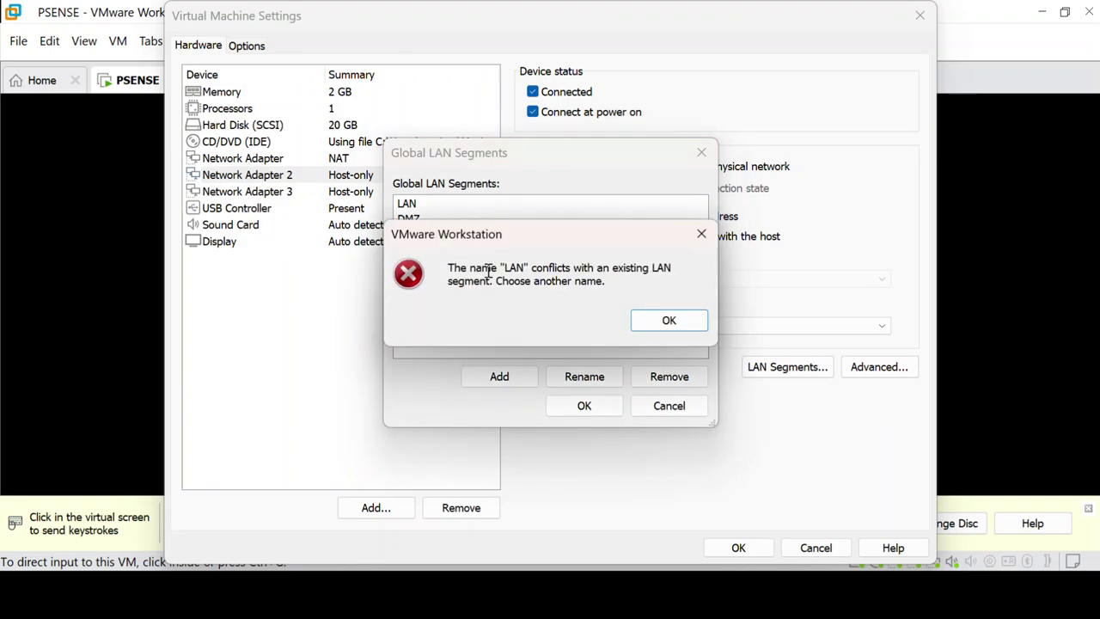
left_click(701, 235)
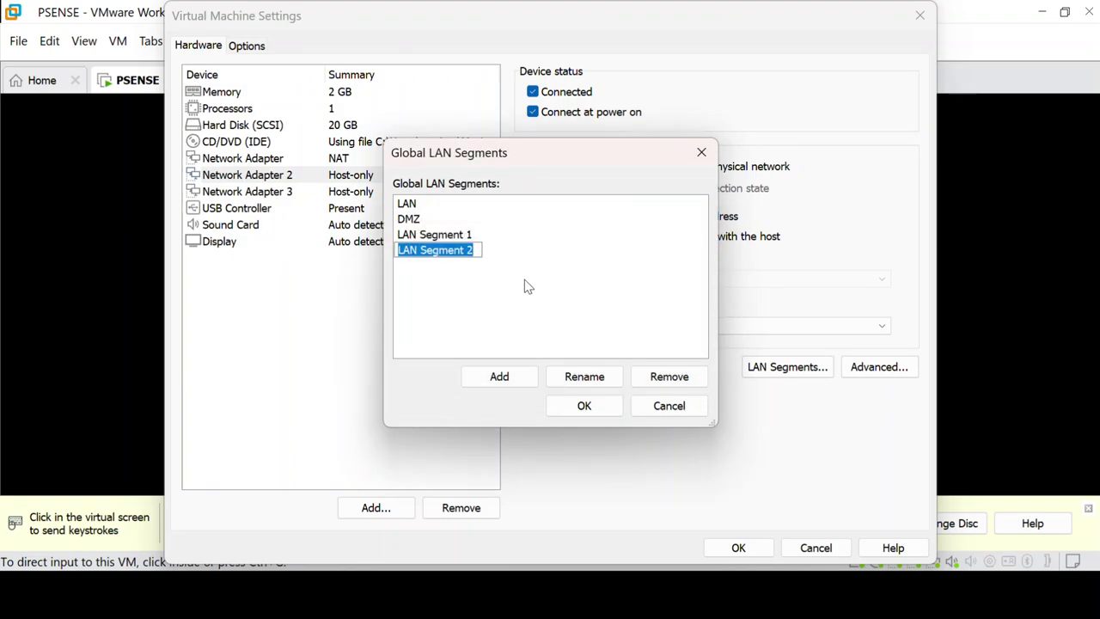
key("Escape")
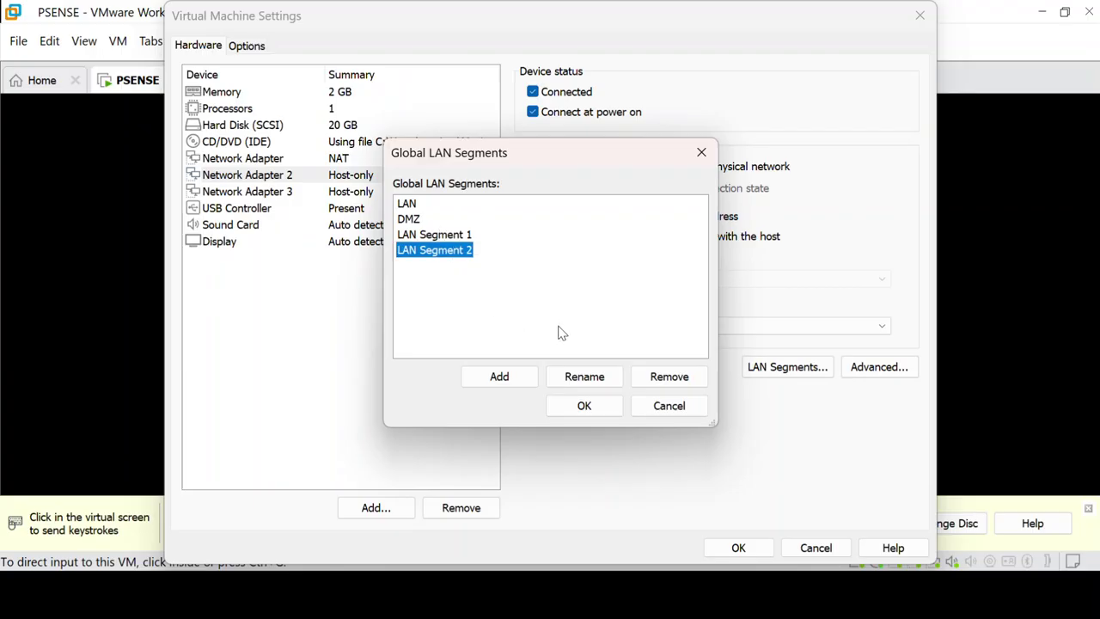
left_click(674, 380)
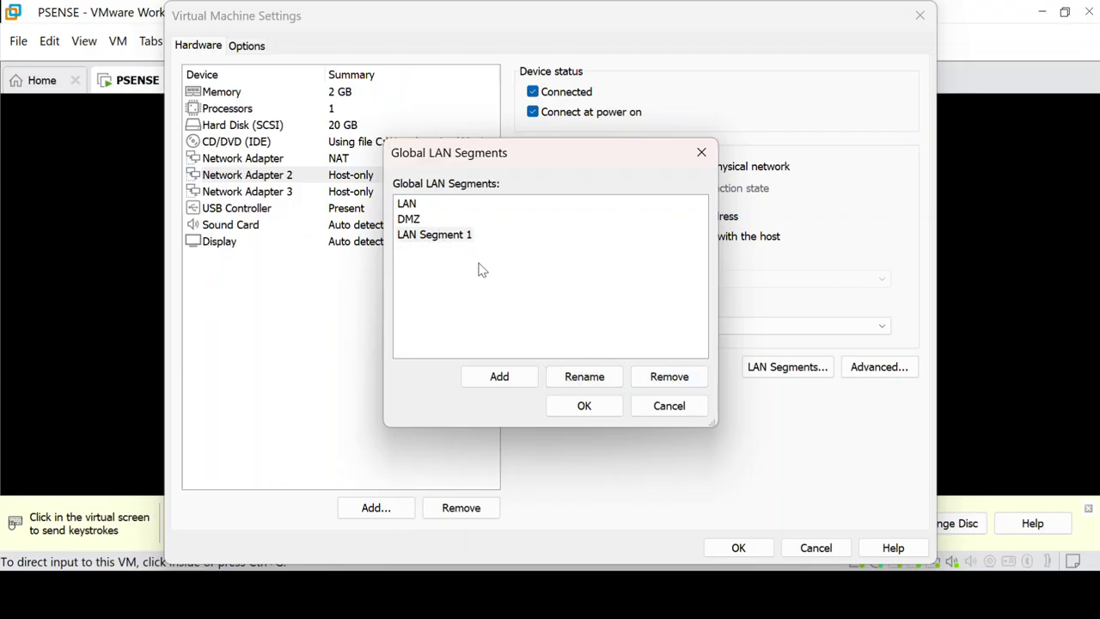
left_click(453, 237)
left_click(687, 378)
Step: Finish the segment list with LAN and DMZ entries and confirm it with OK
left_click(499, 377)
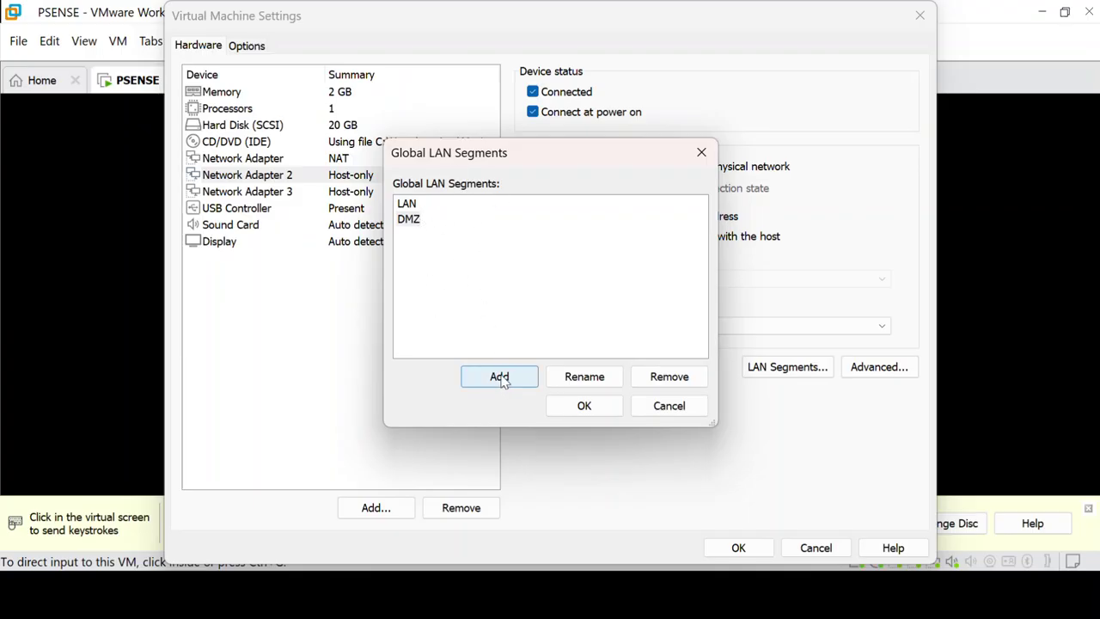
left_click(410, 205)
left_click(410, 220)
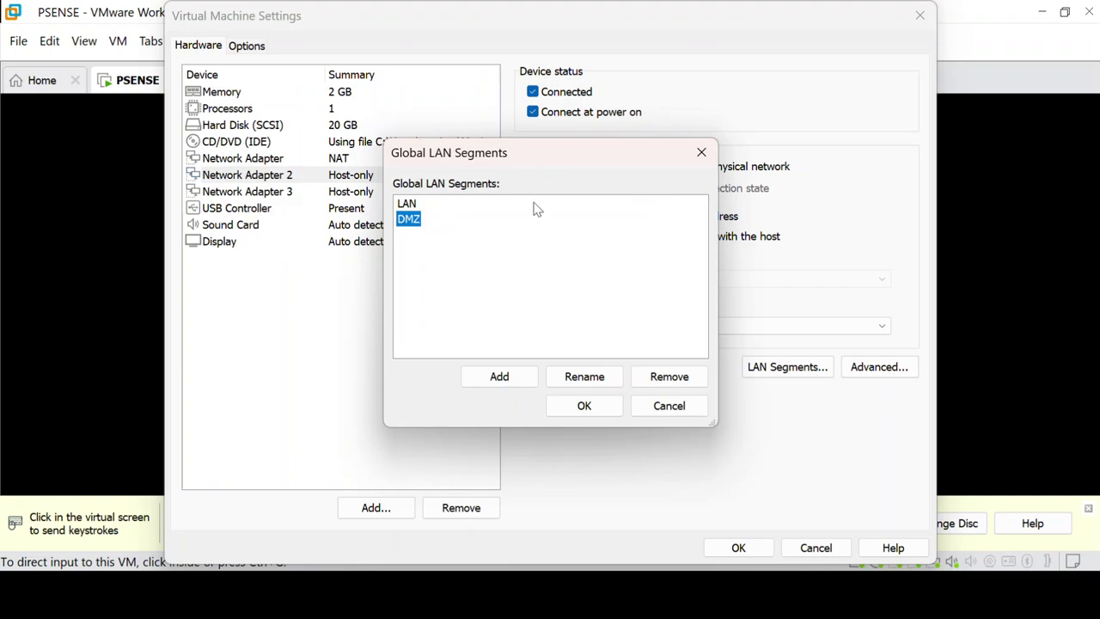
left_click(411, 204)
left_click(409, 222)
left_click(410, 205)
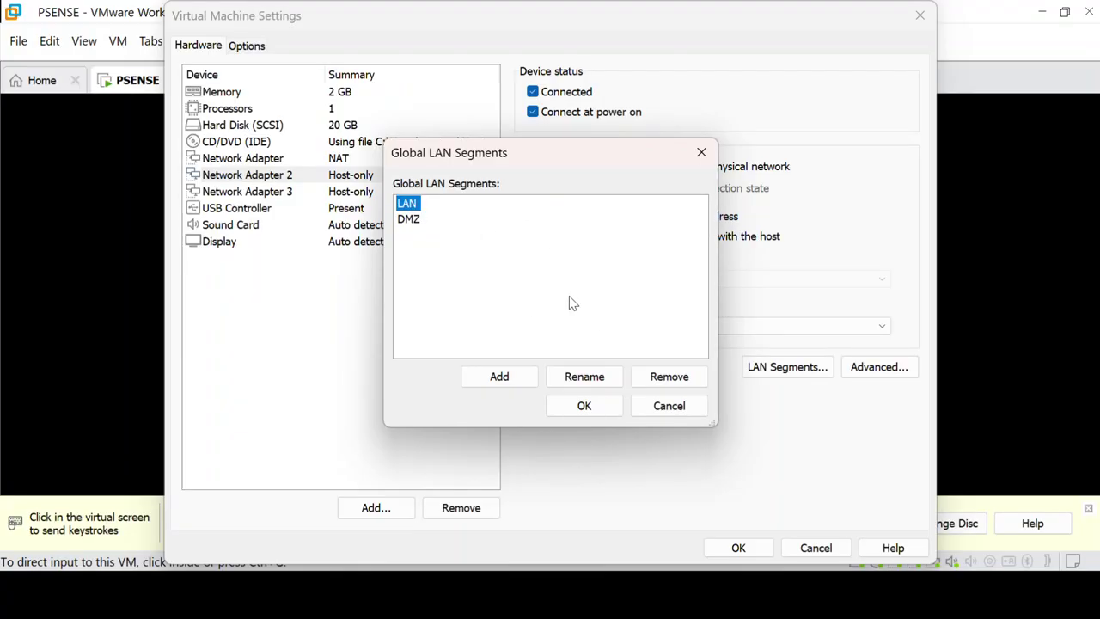
left_click(411, 221)
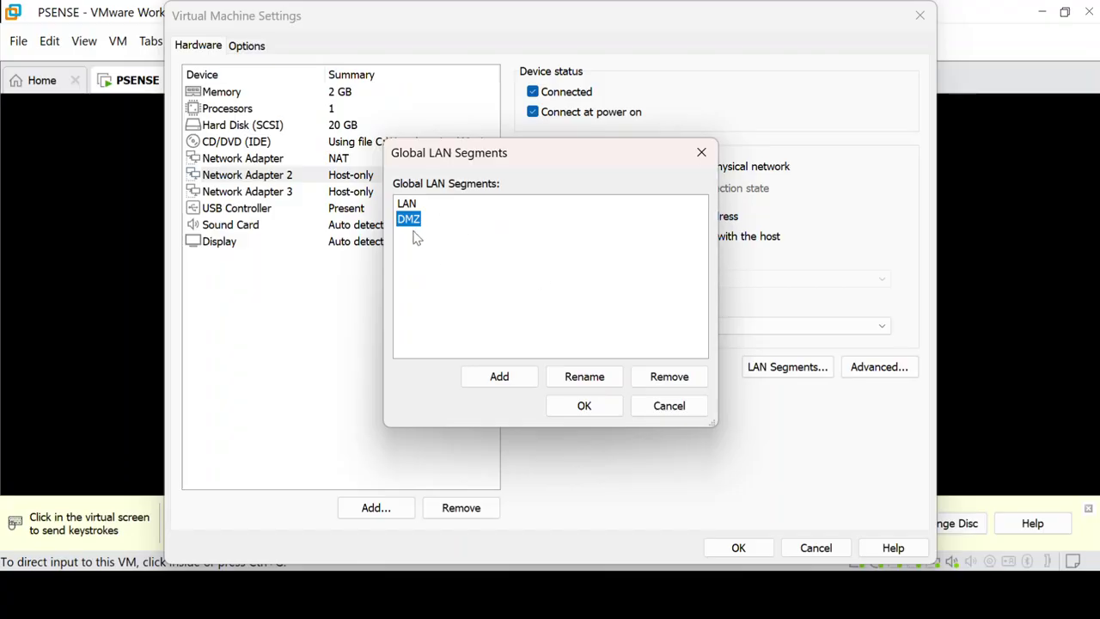
left_click(701, 154)
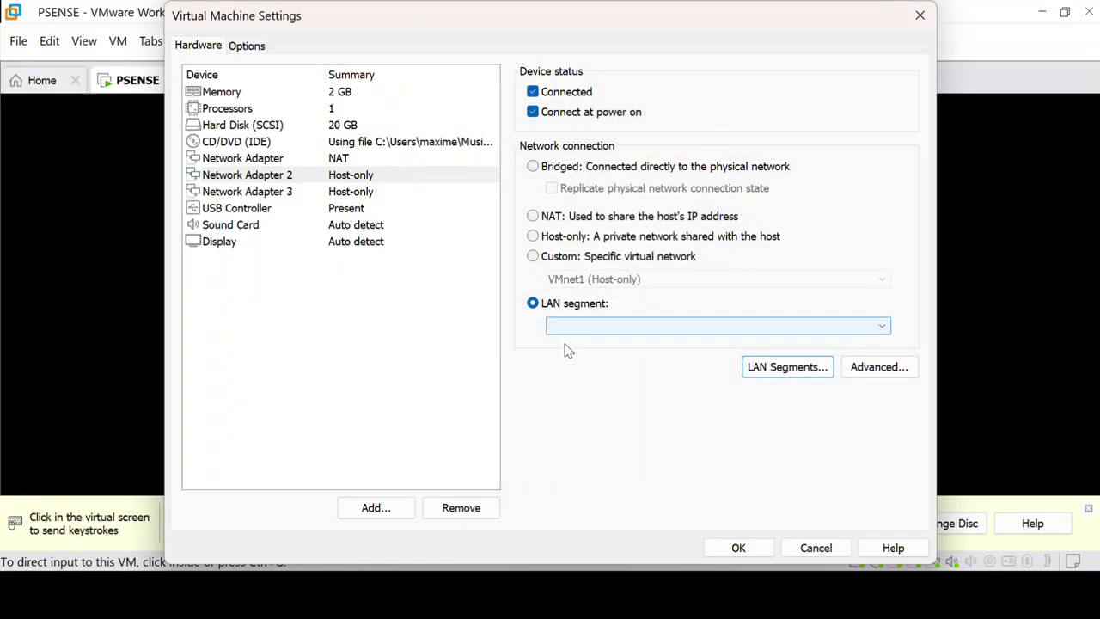
Step: Put Network Adapter 2 on LAN segment LAN and Network Adapter 3 on segment DMZ
left_click(305, 176)
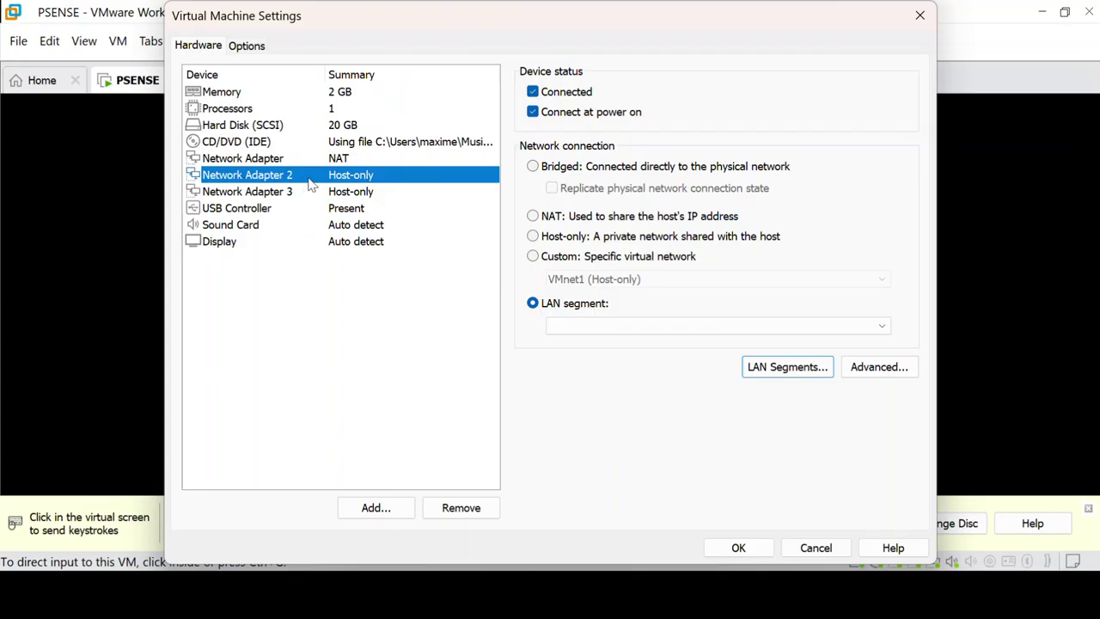
left_click(597, 325)
left_click(563, 343)
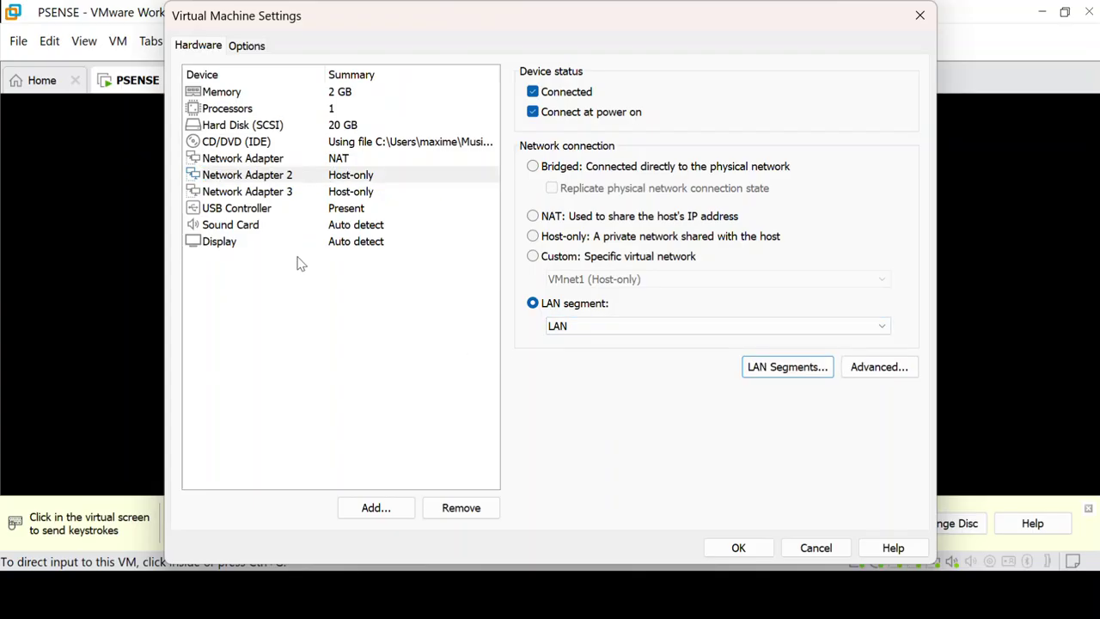
left_click(368, 193)
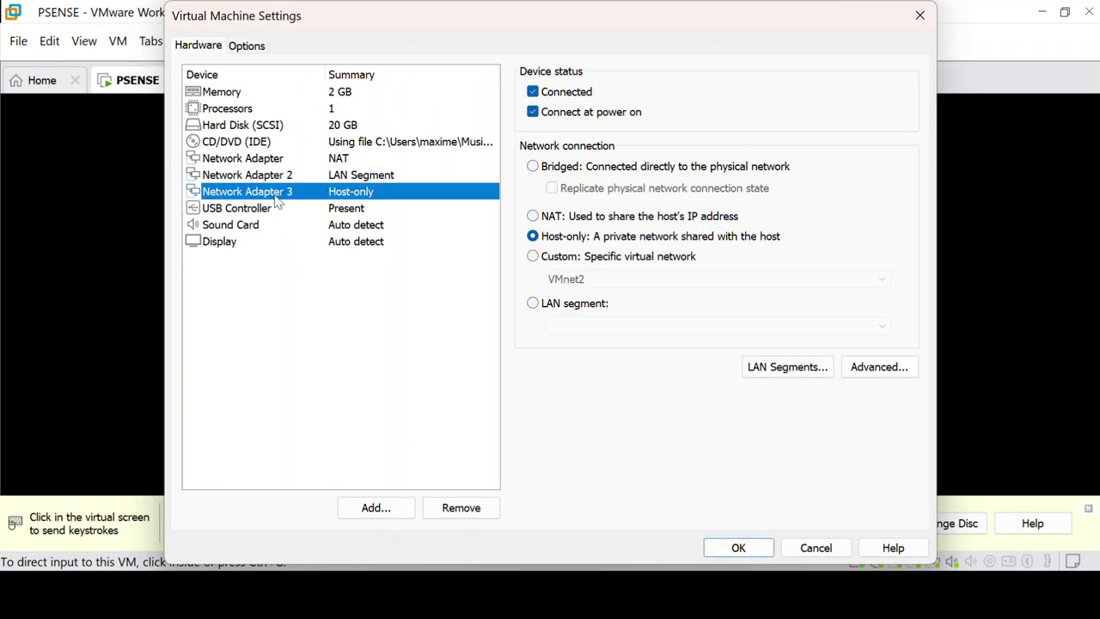
left_click(534, 305)
left_click(591, 331)
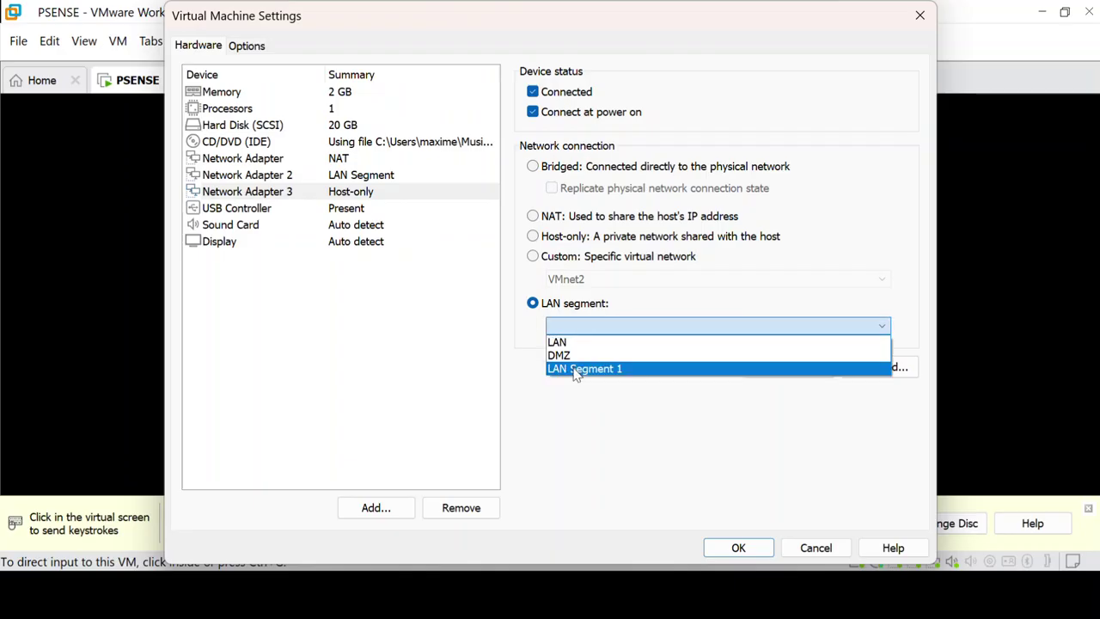
left_click(568, 353)
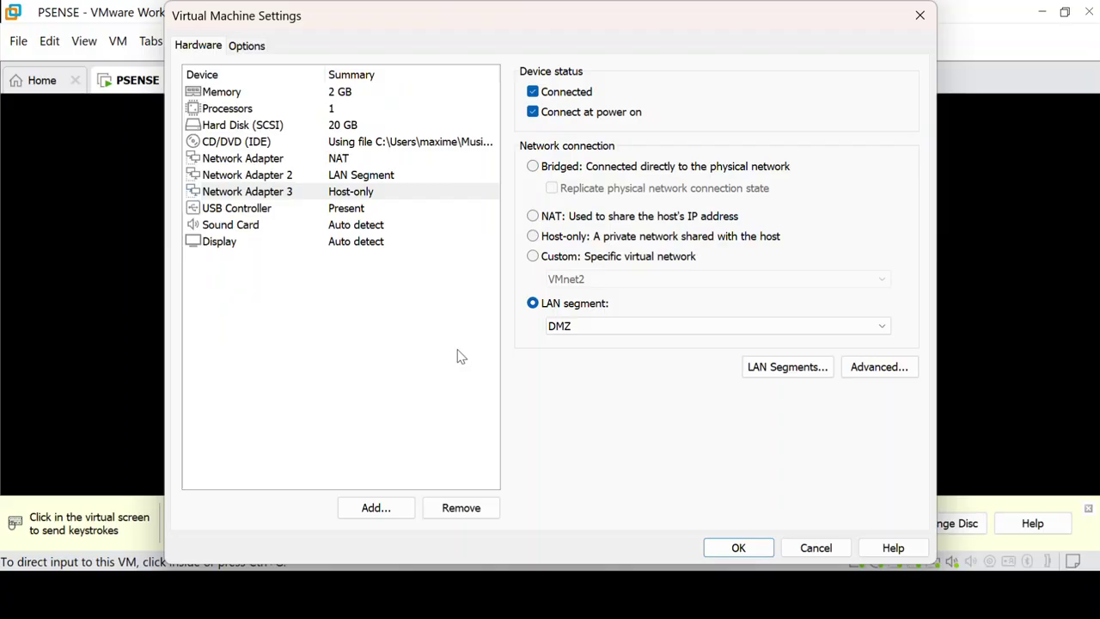
Step: Review the first adapter's NAT settings and switch Network Adapter 2 back to Host-only
left_click(315, 160)
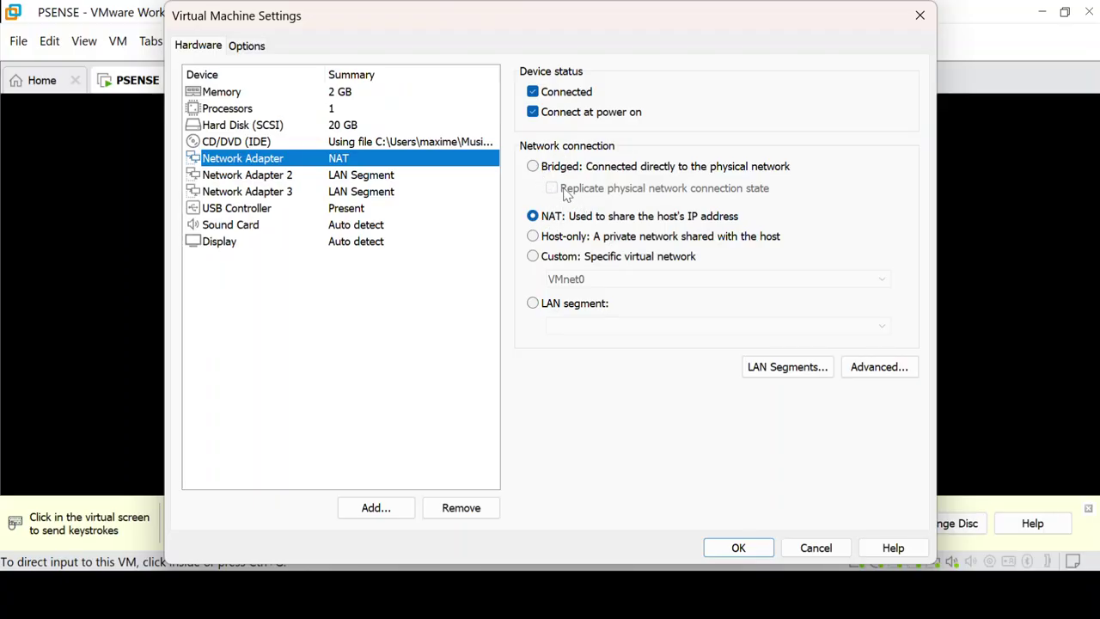
left_click(312, 178)
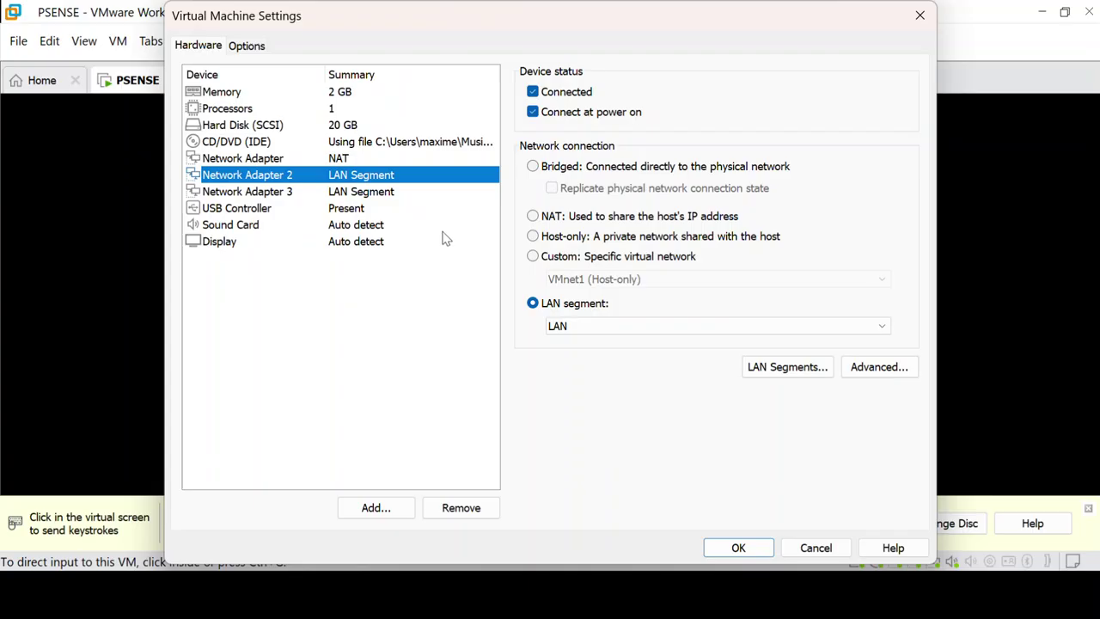
left_click(533, 237)
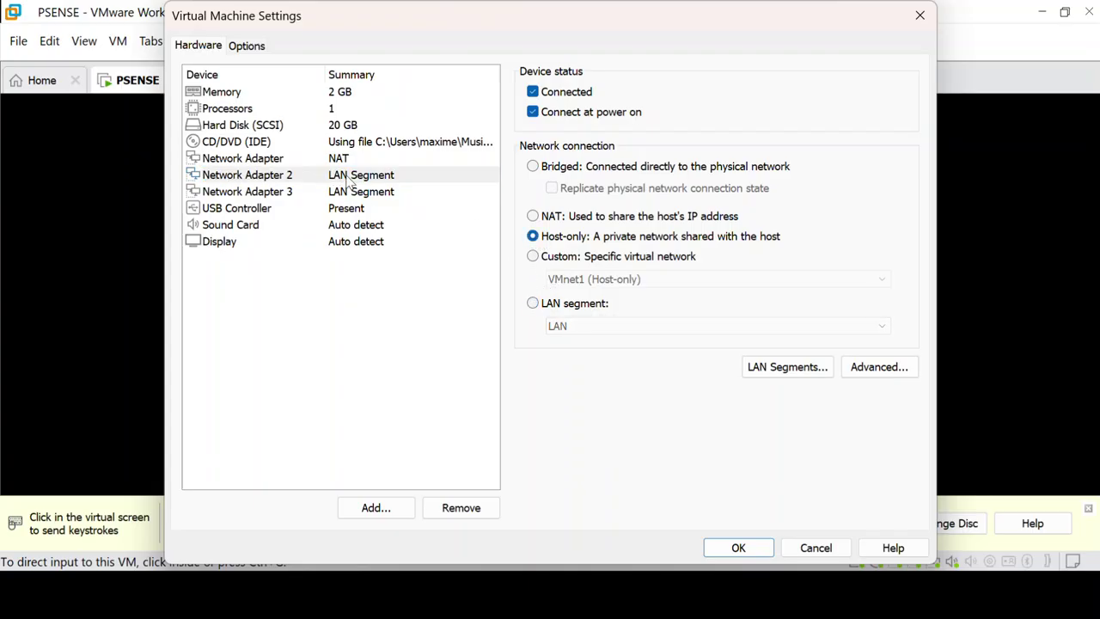
Step: Toggle Network Adapter 3 to Host-only and back to the DMZ LAN segment
left_click(333, 192)
left_click(533, 237)
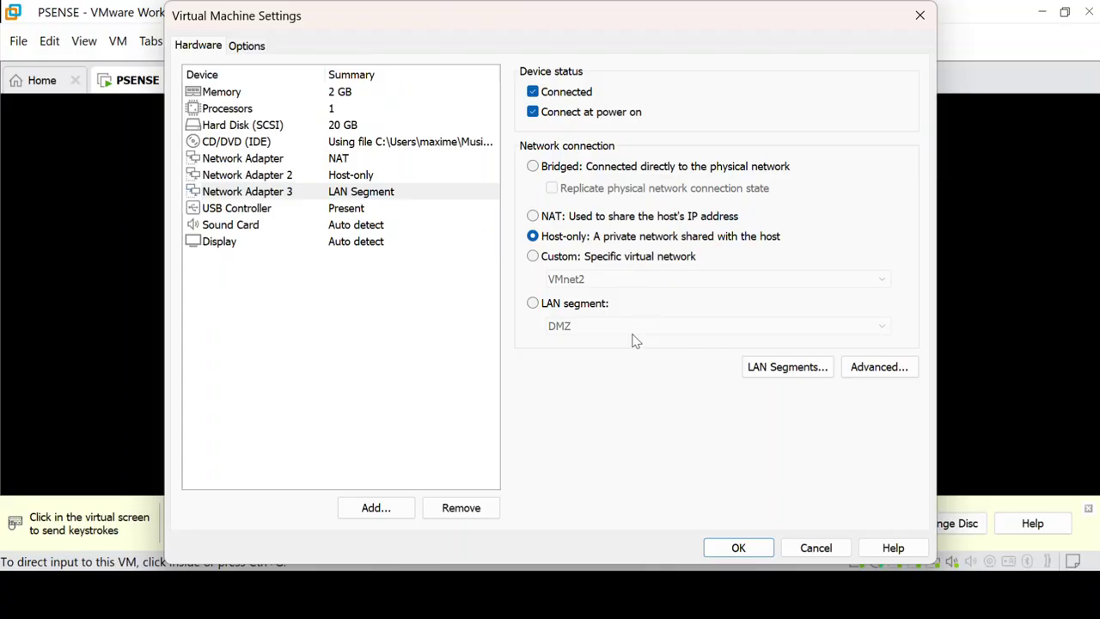
left_click(533, 306)
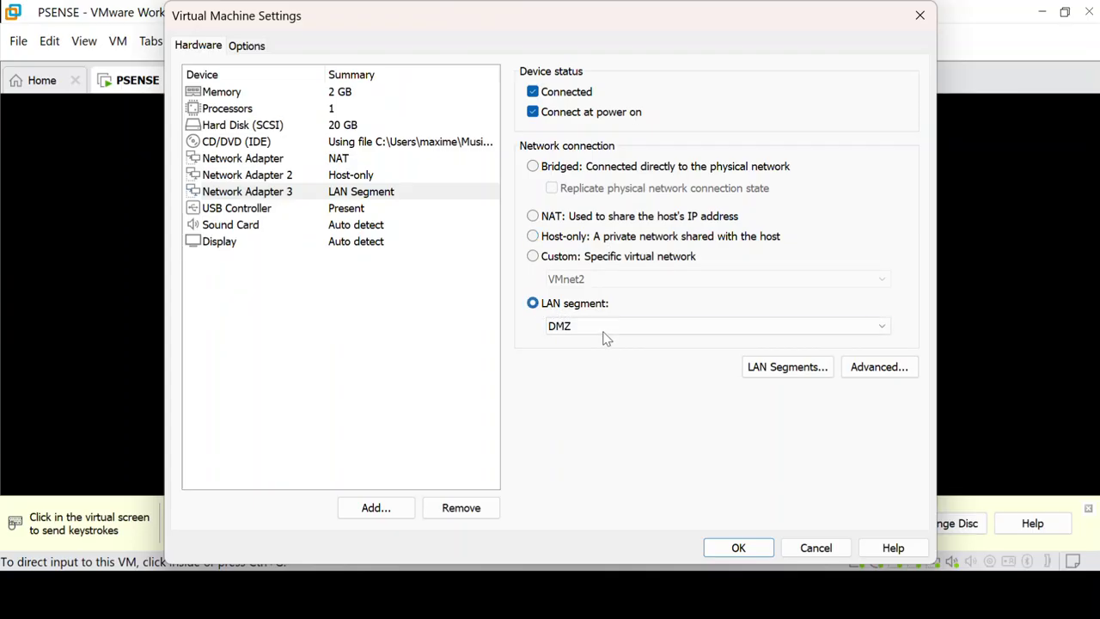
left_click(615, 331)
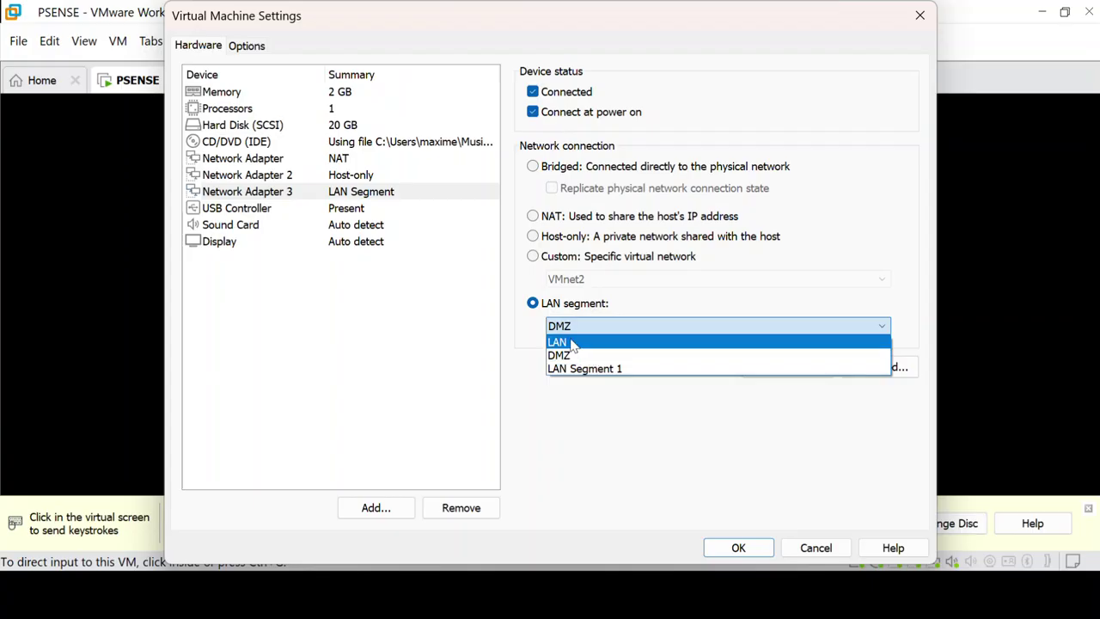
left_click(427, 317)
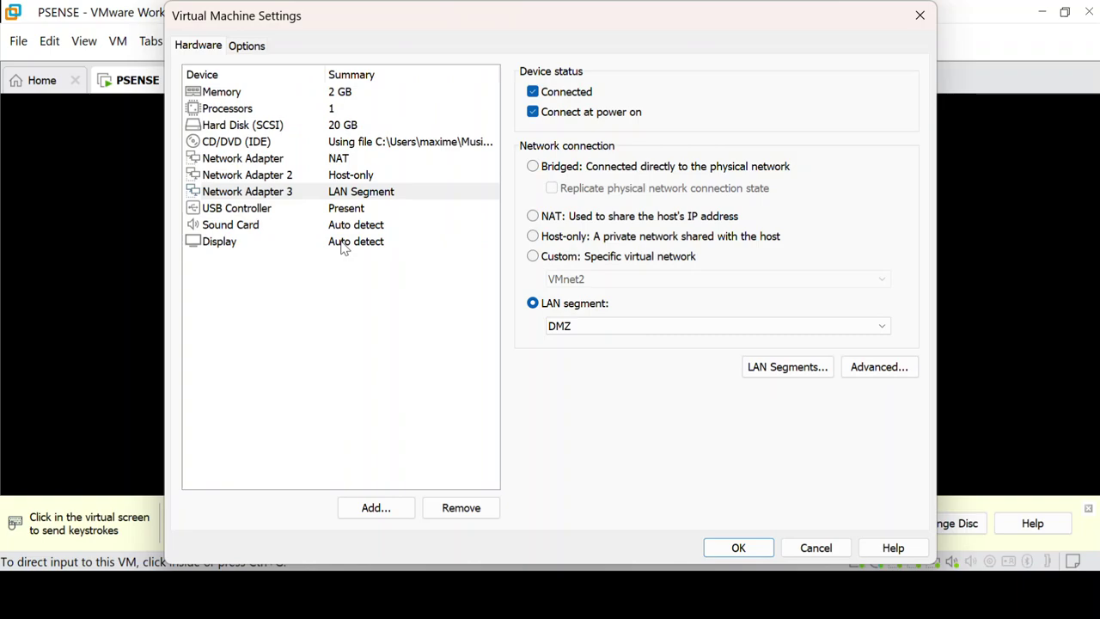
Step: Connect the first adapter to custom network VMnet0 and Network Adapter 2 to VMnet1
left_click(293, 175)
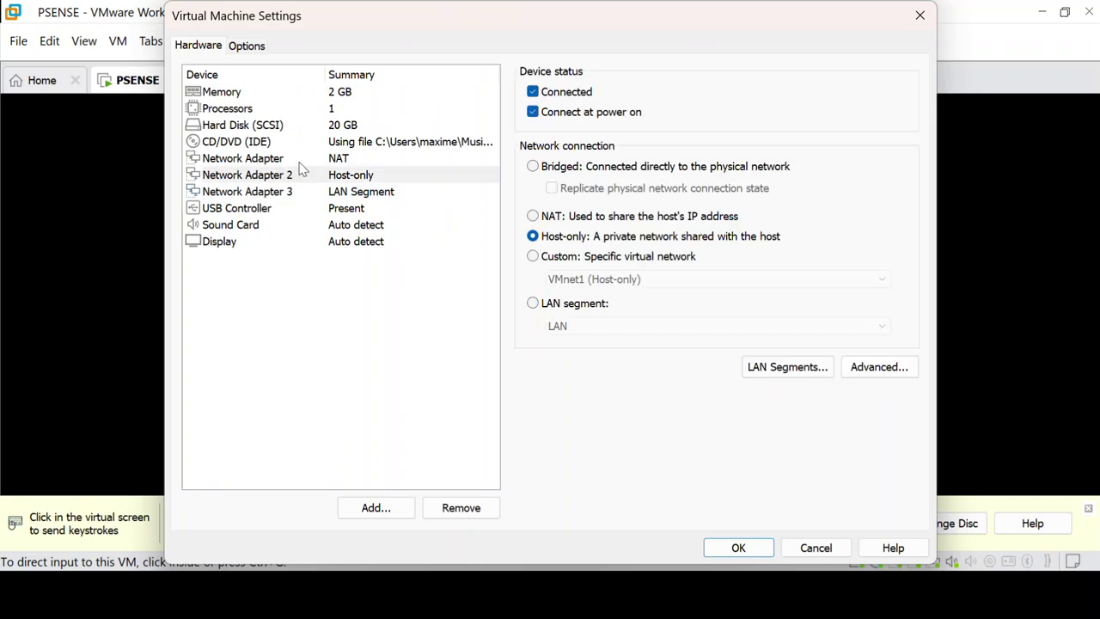
left_click(318, 159)
left_click(533, 256)
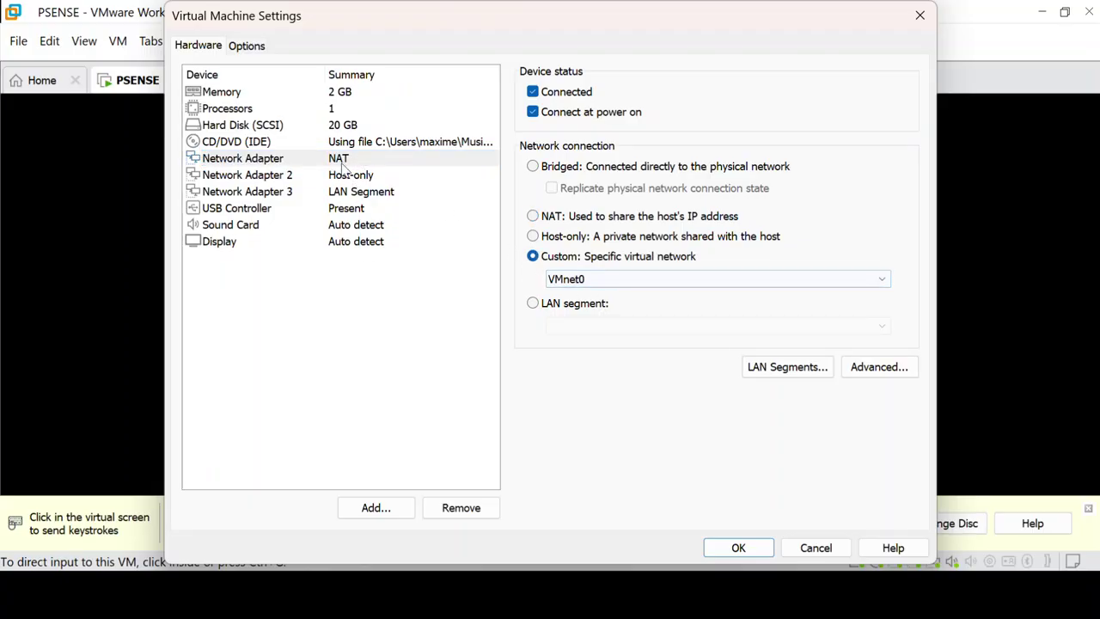
left_click(341, 162)
left_click(332, 177)
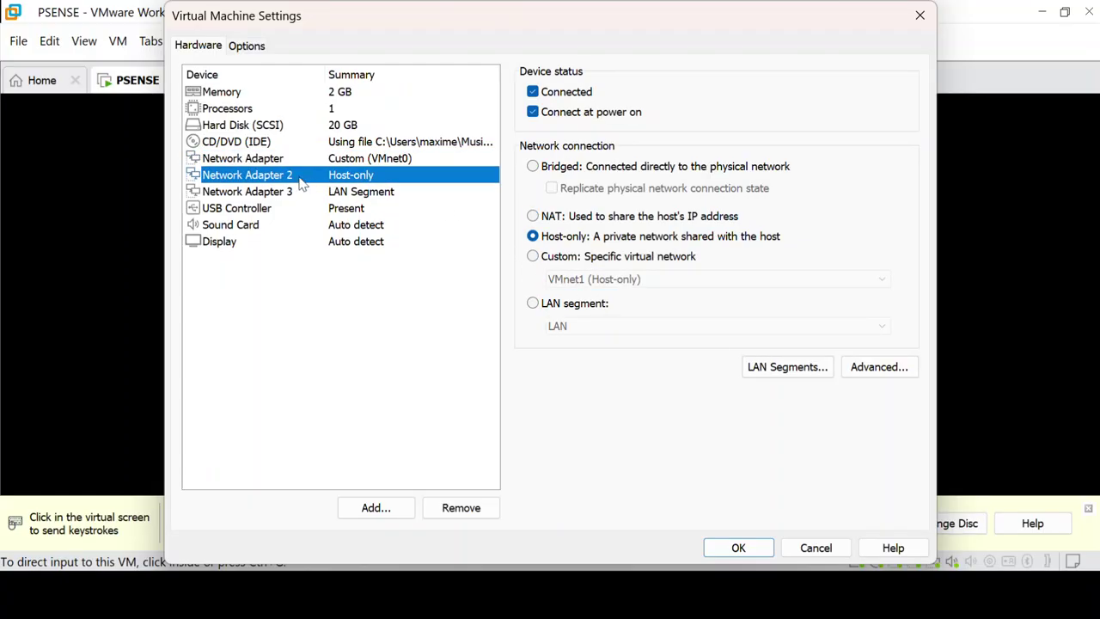
left_click(365, 163)
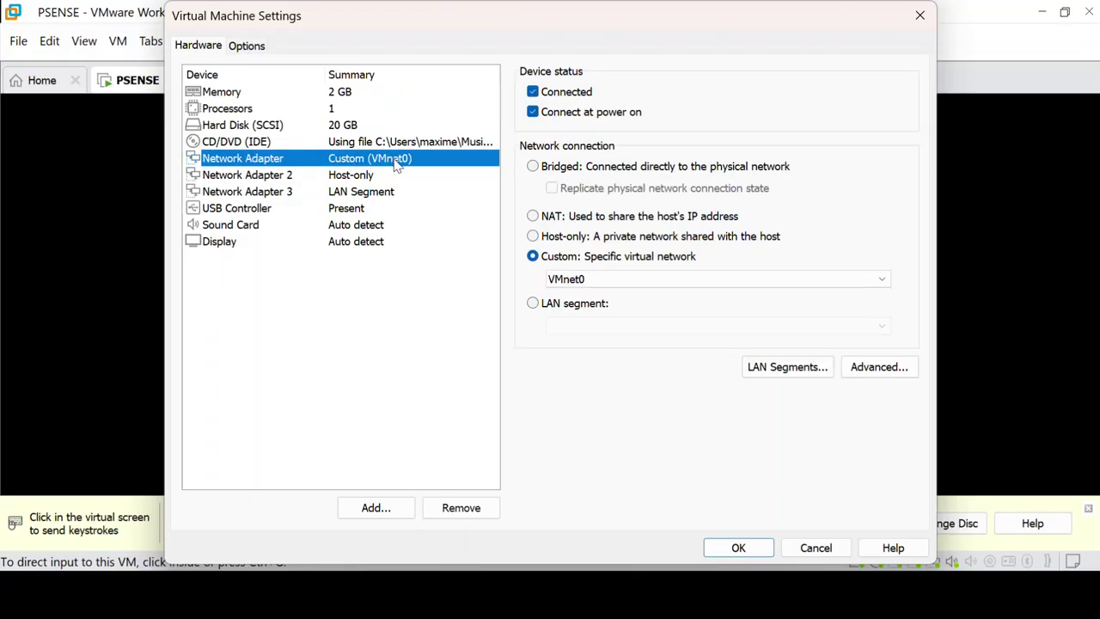
left_click(349, 178)
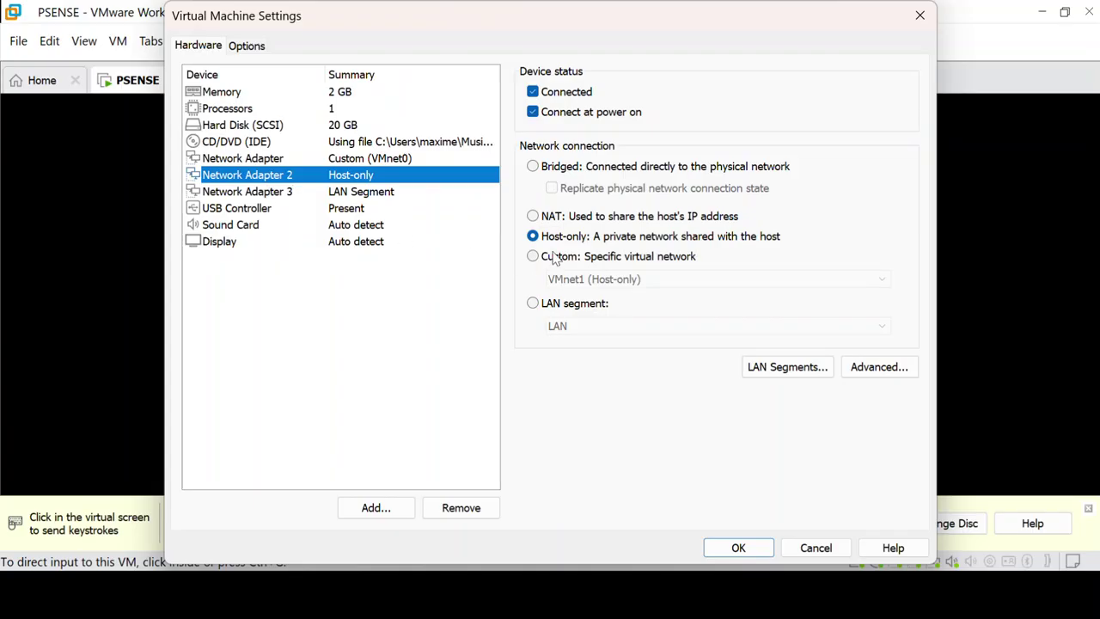
left_click(557, 256)
Step: Connect Network Adapter 3 to custom network VMnet2
left_click(308, 199)
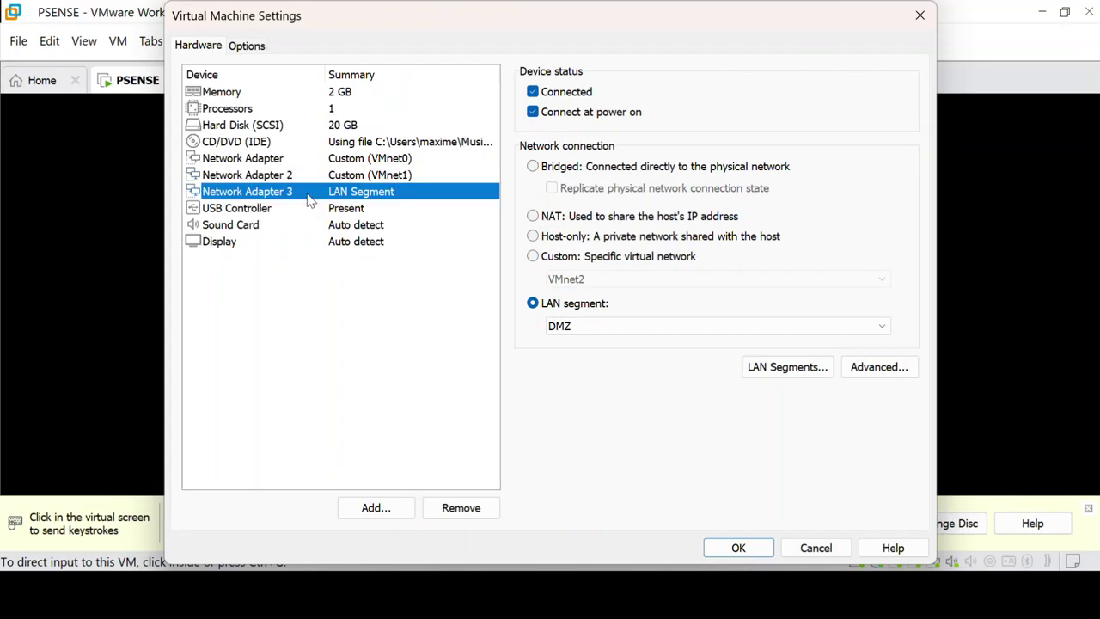
left_click(538, 256)
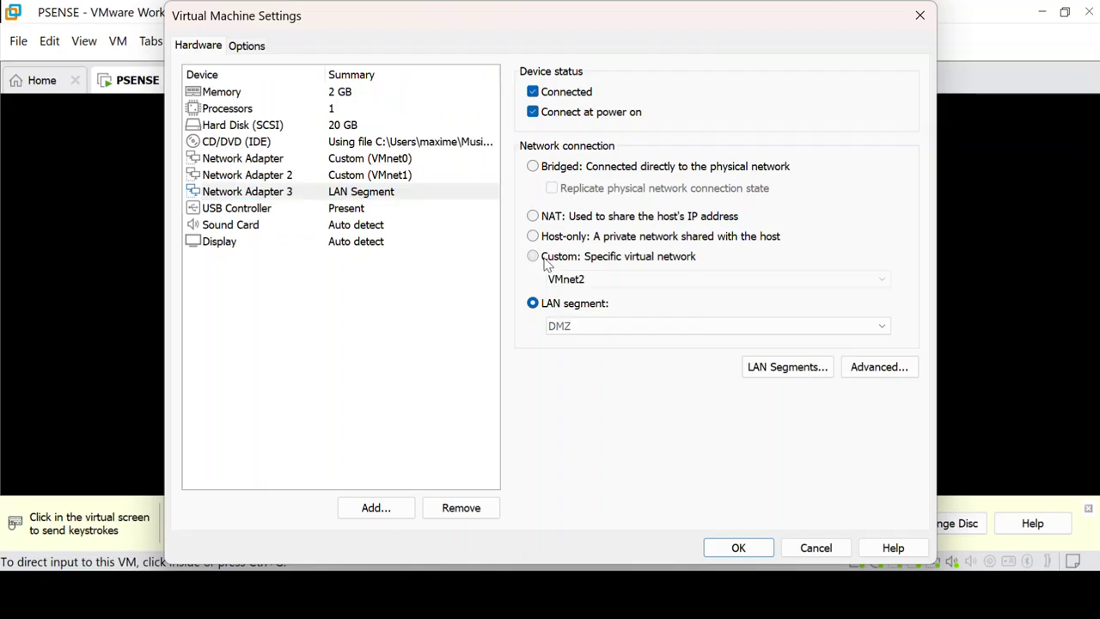
left_click(579, 281)
left_click(581, 281)
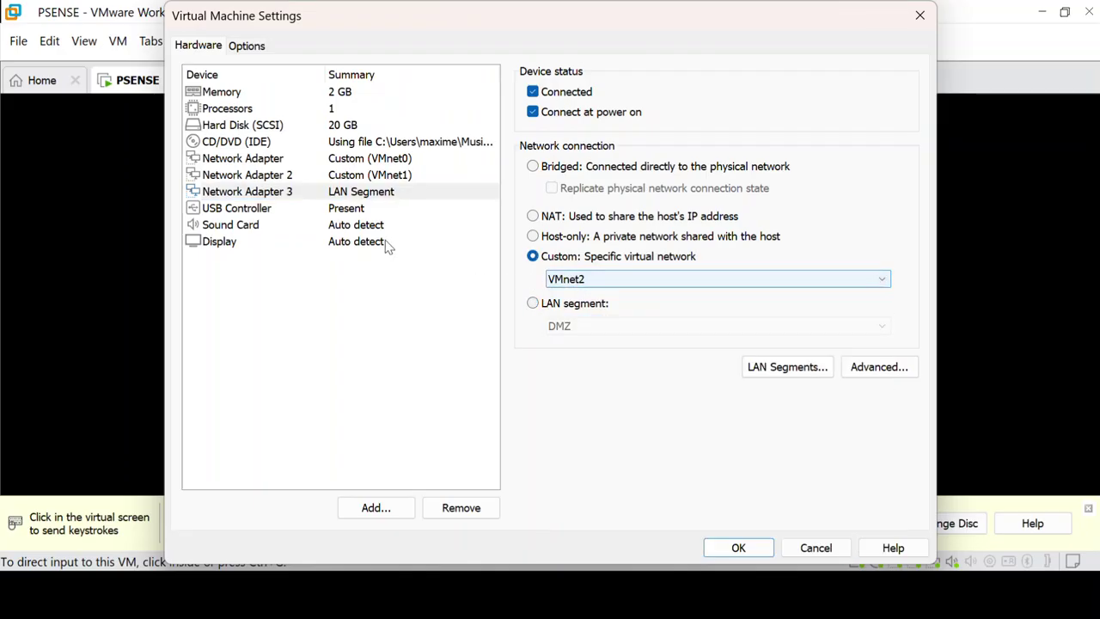
Step: Save the adapter settings and display the pfSense console menu showing WAN em0 10.0.0.99/24 and LAN em1 172.16.1.254/24
left_click(745, 550)
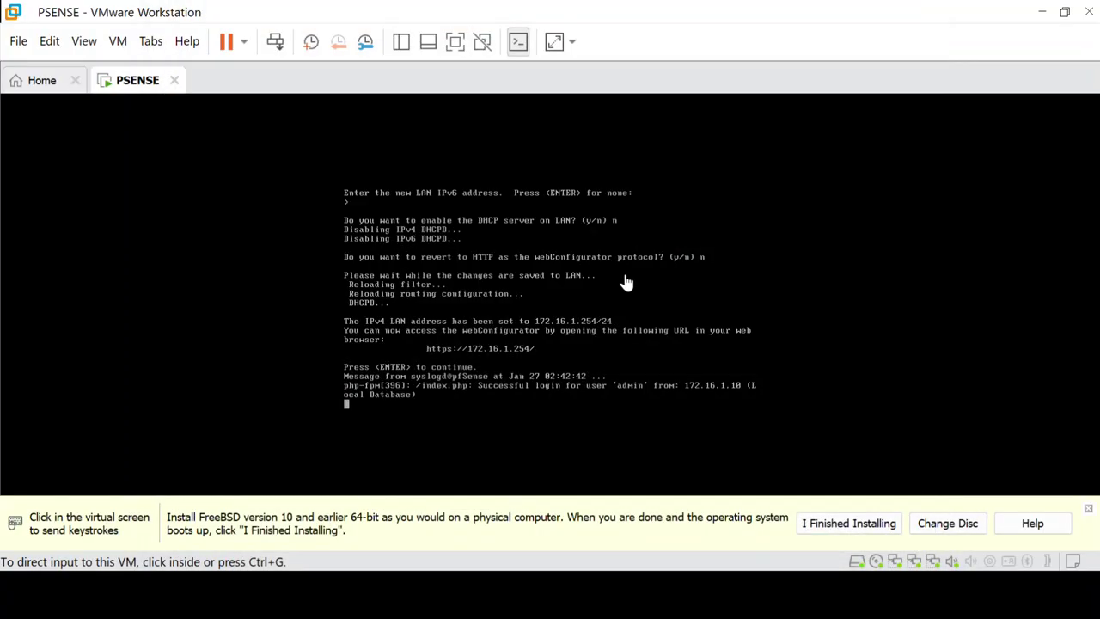
left_click(455, 346)
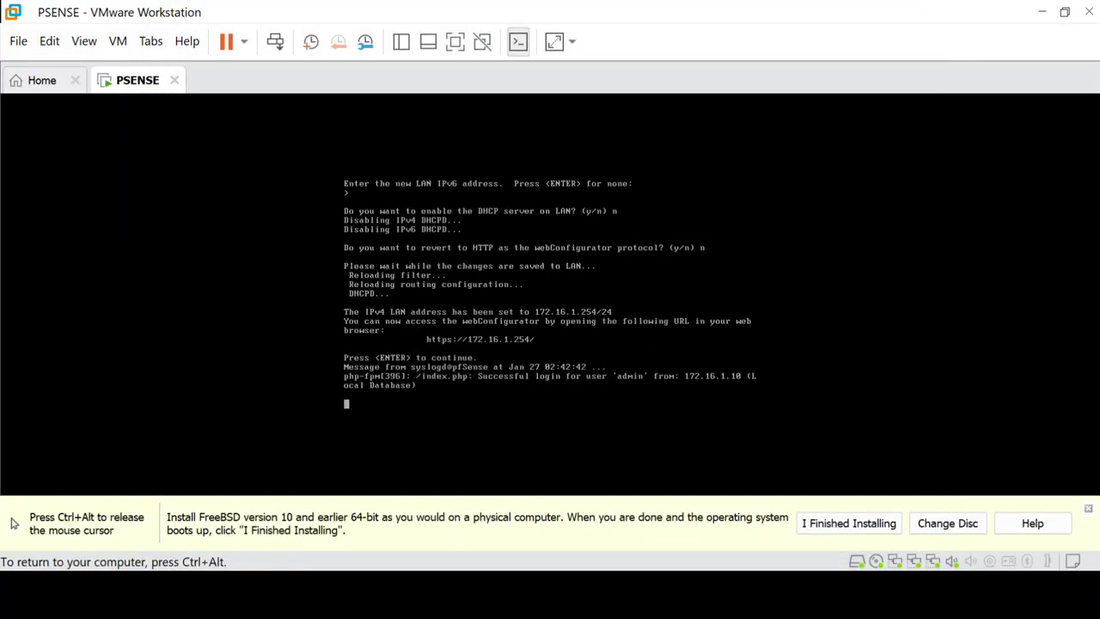
key("Return")
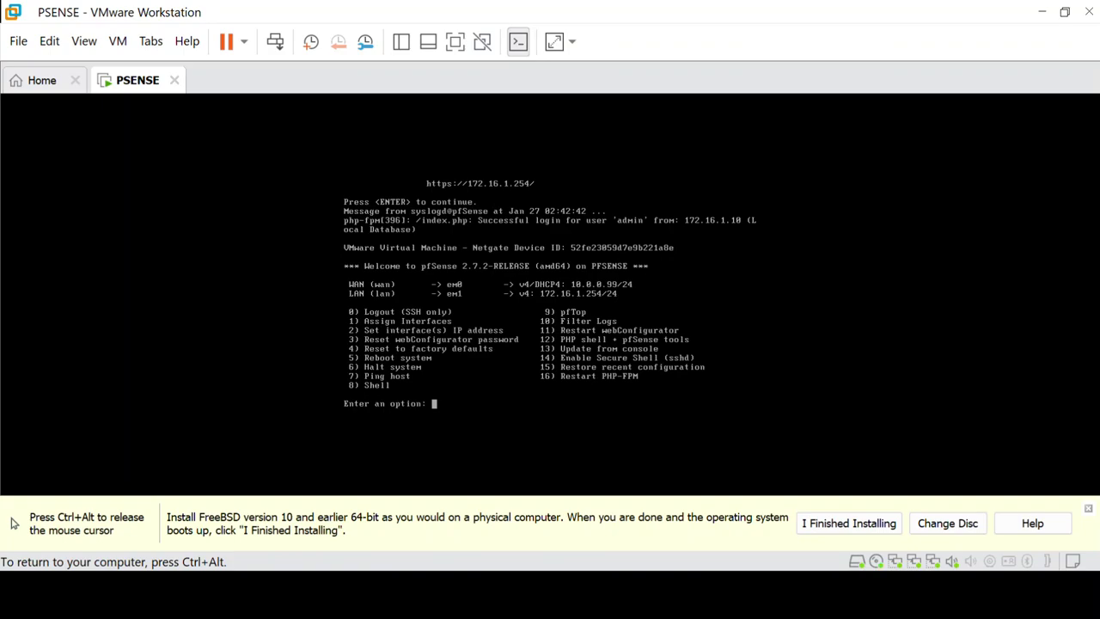